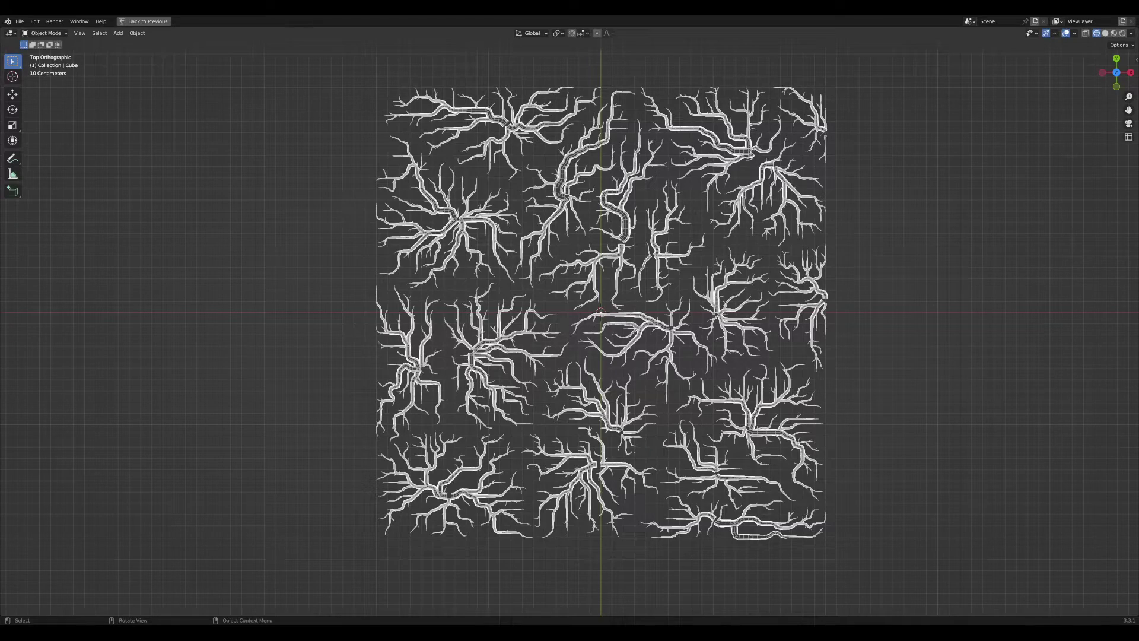
- Show the branch mesh wireframe in top view with X-ray display turned on
scroll(567, 327, up, 7)
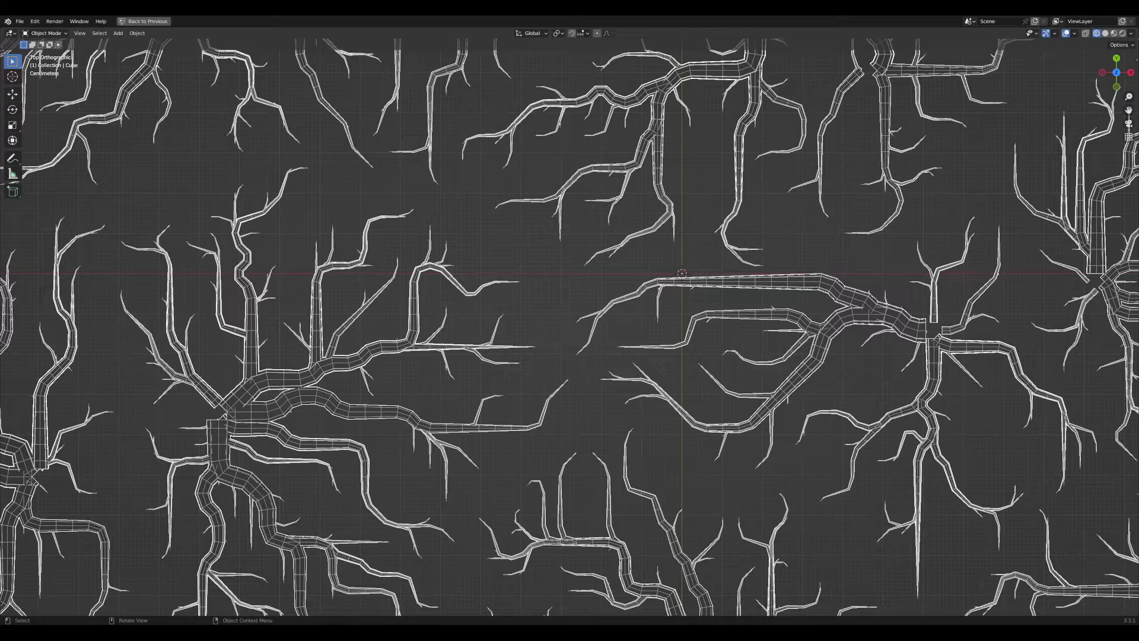
middle_drag(676, 296, 686, 322)
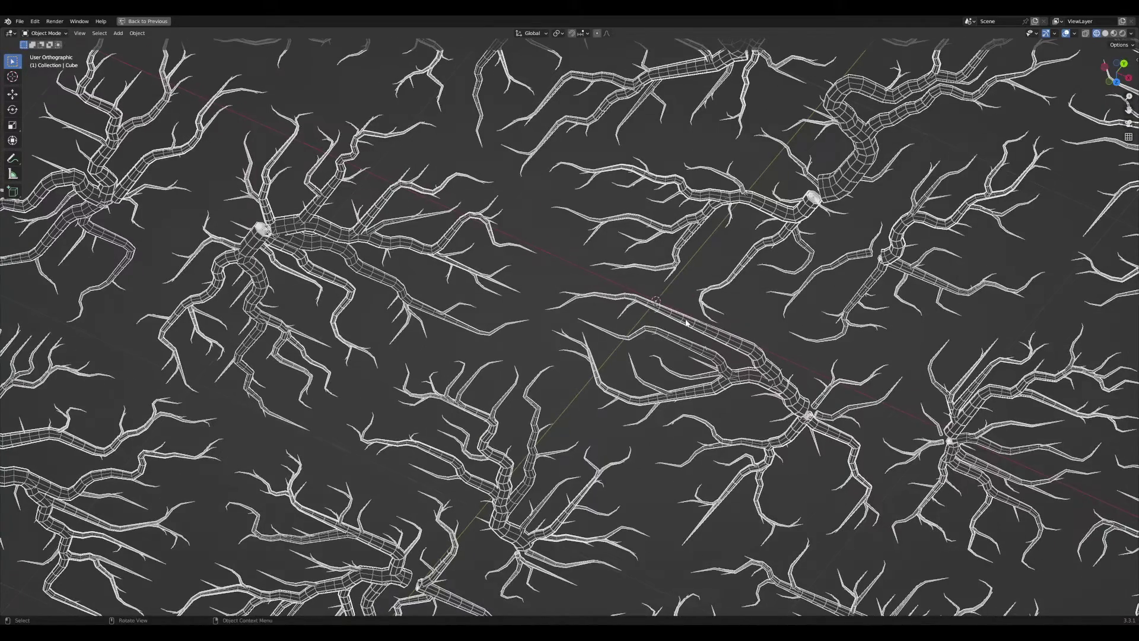
key(KP_7)
scroll(685, 319, up, 4)
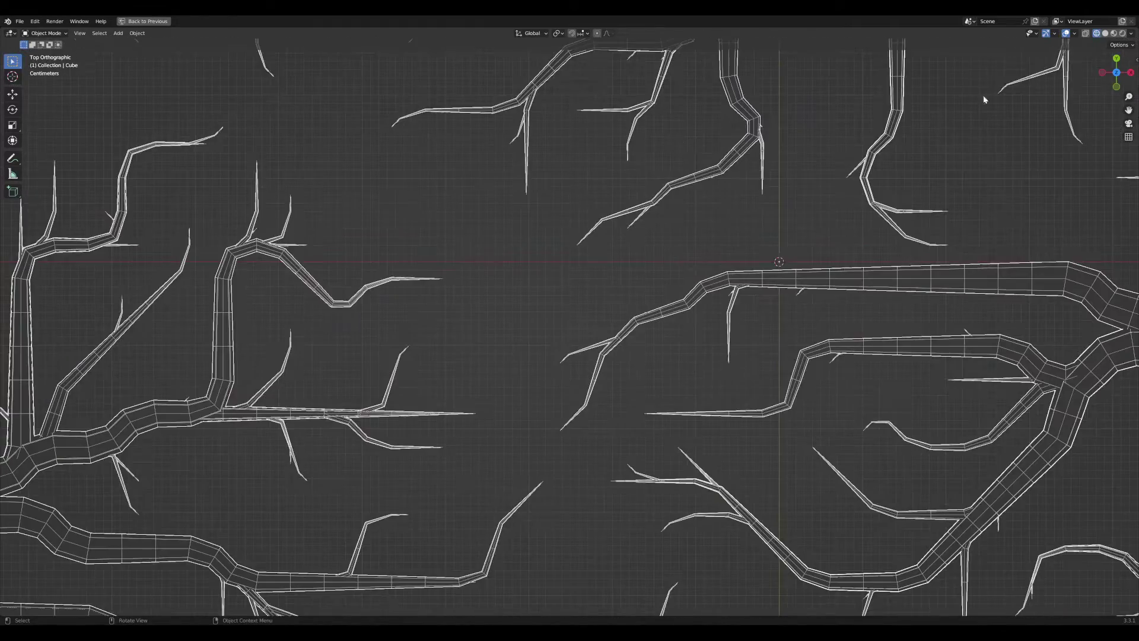
click(1086, 34)
scroll(727, 351, up, 2)
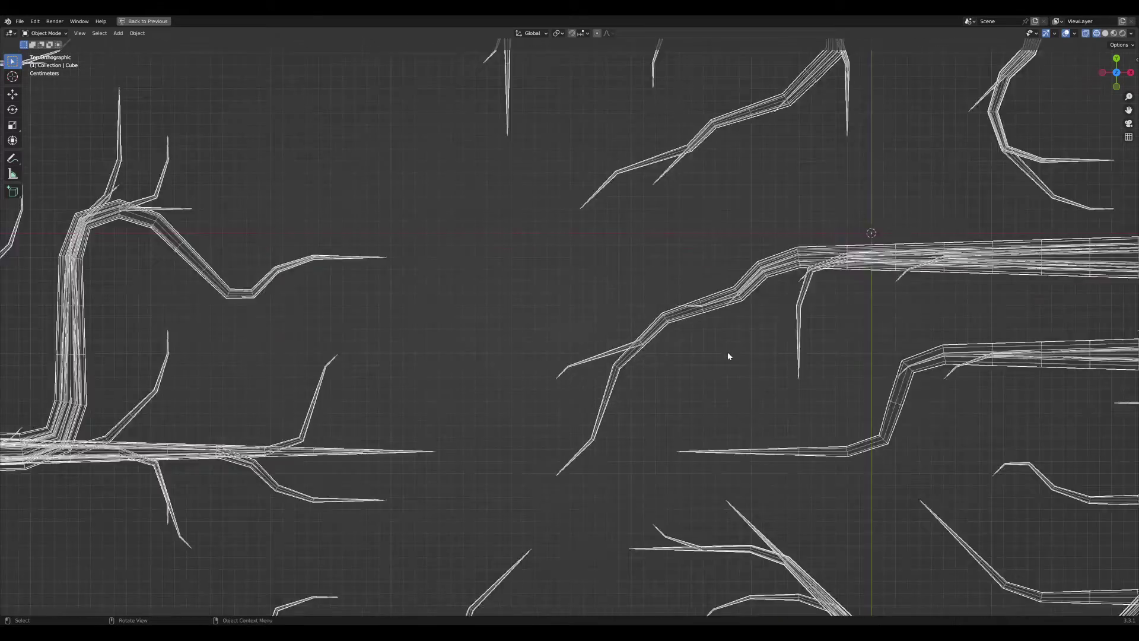
- Examine the central branch cluster and the open junction where its thick branches meet
scroll(796, 394, down, 3)
shift+middle_drag(788, 393, 368, 365)
scroll(368, 364, up, 1)
scroll(554, 350, up, 4)
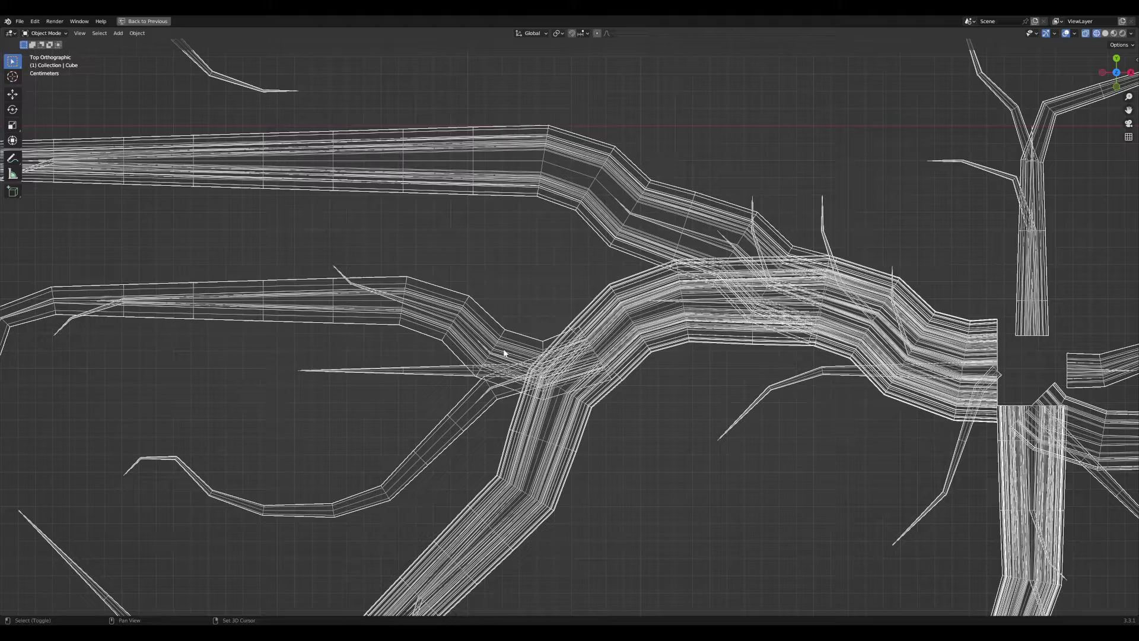
scroll(538, 368, down, 7)
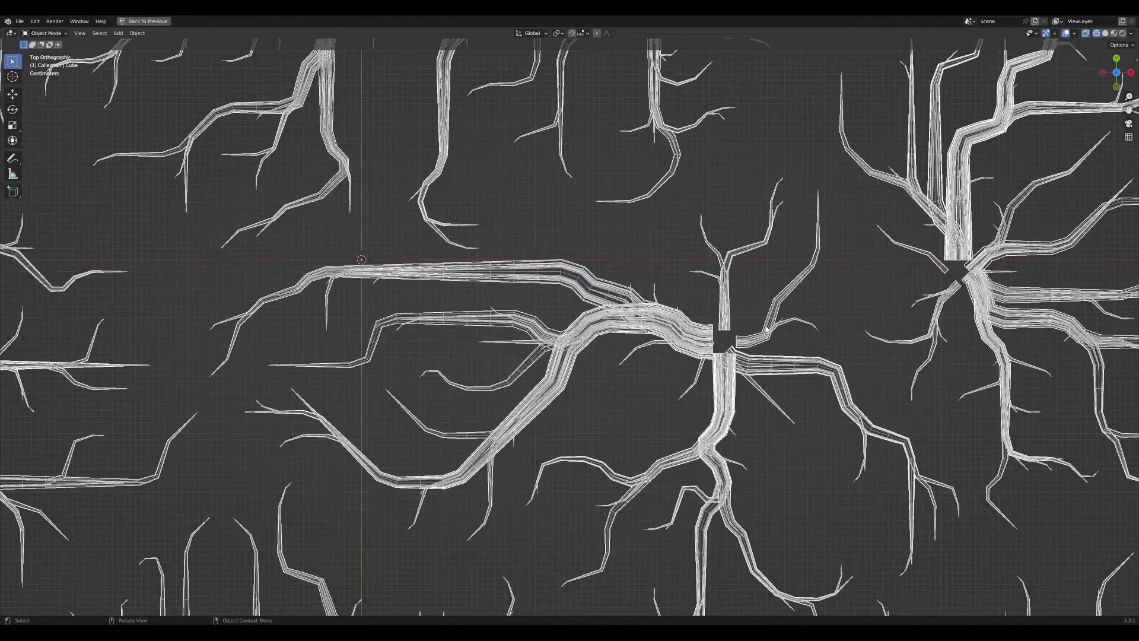
shift+middle_drag(760, 328, 595, 325)
scroll(596, 322, up, 9)
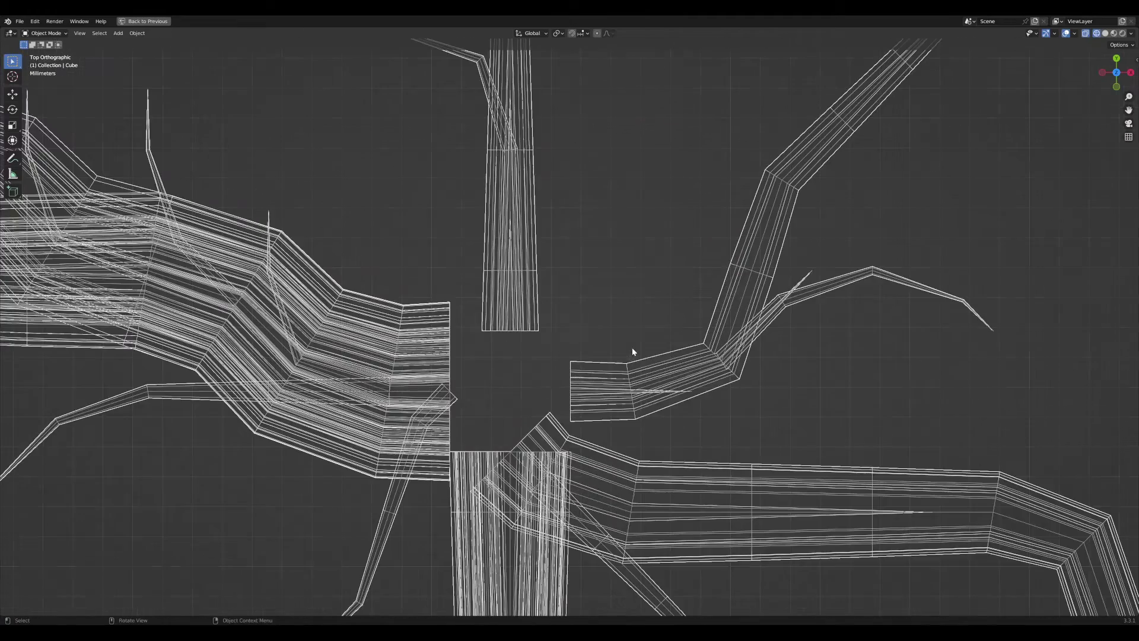
shift+middle_drag(780, 351, 633, 396)
scroll(633, 397, down, 6)
scroll(582, 386, up, 3)
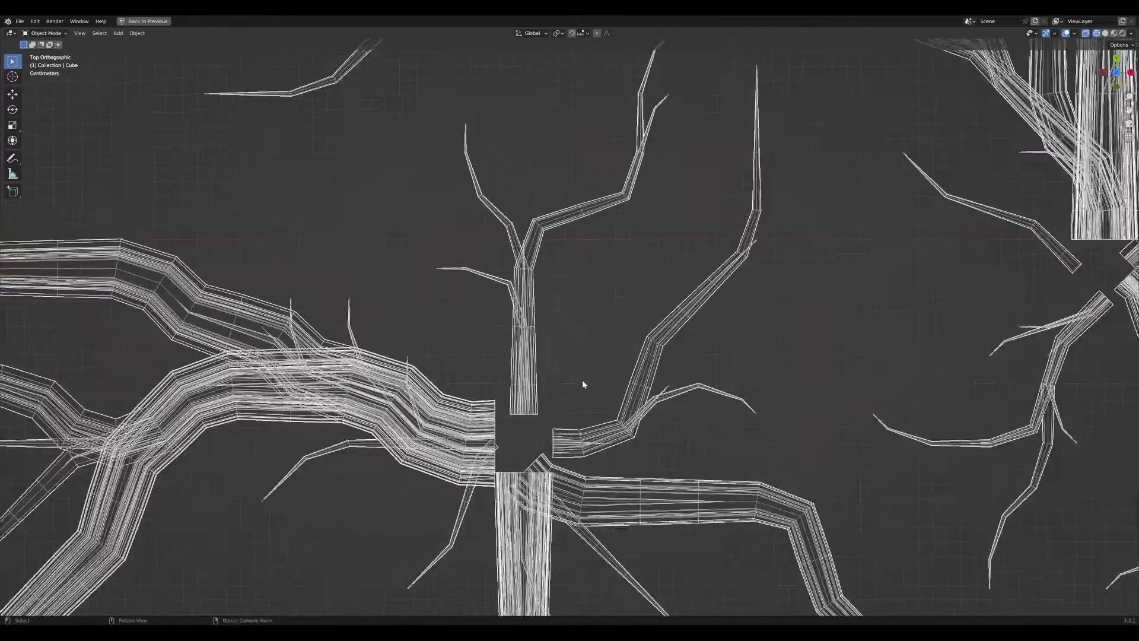
- Examine how the thin upright branch above the central junction forks and overlaps its side twigs
shift+middle_drag(557, 348, 562, 357)
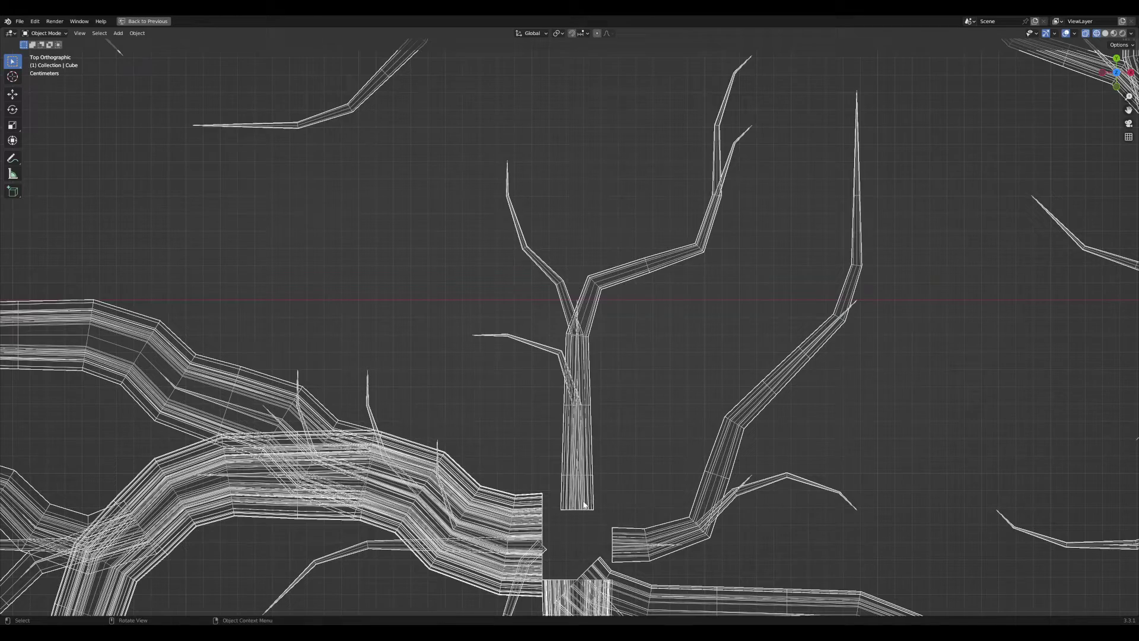
scroll(583, 504, up, 2)
scroll(583, 469, down, 3)
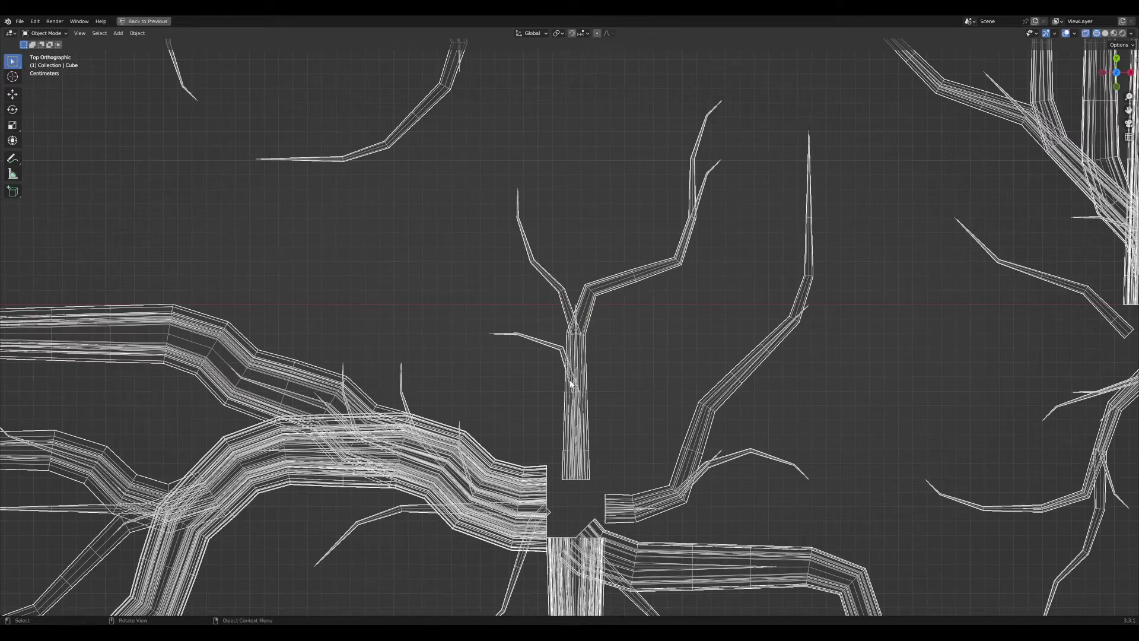
scroll(570, 338, down, 2)
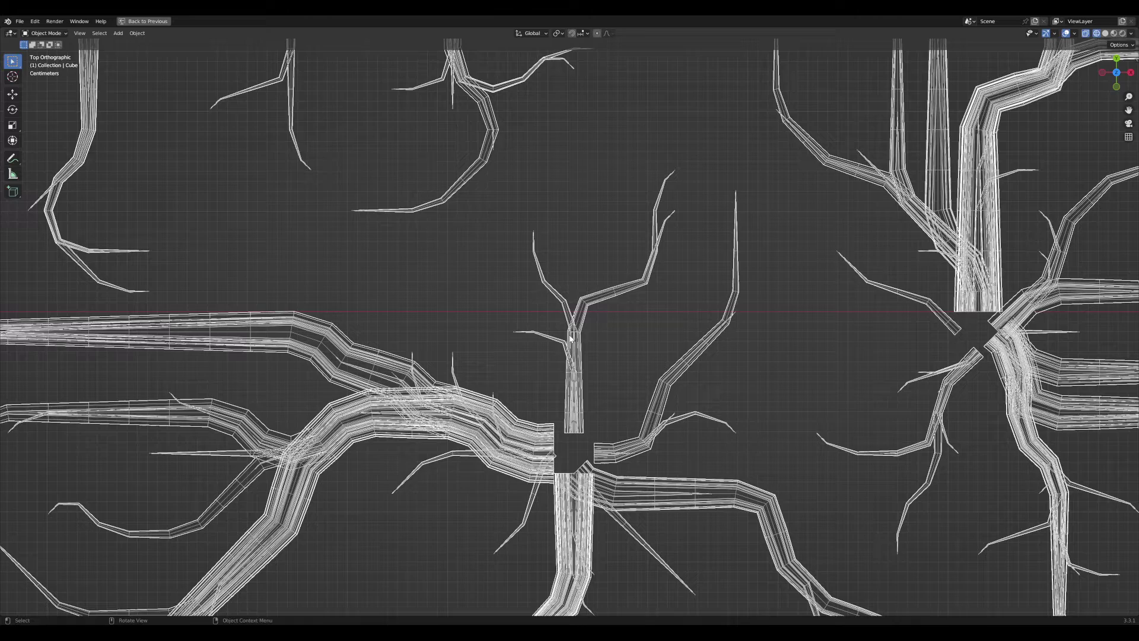
scroll(570, 338, up, 2)
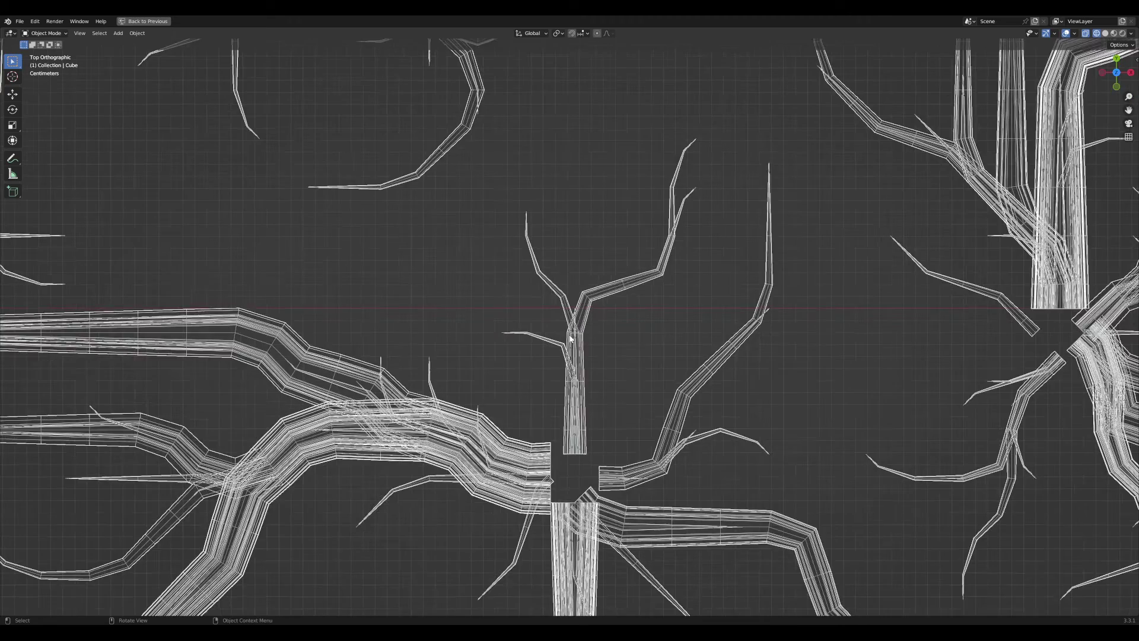
scroll(570, 339, up, 4)
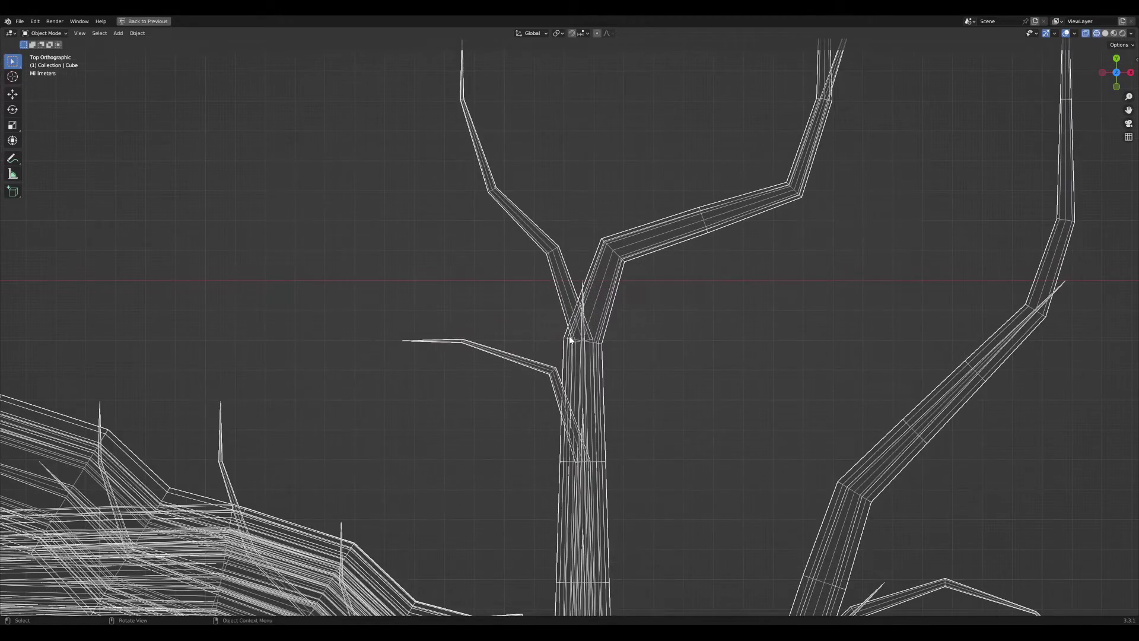
scroll(570, 338, down, 2)
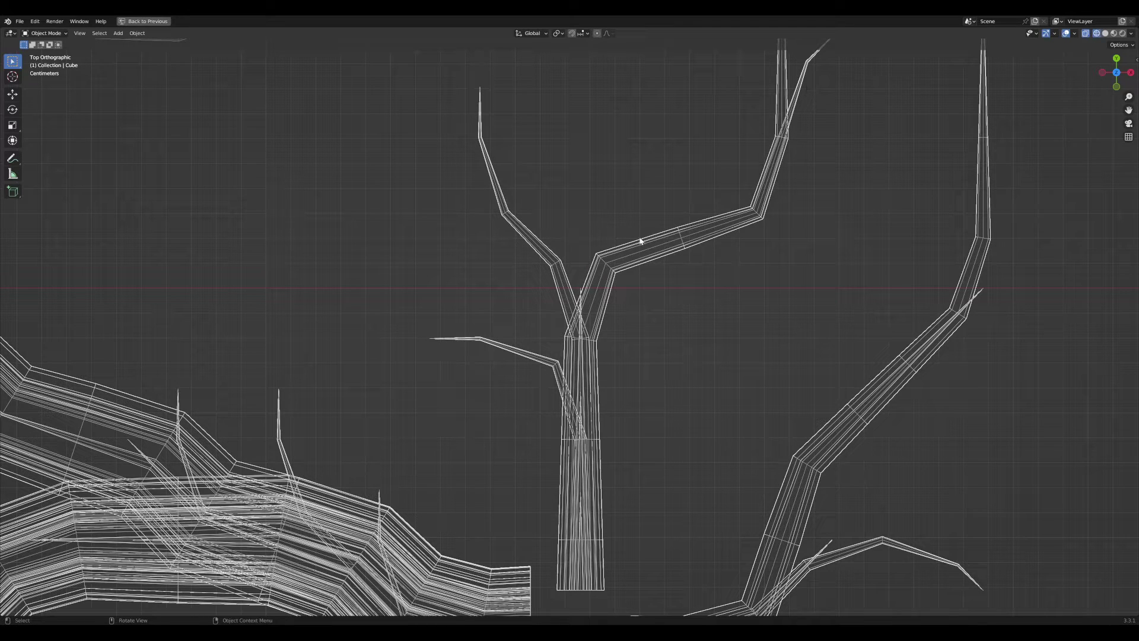
scroll(580, 380, down, 2)
scroll(579, 381, up, 4)
scroll(580, 382, down, 3)
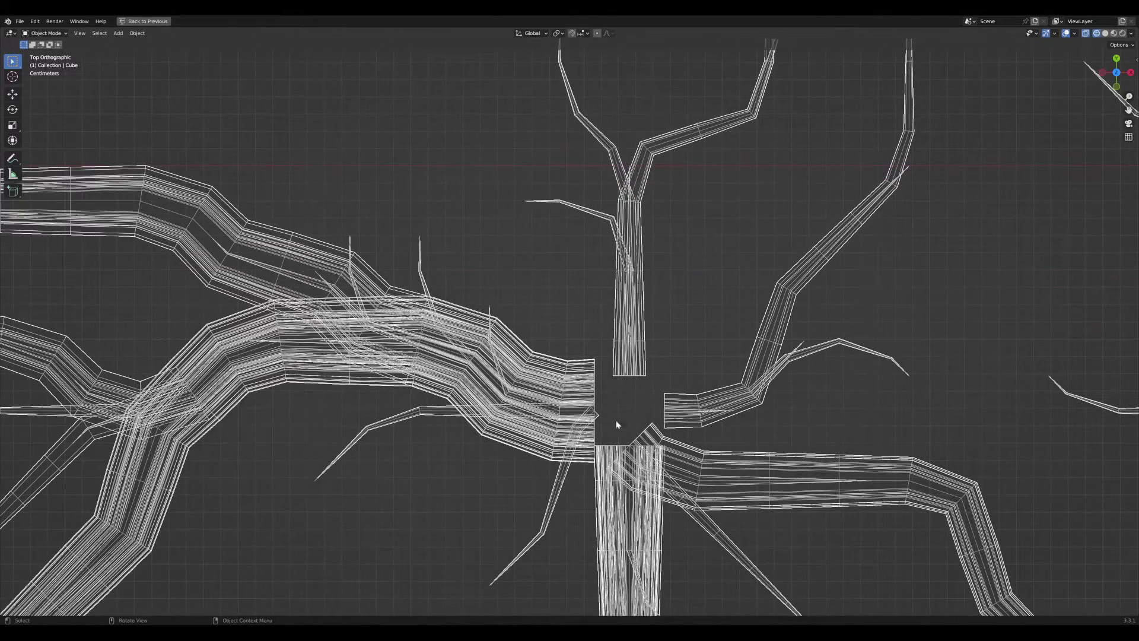
scroll(617, 254, up, 2)
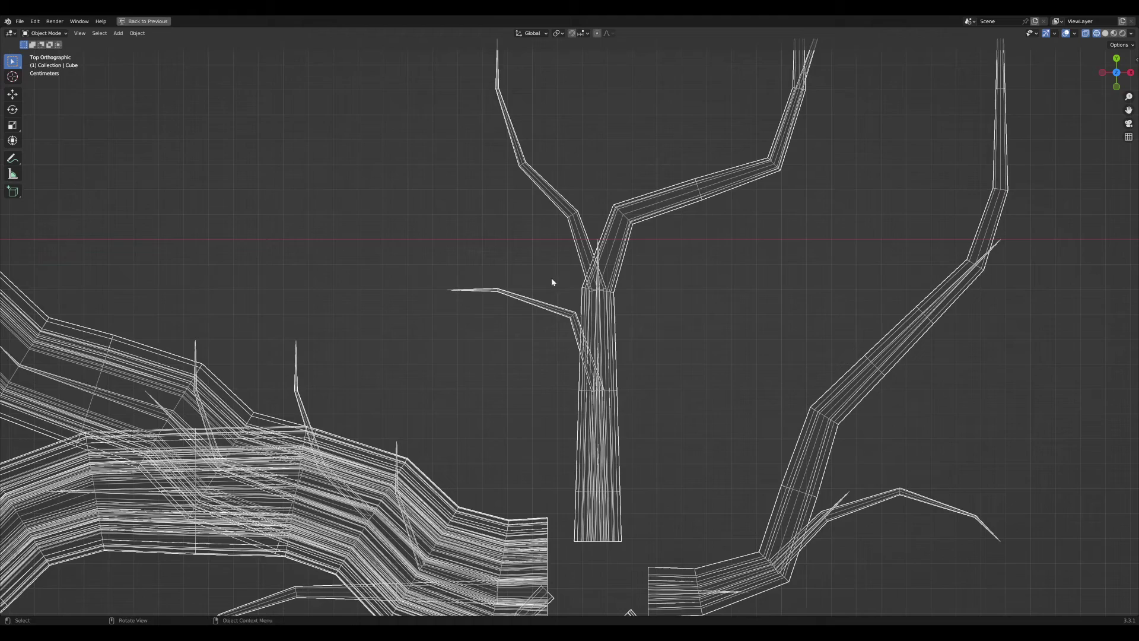
scroll(612, 241, down, 2)
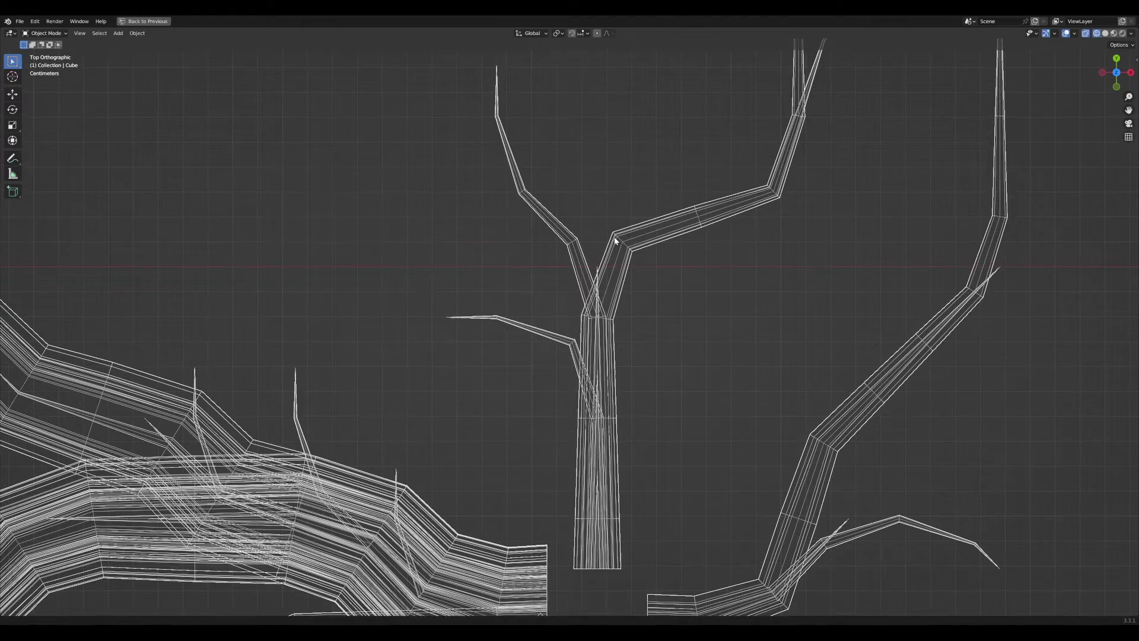
middle_drag(584, 345, 582, 375)
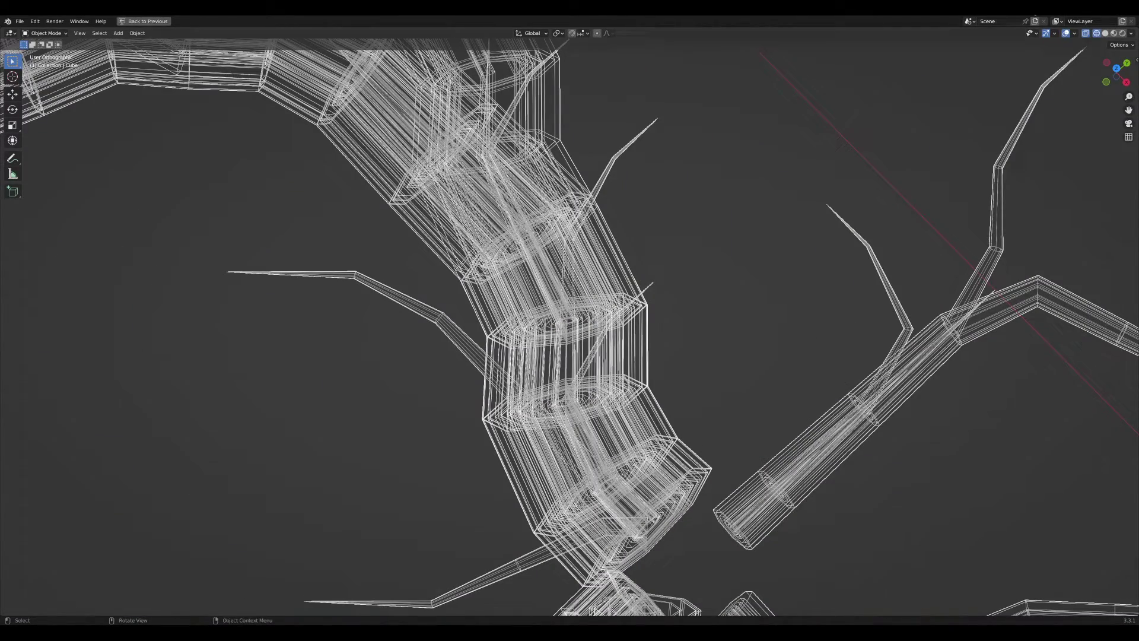
- Turn off X-ray display and inspect the branch ends at the central junction up close
click(1085, 33)
scroll(636, 411, down, 3)
shift+middle_drag(635, 411, 632, 357)
scroll(529, 366, up, 4)
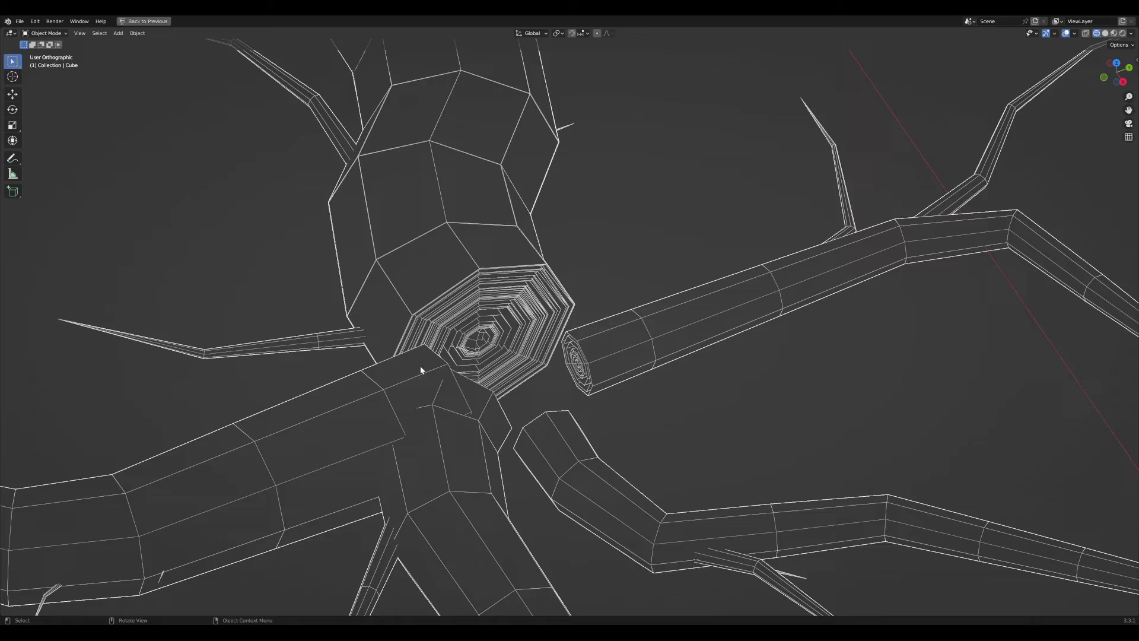
- Examine the central branch cluster and the surrounding network from an angled view
scroll(503, 354, down, 7)
middle_drag(537, 303, 593, 331)
shift+middle_drag(691, 263, 632, 427)
scroll(651, 404, up, 4)
scroll(707, 379, down, 4)
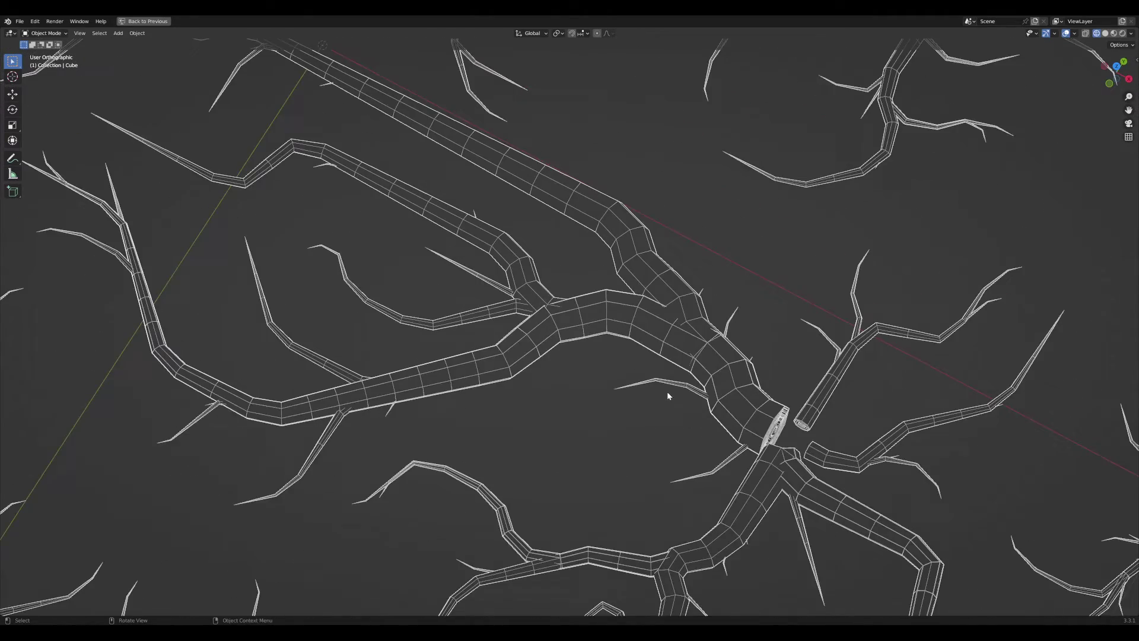
shift+middle_drag(660, 365, 626, 417)
scroll(625, 417, up, 3)
scroll(626, 417, down, 5)
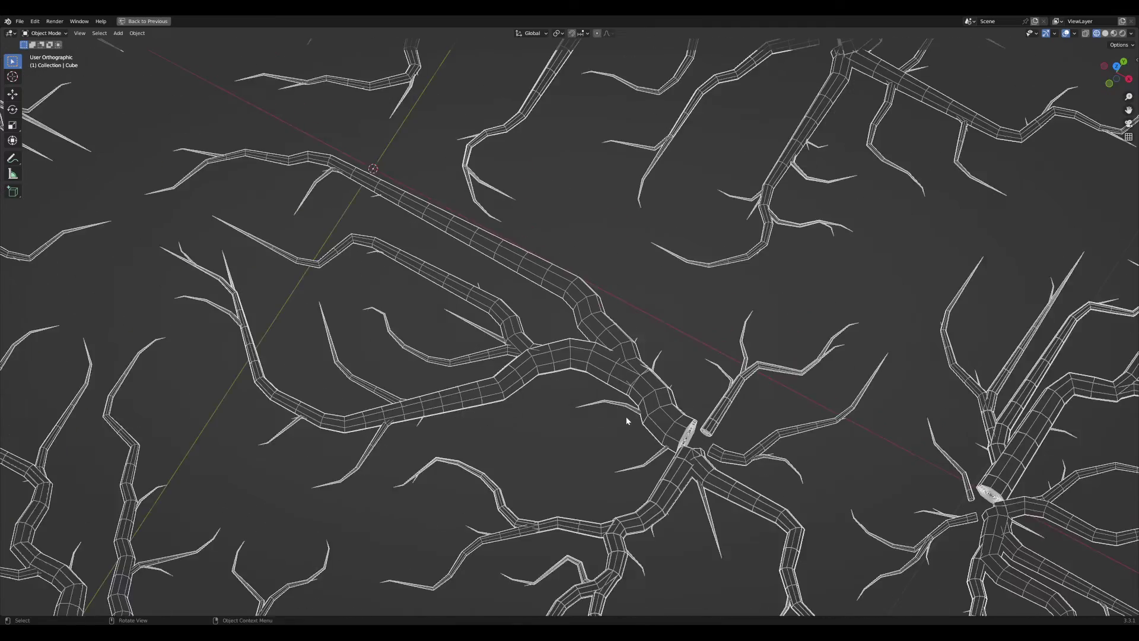
scroll(625, 417, down, 6)
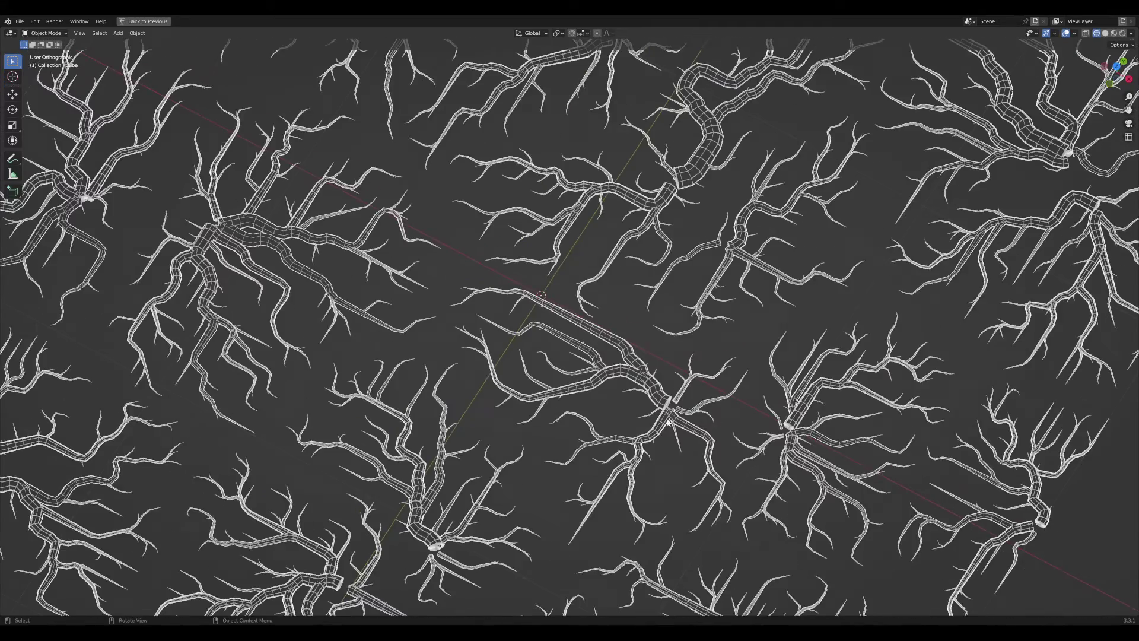
middle_drag(668, 421, 565, 404)
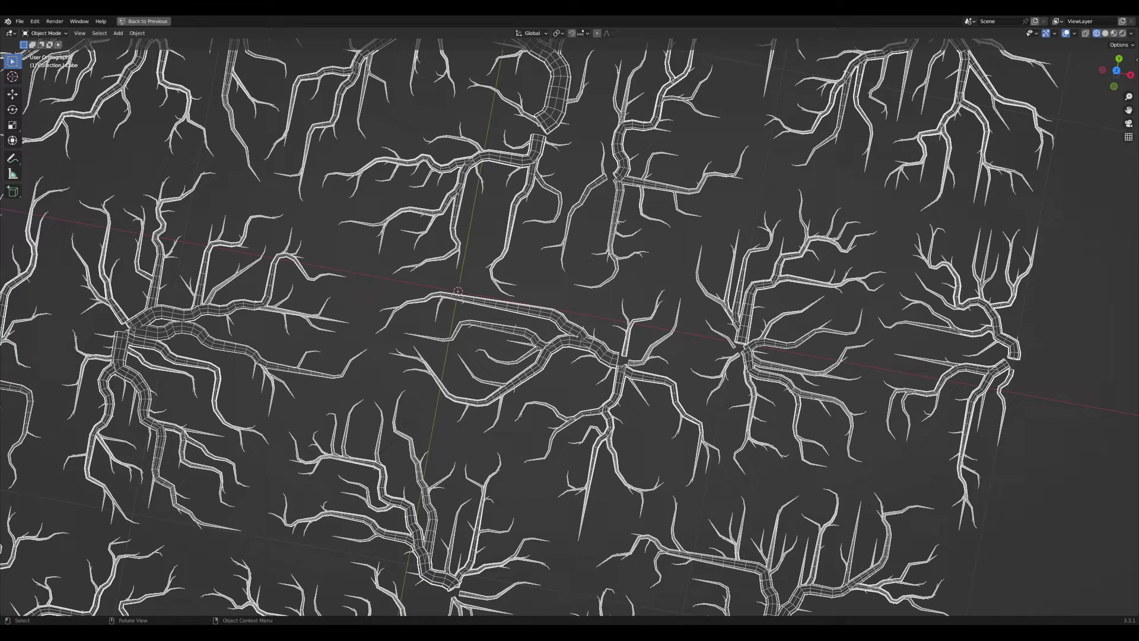
- Restore the full Geometry Nodes layout and preview the output of the Grid node
key(ctrl+space)
scroll(501, 432, up, 5)
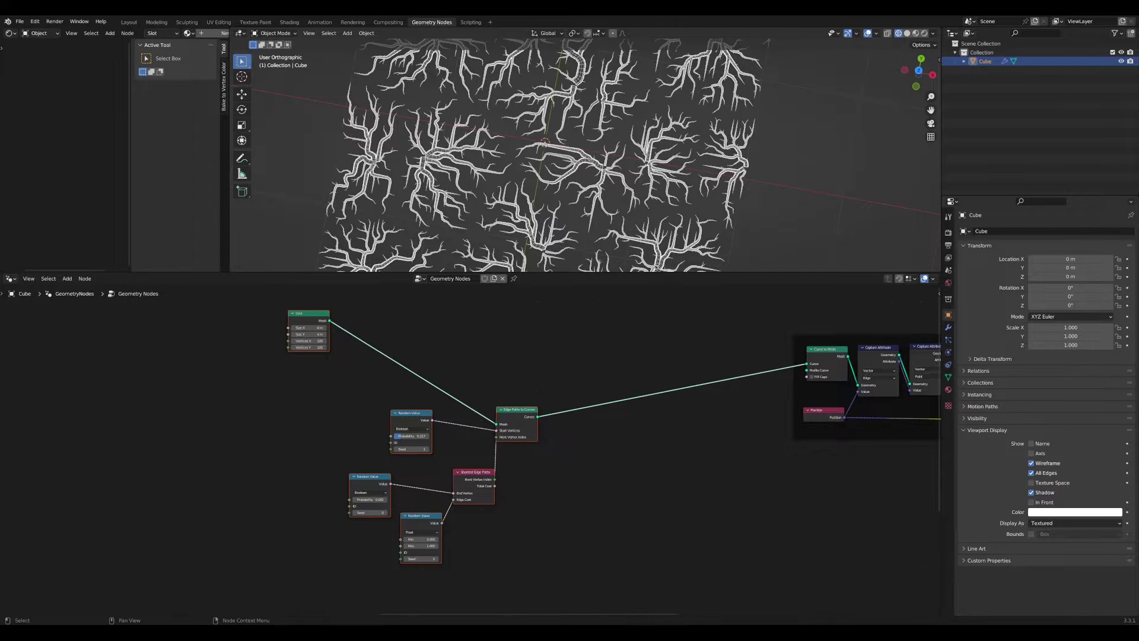
drag(450, 372, 350, 342)
click(483, 357)
middle_drag(369, 346, 429, 386)
scroll(417, 386, up, 2)
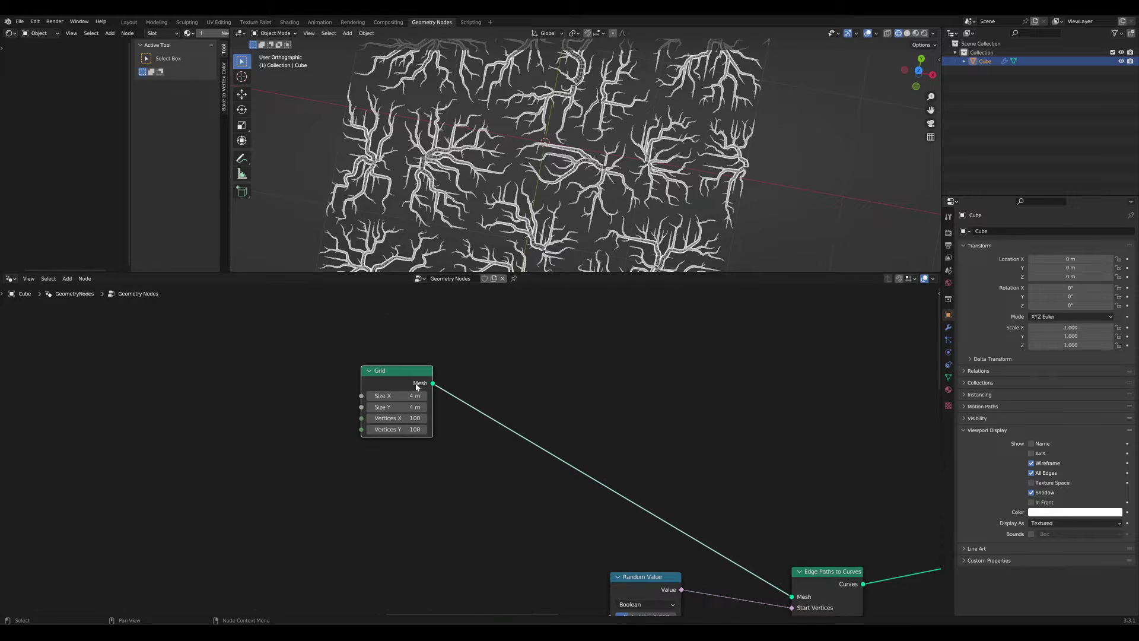
ctrl+shift+click(407, 373)
scroll(514, 163, up, 3)
scroll(523, 388, down, 3)
- Preview the curves output of the Edge Paths to Curves node in the viewport
middle_drag(523, 390, 381, 312)
middle_drag(606, 462, 535, 375)
scroll(540, 375, up, 6)
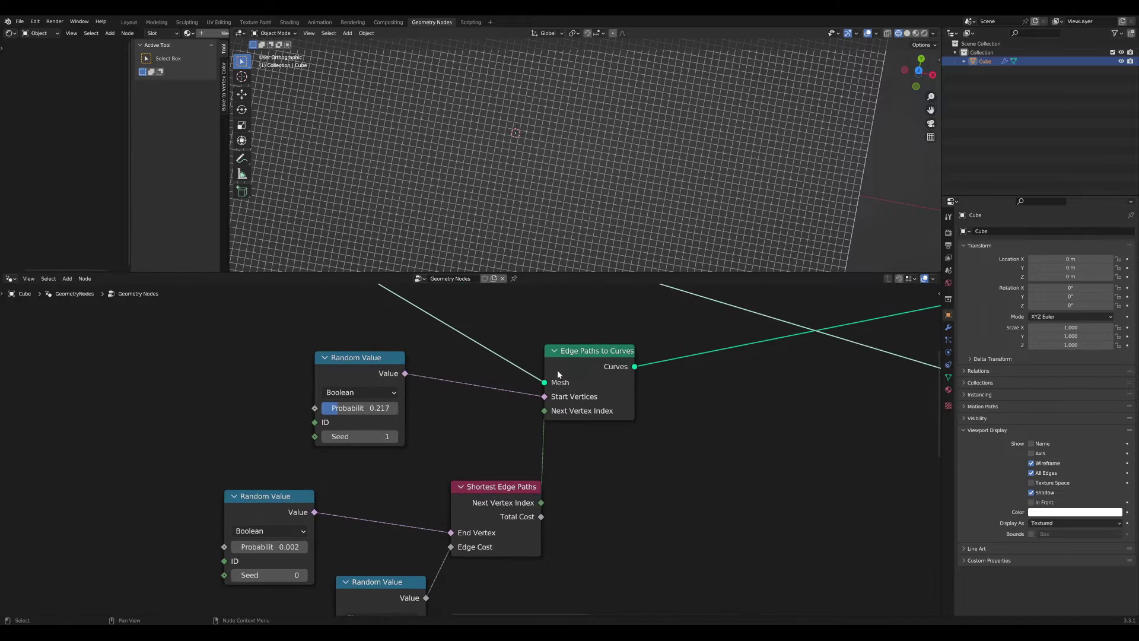
drag(584, 357, 637, 362)
middle_drag(671, 363, 617, 380)
ctrl+shift+click(599, 375)
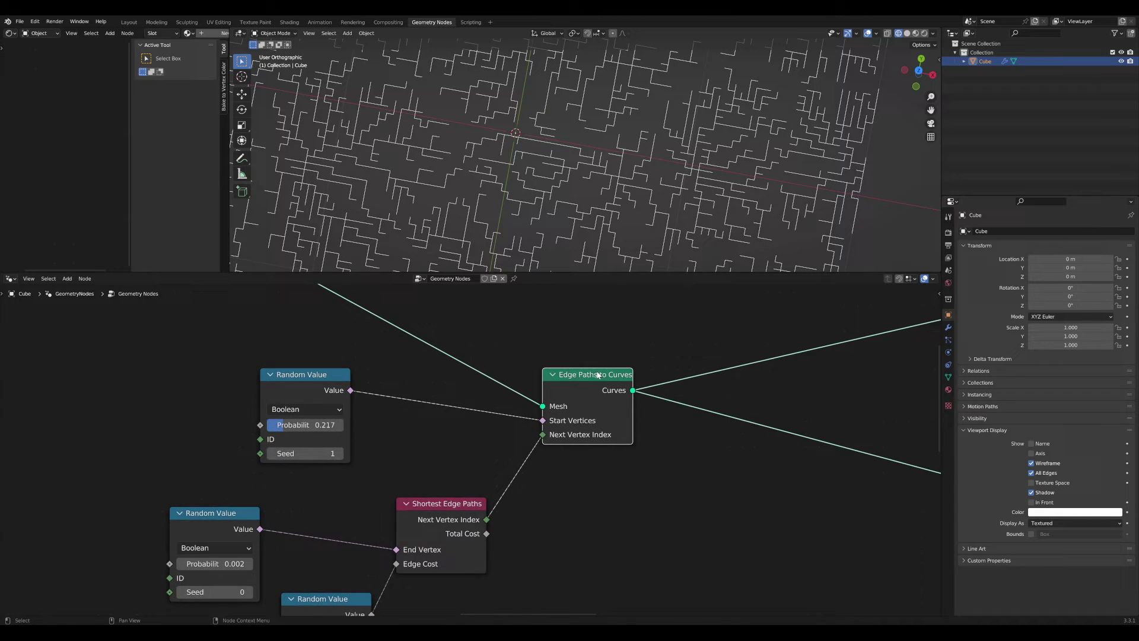
- Enlarge the node editor and stack the two Boolean Random Value nodes, probabilities 0.217 and 0.002, above each other
scroll(540, 395, down, 4)
middle_drag(497, 410, 614, 358)
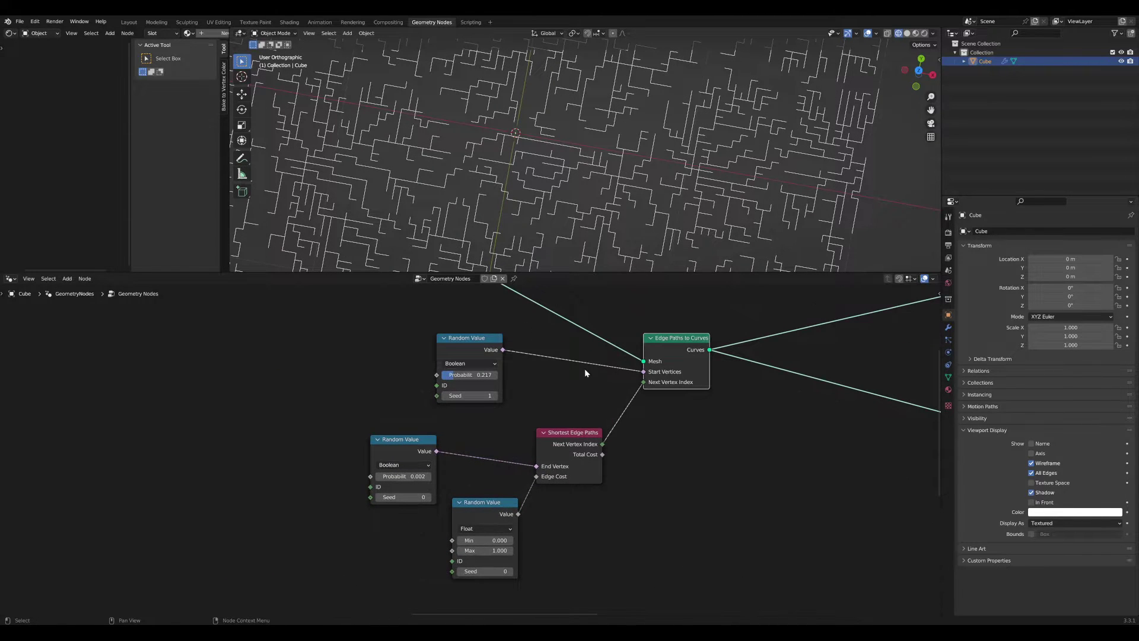
scroll(500, 364, up, 2)
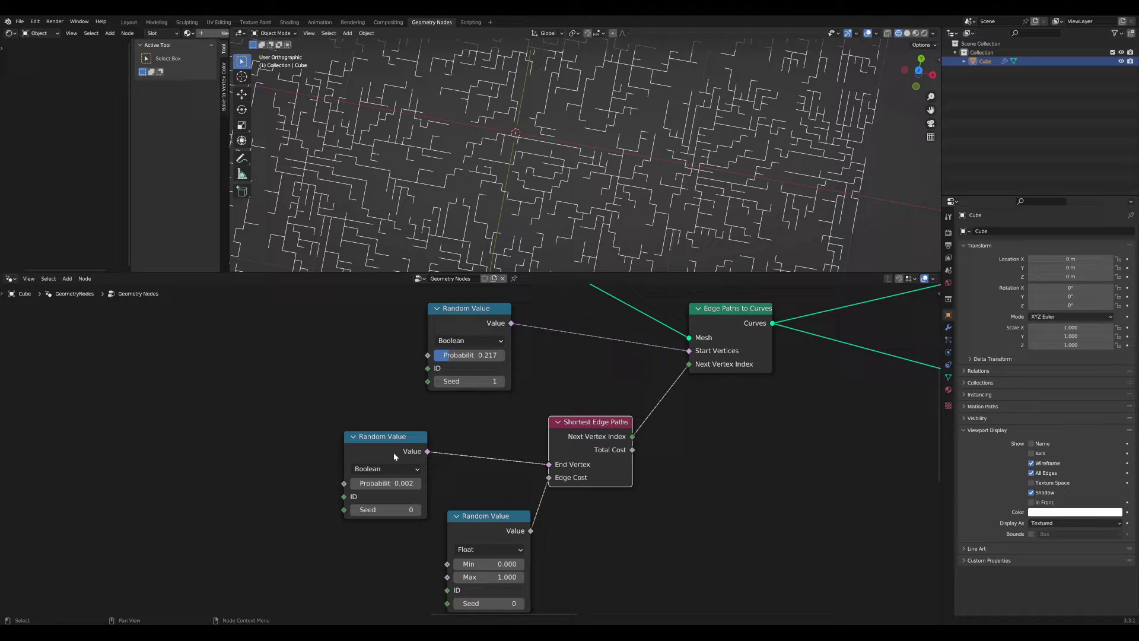
middle_drag(470, 407, 400, 431)
scroll(399, 431, down, 1)
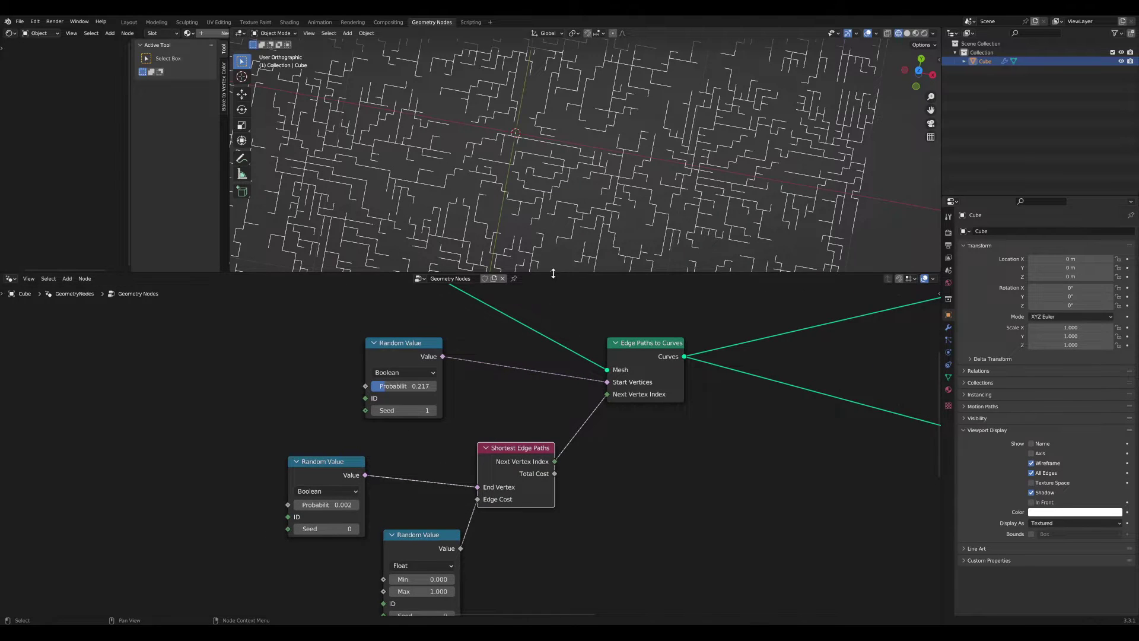
drag(553, 273, 555, 224)
scroll(469, 425, up, 2)
drag(398, 308, 317, 301)
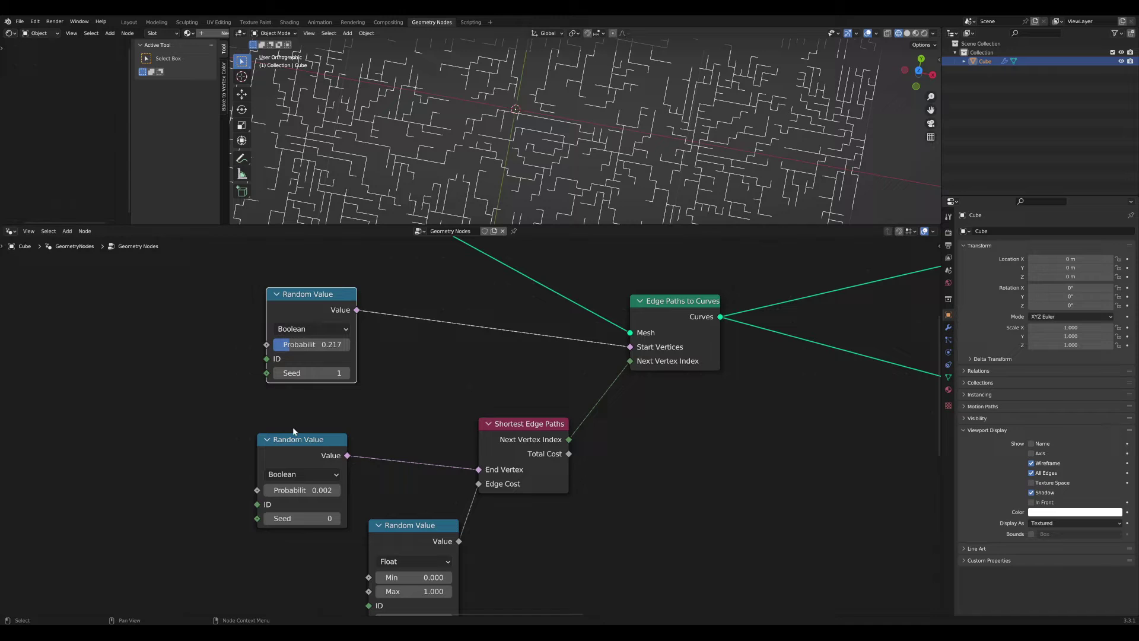
drag(295, 441, 301, 415)
scroll(306, 447, up, 2)
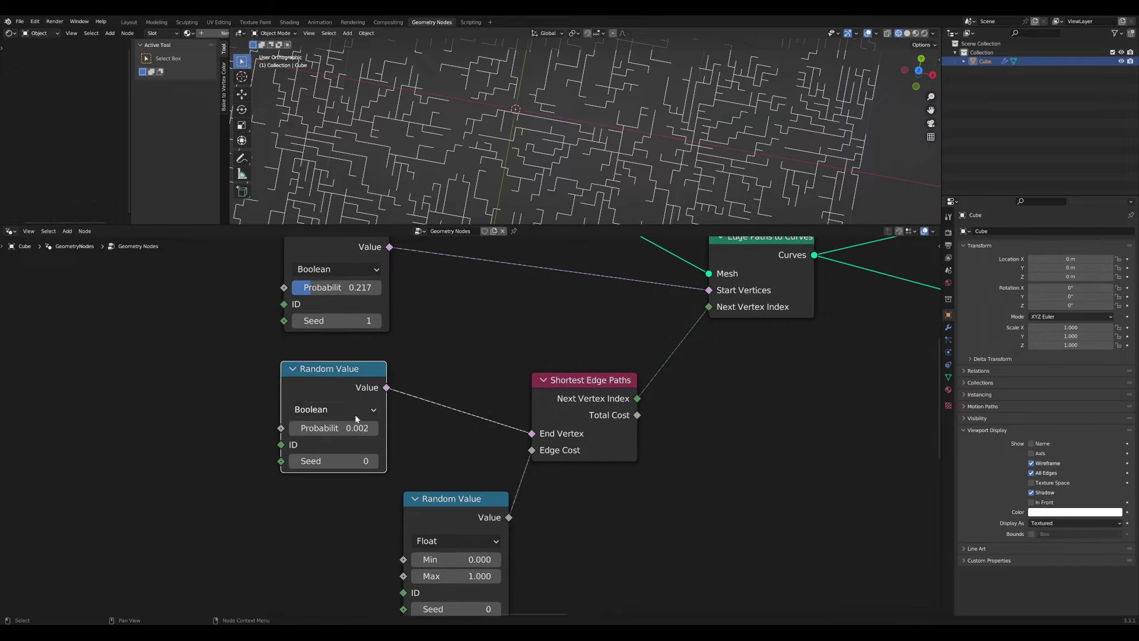
- Reposition the Shortest Edge Paths node and the Float Random Value node beside the Boolean Random Value nodes
middle_drag(584, 409, 525, 423)
drag(520, 399, 520, 384)
middle_drag(590, 449, 588, 391)
drag(395, 457, 357, 462)
scroll(354, 498, up, 3)
middle_drag(543, 397, 473, 429)
- Disconnect the Float Random Value from the Edge Cost of Shortest Edge Paths and enlarge the 3D viewport to examine the curves
scroll(578, 375, down, 3)
scroll(518, 408, down, 2)
scroll(466, 427, down, 3)
drag(454, 419, 452, 464)
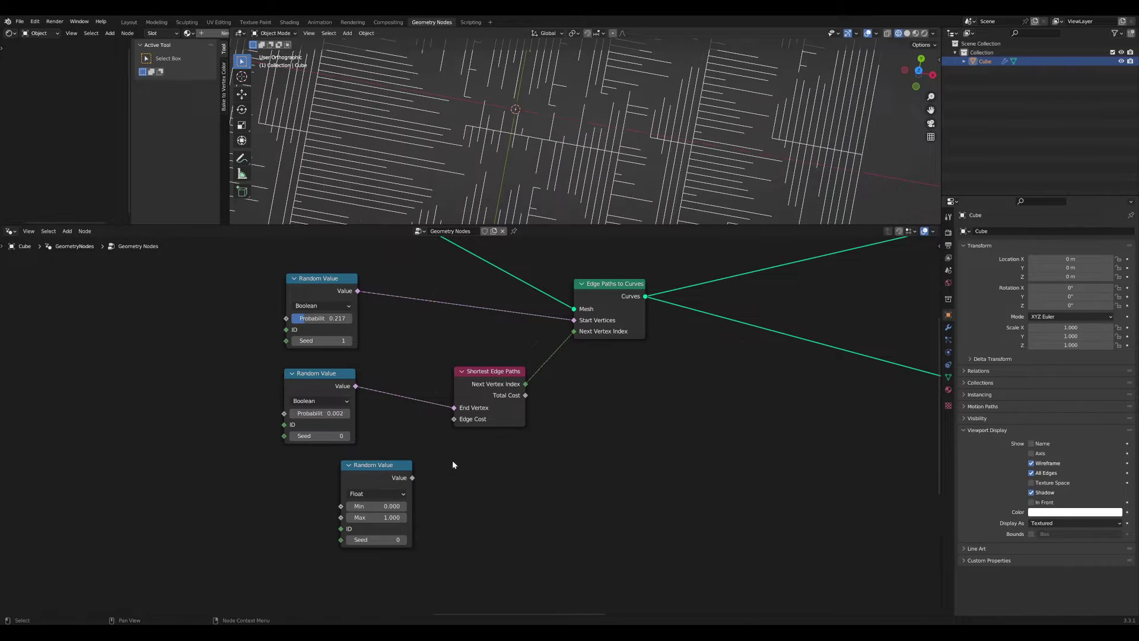
drag(572, 223, 572, 285)
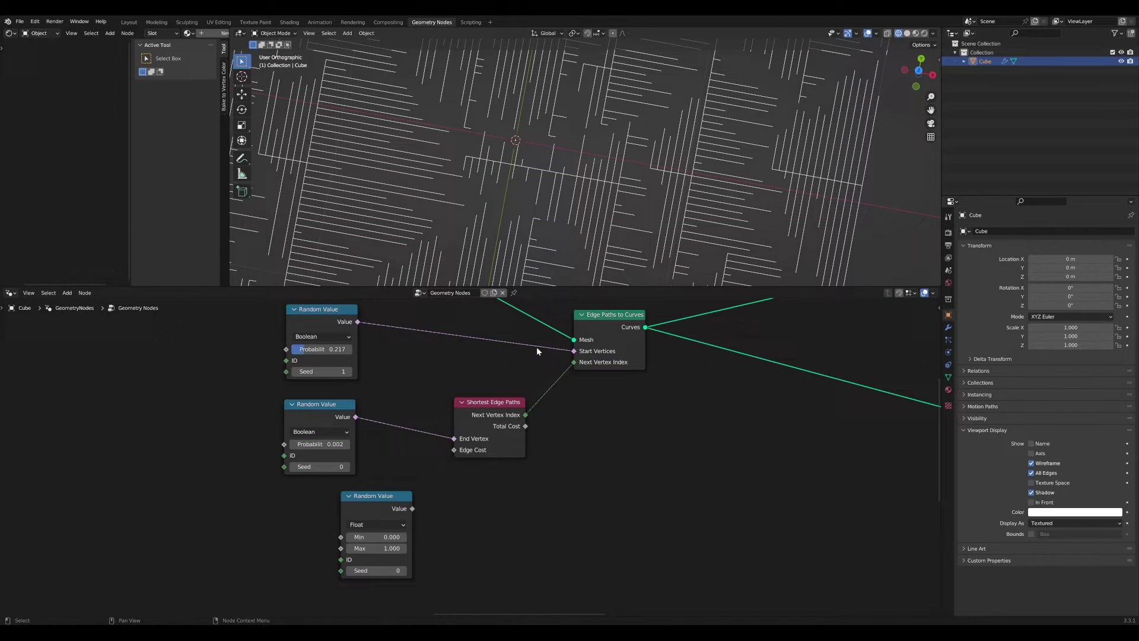
scroll(524, 201, up, 3)
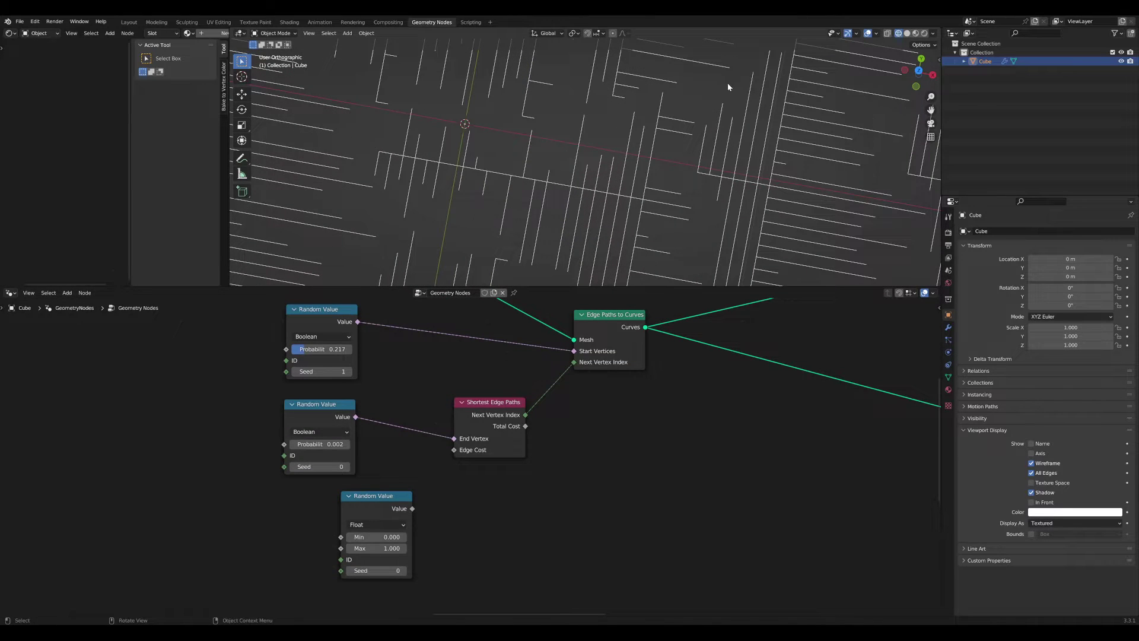
- Reconnect the Float Random Value output to the Edge Cost of Shortest Edge Paths and reposition that Random Value node
drag(411, 504, 454, 450)
scroll(547, 168, down, 6)
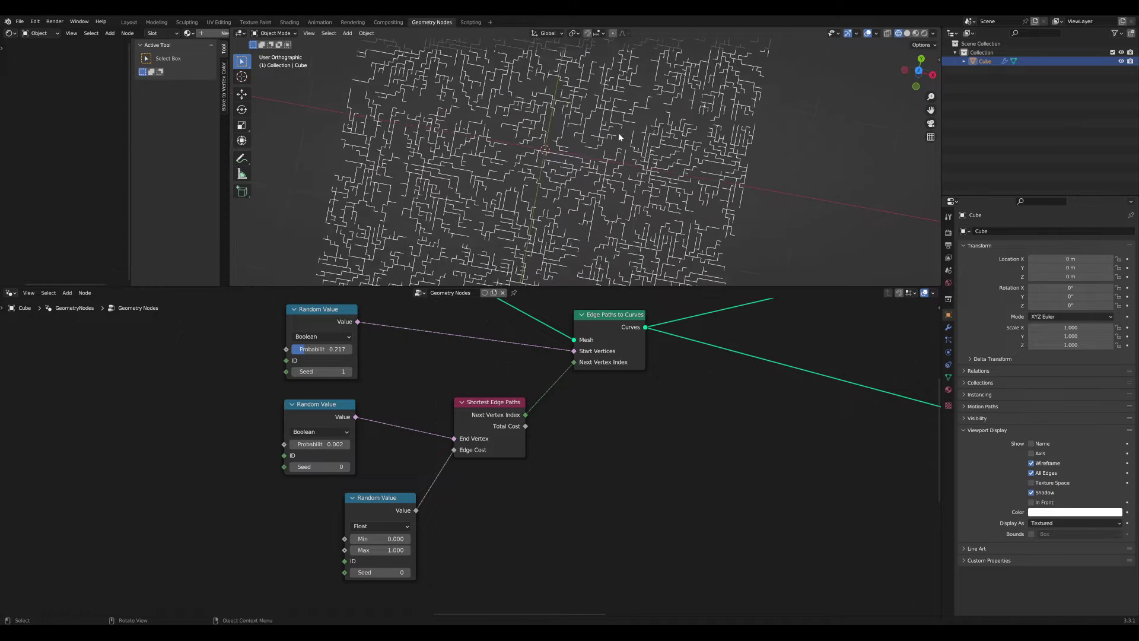
drag(392, 500, 374, 500)
scroll(465, 474, down, 9)
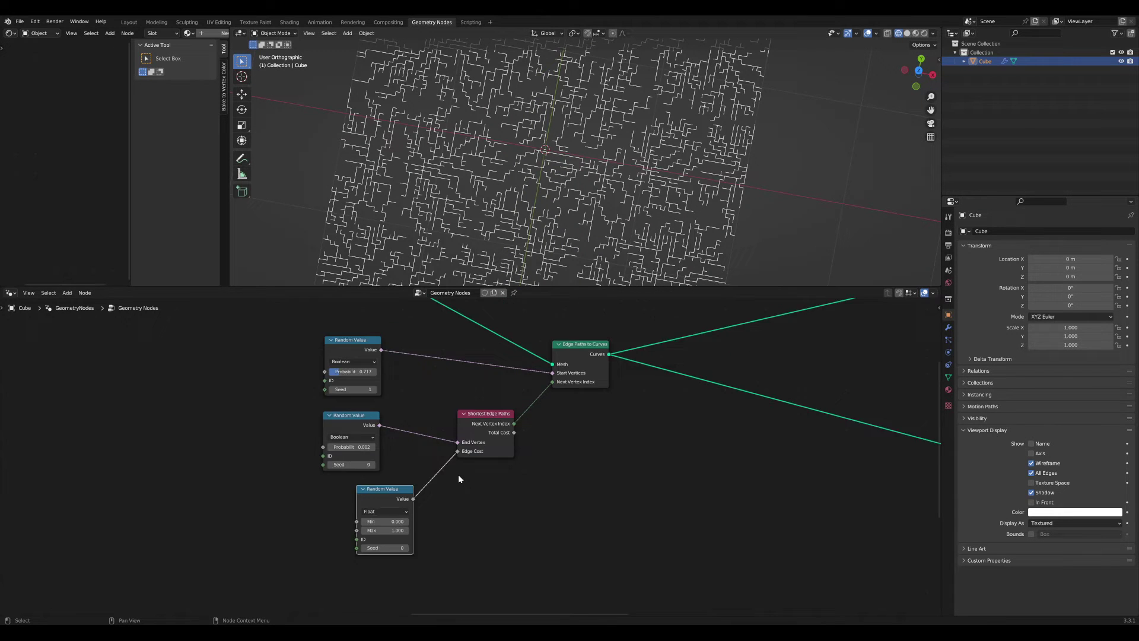
- Move the smooth mesh frame nearer to the path nodes and preview its Mesh to Curve output in the viewport
middle_drag(620, 465, 299, 498)
scroll(320, 491, up, 4)
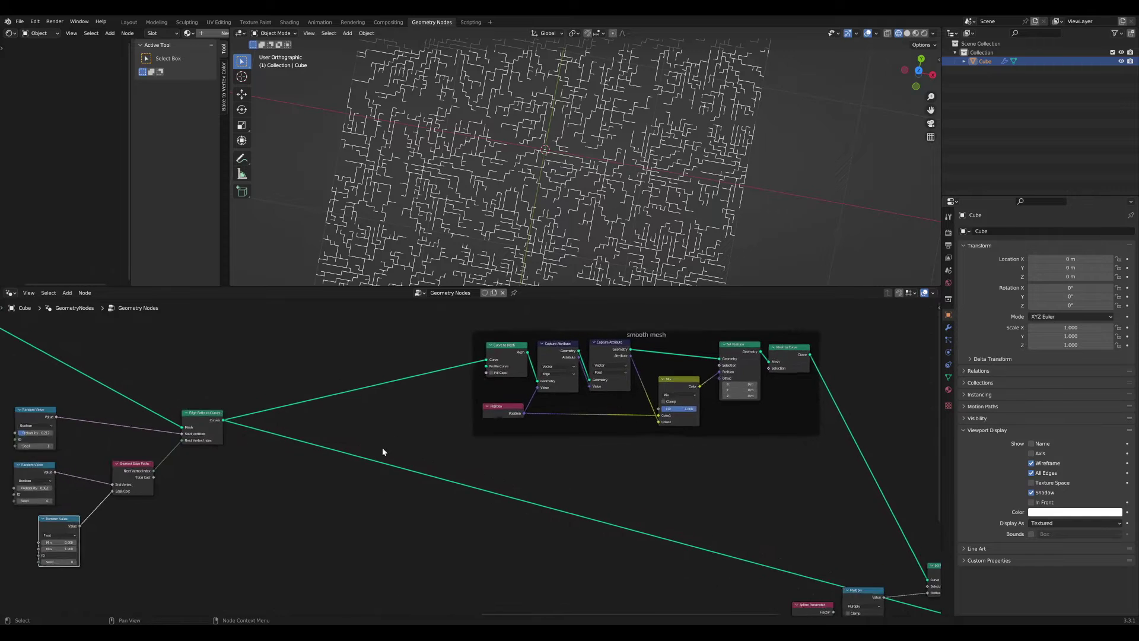
middle_drag(472, 392, 290, 504)
scroll(448, 444, up, 1)
drag(457, 434, 362, 409)
middle_drag(580, 439, 619, 425)
scroll(618, 425, up, 2)
scroll(618, 425, up, 4)
middle_drag(475, 428, 490, 429)
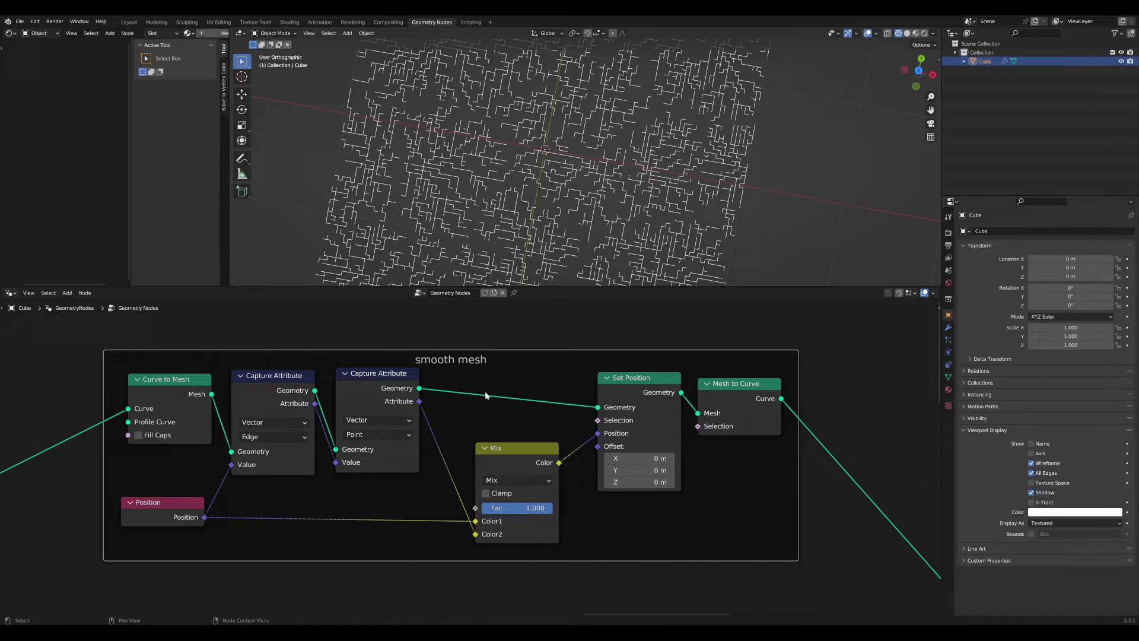
middle_drag(718, 390, 739, 390)
alt+shift+click(752, 390)
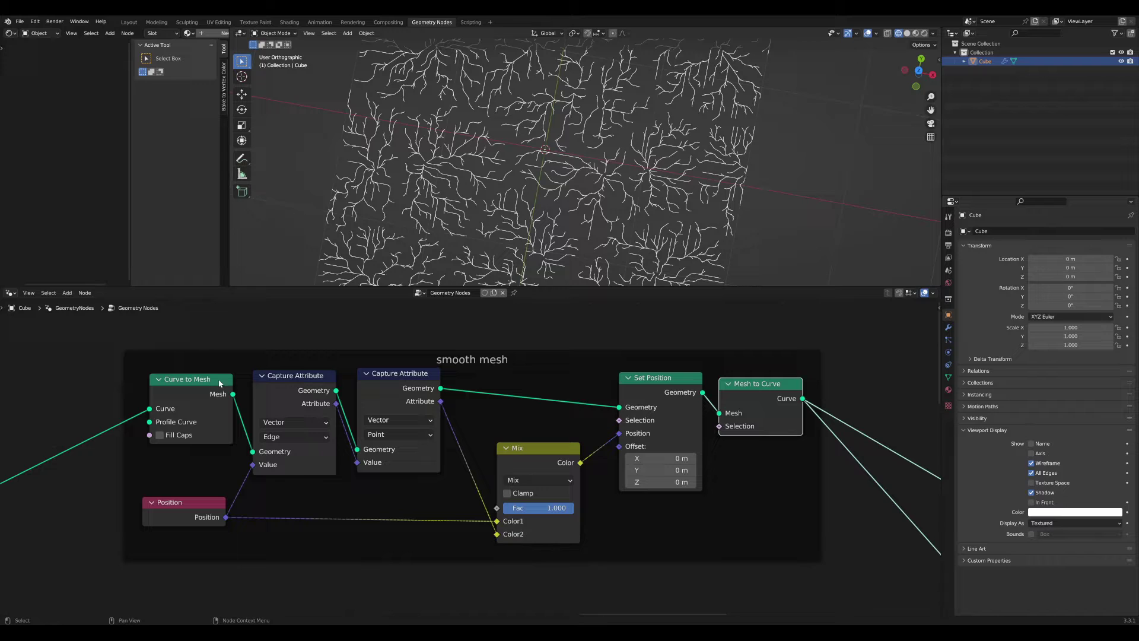
- Rearrange the Capture Attribute, Set Position, Mesh to Curve, Mix and Position nodes slightly inside the smooth mesh frame
drag(300, 384, 302, 385)
drag(409, 379, 409, 380)
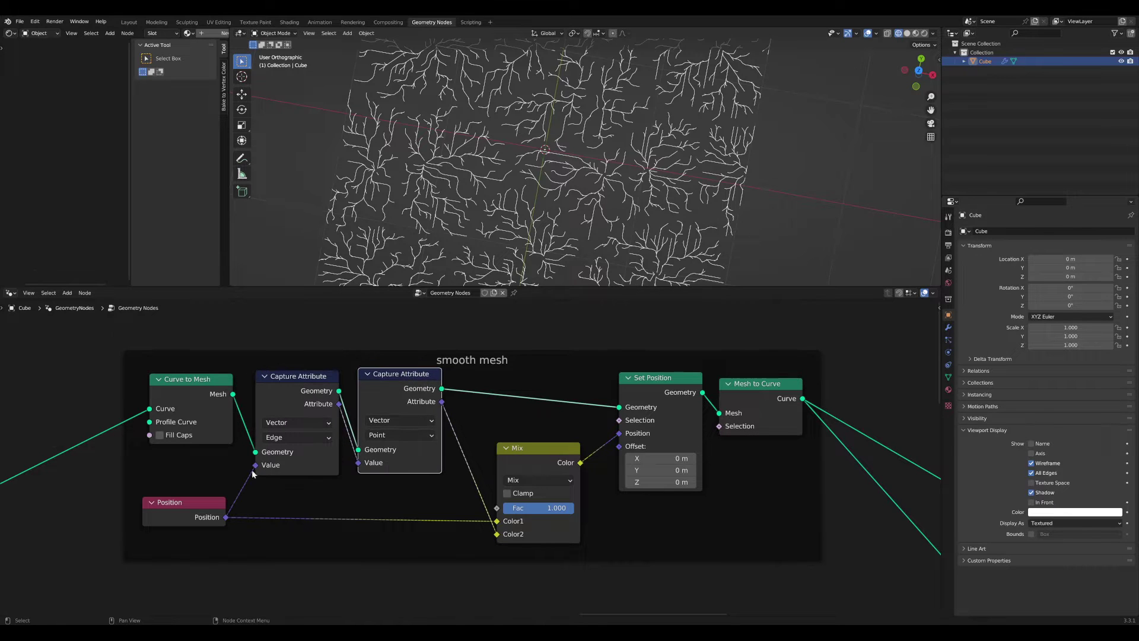
drag(658, 382, 640, 366)
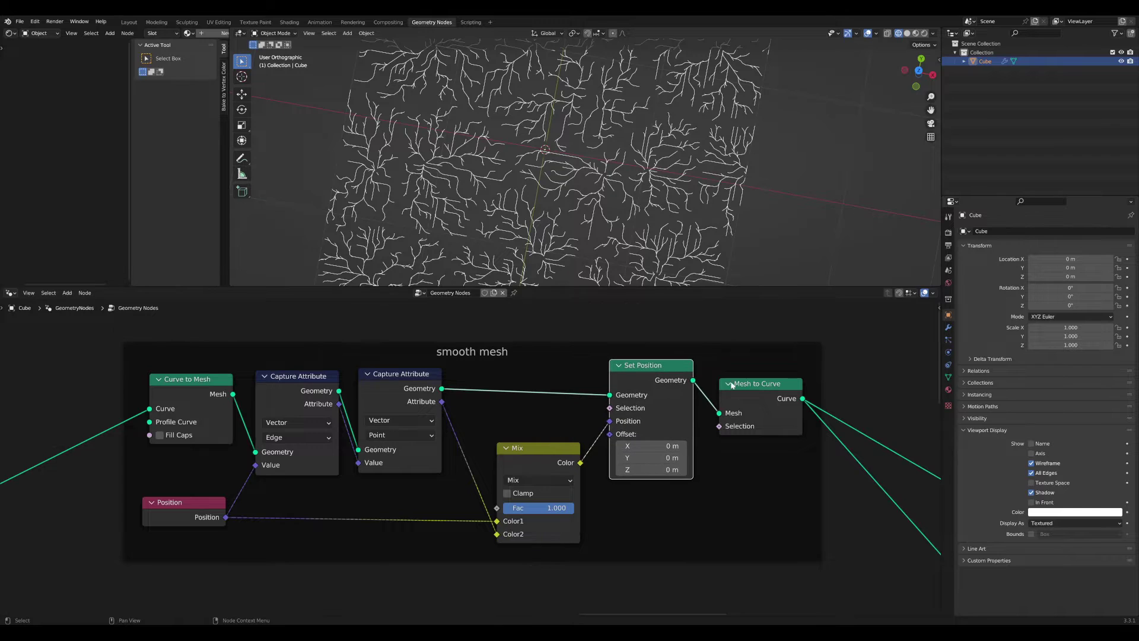
drag(741, 386, 746, 369)
scroll(521, 502, up, 3)
scroll(522, 501, up, 1)
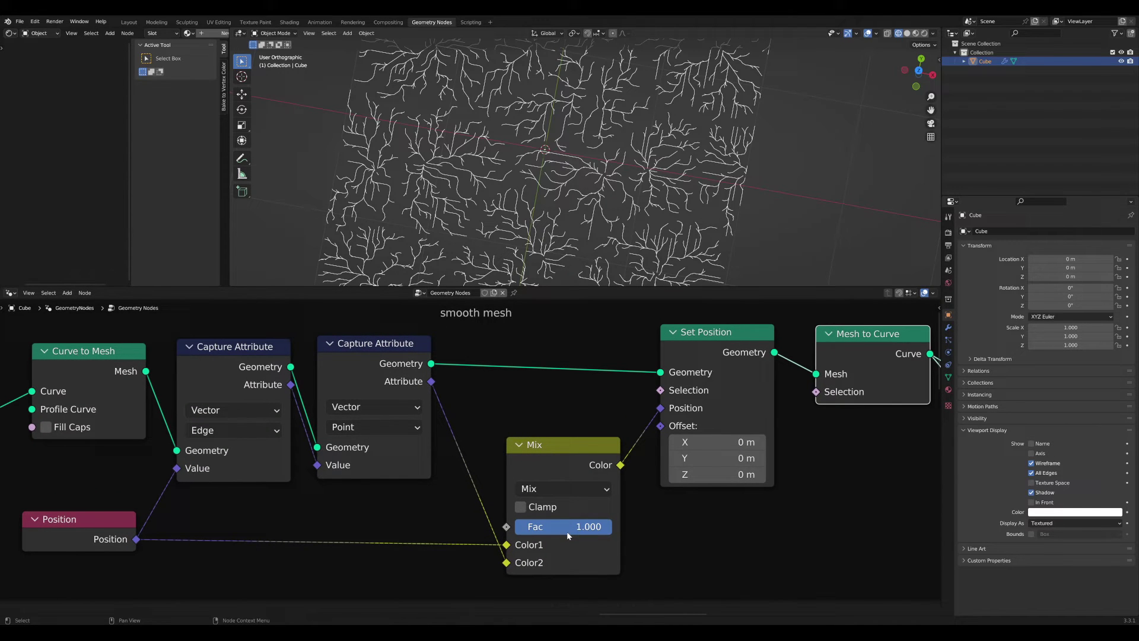
drag(561, 461, 554, 465)
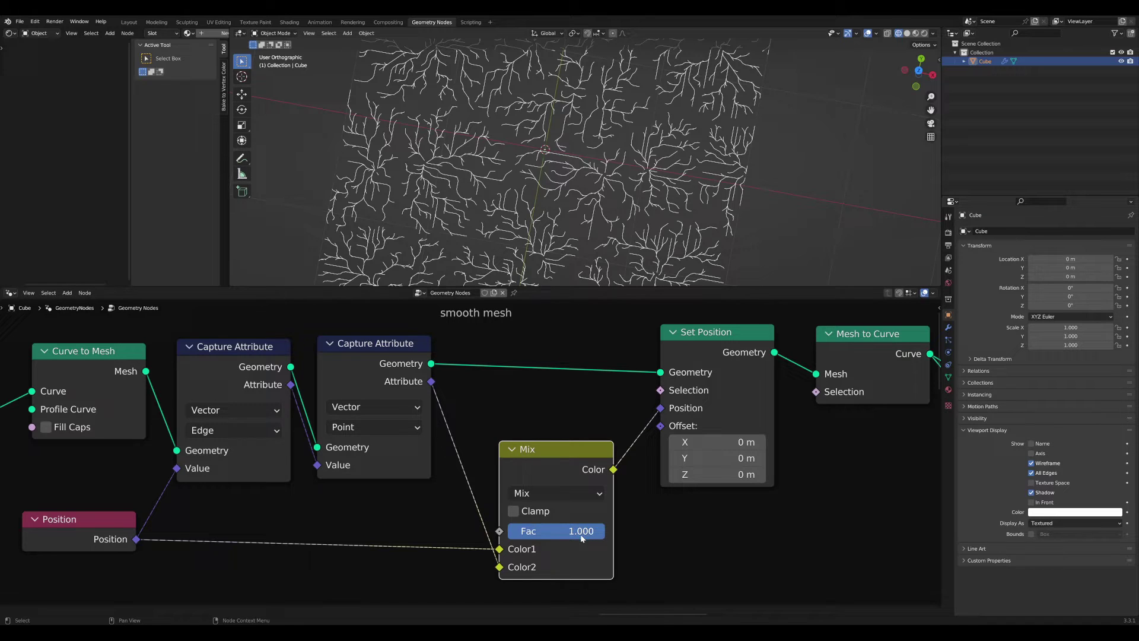
drag(111, 540, 109, 542)
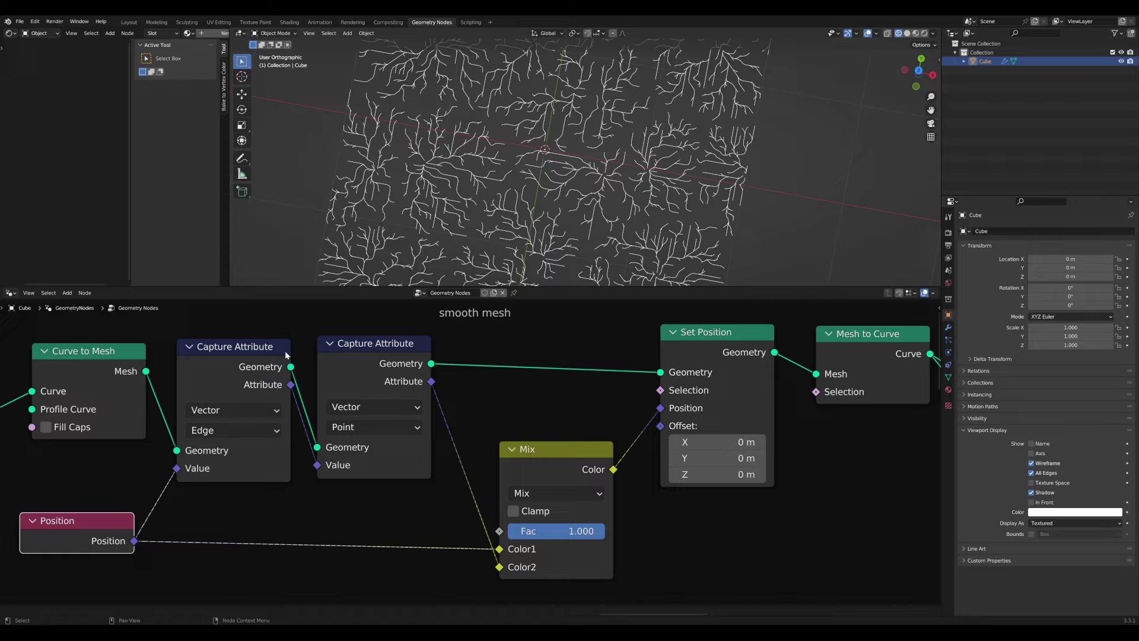
- Set the Mix node's Fac to 0.000 and enlarge the 3D viewport to examine the unsmoothed curves
drag(590, 538, 510, 538)
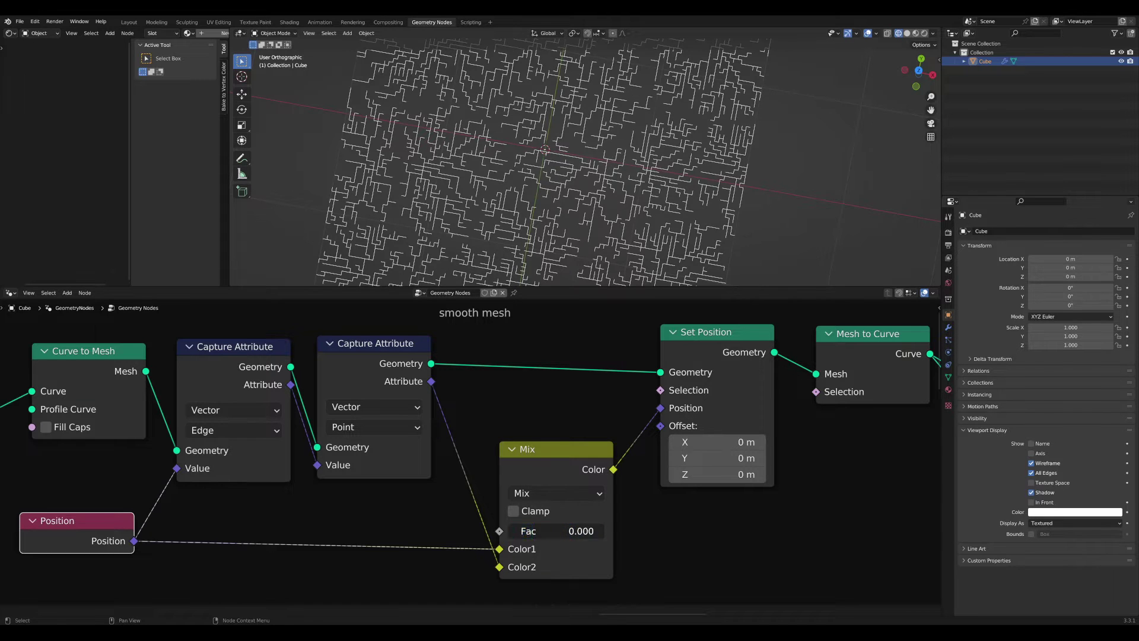
scroll(663, 155, up, 6)
drag(665, 287, 665, 388)
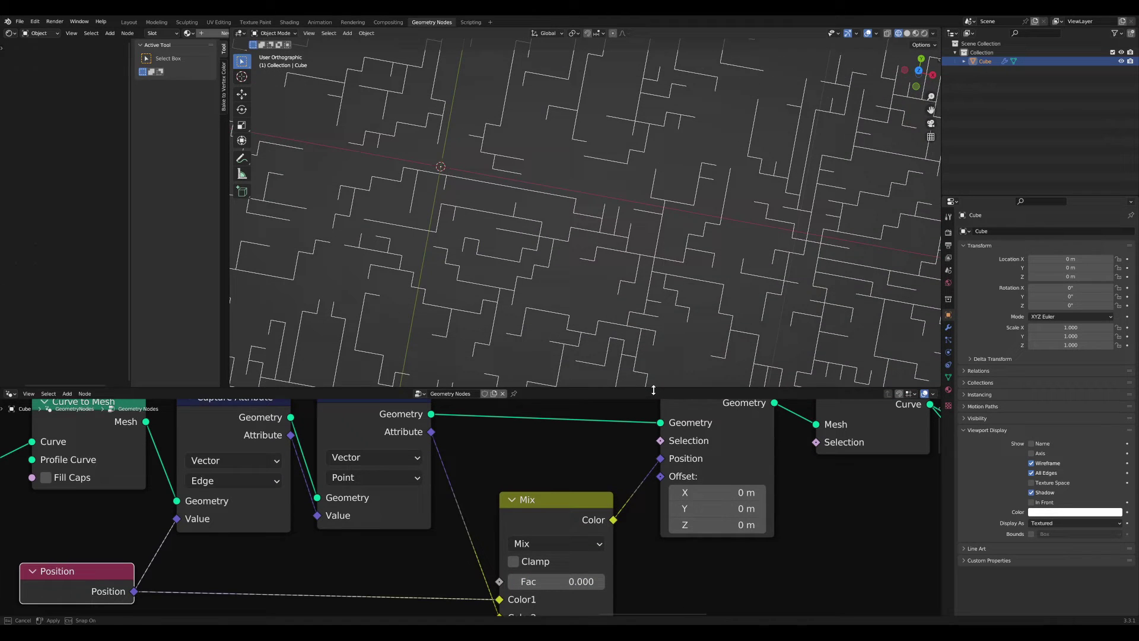
scroll(480, 192, down, 4)
scroll(605, 267, down, 2)
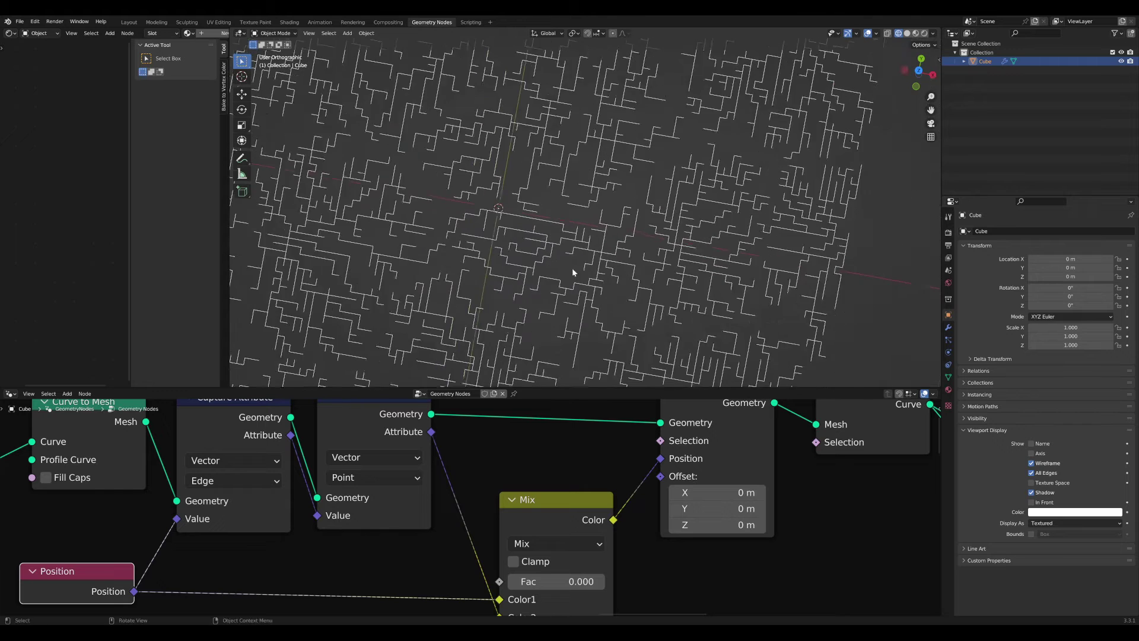
scroll(573, 271, up, 5)
scroll(504, 239, down, 2)
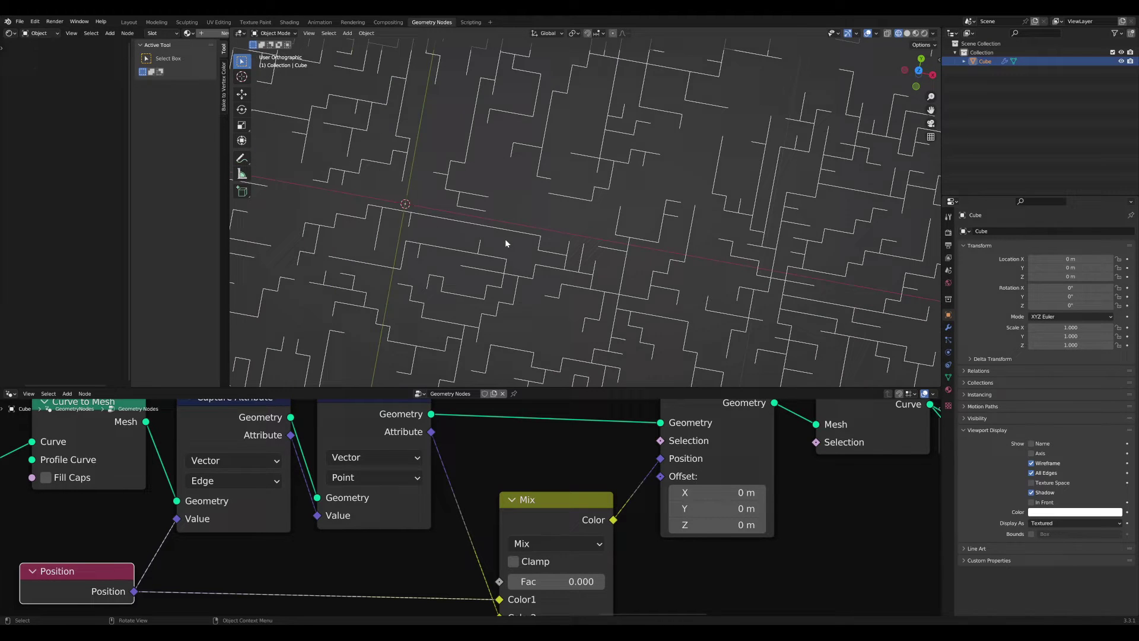
scroll(573, 504, down, 1)
- Set the Mix node's Fac to 1.000 and reposition the Mix node below the Capture Attribute to Set Position link
drag(534, 575, 594, 576)
scroll(618, 299, down, 2)
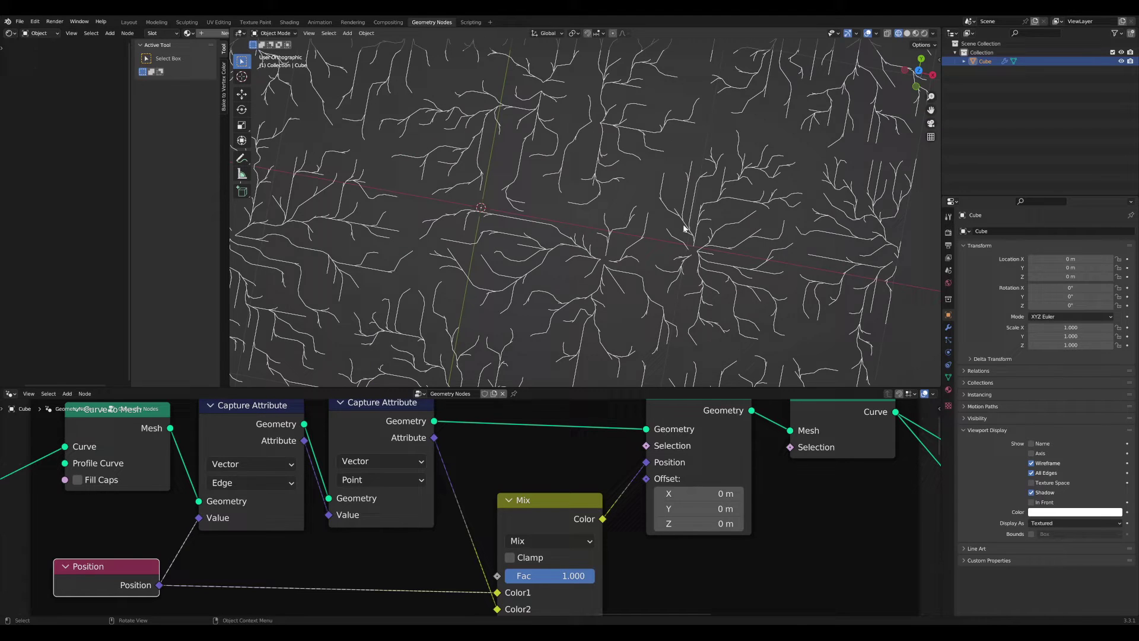
scroll(493, 469, down, 4)
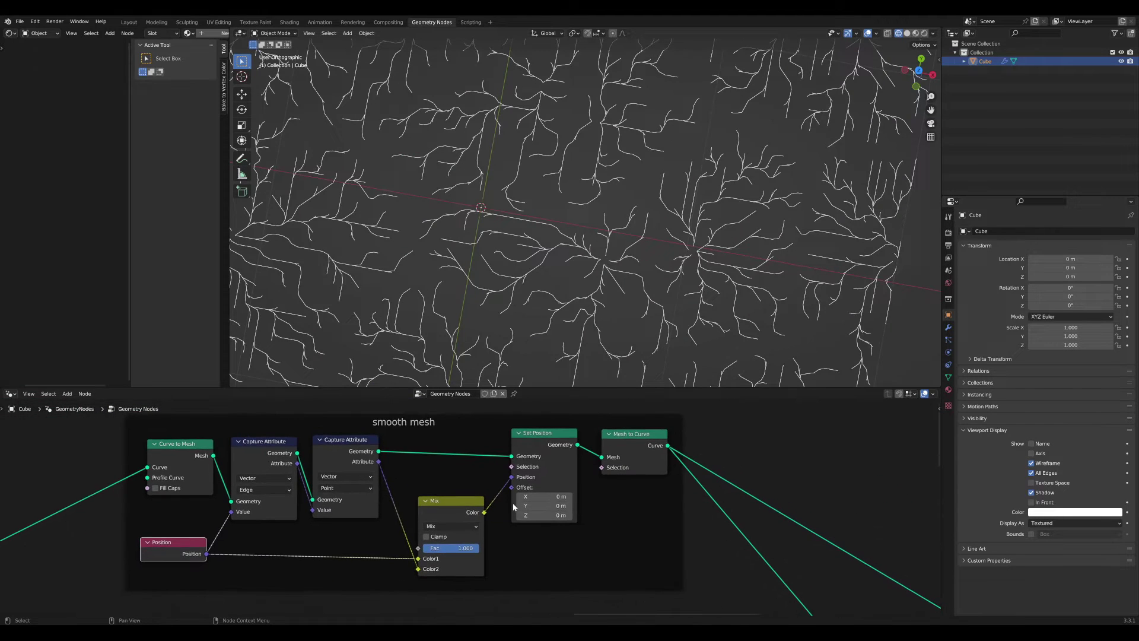
scroll(472, 507, up, 2)
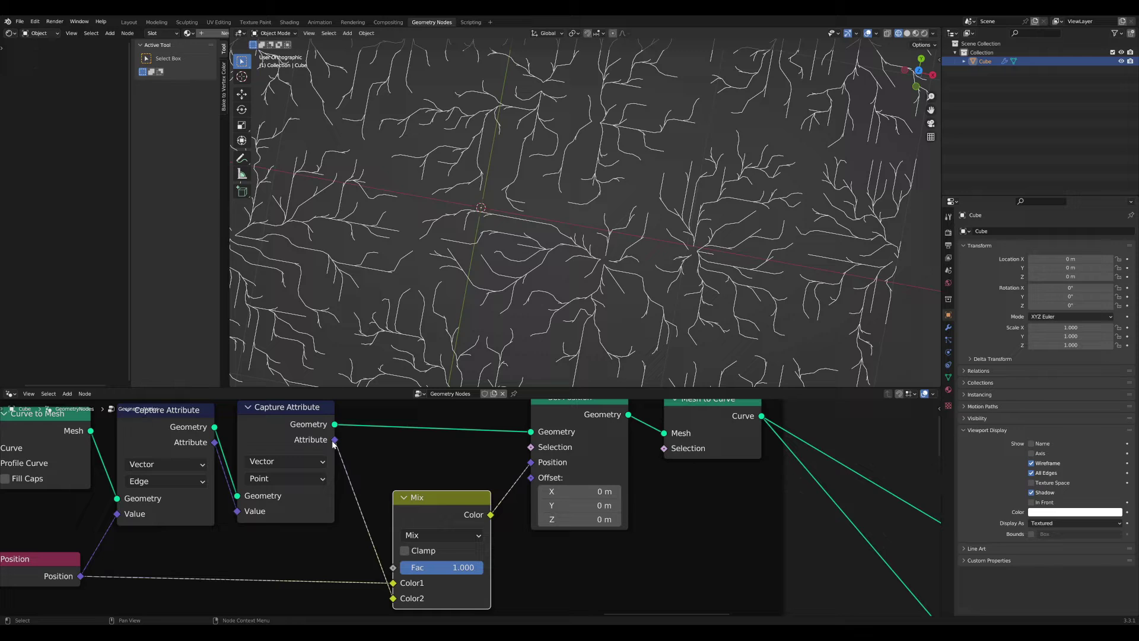
drag(334, 440, 531, 462)
mouse_move(447, 508)
mouse_down()
mouse_move(442, 498)
mouse_move(530, 463)
mouse_move(467, 510)
mouse_up()
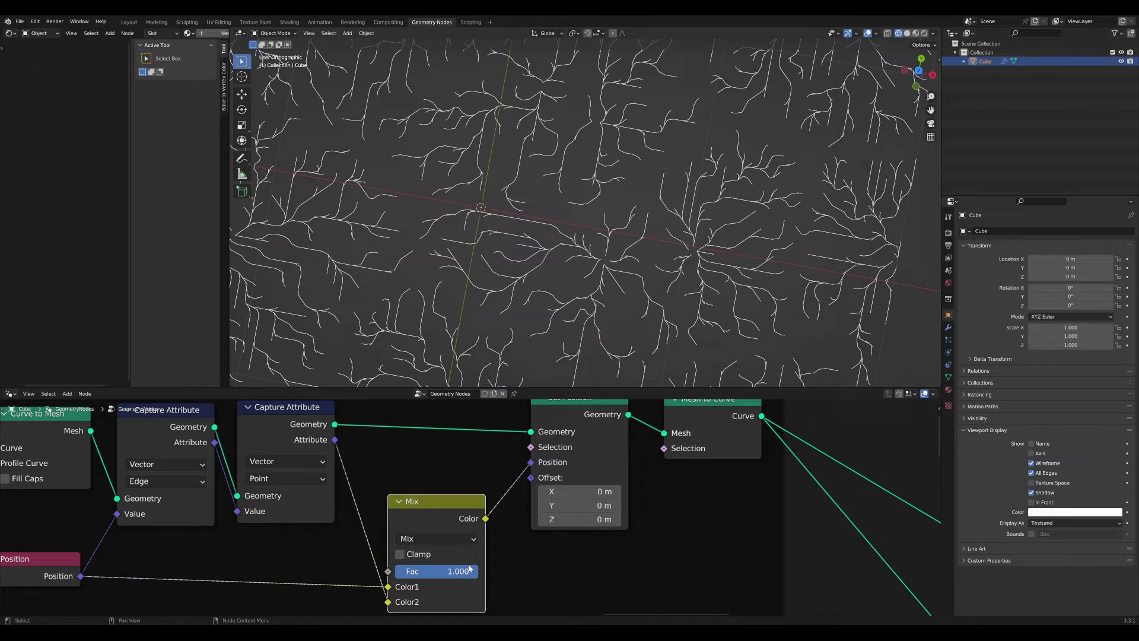
mouse_move(469, 568)
mouse_down()
mouse_move(391, 568)
mouse_move(471, 568)
mouse_up()
- Examine the connection from the smooth mesh frame to Set Curve Radius and its Spline Parameter and Multiply inputs
scroll(481, 542, down, 6)
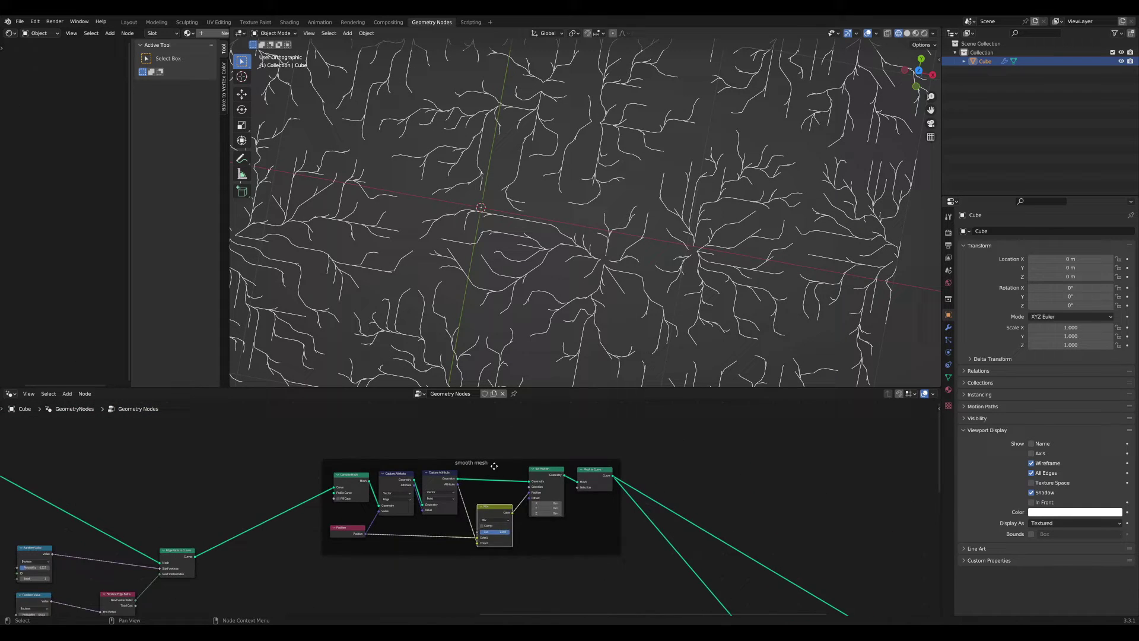
scroll(472, 509, down, 3)
middle_drag(509, 520, 420, 452)
scroll(462, 498, up, 4)
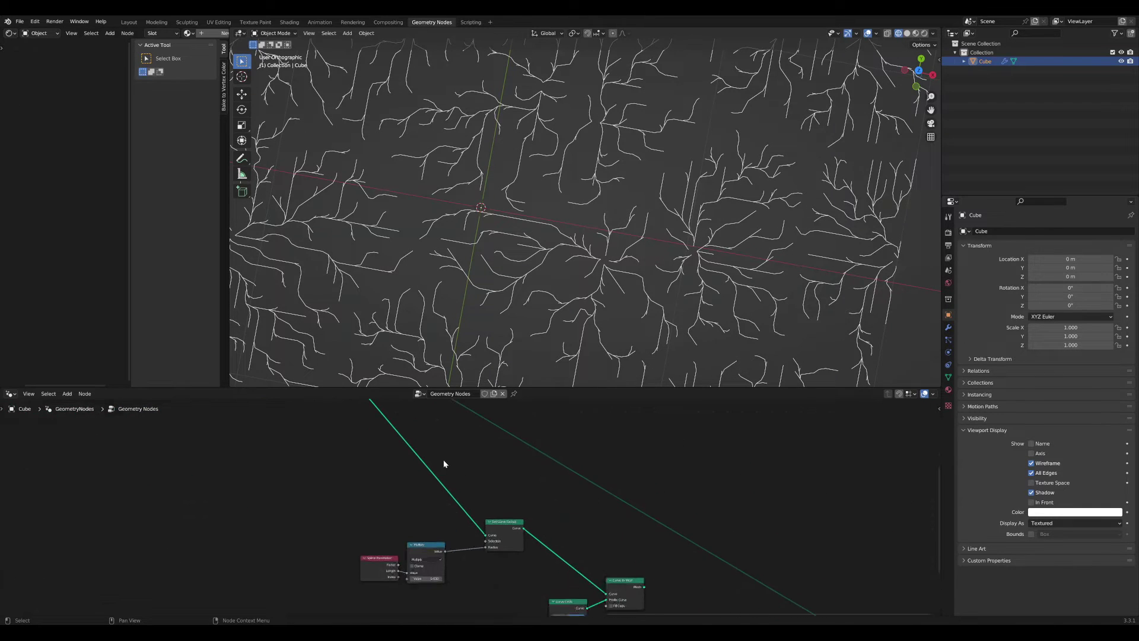
middle_drag(347, 404, 392, 512)
scroll(389, 493, up, 3)
middle_drag(344, 430, 566, 505)
scroll(374, 570, up, 4)
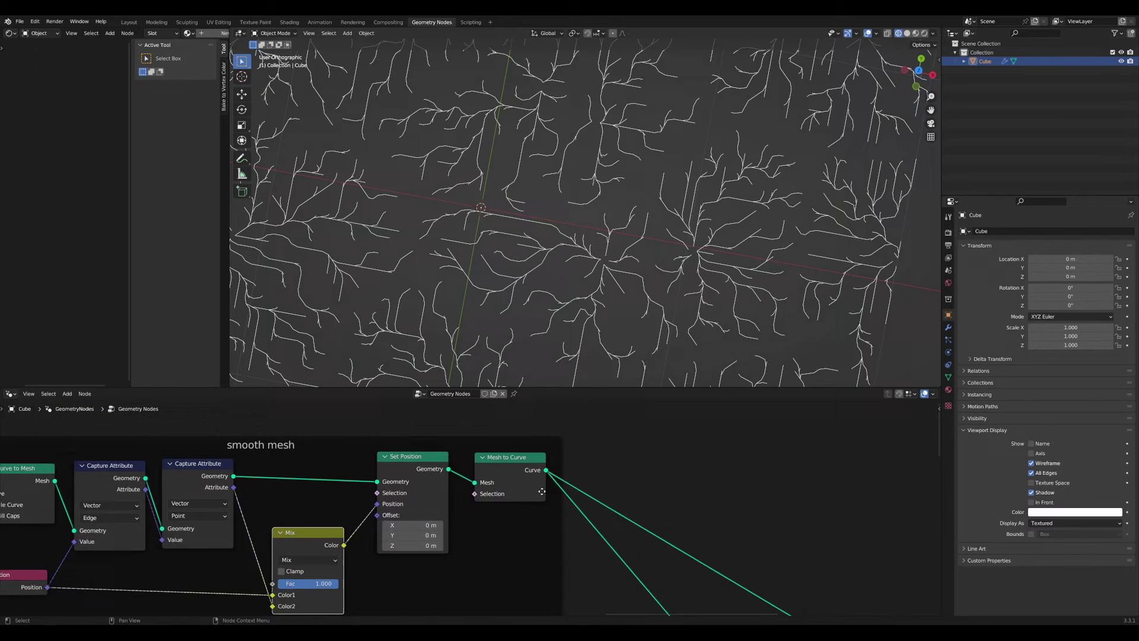
scroll(475, 504, up, 4)
scroll(556, 465, down, 6)
middle_drag(706, 549, 537, 450)
scroll(558, 493, down, 5)
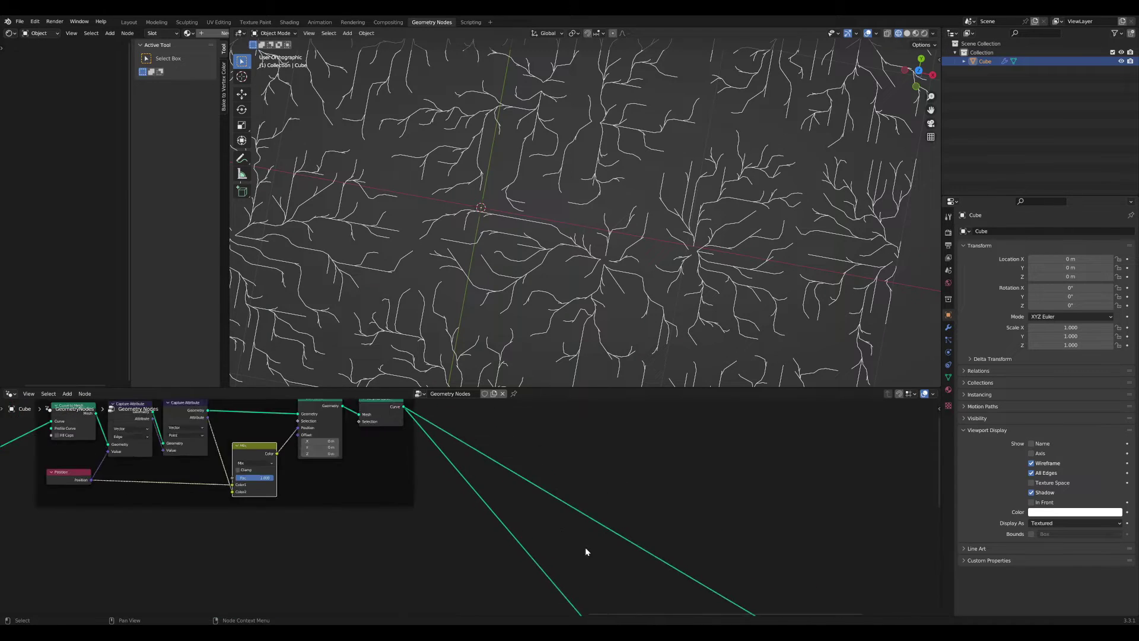
middle_drag(599, 578, 465, 511)
scroll(465, 511, up, 4)
middle_drag(498, 570, 517, 493)
scroll(456, 440, up, 2)
middle_drag(240, 557, 316, 496)
scroll(323, 496, up, 3)
scroll(553, 462, down, 2)
scroll(589, 226, down, 2)
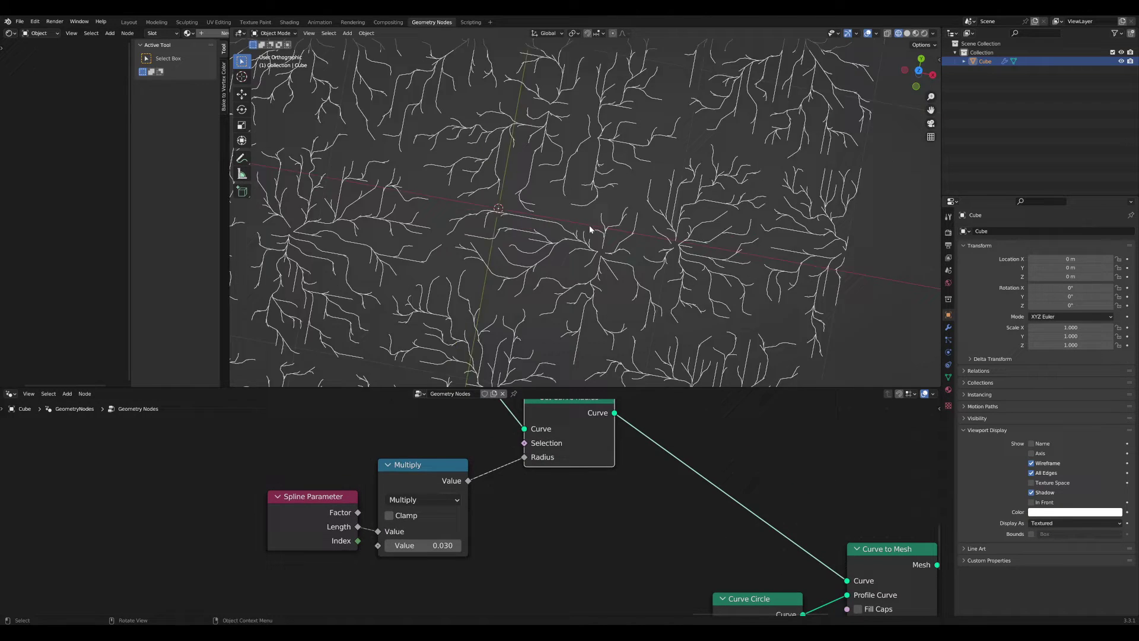
- Enlarge the node editor and move the Curve Circle and Curve to Mesh nodes closer to Set Curve Radius
middle_drag(652, 520, 341, 430)
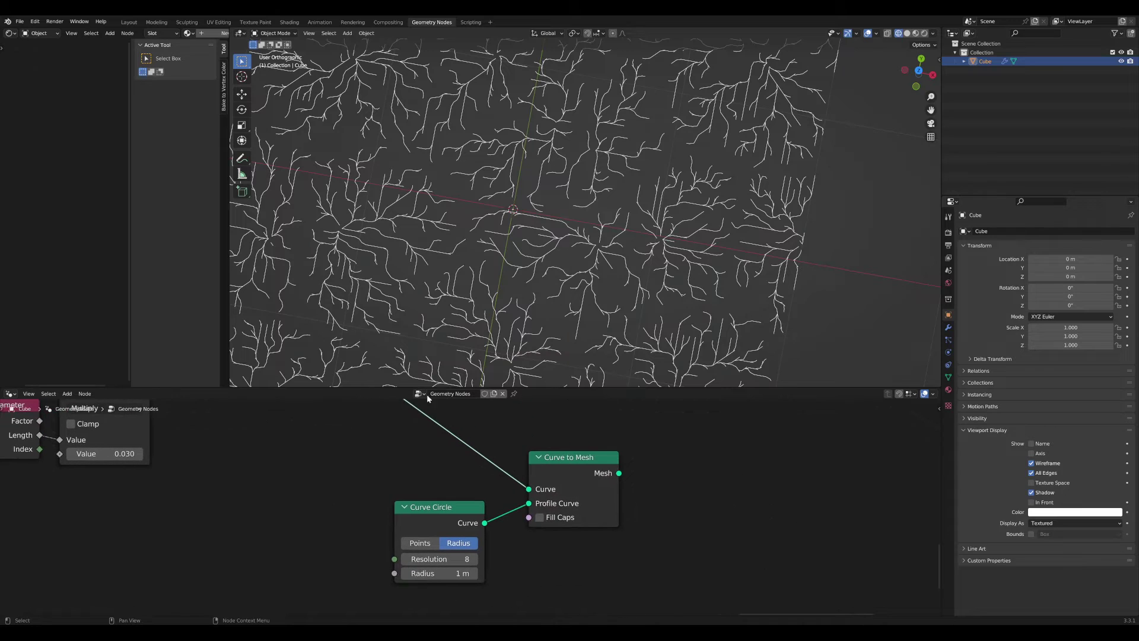
drag(539, 389, 544, 267)
middle_drag(594, 431, 600, 475)
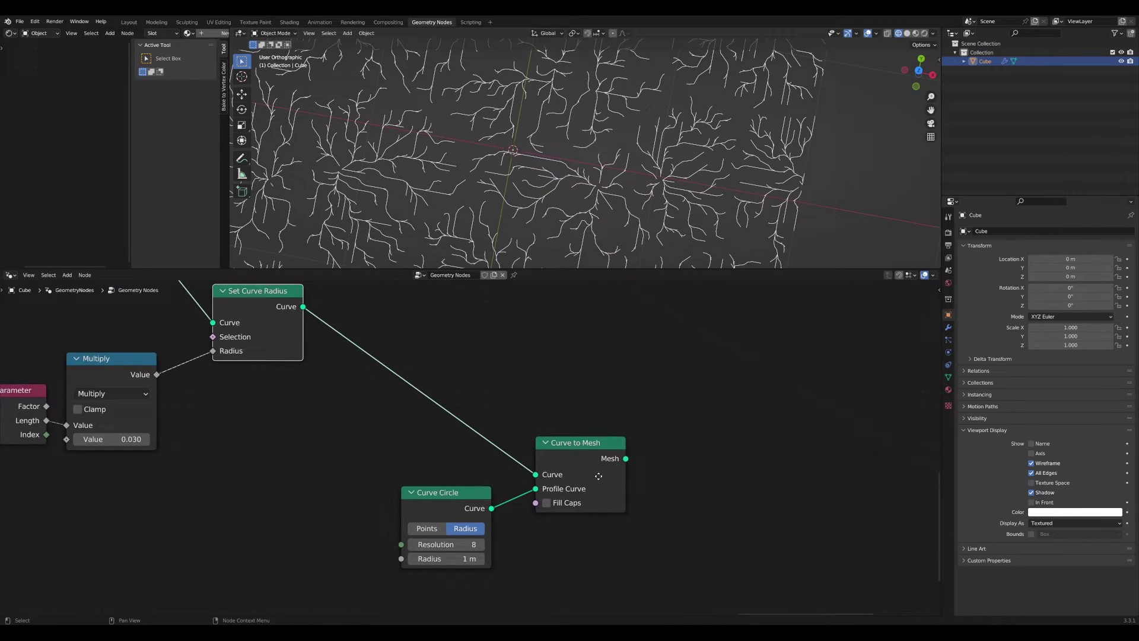
scroll(600, 475, up, 1)
drag(635, 568, 428, 426)
drag(572, 450, 552, 395)
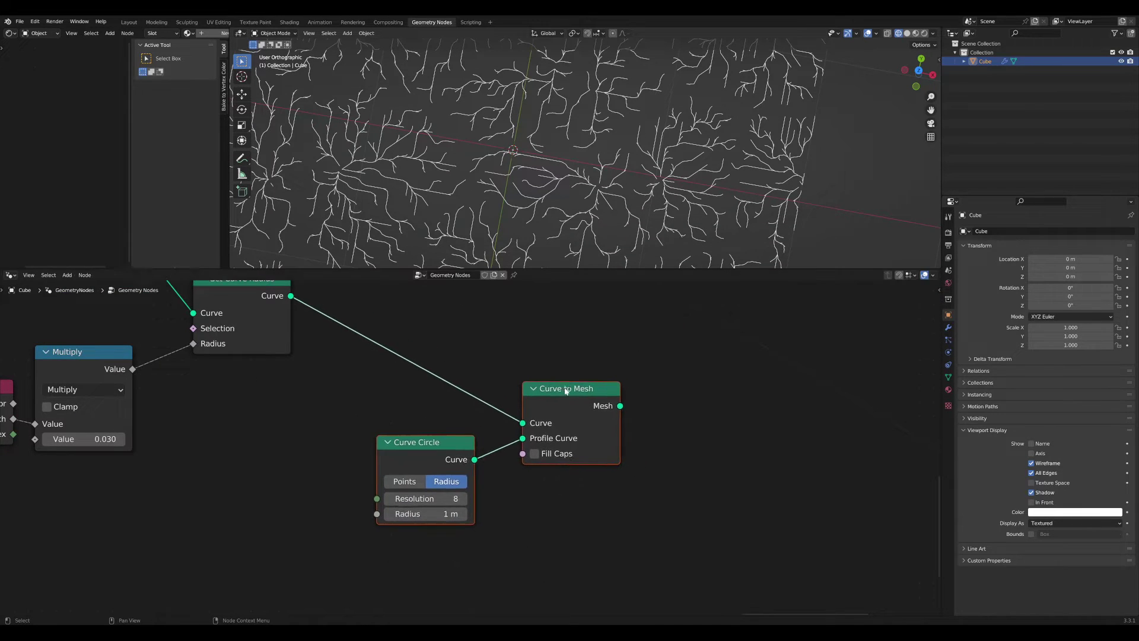
scroll(567, 390, up, 2)
drag(422, 446, 464, 447)
click(452, 446)
middle_drag(583, 389, 530, 401)
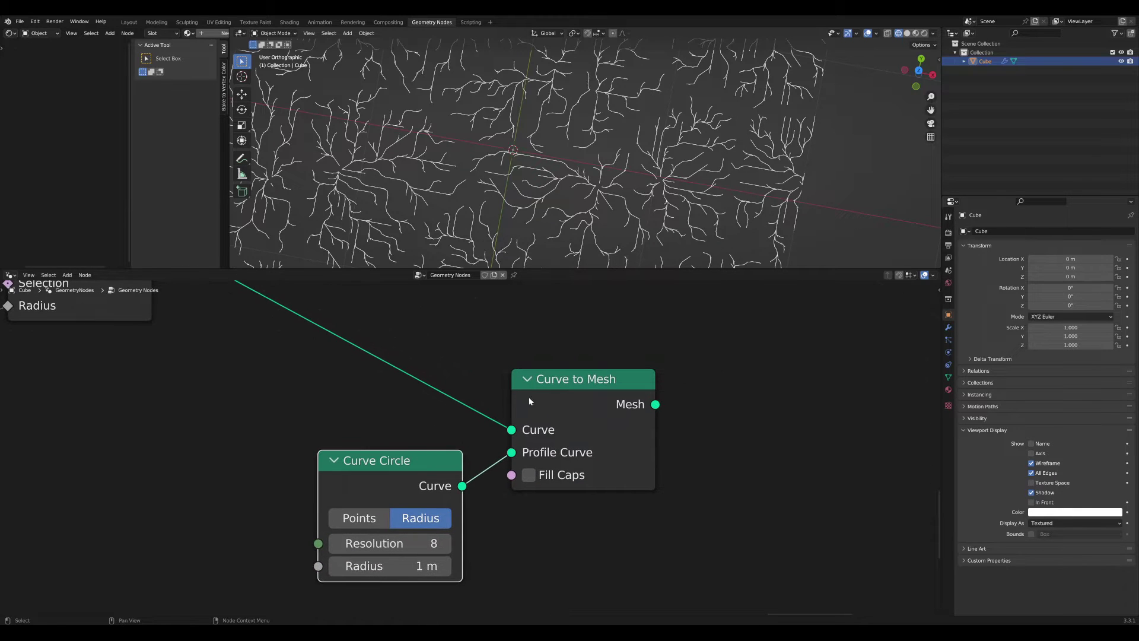
- Preview the Curve to Mesh output and enlarge the 3D viewport to view the tapered branches up close
ctrl+shift+click(596, 386)
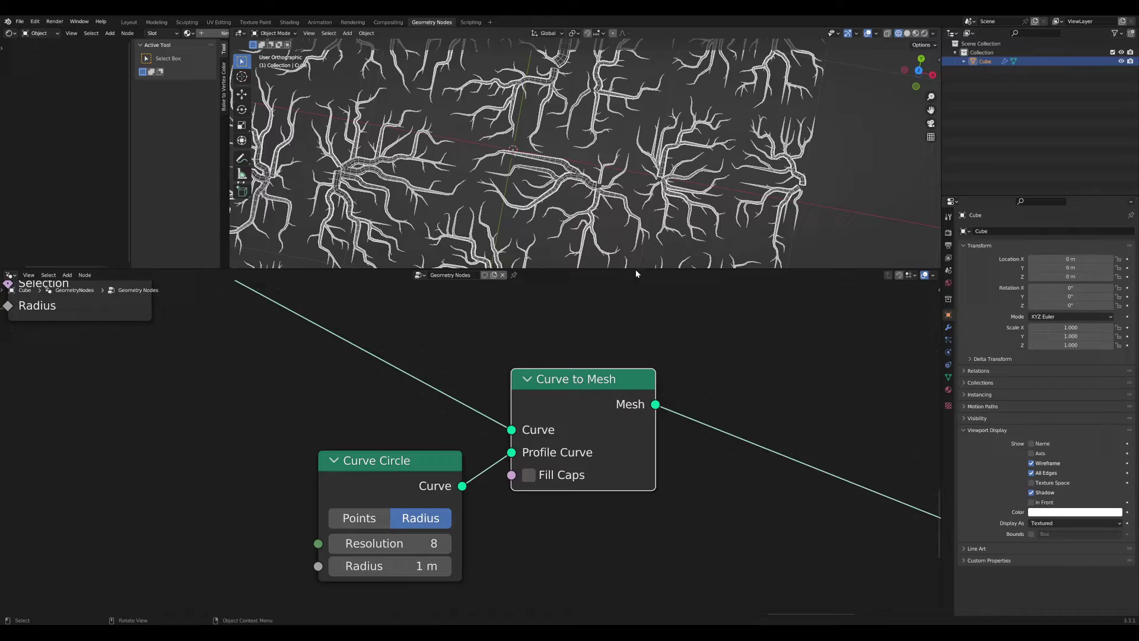
drag(635, 271, 611, 443)
scroll(568, 284, up, 6)
shift+middle_drag(591, 340, 639, 280)
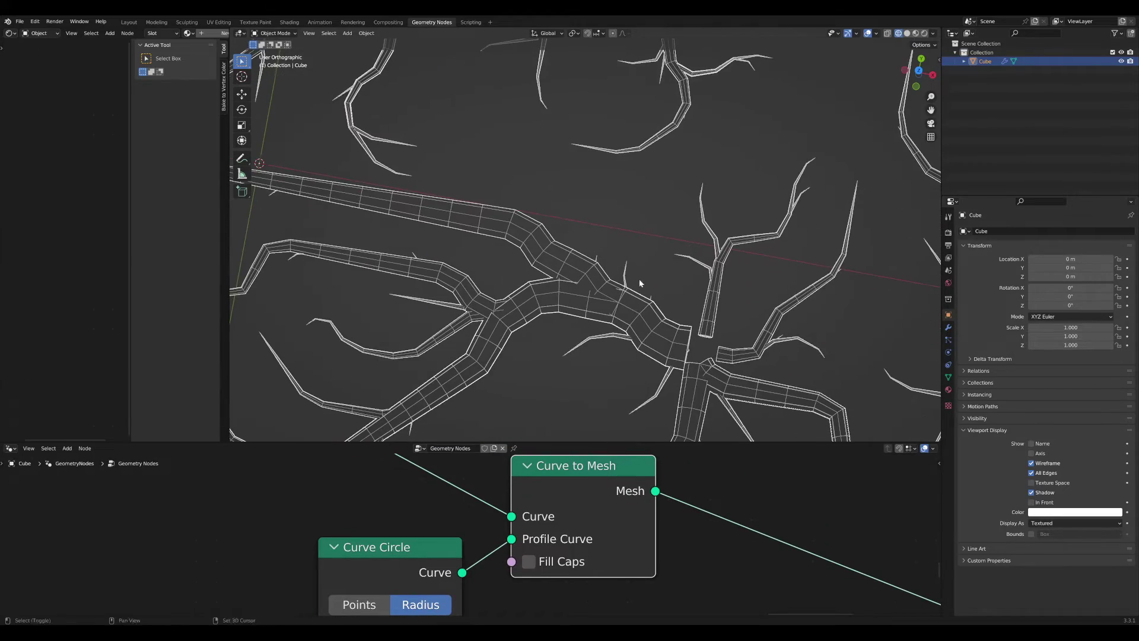
- Turn on X-ray shading in the viewport and examine the overlapping tubes inside the thick branches
click(888, 34)
scroll(674, 389, up, 3)
scroll(674, 390, down, 6)
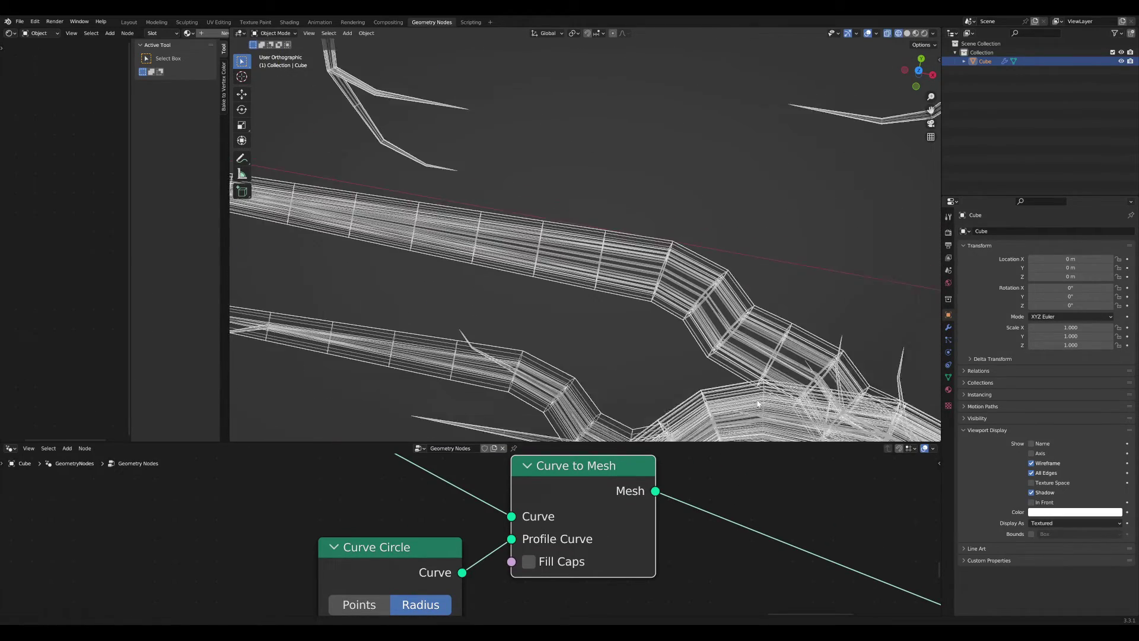
scroll(508, 249, up, 5)
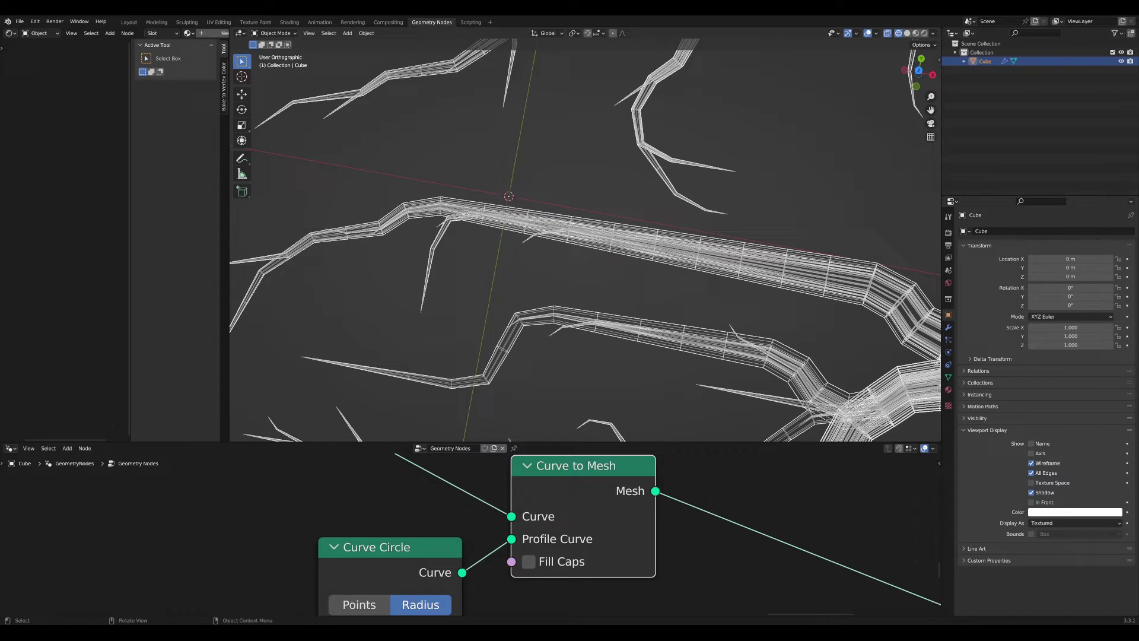
- Enlarge the node editor and move the Grid, Random Value and edge path nodes farther from the smooth mesh frame
drag(386, 442, 386, 191)
scroll(387, 440, down, 8)
middle_drag(290, 436, 669, 571)
scroll(619, 487, down, 4)
middle_drag(356, 440, 670, 475)
scroll(637, 458, up, 7)
middle_drag(684, 541, 618, 483)
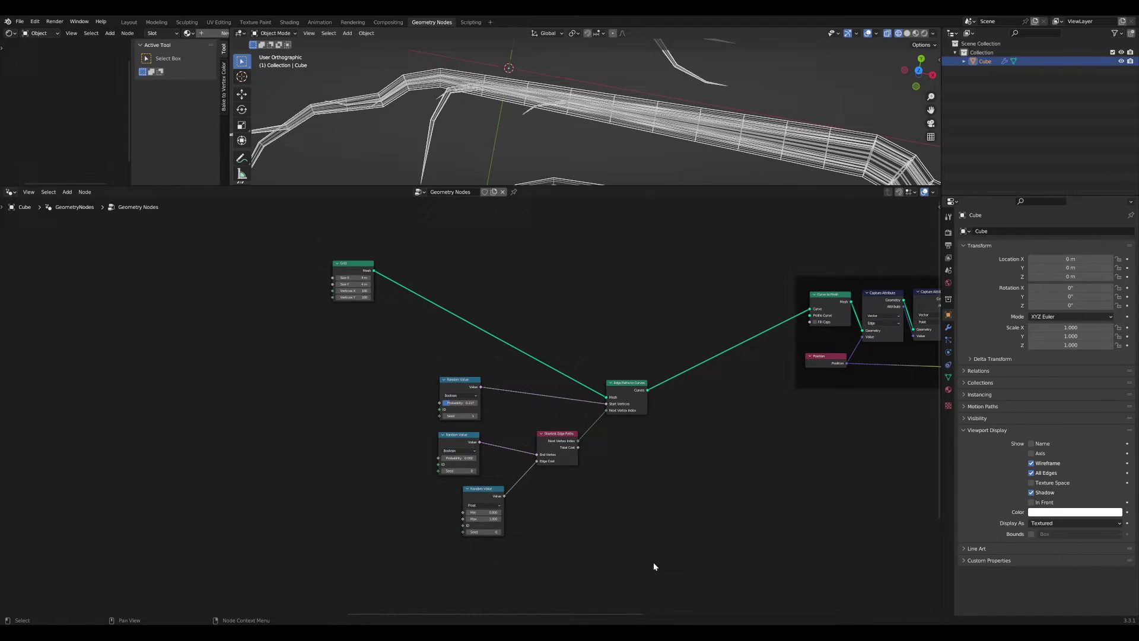
drag(655, 566, 294, 226)
drag(632, 392, 381, 350)
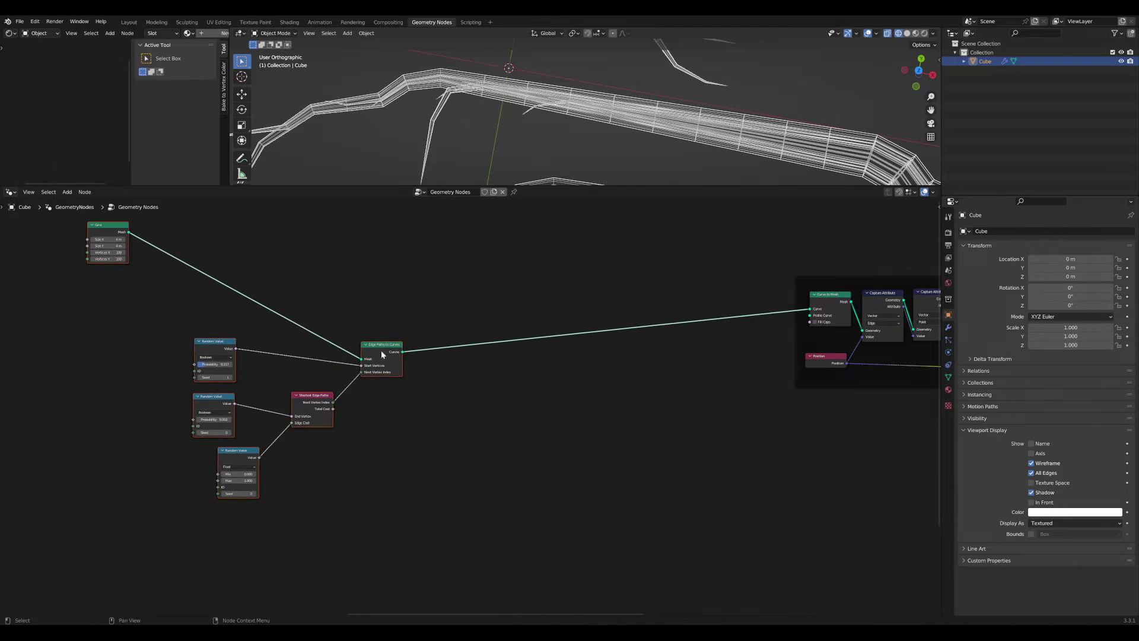
- Disconnect Edge Paths to Curves from the smooth mesh frame and preview its curves output in the viewport
scroll(403, 357, up, 6)
middle_drag(417, 358, 633, 451)
scroll(617, 445, up, 2)
drag(566, 428, 546, 423)
scroll(744, 465, down, 3)
middle_drag(745, 465, 617, 485)
ctrl+right_drag(617, 469, 618, 343)
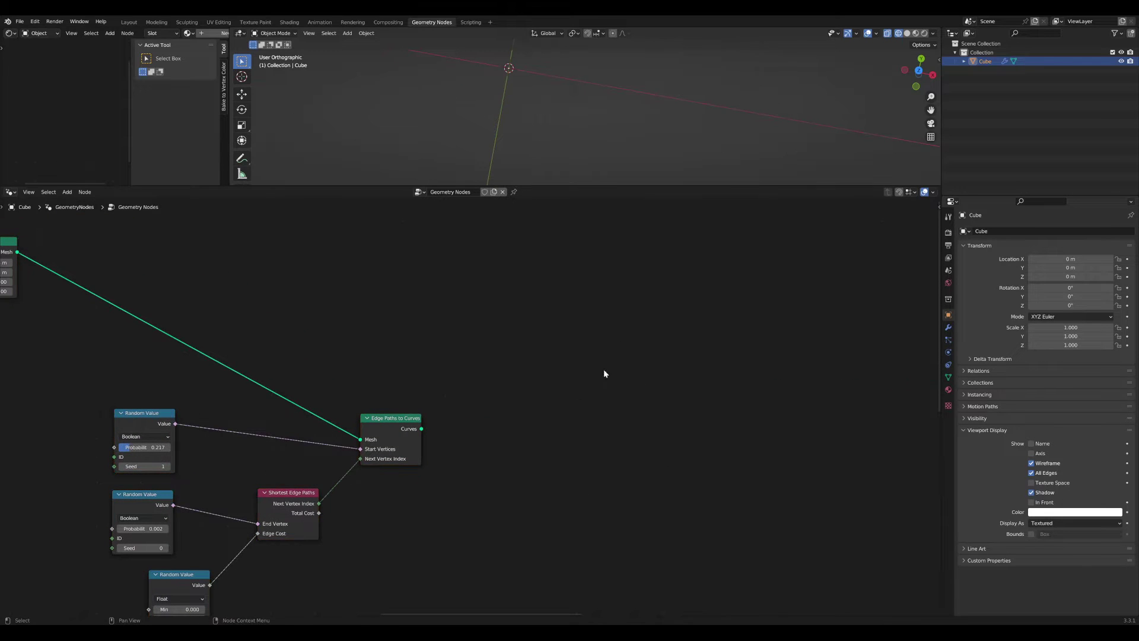
key(ctrl+z)
scroll(386, 418, down, 2)
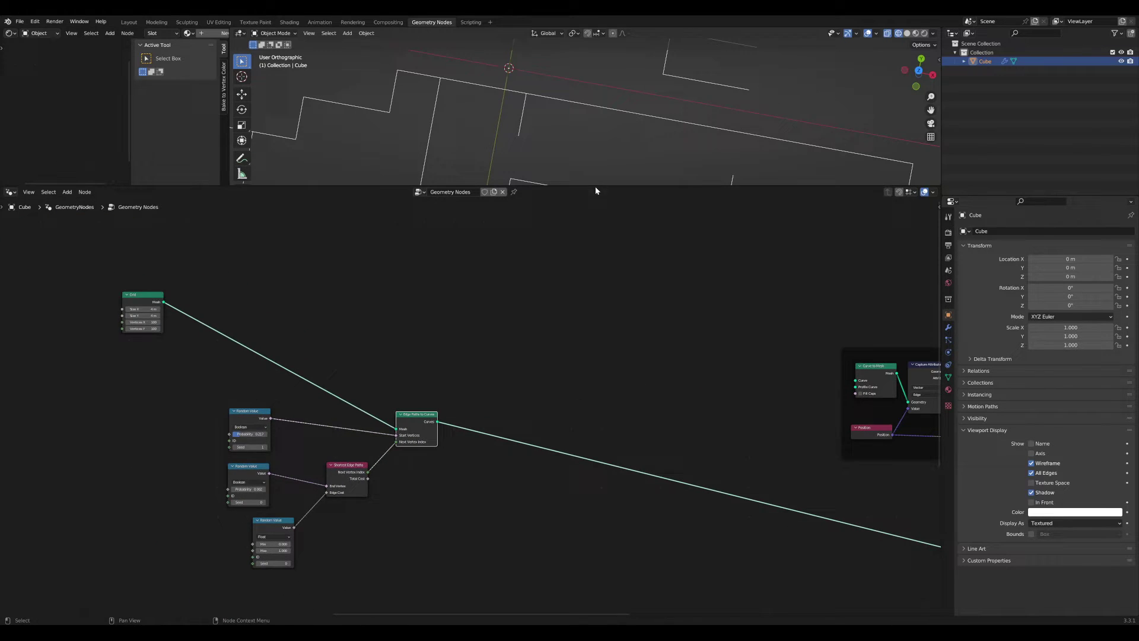
- Enlarge the 3D viewport and examine the edge path curves up close where branches merge
drag(596, 186, 591, 375)
scroll(610, 295, down, 5)
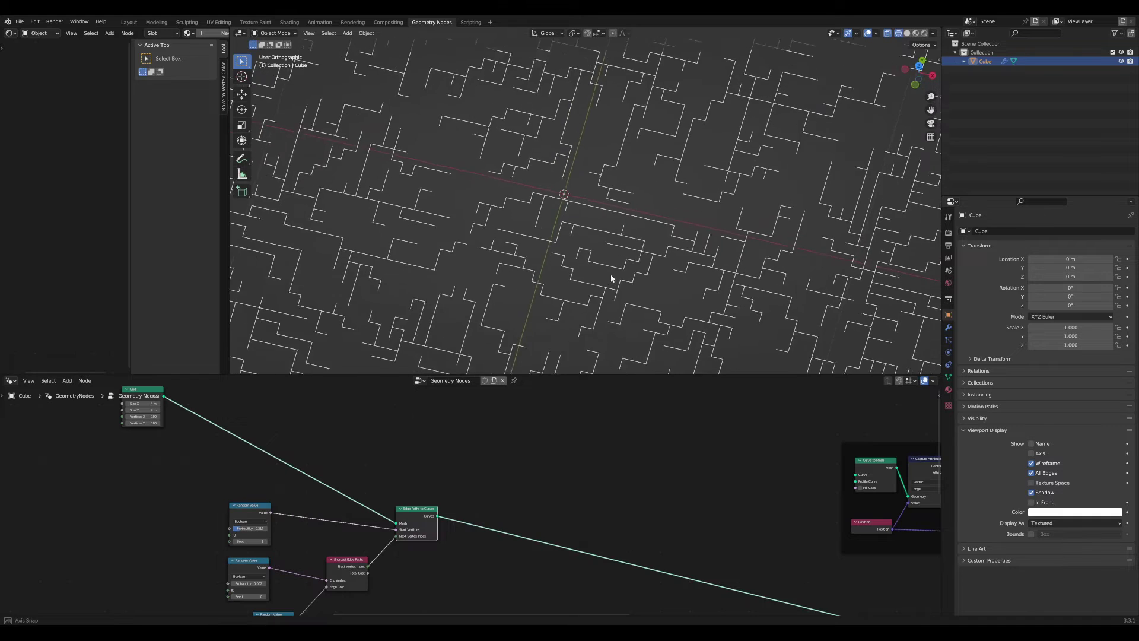
scroll(783, 300, up, 5)
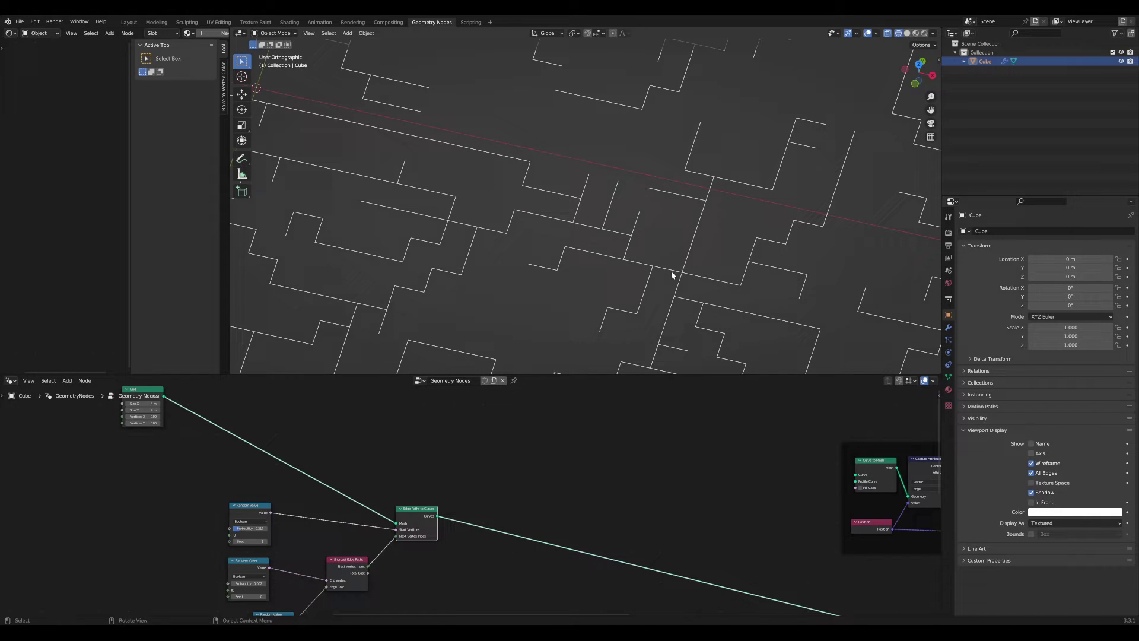
scroll(573, 424, down, 2)
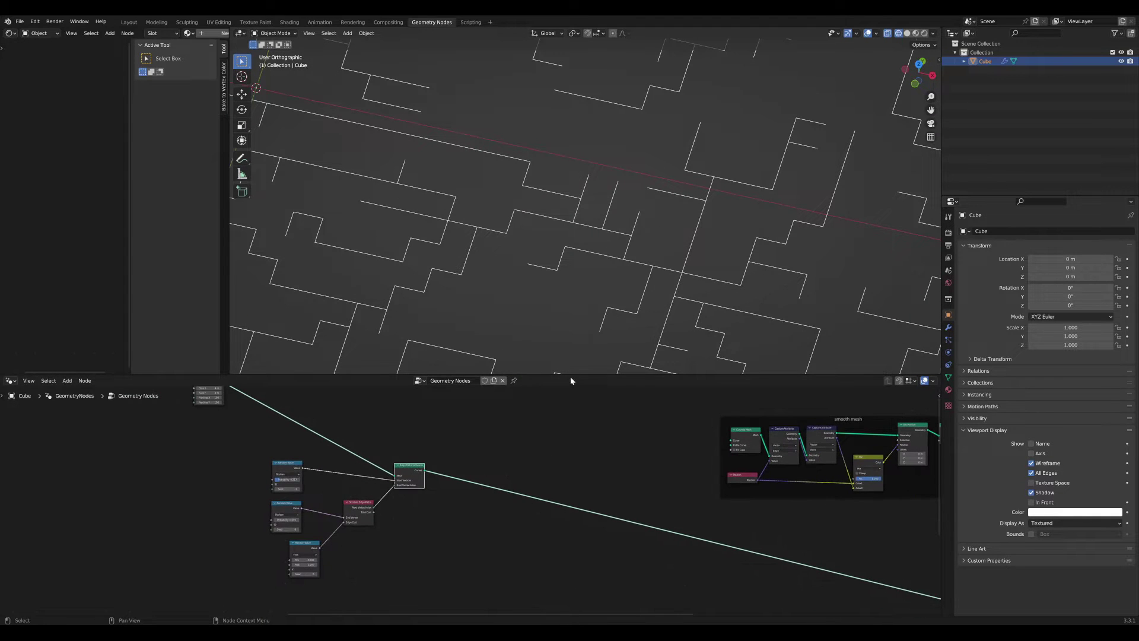
- Enlarge the node editor and insert a Set Position node on the link leaving Edge Paths to Curves
drag(570, 376, 570, 280)
scroll(571, 377, up, 4)
middle_drag(559, 460, 553, 489)
key(Tab)
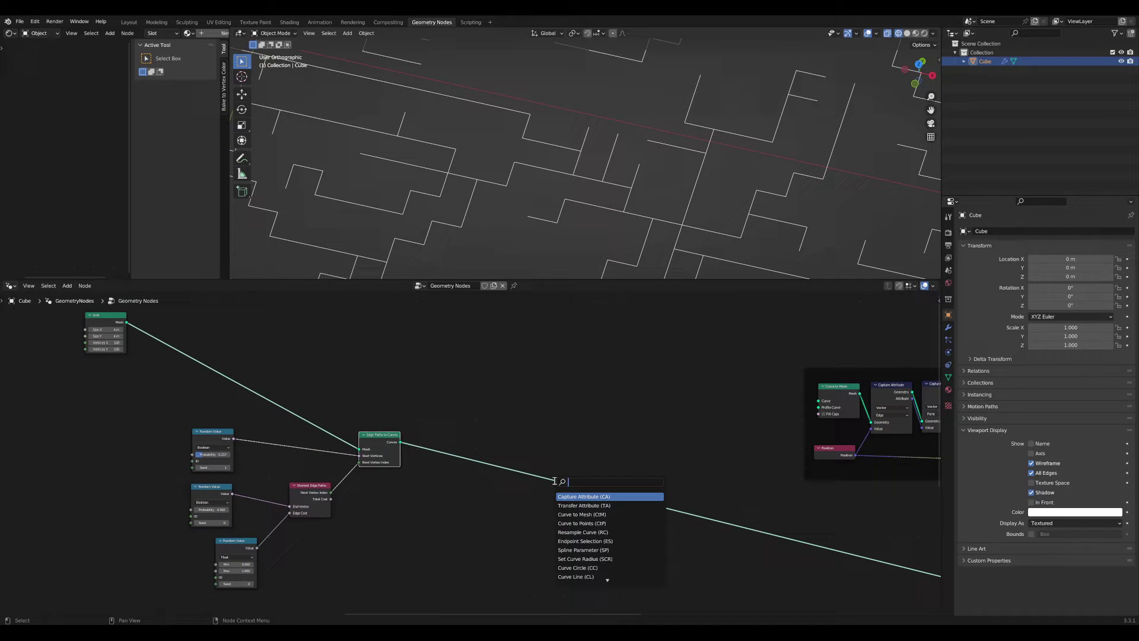
text(set)
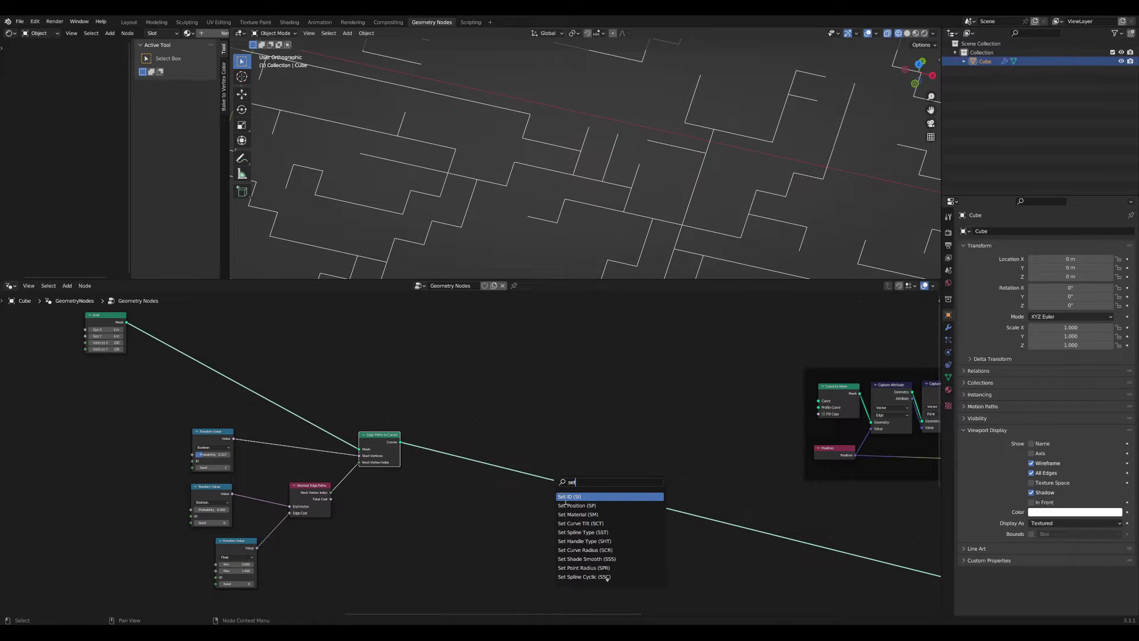
click(574, 505)
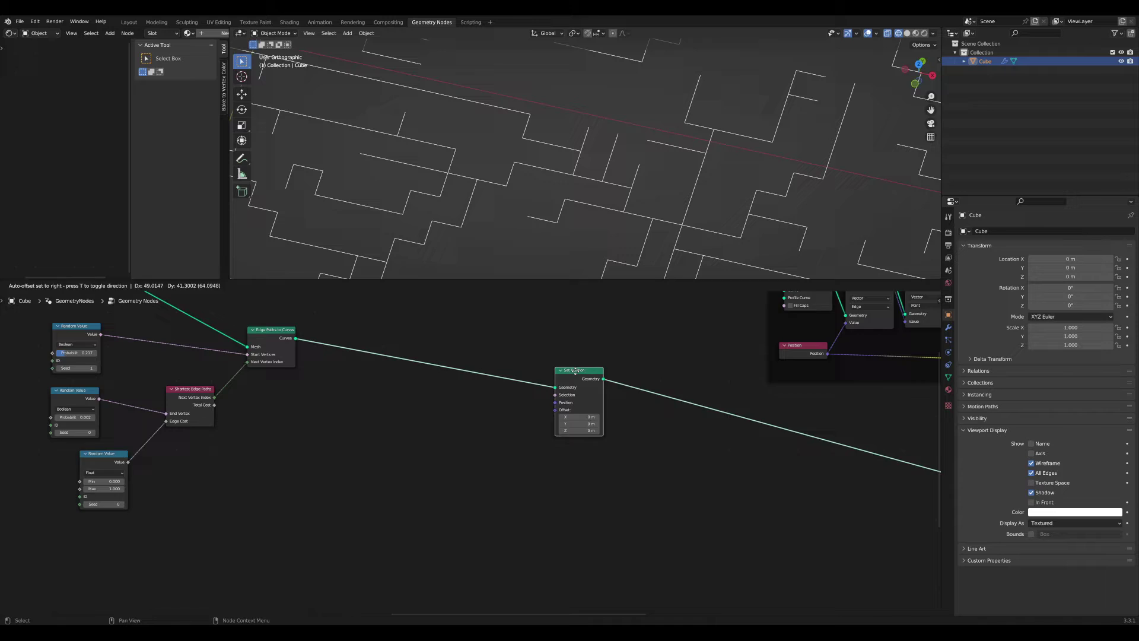
click(575, 371)
- Add a Combine XYZ node below Set Position and connect its Vector output to the Offset input
scroll(473, 456, up, 1)
key(shift+a)
text(co)
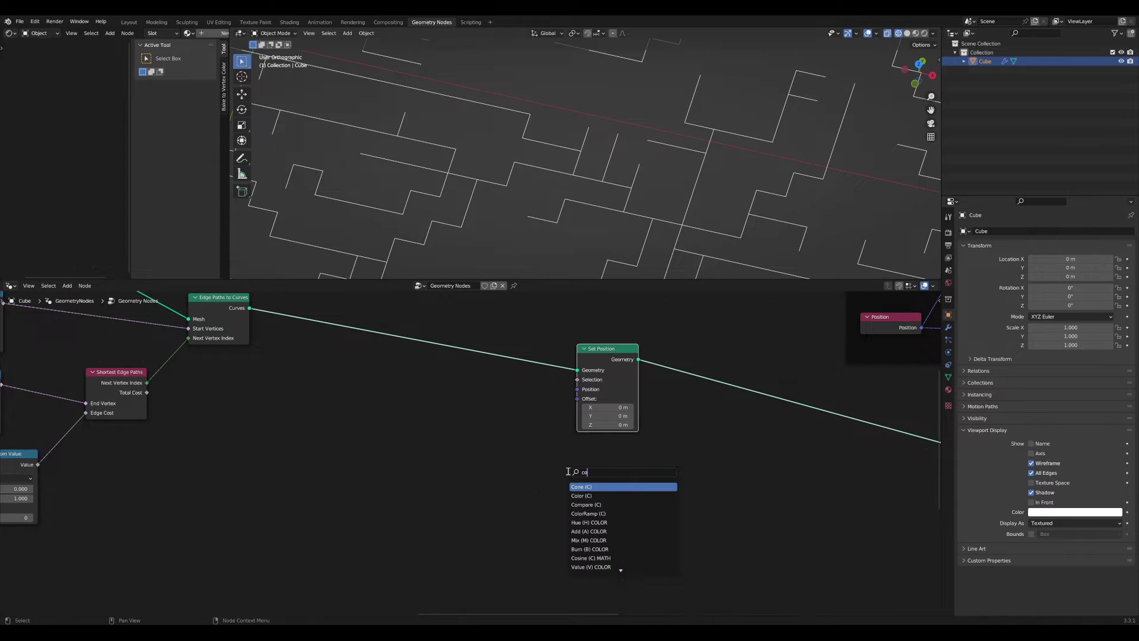
text(mb)
key(Return)
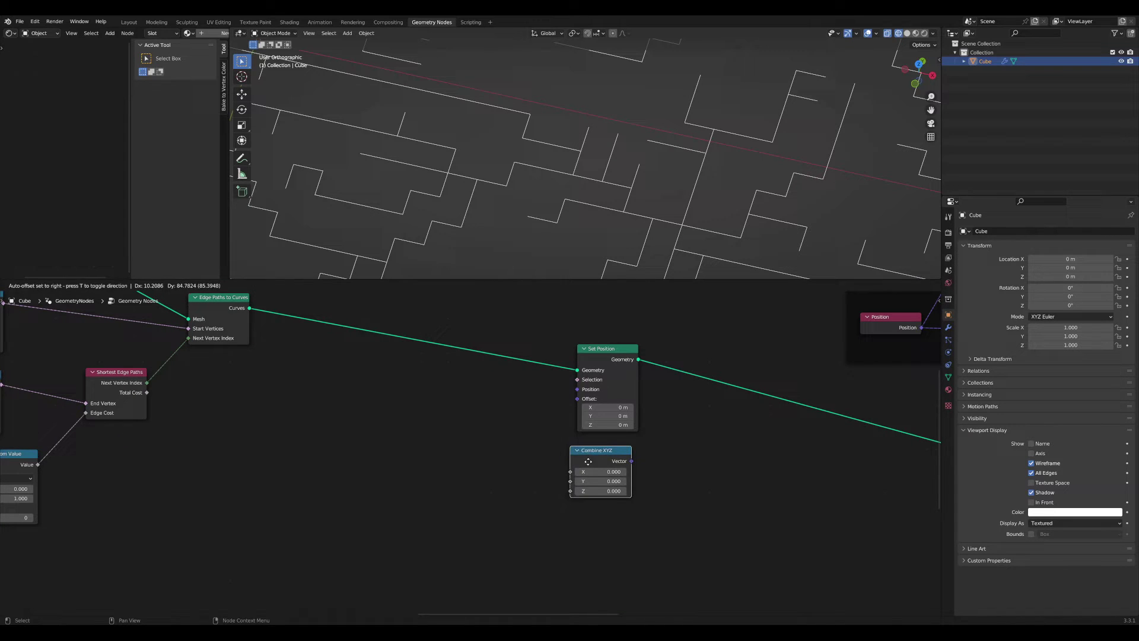
click(634, 450)
drag(578, 401, 583, 404)
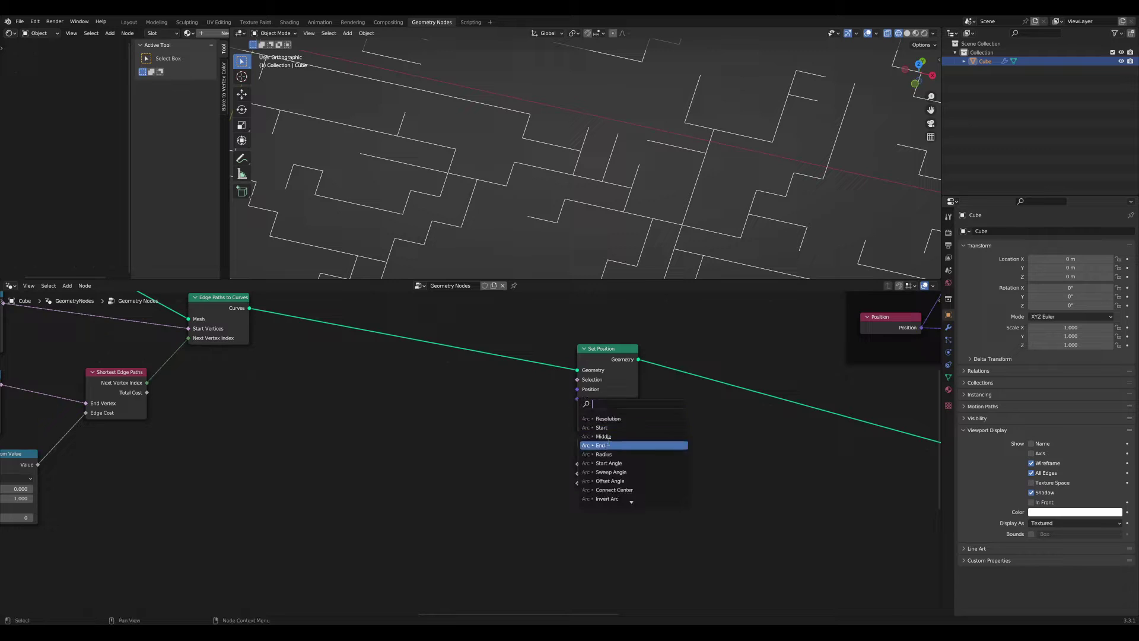
drag(639, 454, 577, 398)
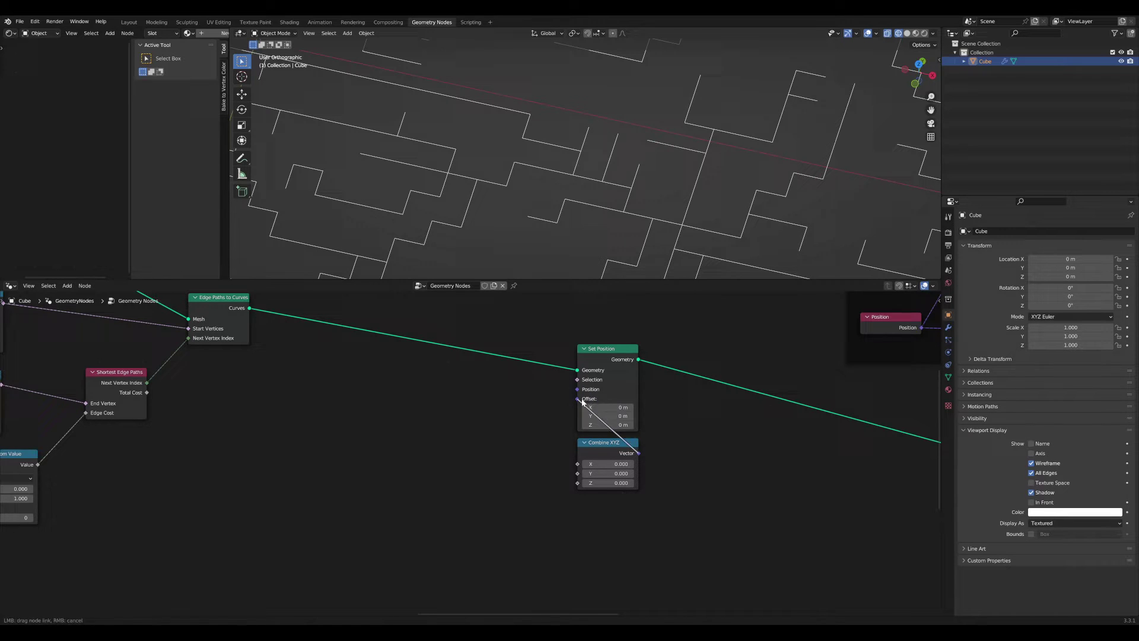
drag(580, 465, 490, 451)
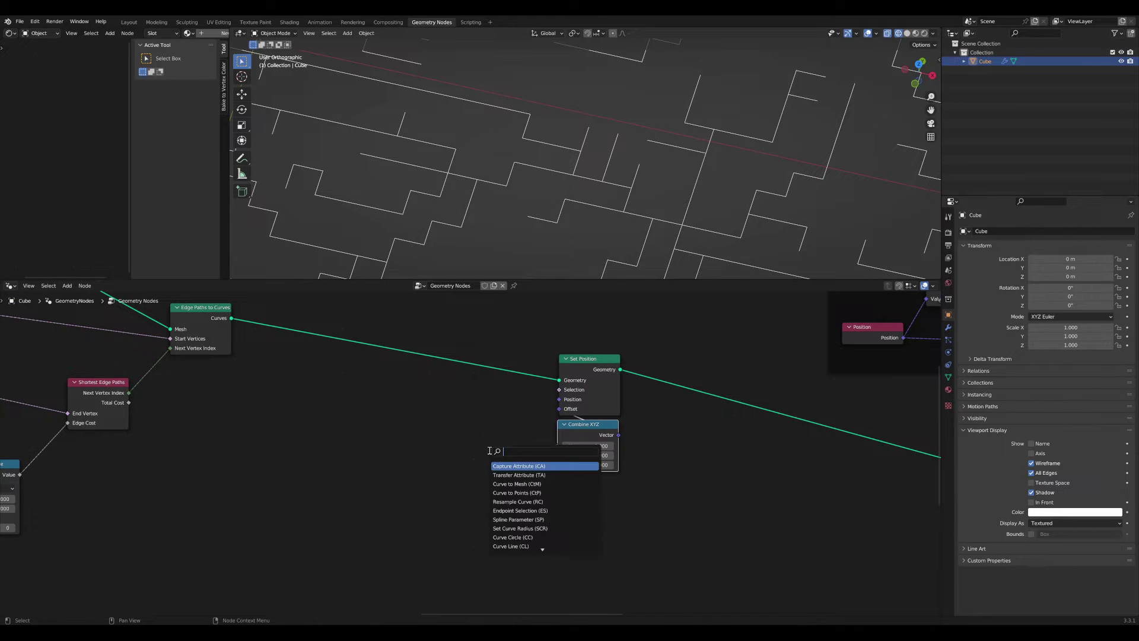
text(spl)
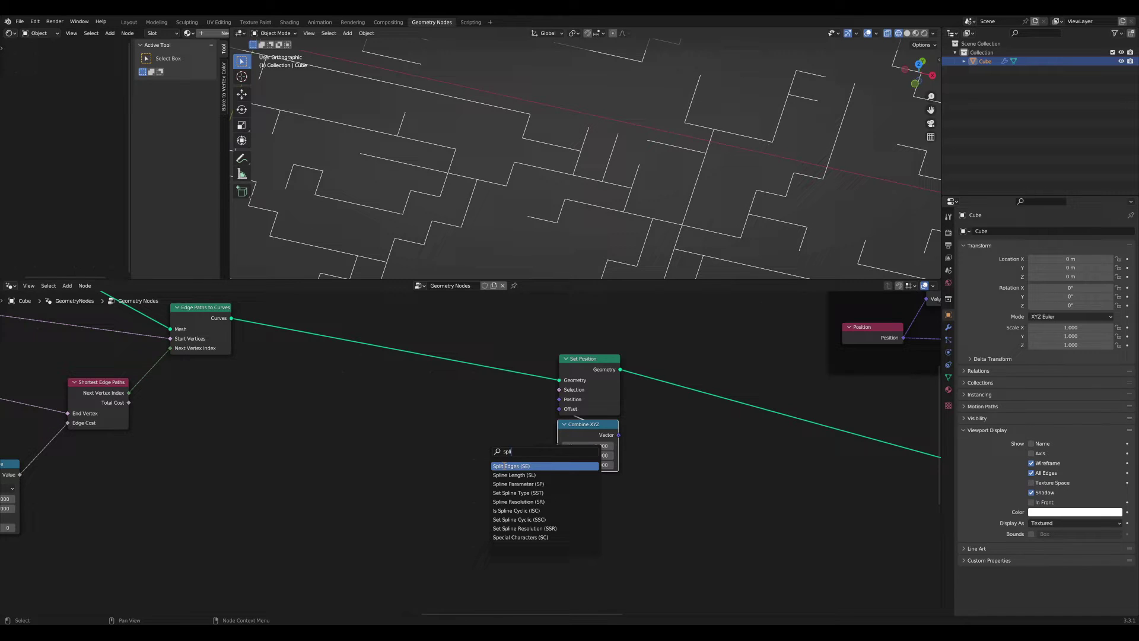
click(504, 465)
click(481, 457)
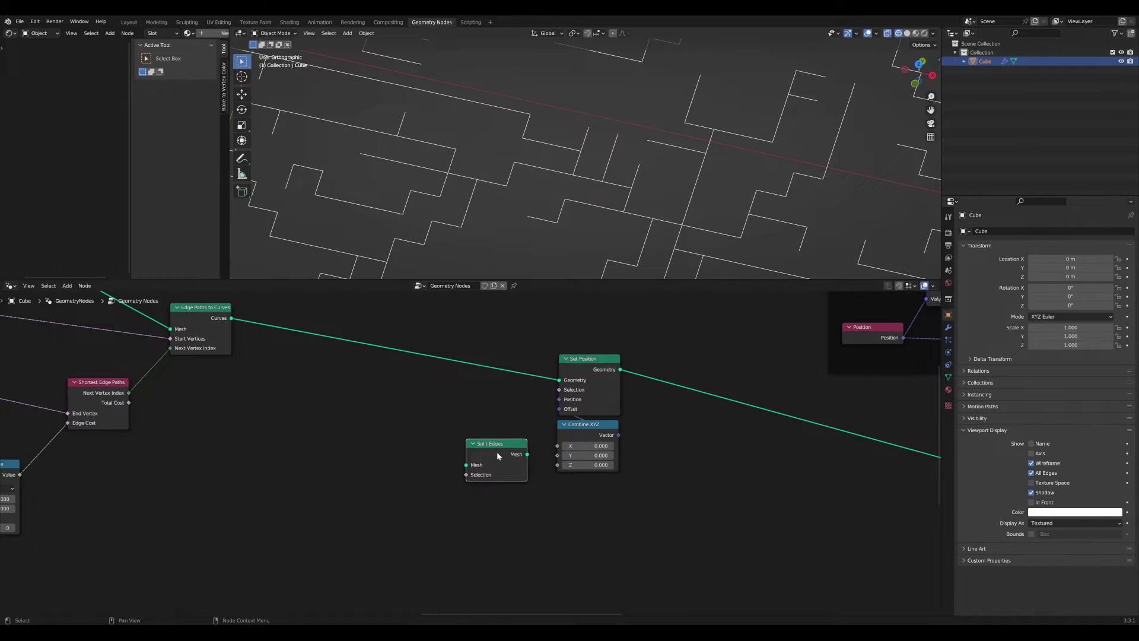
key(x)
- Add a Spline Length node and connect its Length output to the Z input of Combine XYZ
key(Tab)
text(s)
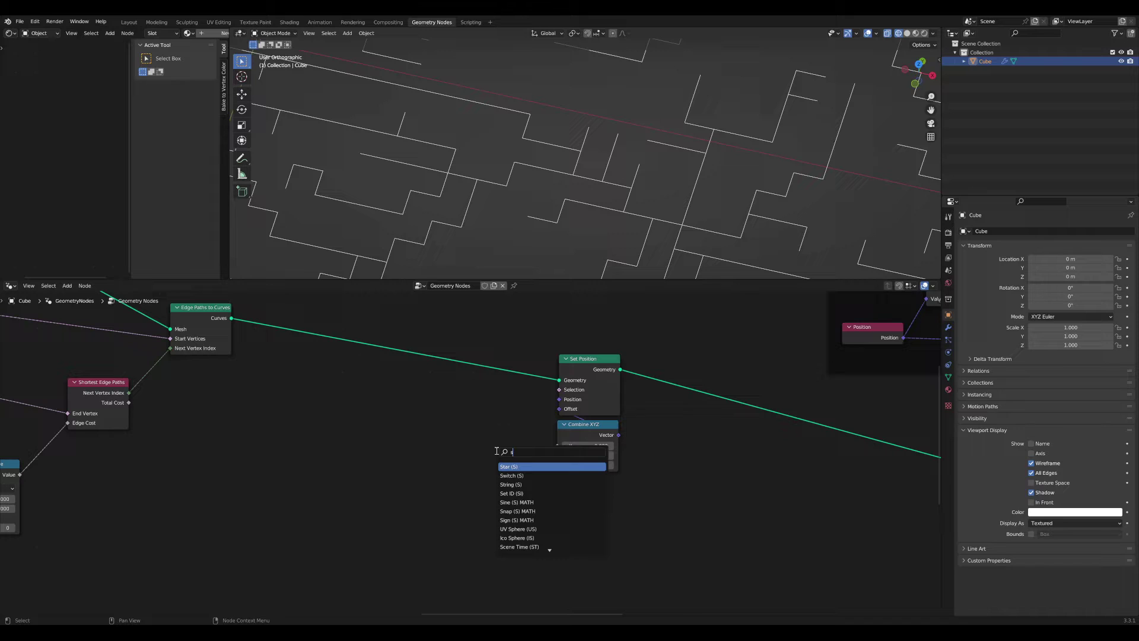
text(pl)
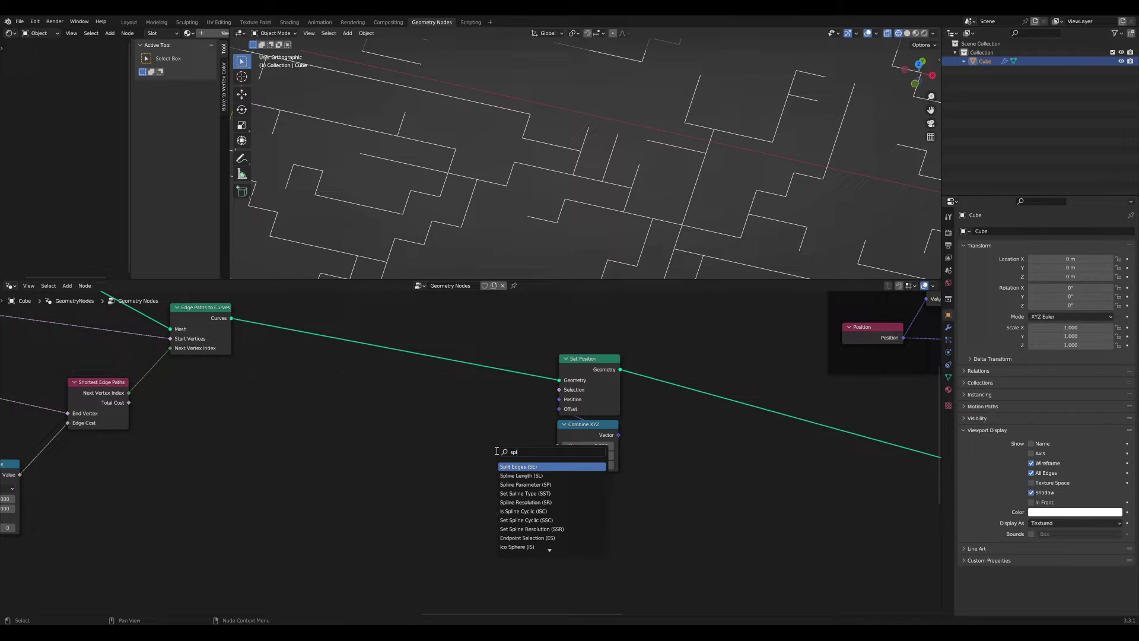
key(Down)
key(Return)
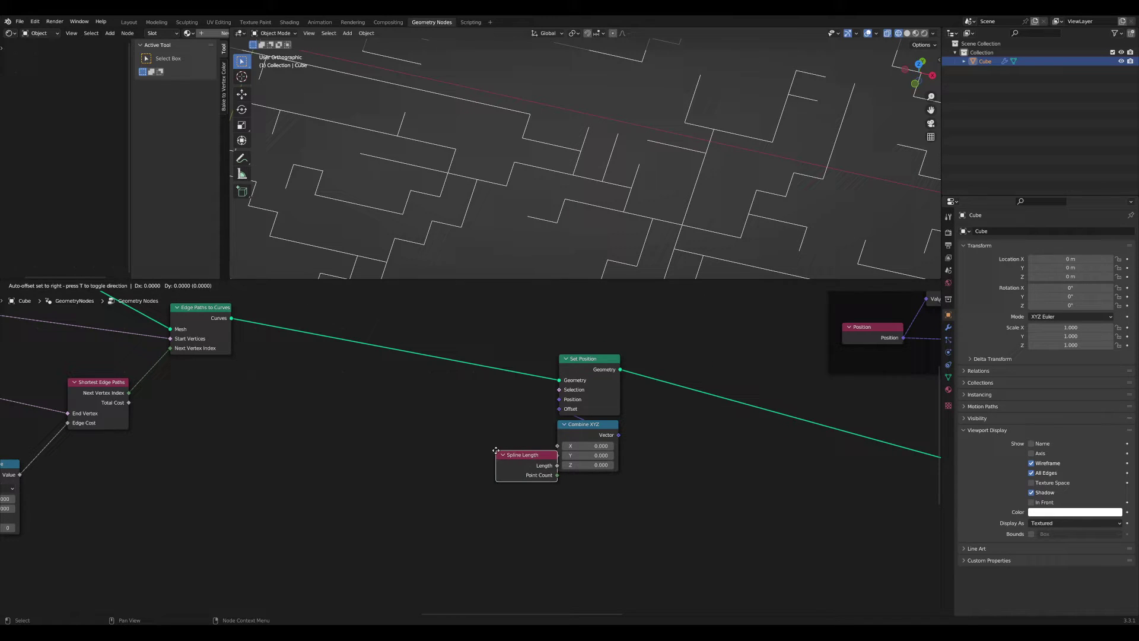
click(443, 440)
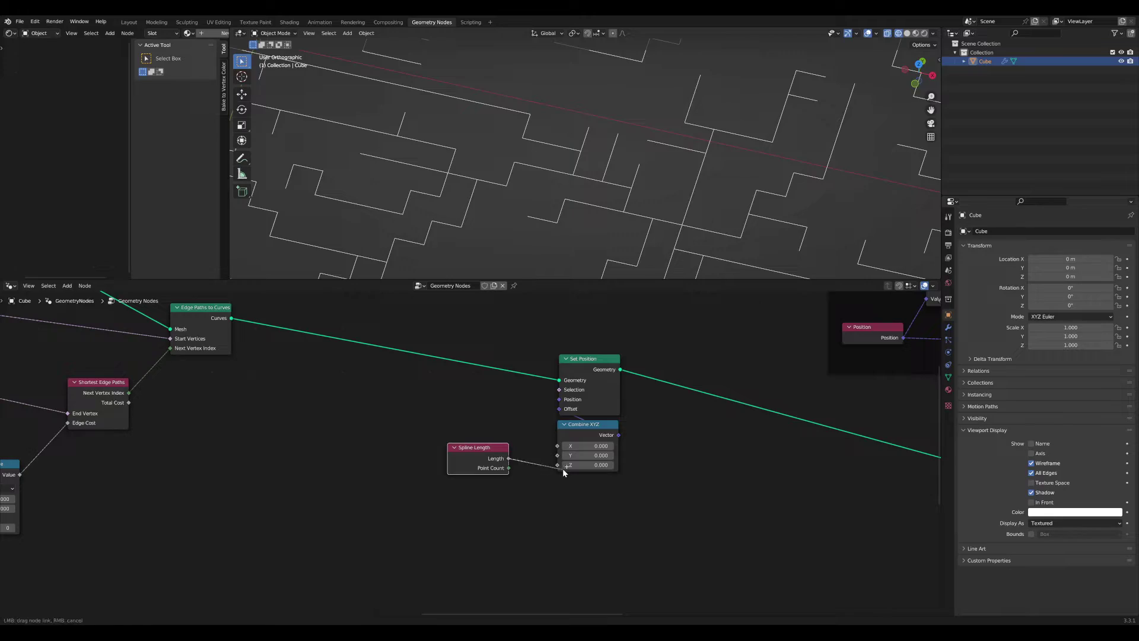
drag(563, 468, 560, 468)
drag(484, 462, 498, 476)
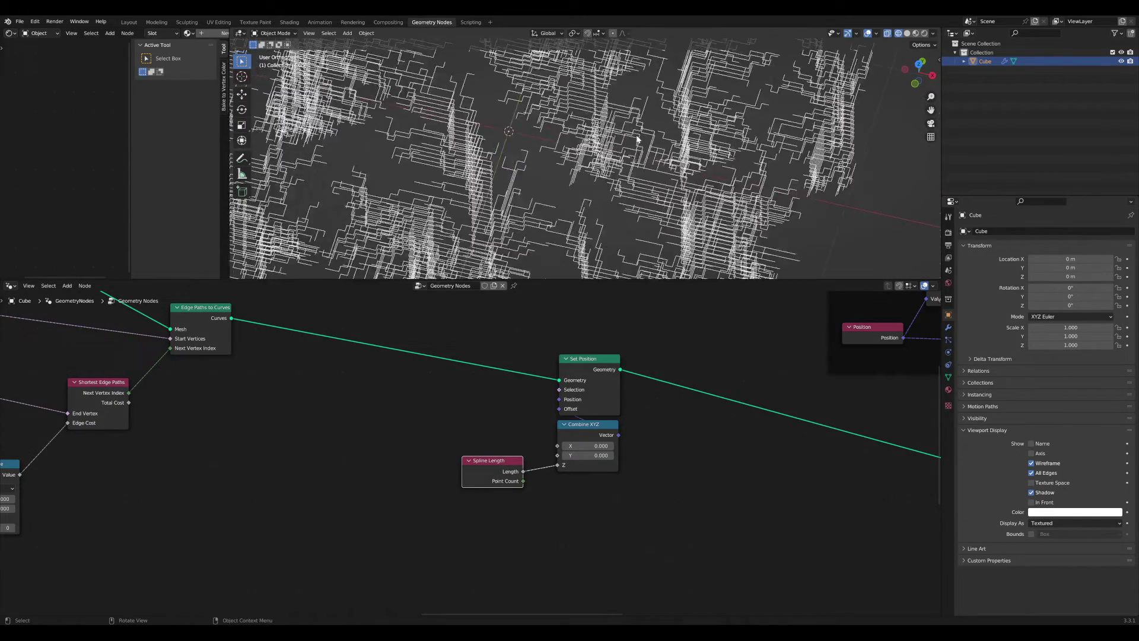
- Examine the curves offset in height by spline length from the side and in the top orthographic view
middle_drag(647, 169, 695, 150)
scroll(695, 151, up, 2)
scroll(679, 156, up, 5)
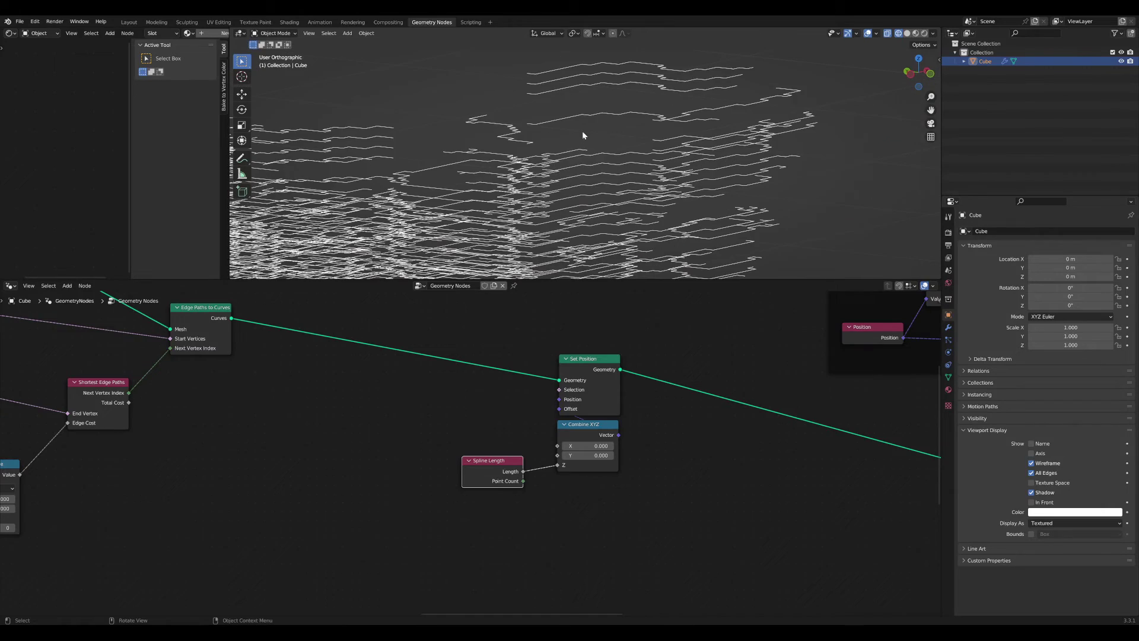
middle_drag(617, 69, 693, 216)
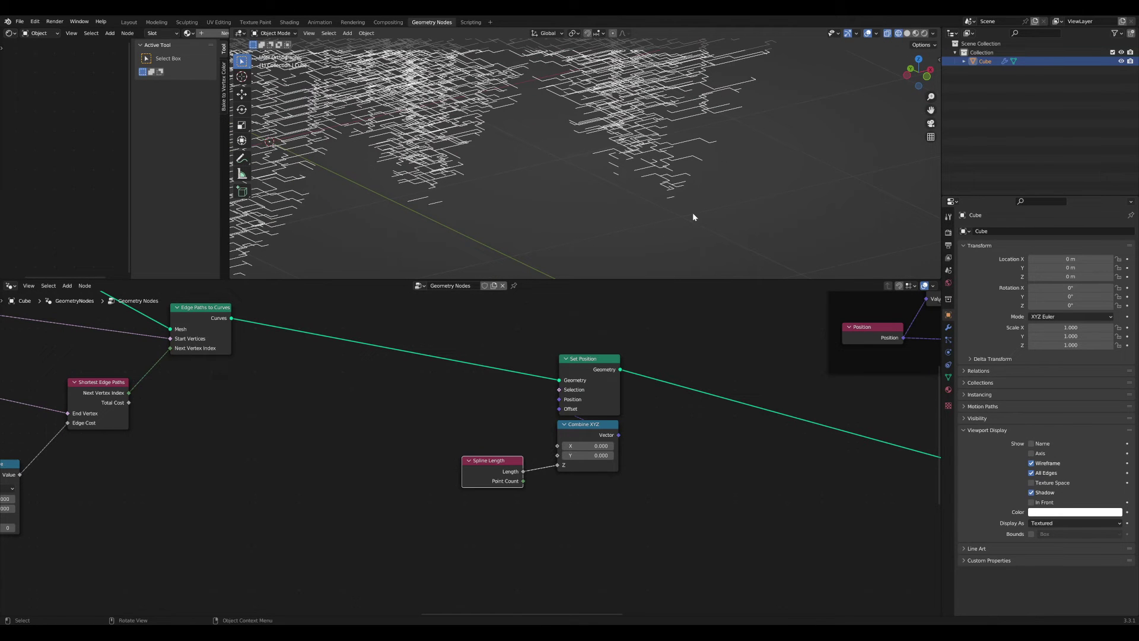
key(KP_7)
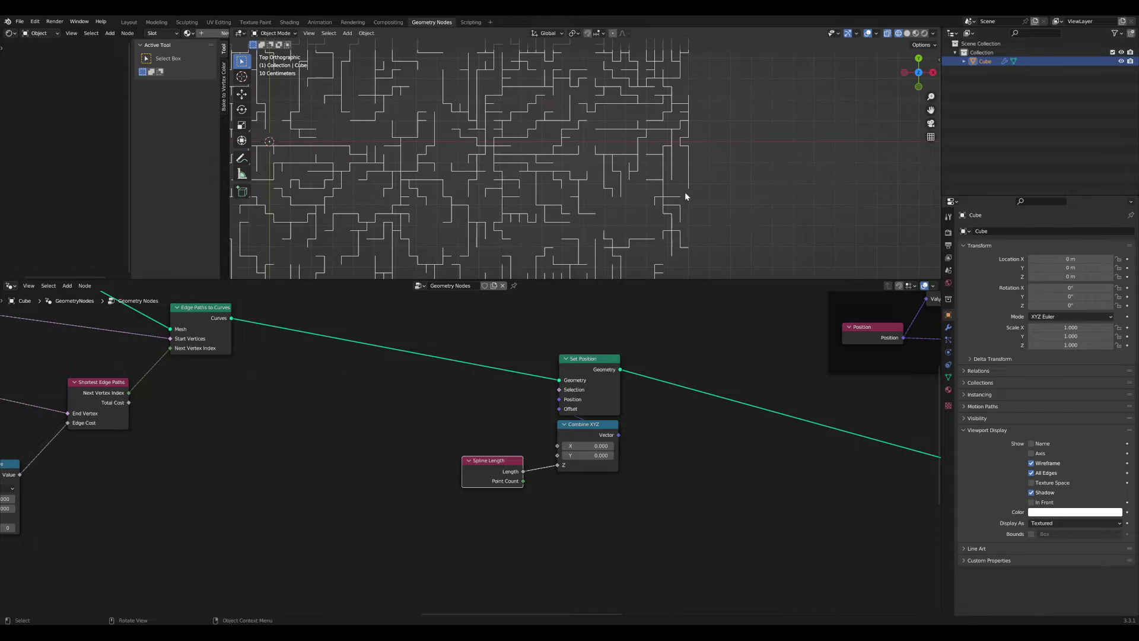
scroll(617, 218, down, 3)
shift+middle_drag(615, 219, 671, 248)
scroll(589, 212, up, 3)
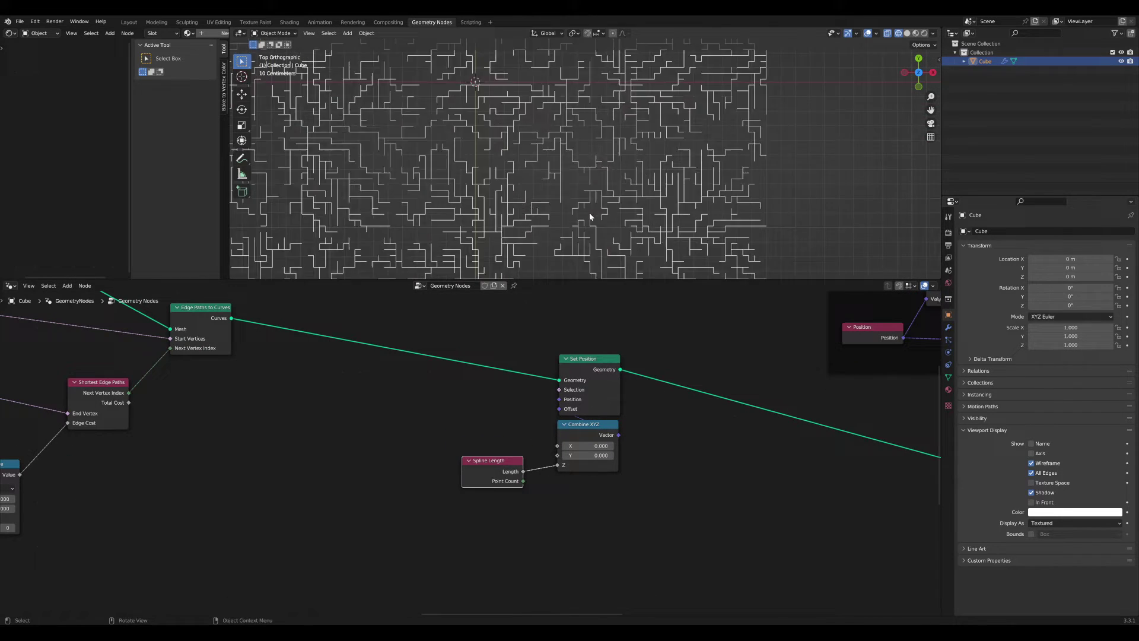
- Compare the top view with slightly tilted views to examine how many curves stack along the main branches
middle_drag(603, 158, 613, 183)
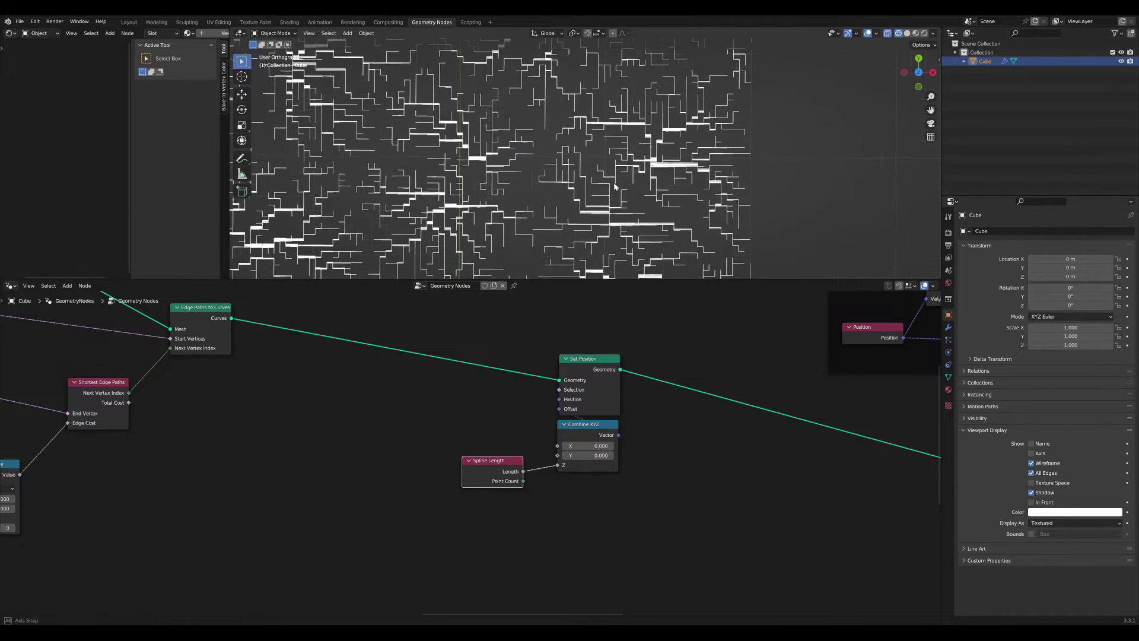
scroll(717, 174, up, 2)
middle_drag(717, 173, 655, 158)
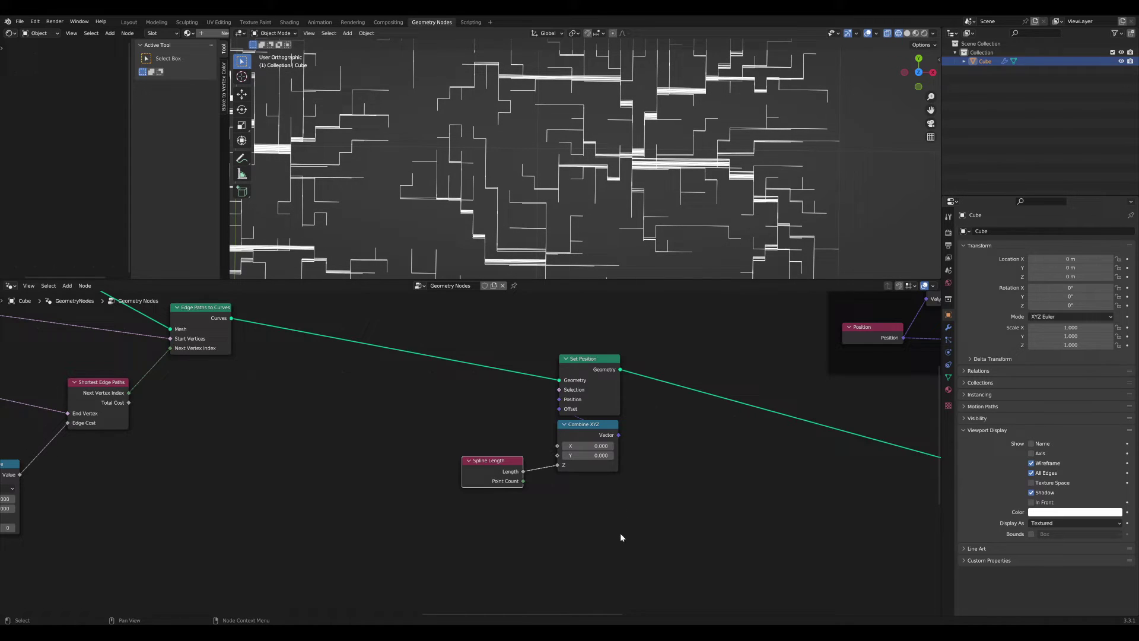
scroll(620, 536, down, 4)
scroll(713, 187, up, 2)
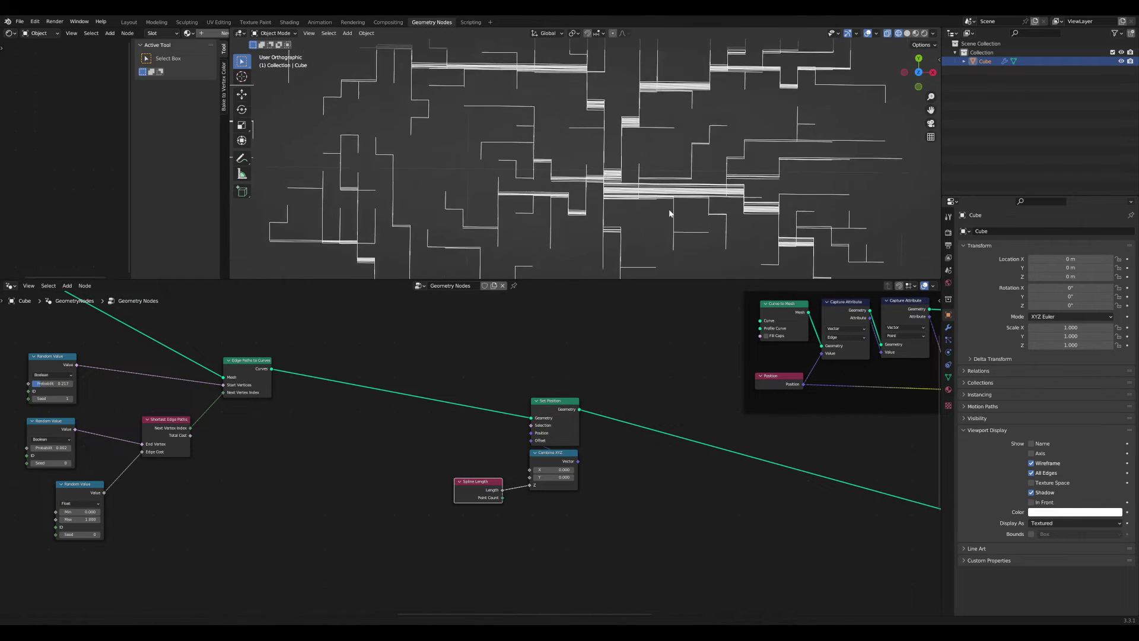
middle_drag(669, 209, 679, 201)
scroll(679, 201, down, 1)
shift+middle_drag(856, 136, 834, 180)
key(KP_7)
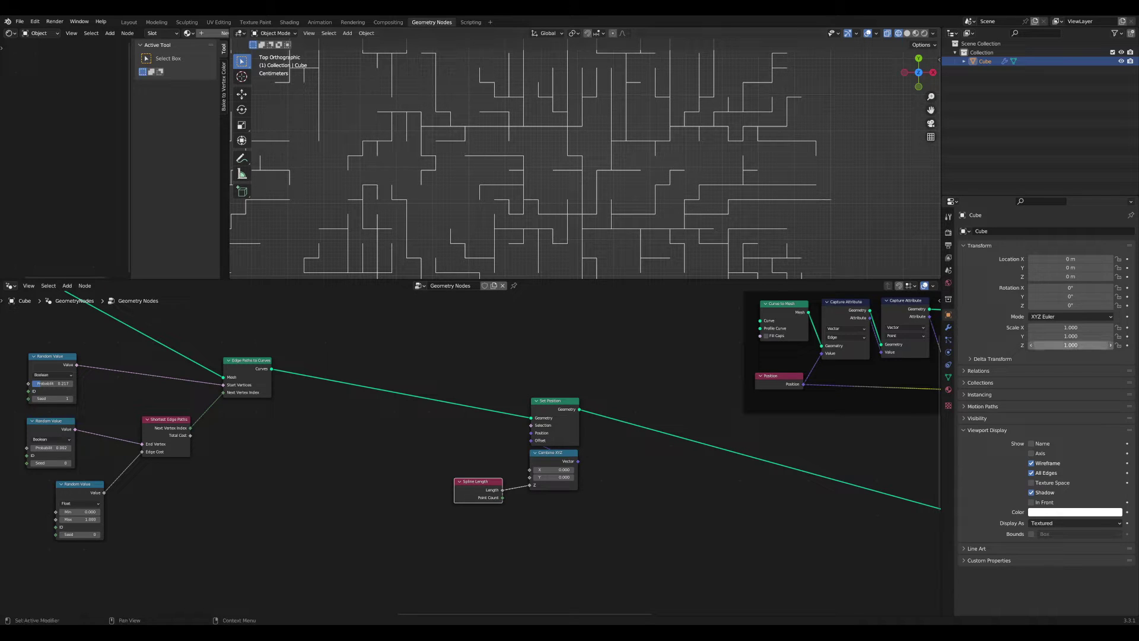
middle_drag(582, 221, 584, 228)
scroll(604, 220, down, 3)
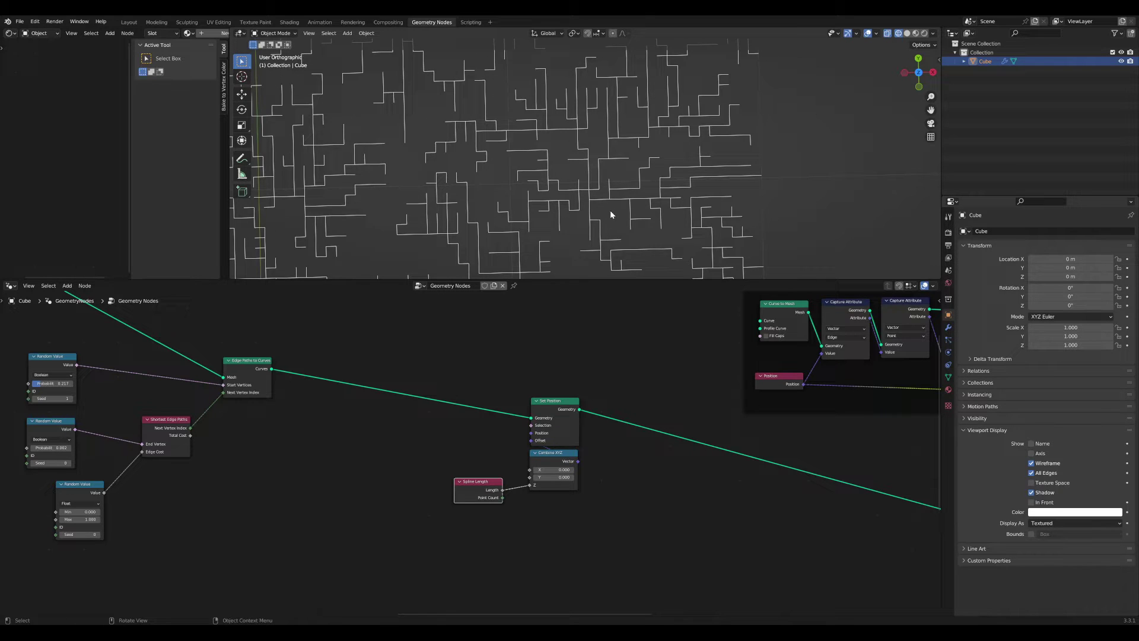
mouse_move(611, 214)
middle_down()
mouse_move(610, 201)
mouse_move(614, 221)
middle_up()
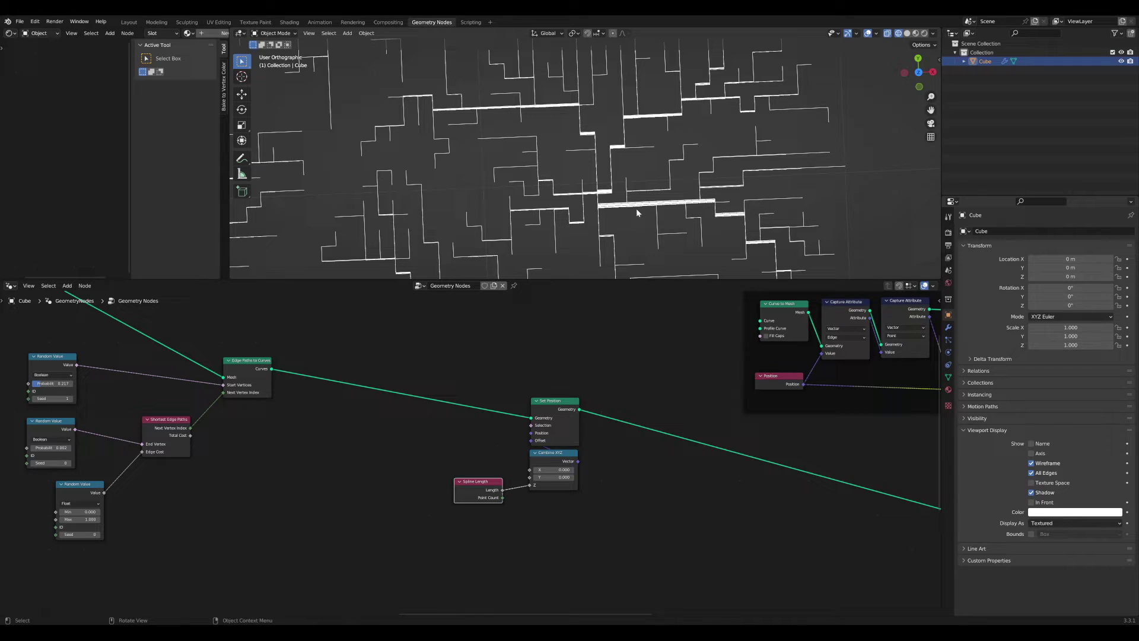
- Delete the Set Position, Combine XYZ and Spline Length nodes, keeping Edge Paths to Curves linked to the output
scroll(587, 379, down, 1)
mouse_move(594, 378)
middle_down()
mouse_move(611, 372)
mouse_move(603, 380)
middle_up()
scroll(582, 479, down, 4)
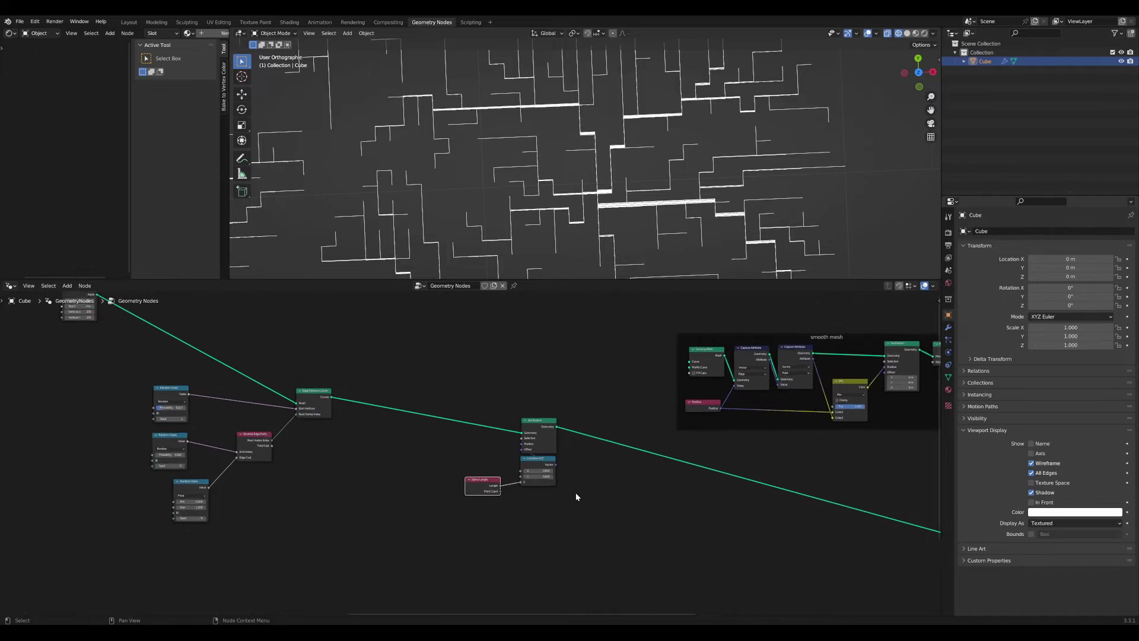
middle_drag(601, 543, 592, 509)
drag(592, 513, 461, 392)
key(x)
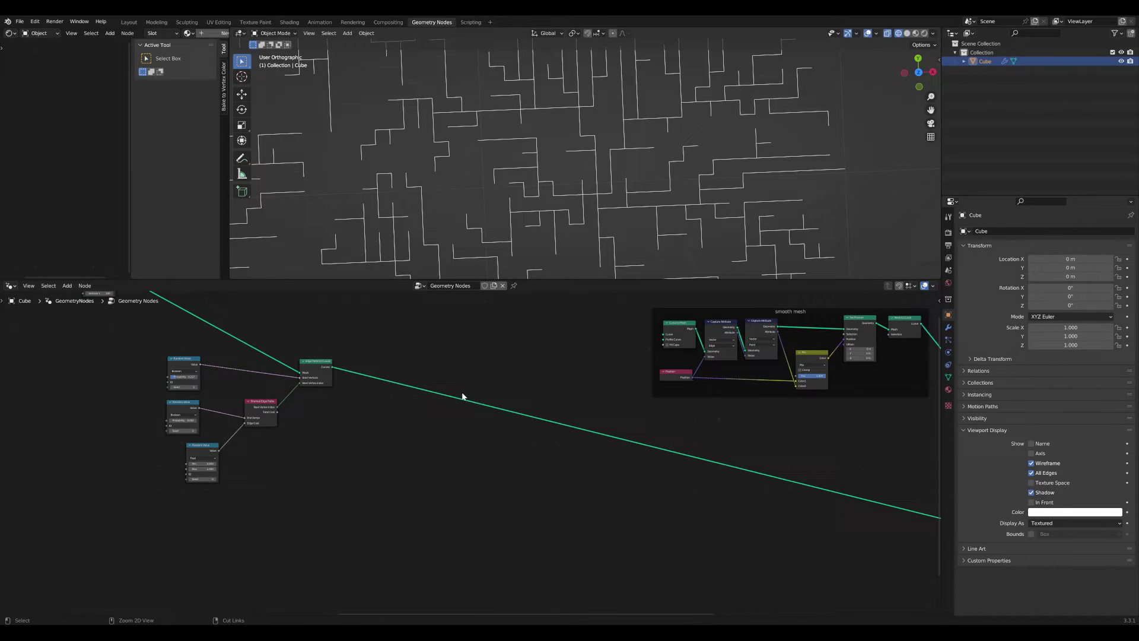
- Slightly enlarge the node editor and move the End Vertex and Edge Cost Random Value nodes closer to Shortest Edge Paths
middle_drag(462, 393, 581, 428)
scroll(581, 428, down, 1)
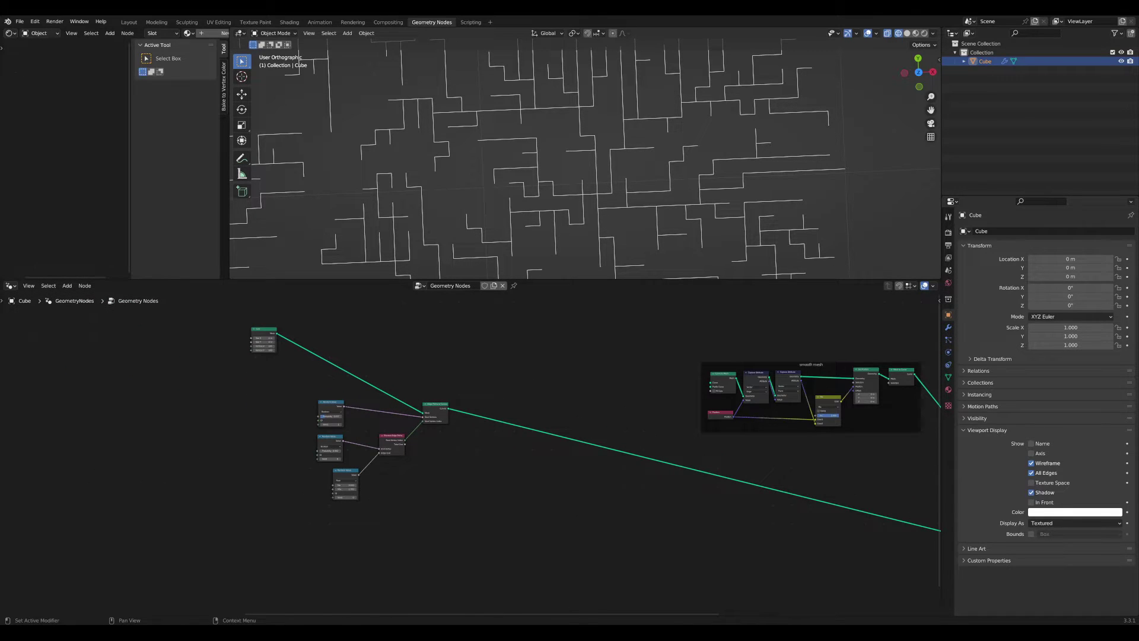
scroll(470, 460, up, 3)
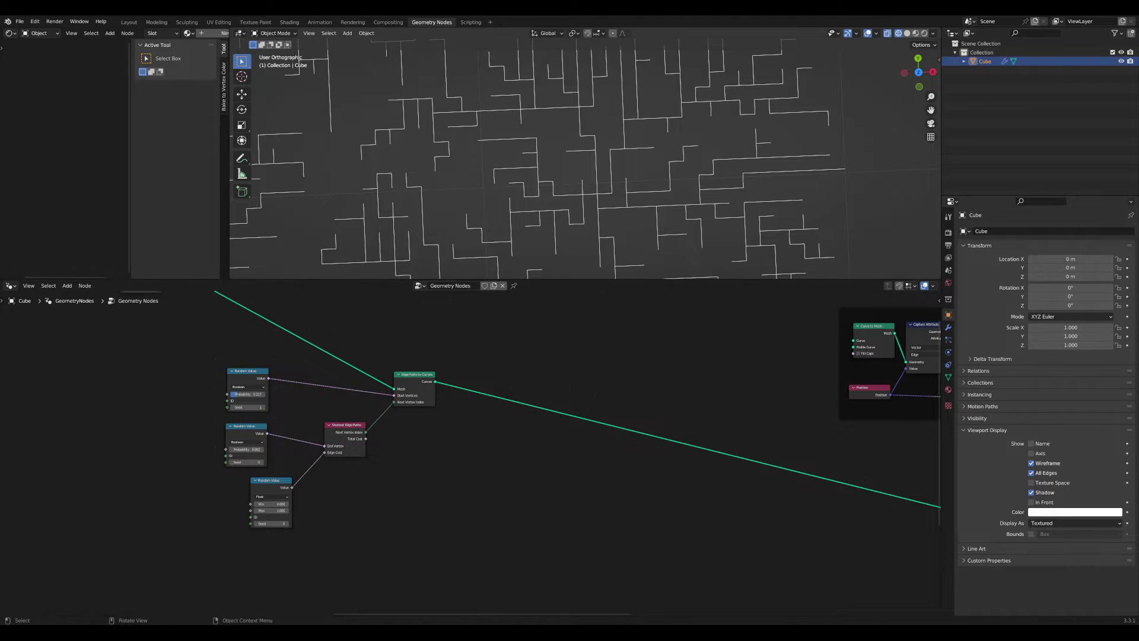
scroll(585, 158, up, 2)
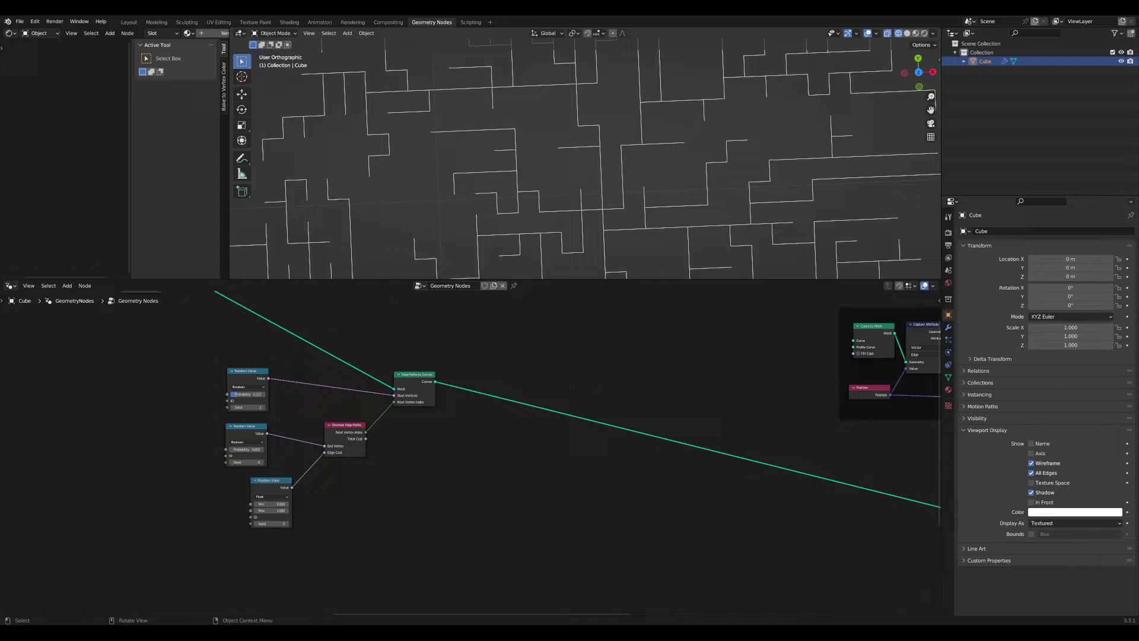
scroll(593, 225, down, 3)
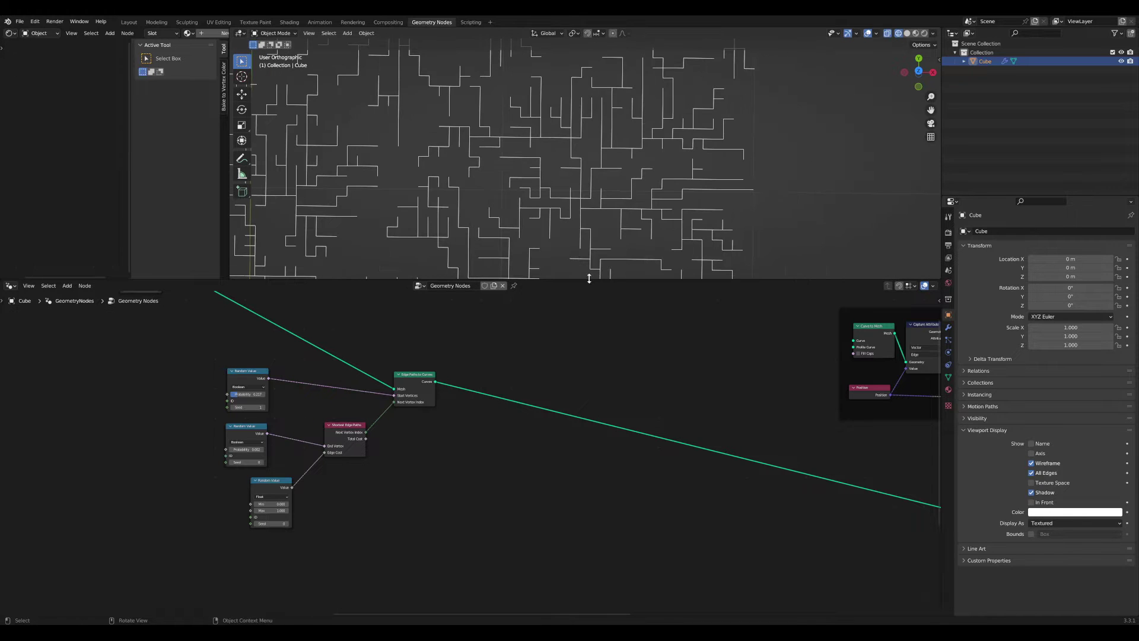
mouse_move(592, 279)
mouse_down()
mouse_move(592, 240)
mouse_move(592, 268)
mouse_up()
middle_drag(439, 344, 613, 345)
scroll(474, 446, up, 4)
drag(462, 483, 494, 452)
drag(436, 420, 439, 429)
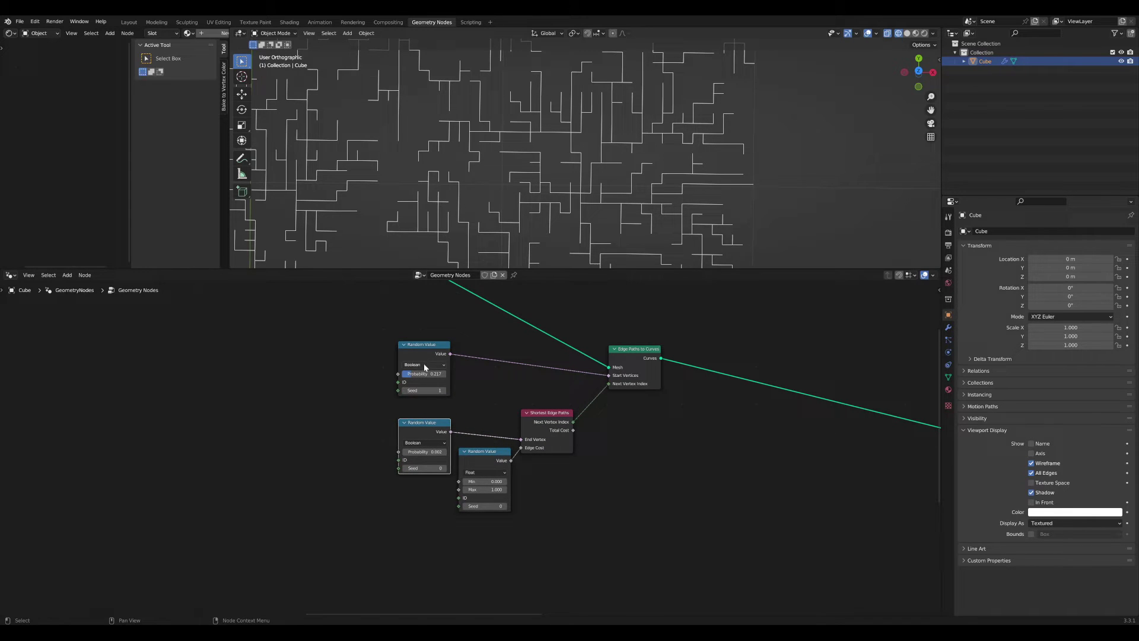
- Move the Start Vertices Random Value node and Edge Paths to Curves slightly to tidy the layout around Shortest Edge Paths
drag(429, 354, 427, 364)
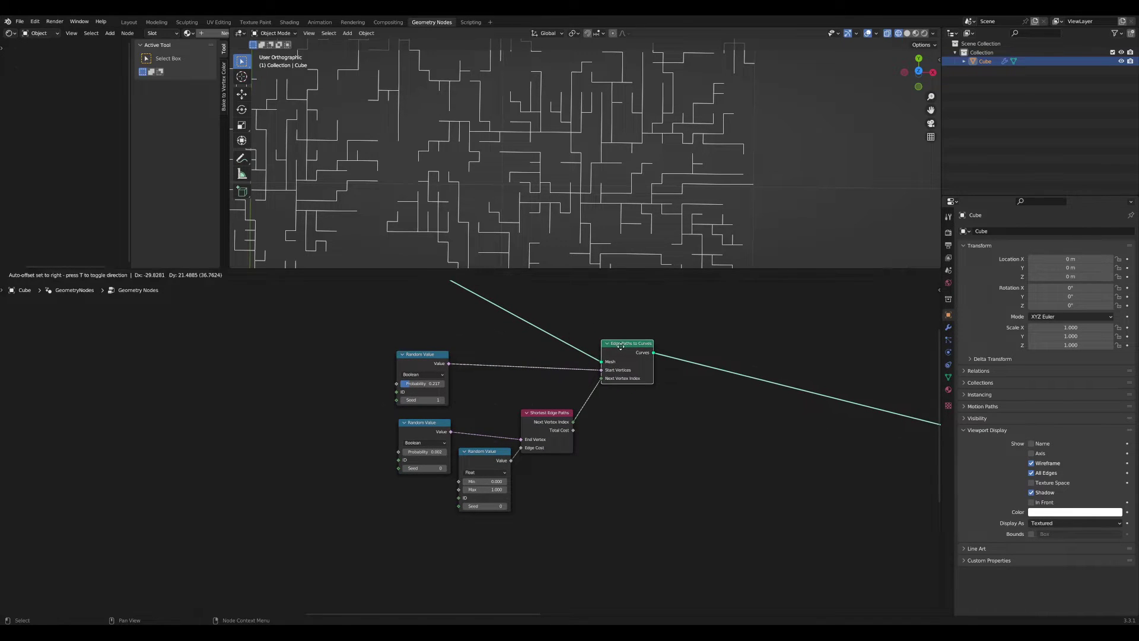
middle_drag(672, 379, 465, 401)
scroll(464, 401, down, 2)
middle_drag(628, 412, 580, 456)
scroll(627, 401, up, 6)
scroll(554, 298, up, 1)
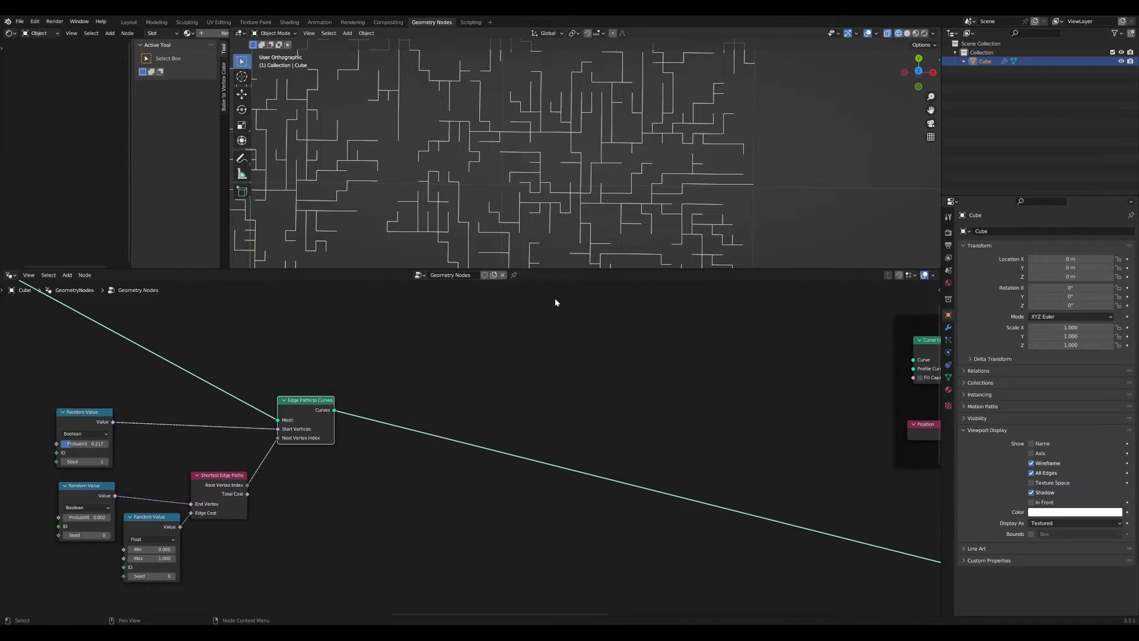
scroll(503, 408, down, 3)
scroll(503, 407, up, 2)
middle_drag(503, 408, 540, 384)
scroll(583, 438, up, 5)
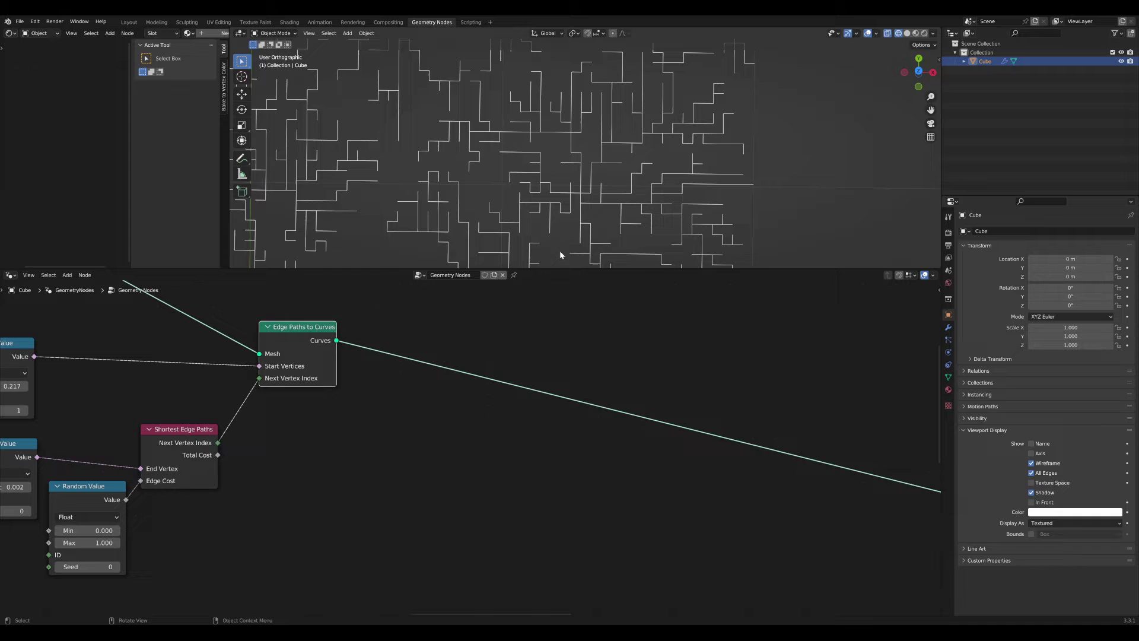
- Examine a corner and its neighbouring branch junctions up close in a slightly enlarged viewport to see where the curves overlap
scroll(560, 252, up, 6)
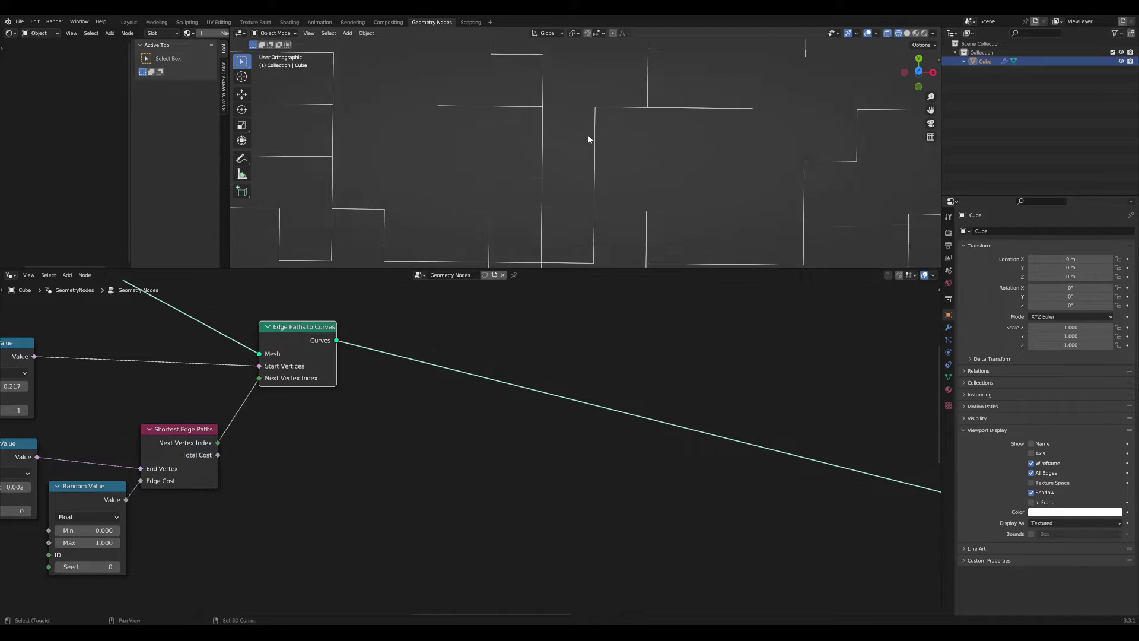
scroll(589, 139, up, 5)
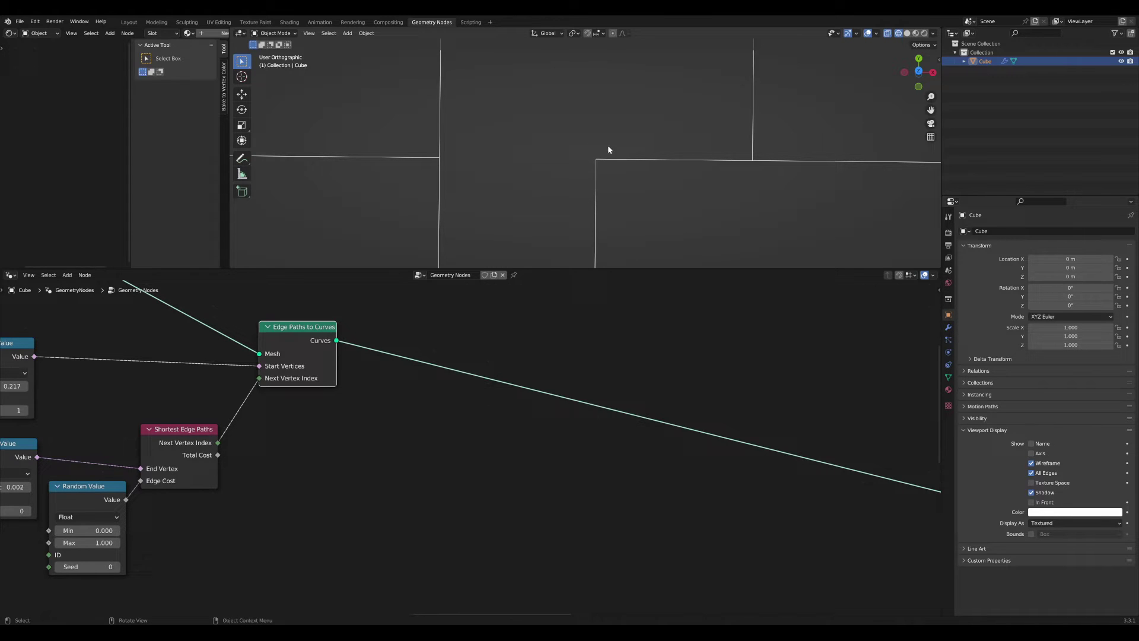
scroll(596, 172, down, 4)
scroll(589, 172, up, 4)
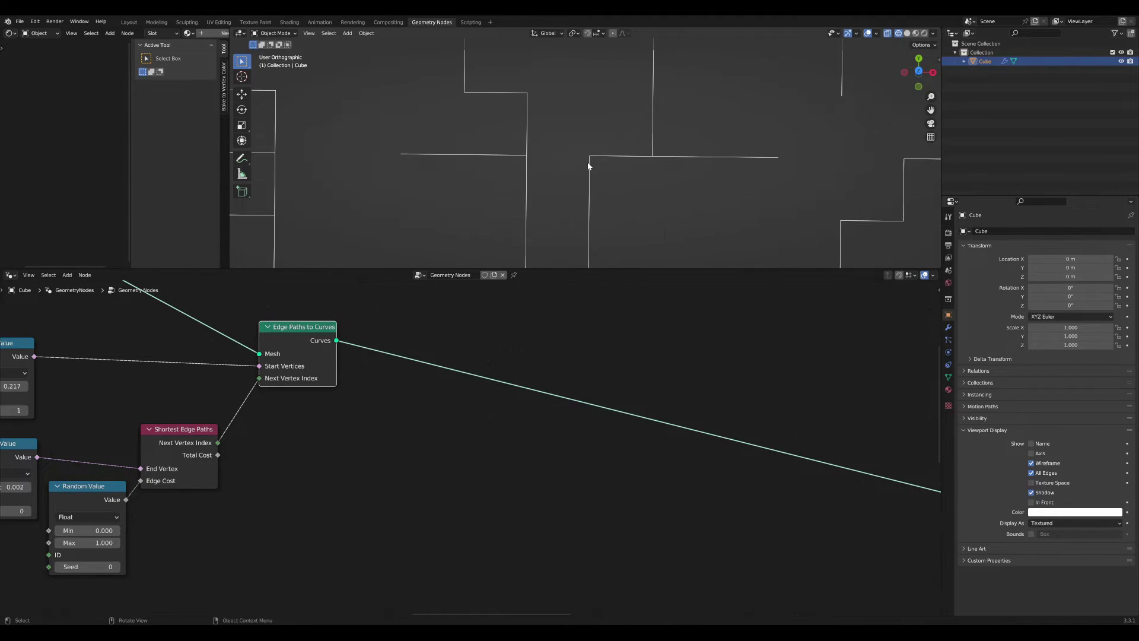
scroll(587, 169, down, 1)
drag(595, 268, 595, 316)
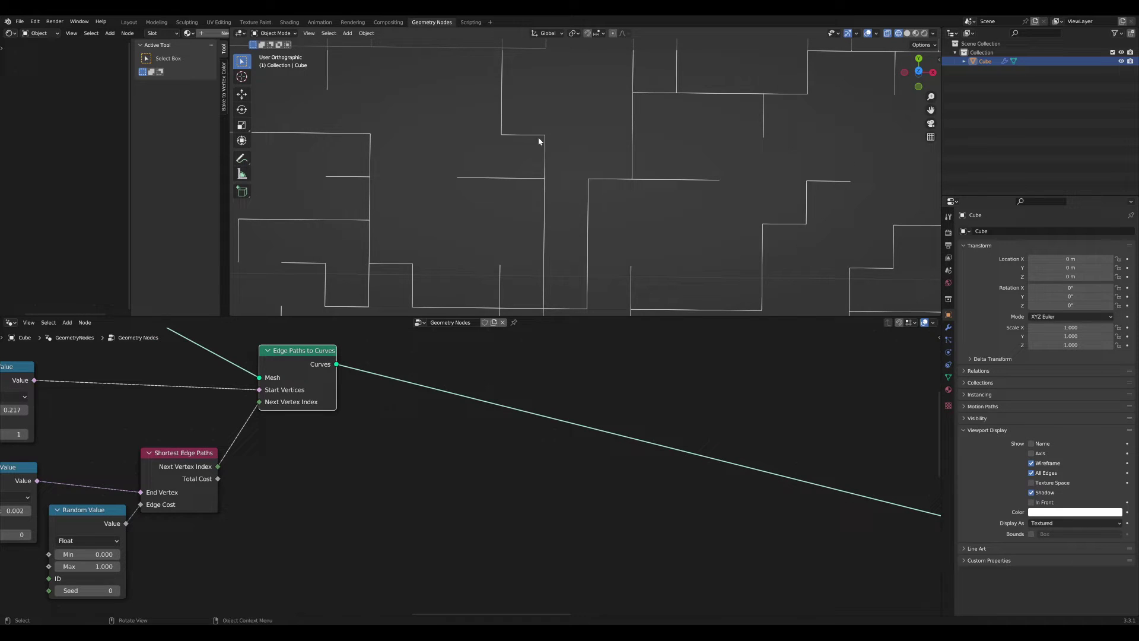
scroll(576, 178, up, 5)
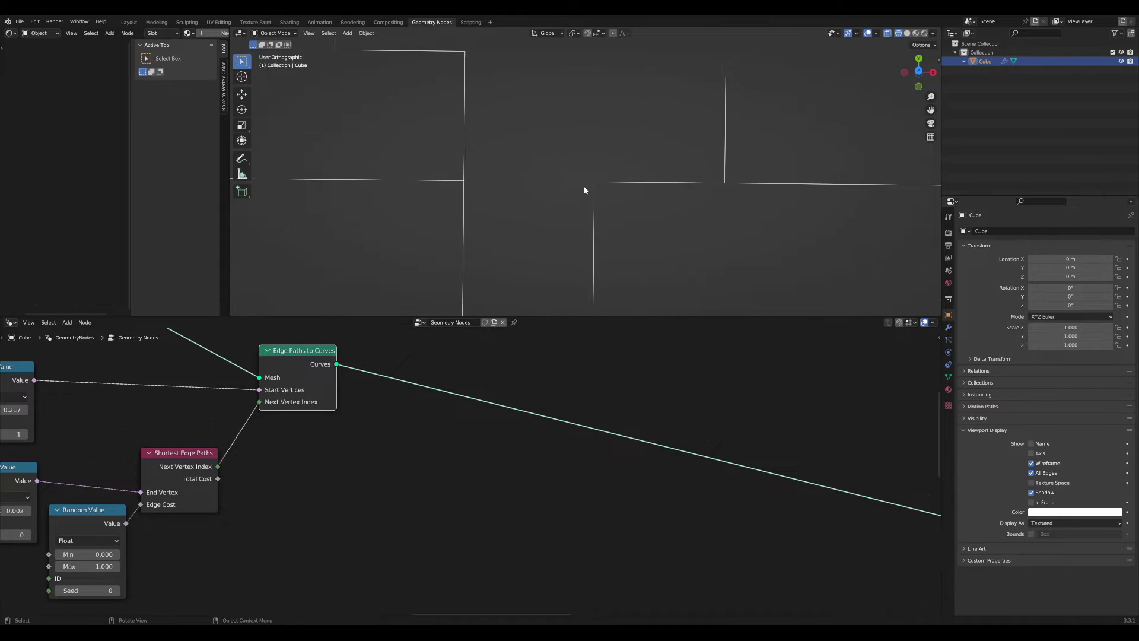
scroll(584, 189, down, 2)
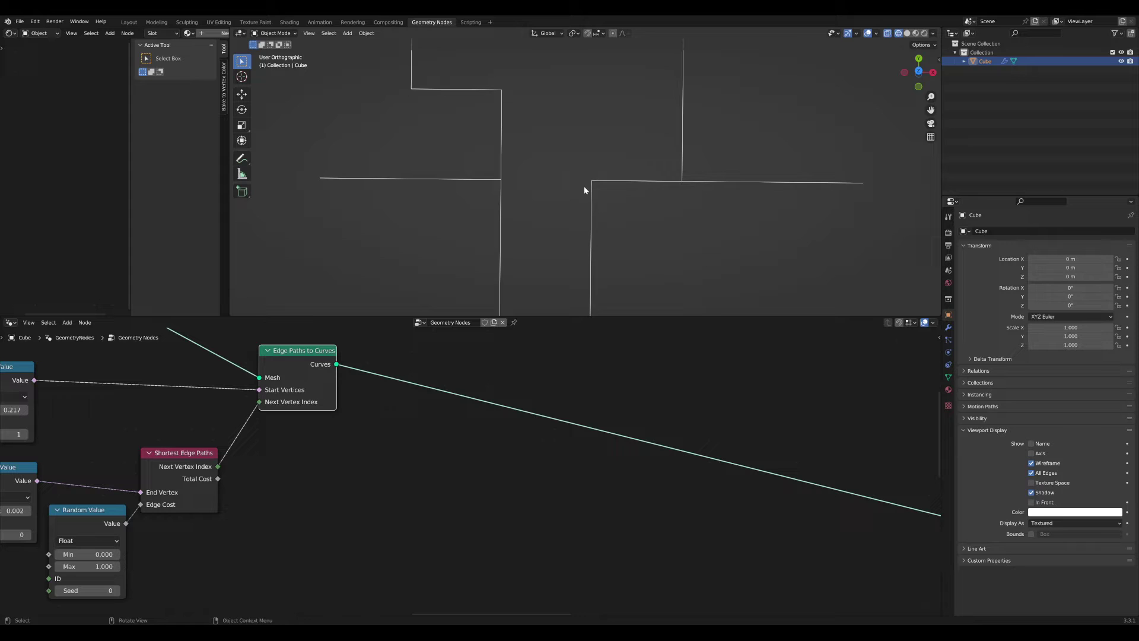
scroll(585, 190, down, 3)
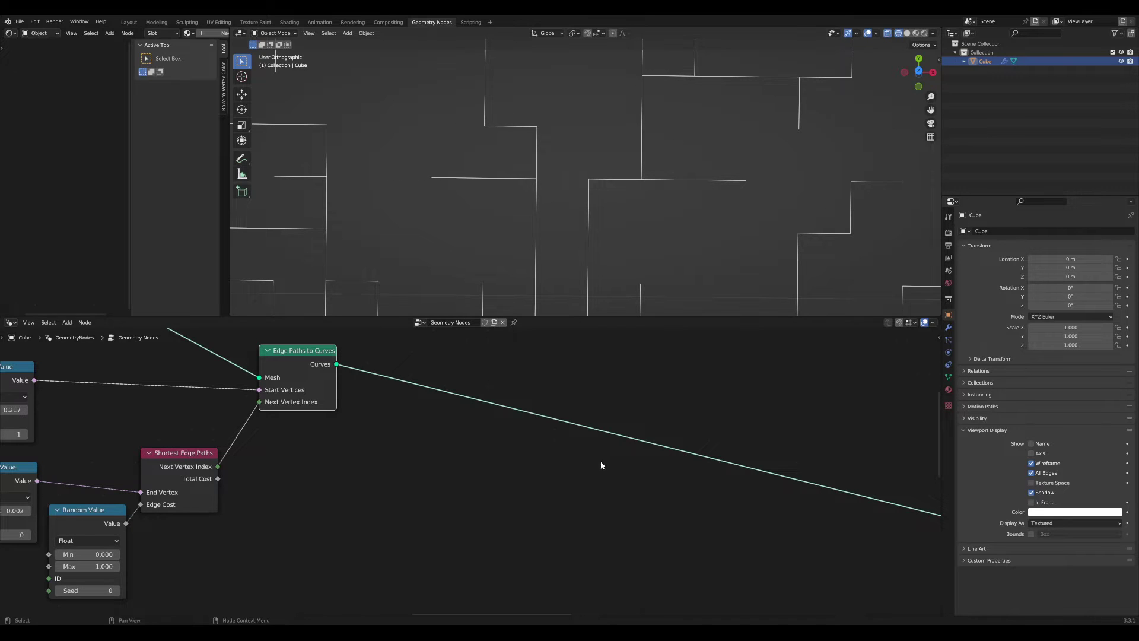
- Enlarge the node editor and add a Transfer Attribute node with Edge Paths to Curves linked to its Source
scroll(583, 457, down, 6)
middle_drag(571, 468, 525, 454)
scroll(443, 465, up, 4)
drag(585, 316, 592, 239)
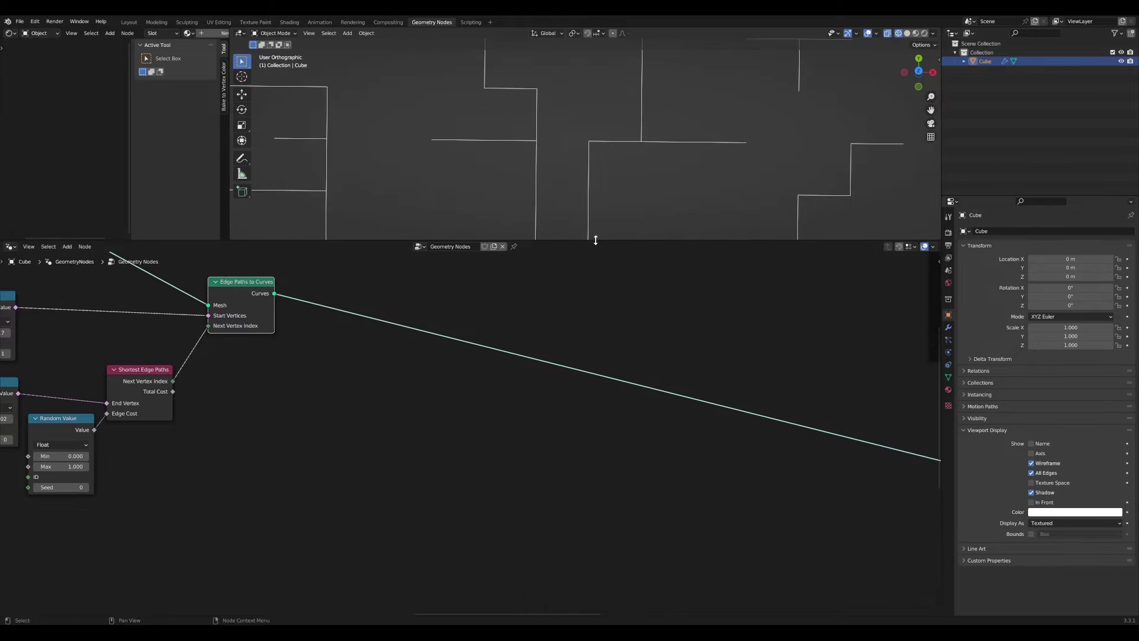
drag(369, 368, 341, 360)
scroll(517, 537, up, 1)
middle_drag(517, 536, 465, 518)
key(Tab)
text(tra)
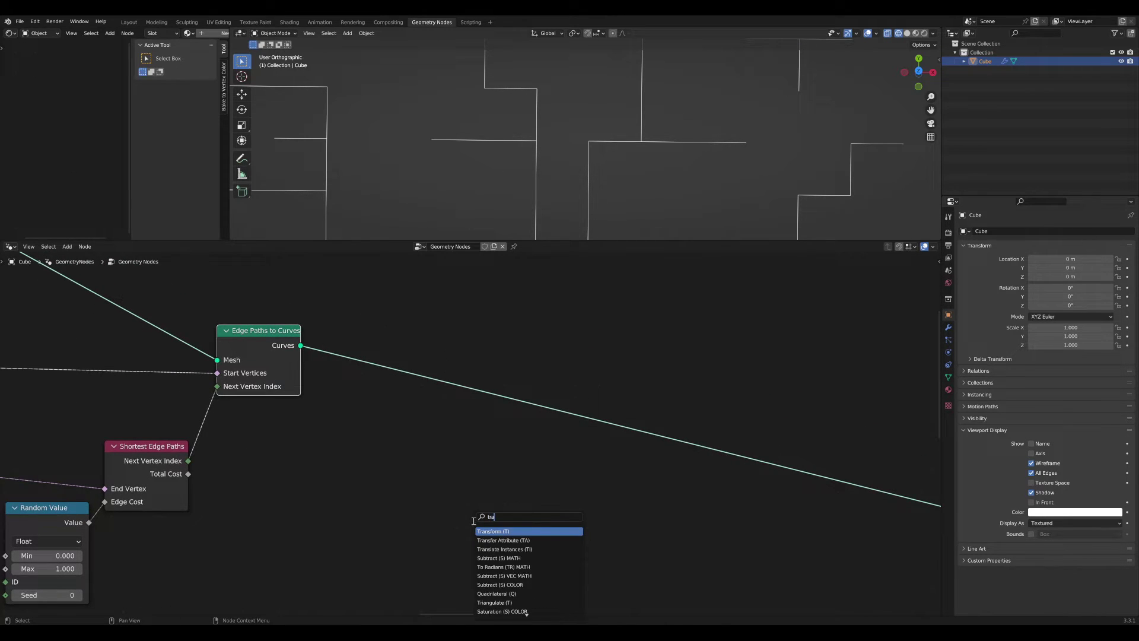
key(Down)
key(Return)
click(517, 505)
scroll(401, 432, up, 1)
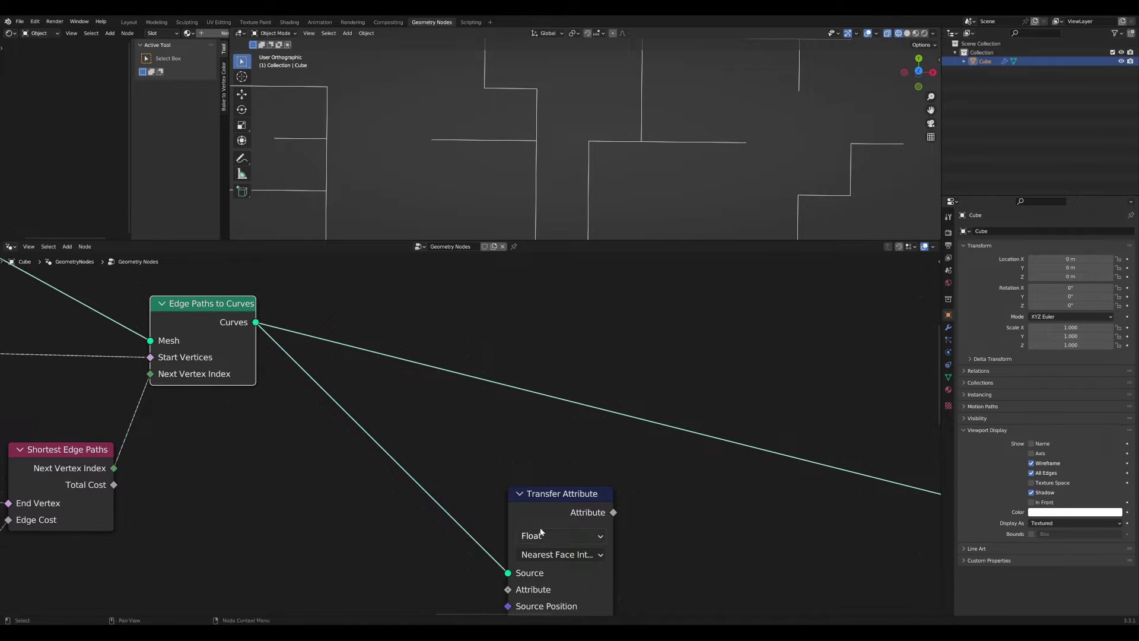
drag(540, 500, 547, 469)
- Add a Spline Length node and link its Length to the Attribute input of Transfer Attribute
middle_drag(304, 475, 404, 408)
scroll(404, 408, down, 2)
scroll(445, 408, up, 1)
key(Tab)
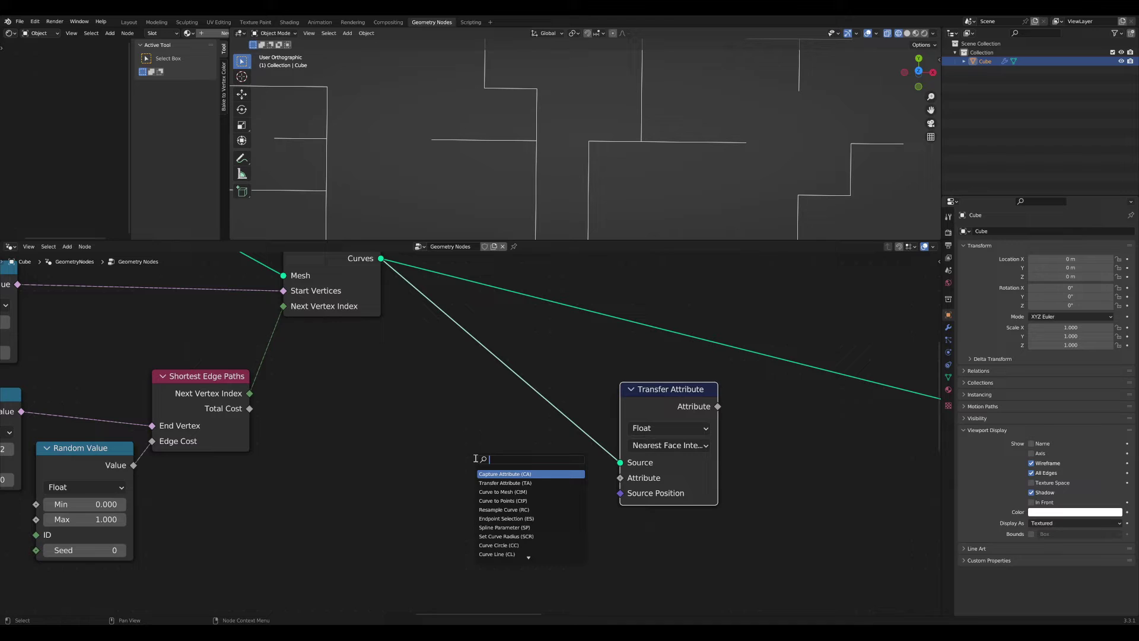
text(splin)
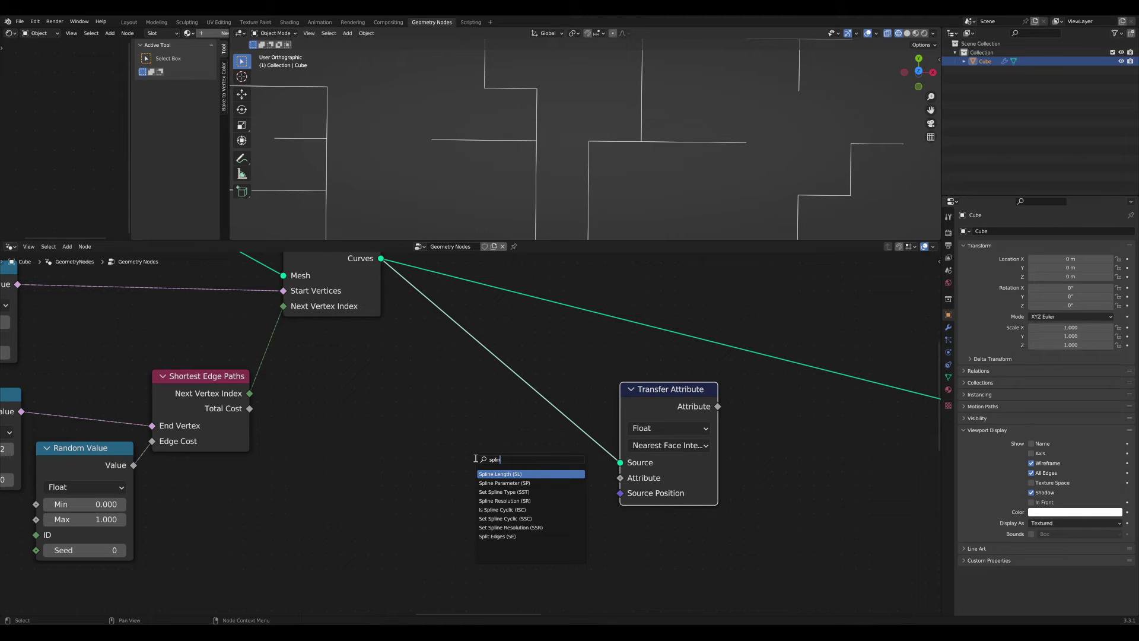
click(491, 473)
click(473, 505)
middle_drag(526, 501, 411, 459)
scroll(436, 475, up, 1)
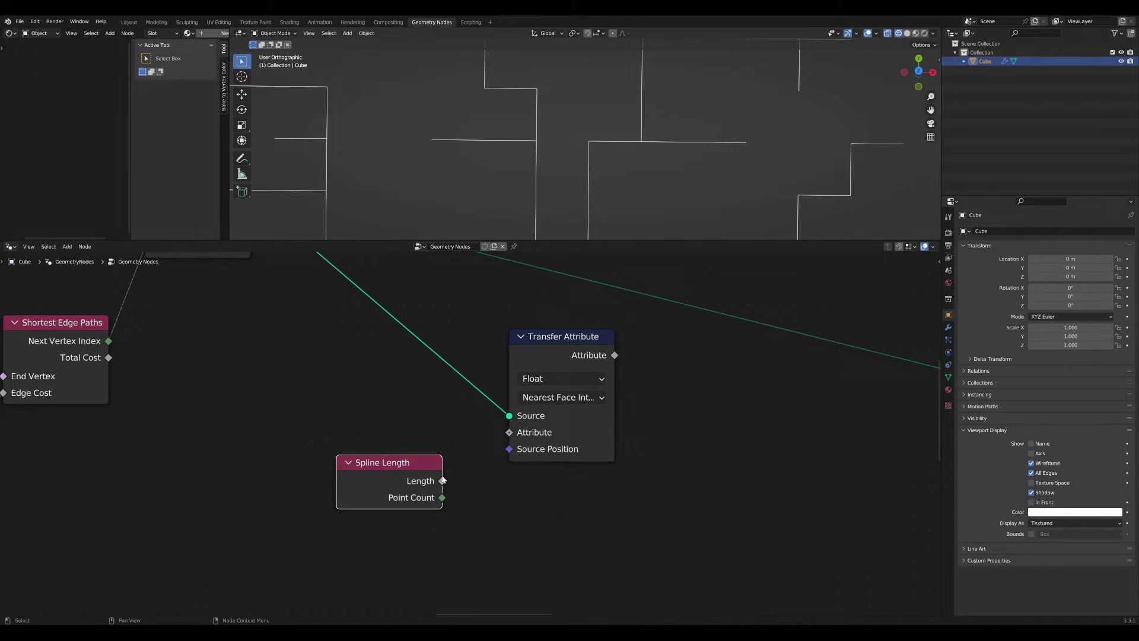
drag(442, 481, 510, 431)
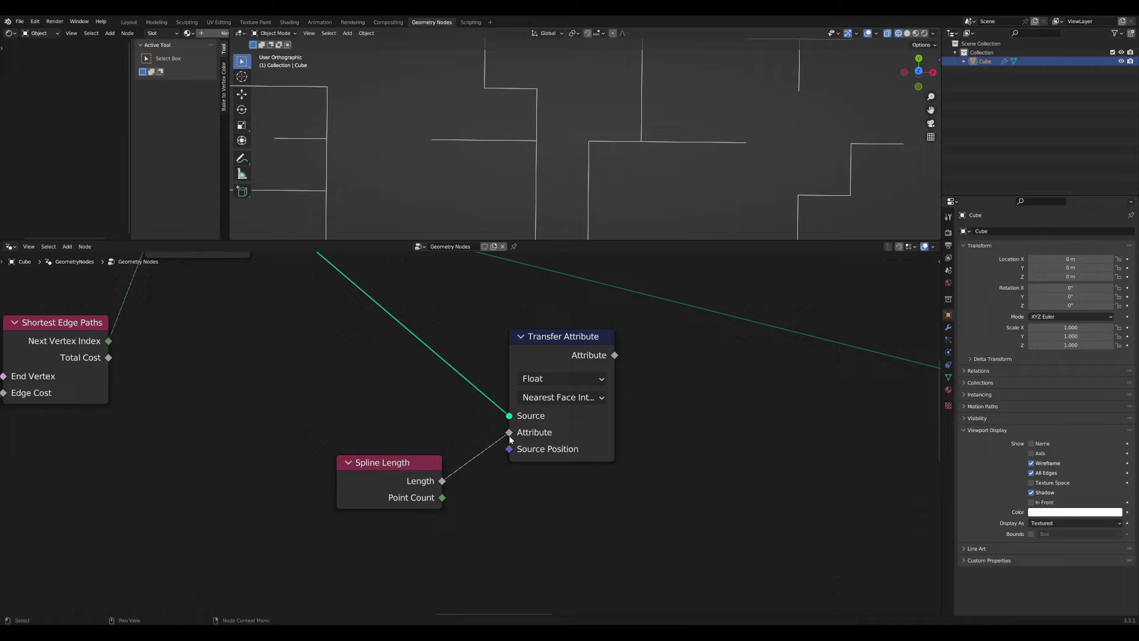
drag(382, 481, 379, 487)
- Set the Transfer Attribute mapping to Nearest and arrange it with the Spline Length node below and before it
middle_drag(565, 455, 465, 492)
scroll(466, 487, up, 2)
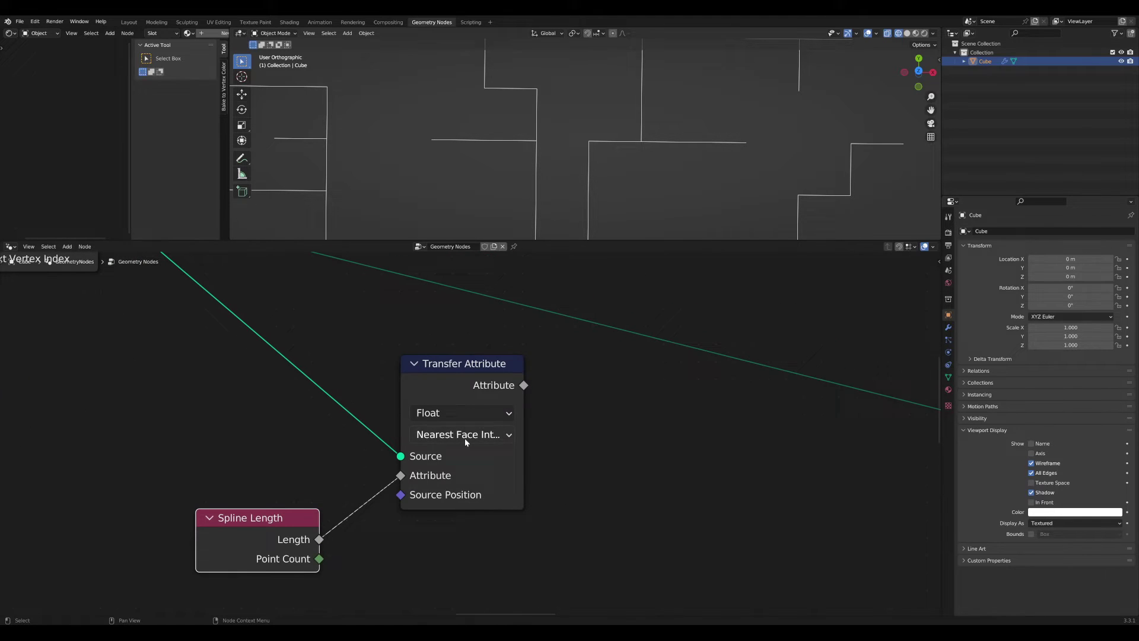
click(465, 435)
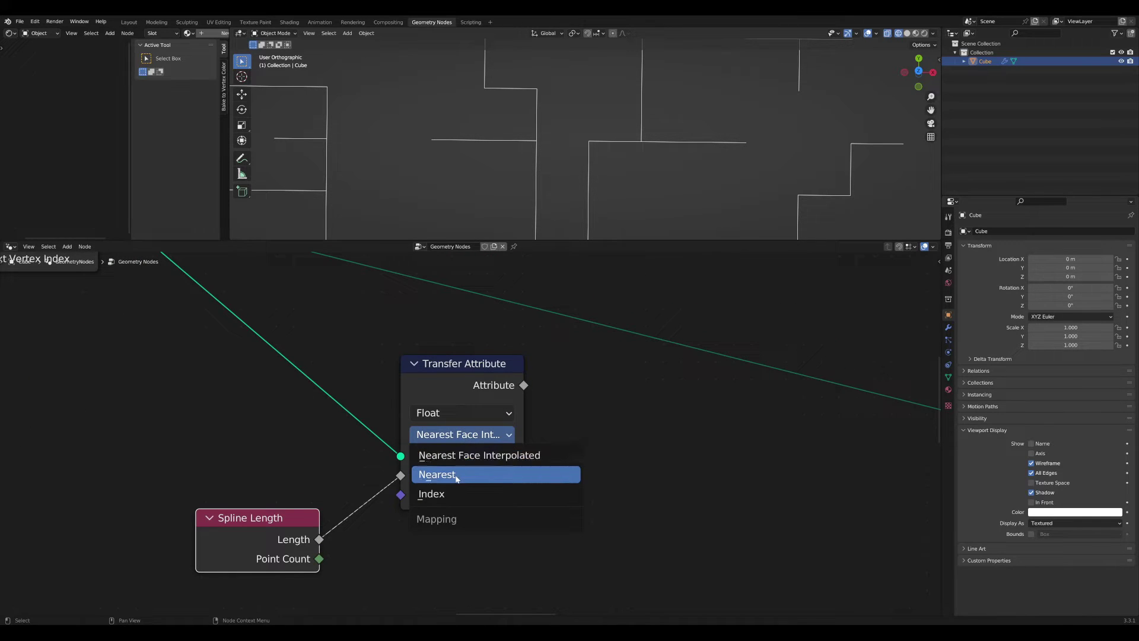
click(456, 476)
drag(468, 364, 481, 363)
click(467, 450)
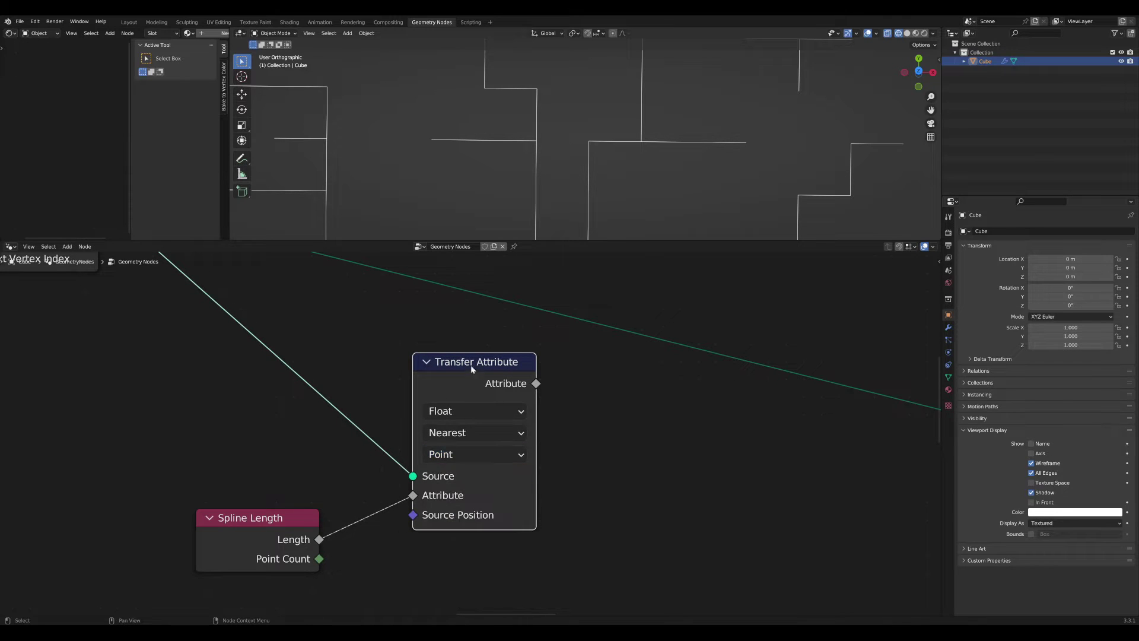
drag(471, 366, 439, 361)
scroll(471, 435, down, 3)
middle_drag(483, 498, 445, 495)
drag(291, 506, 301, 529)
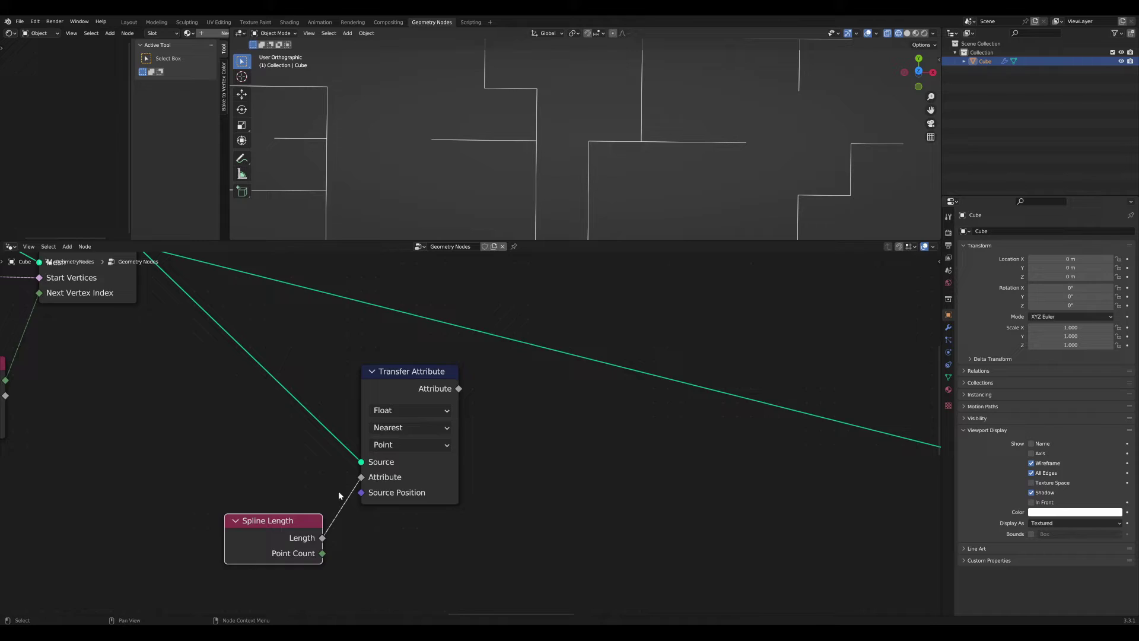
- Review the domain options of the Transfer Attribute node, keeping Point selected
scroll(397, 449, up, 2)
click(397, 449)
click(380, 445)
click(379, 445)
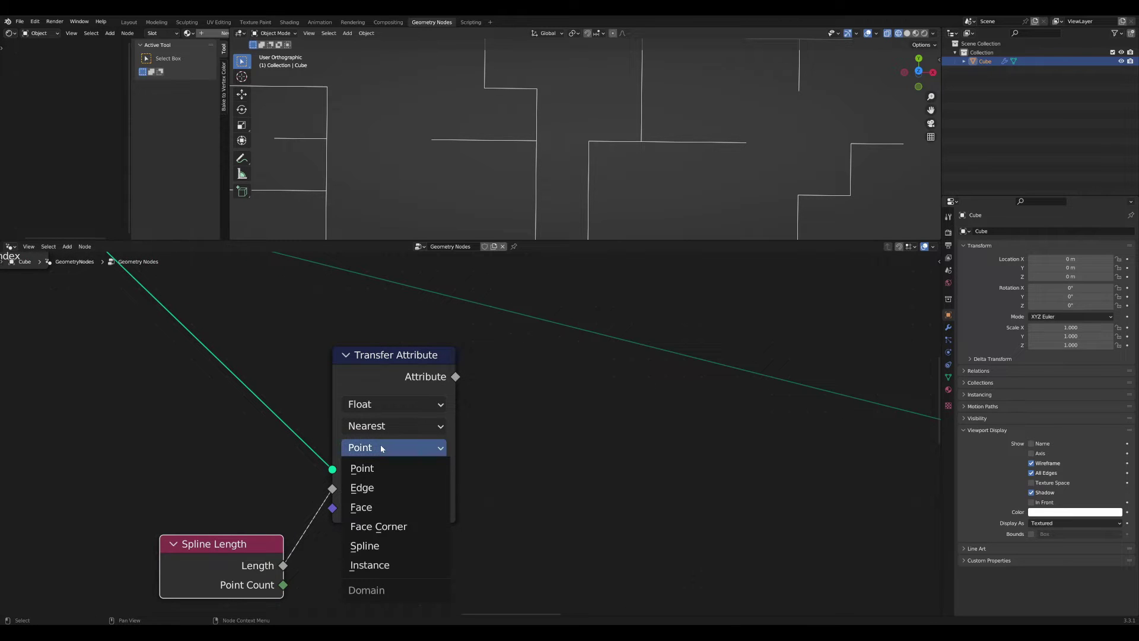
click(382, 448)
click(382, 448)
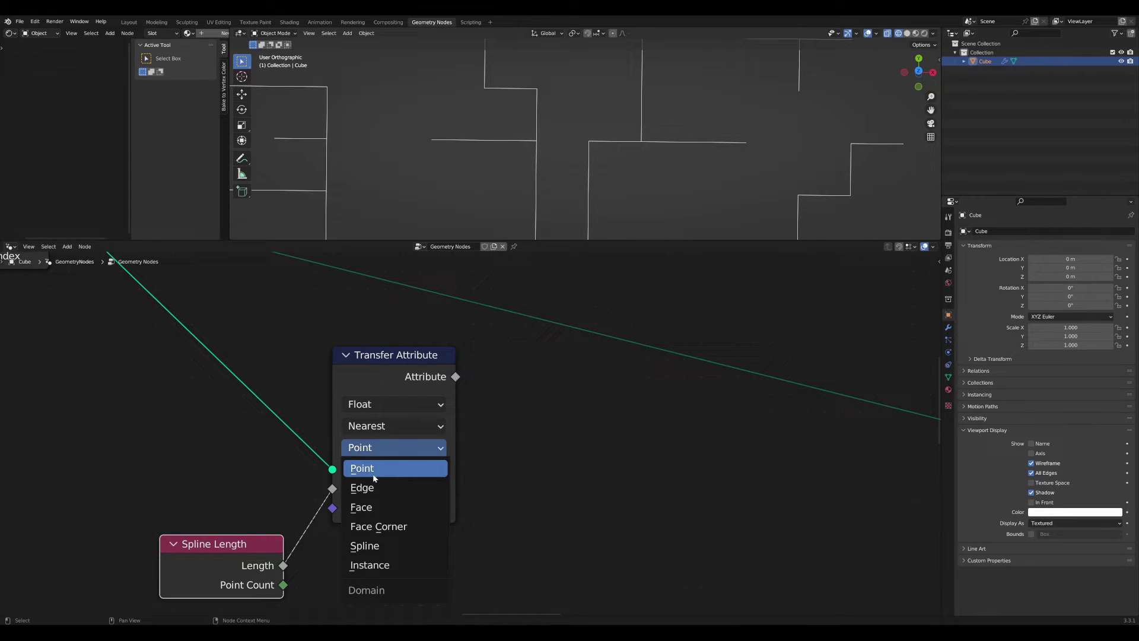
click(382, 394)
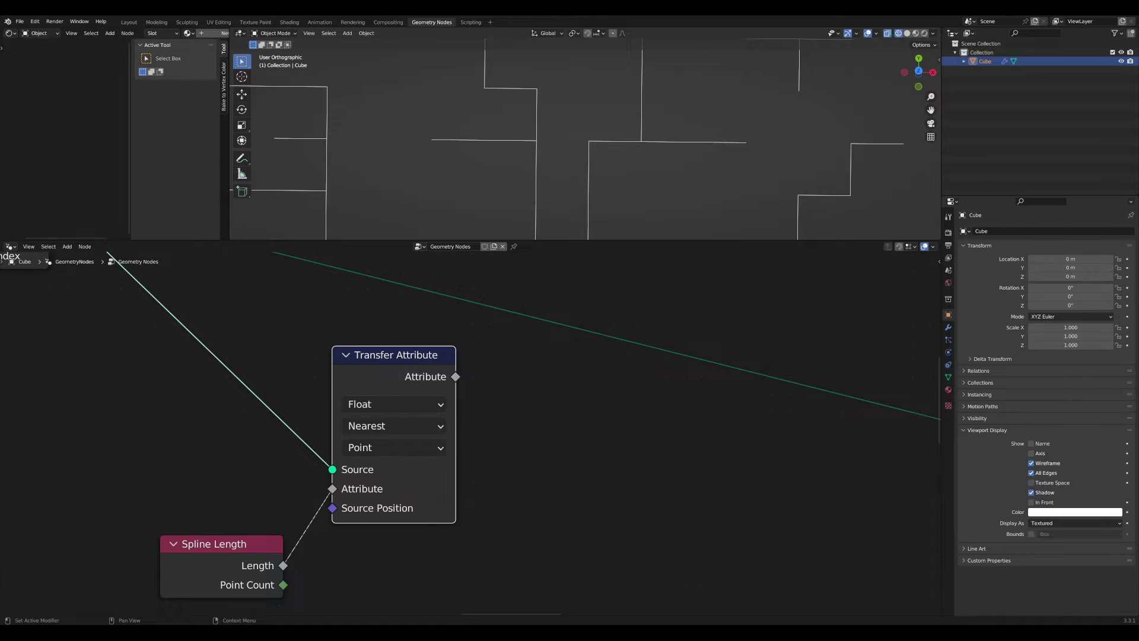
scroll(401, 494, down, 4)
scroll(401, 493, up, 5)
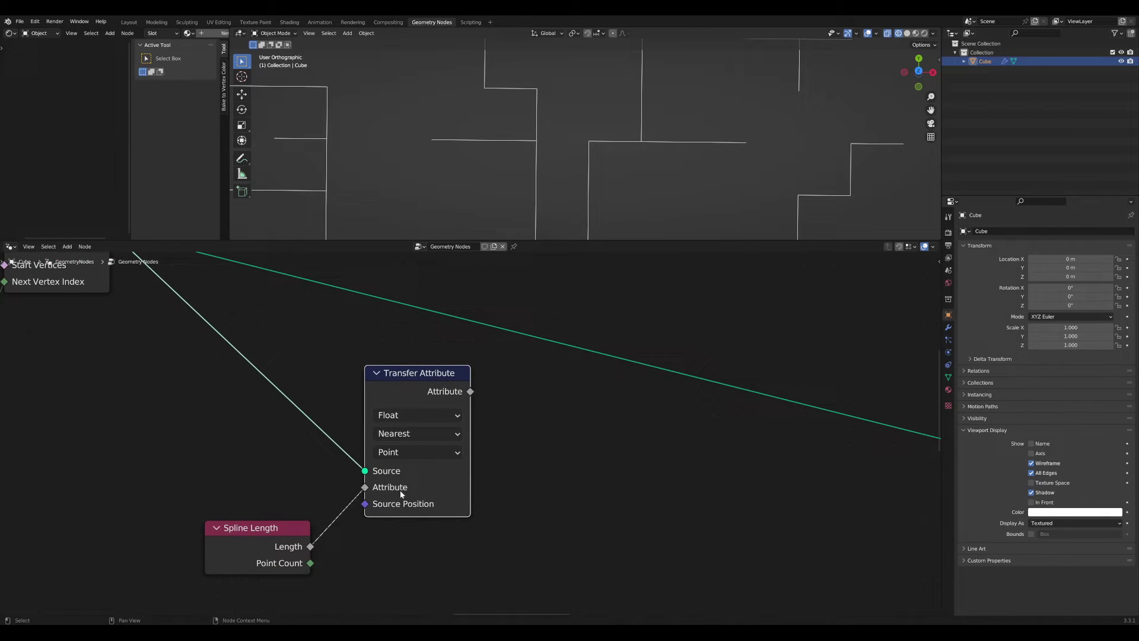
- Add a Greater Than Compare node, linking the transferred Attribute to A and the Spline Length's Length to B
middle_drag(297, 528, 393, 484)
drag(370, 491, 368, 508)
middle_drag(599, 472, 534, 466)
scroll(534, 466, down, 1)
click(534, 465)
key(Tab)
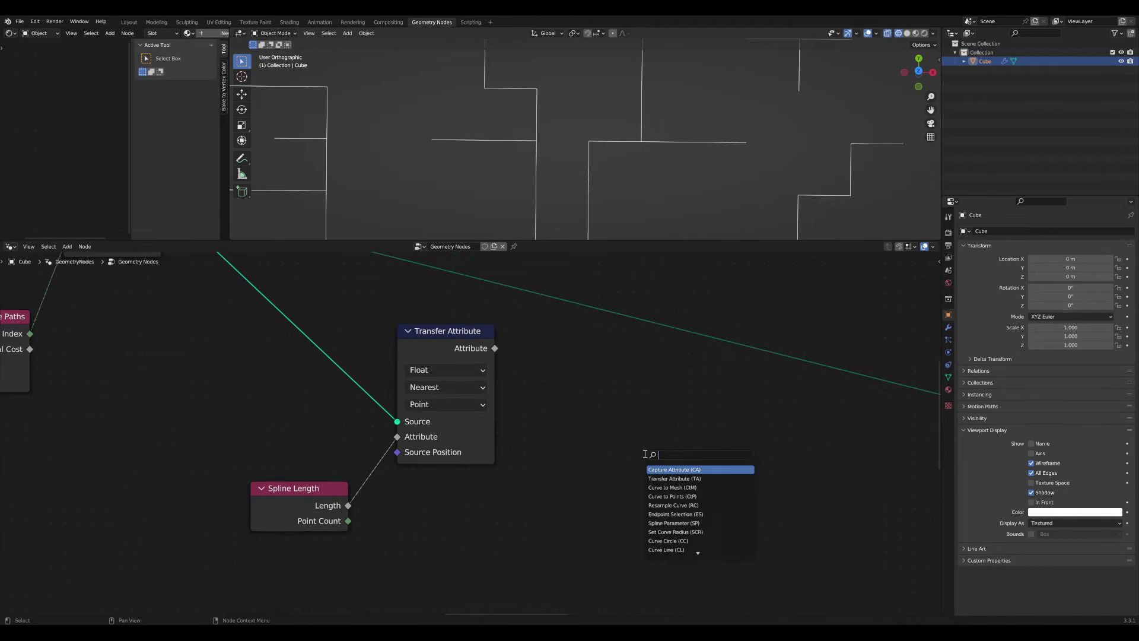
text(compa)
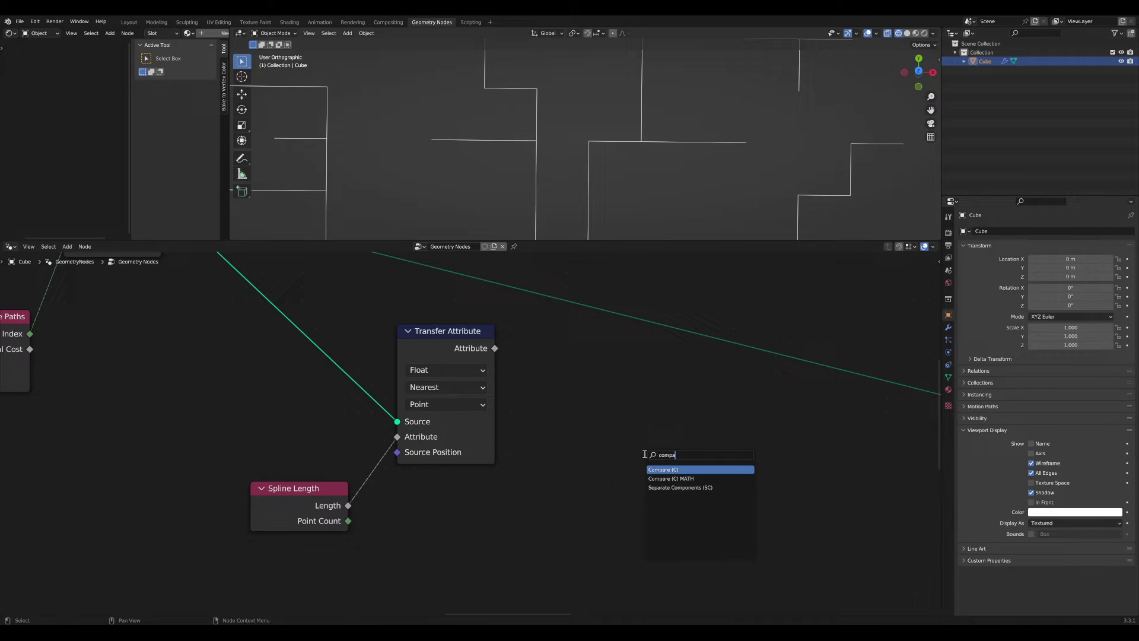
key(Return)
click(577, 407)
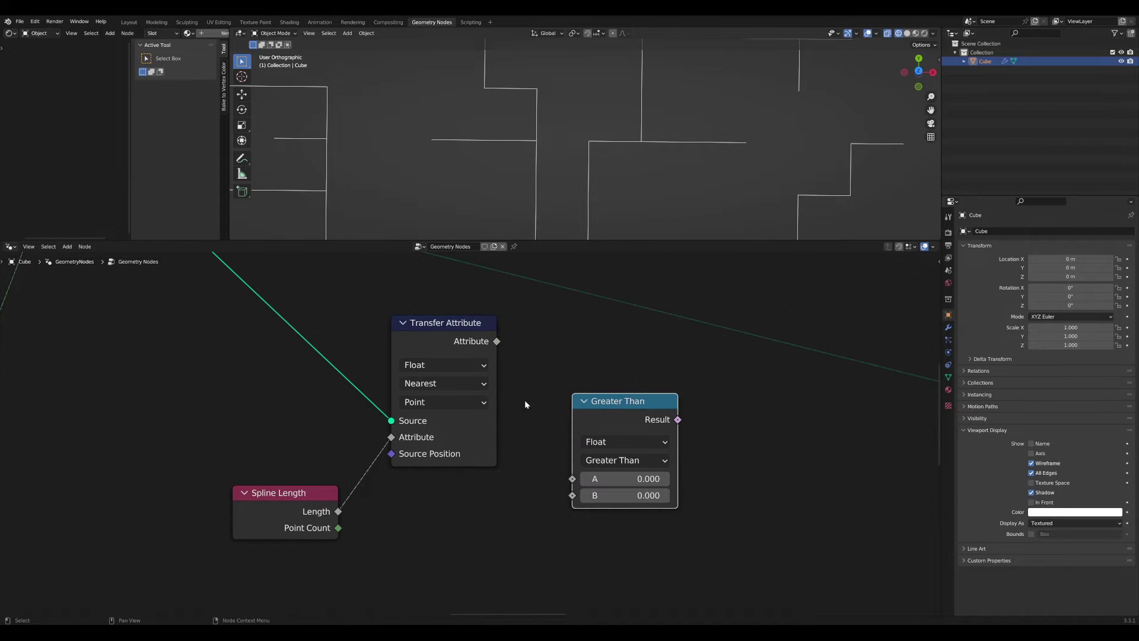
drag(496, 342, 573, 479)
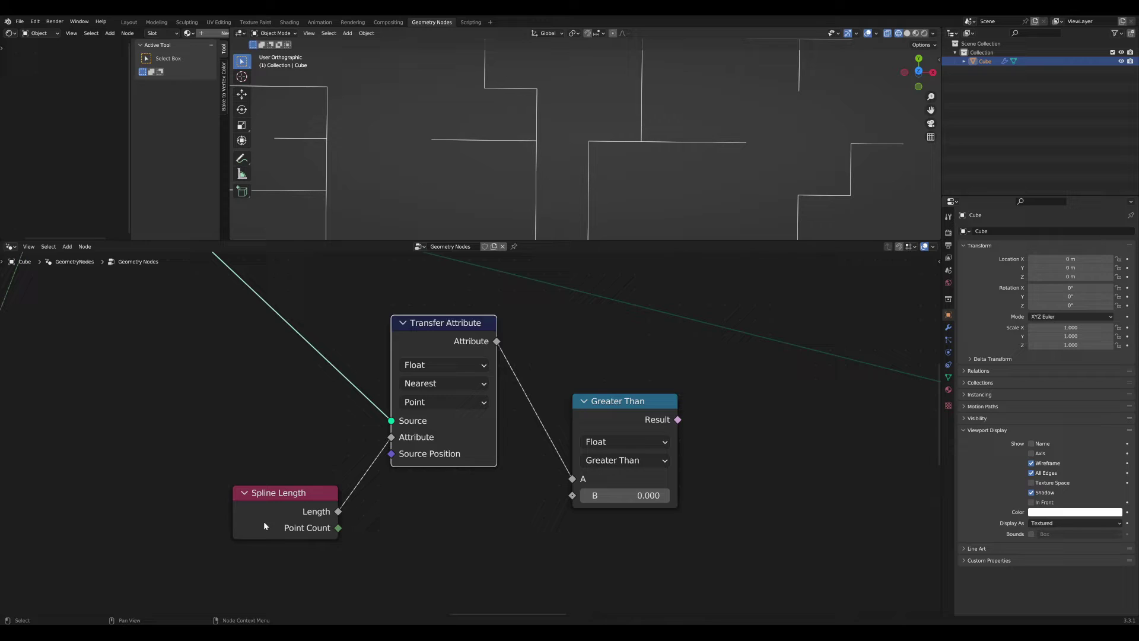
drag(292, 516, 356, 502)
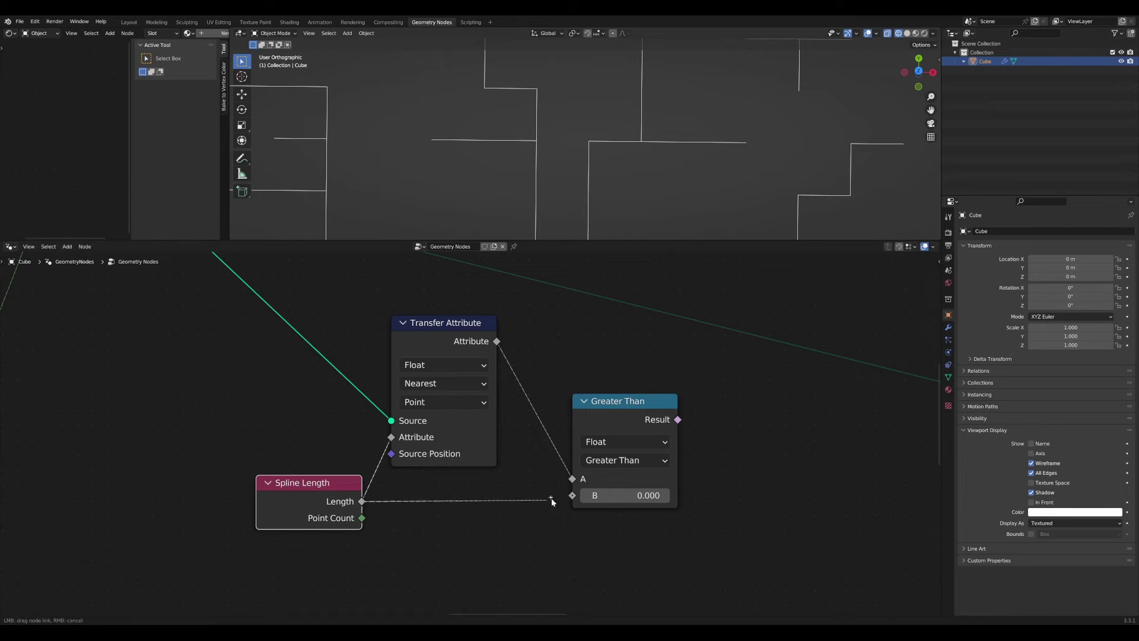
- Insert a Delete Geometry node after Edge Paths to Curves and link the Greater Than Result to its Selection
scroll(601, 498, down, 2)
middle_drag(739, 425, 656, 486)
key(Tab)
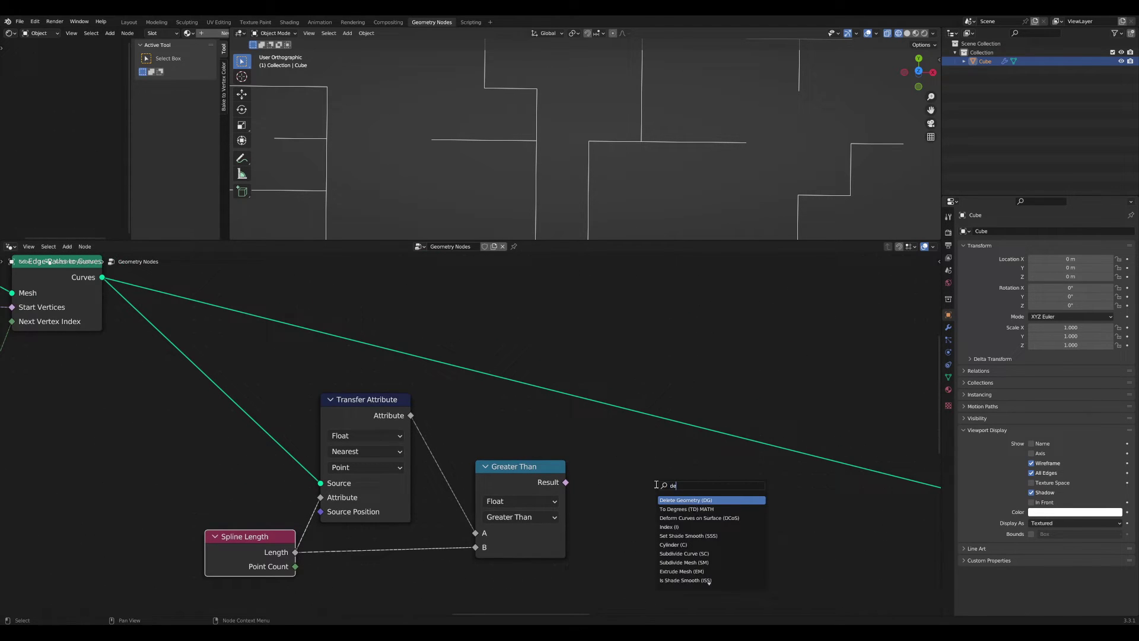
text(de)
key(Return)
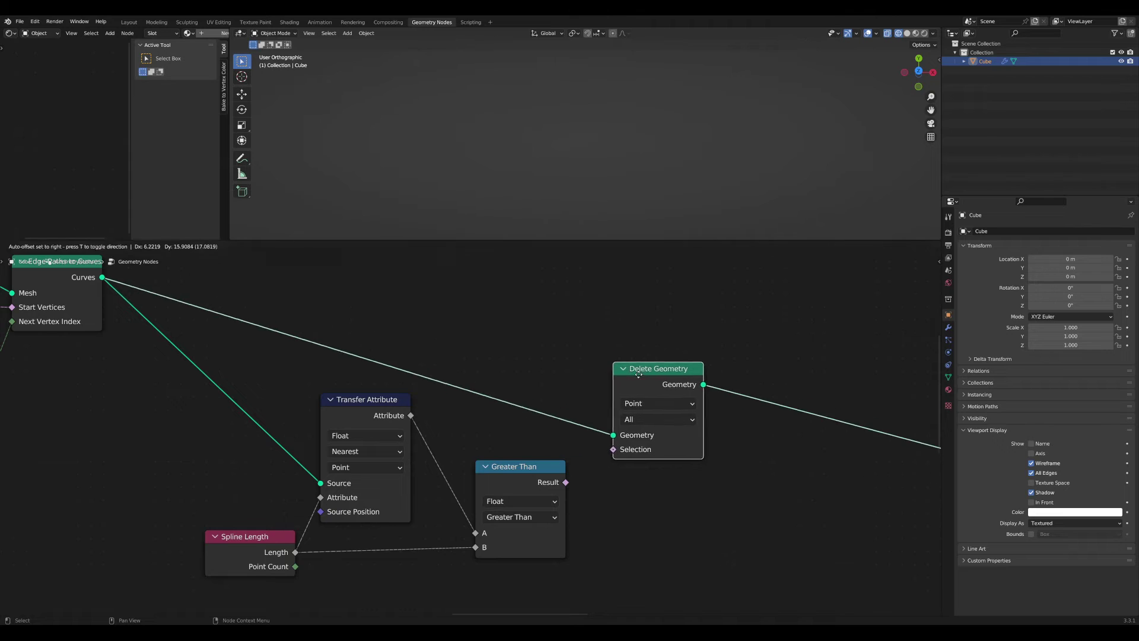
click(651, 346)
drag(565, 482, 628, 416)
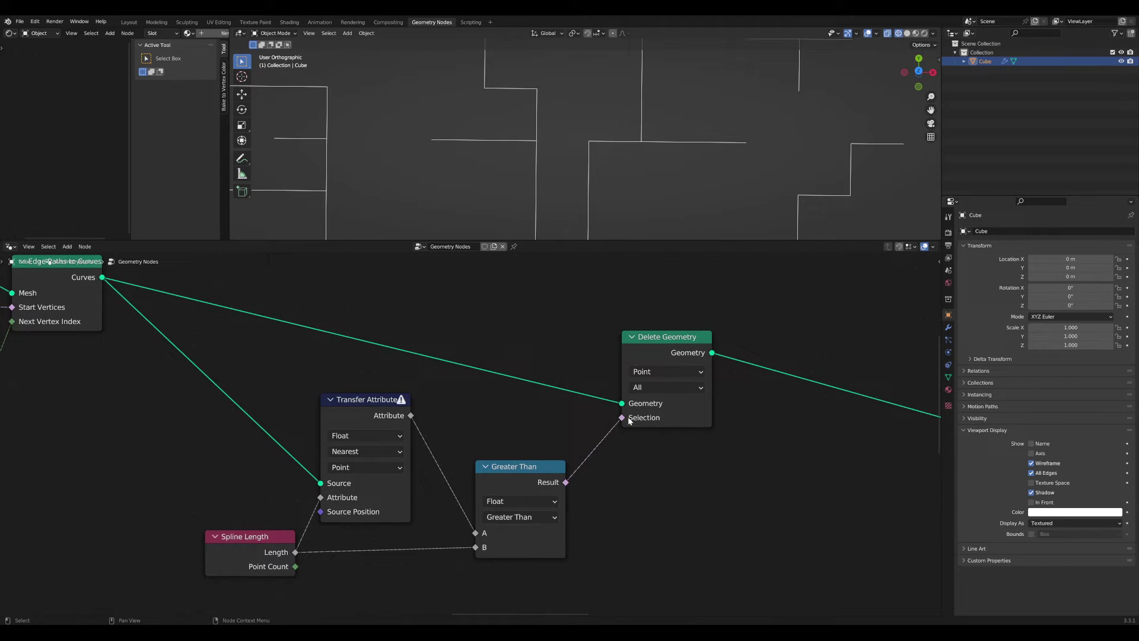
- Read the warning on the Transfer Attribute node
scroll(628, 416, down, 3)
scroll(439, 436, up, 4)
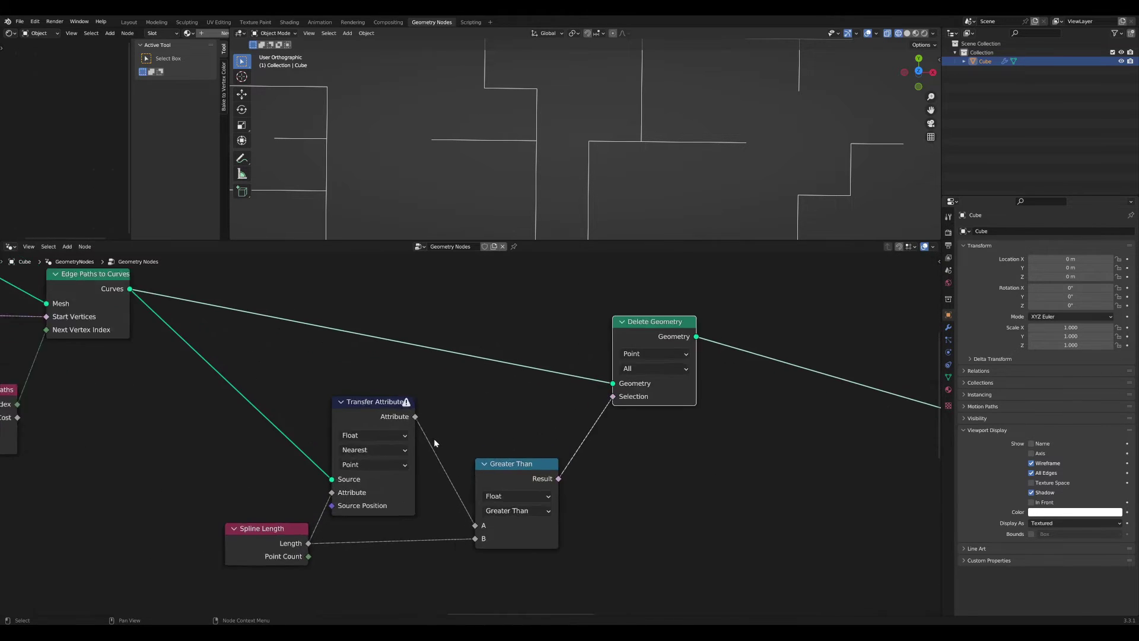
mouse_move(605, 346)
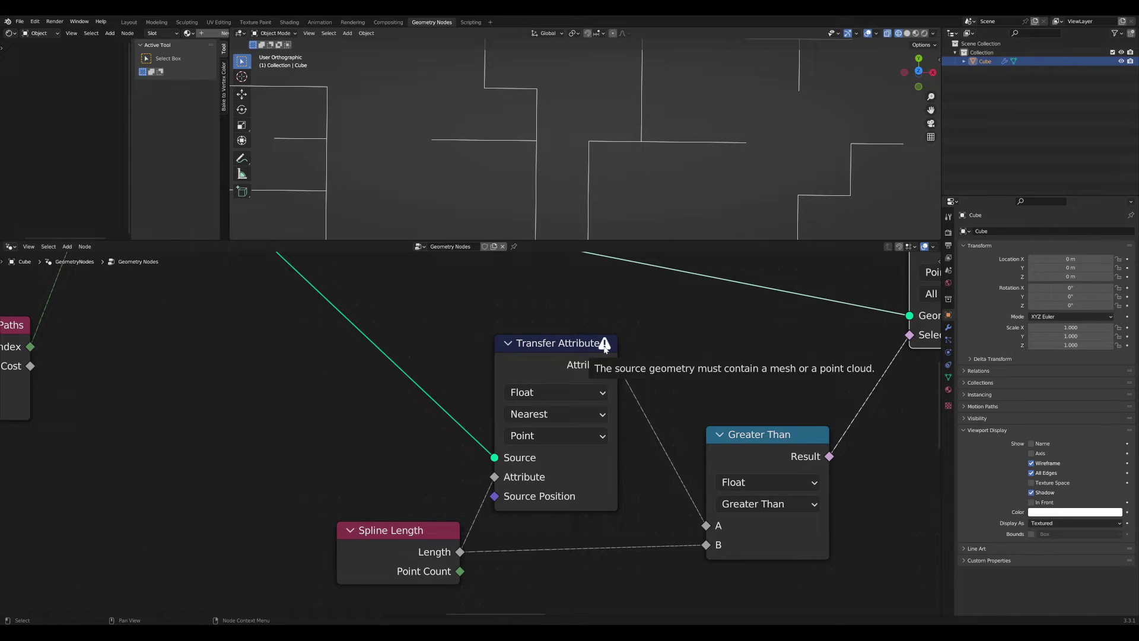
- Route the Curves output of Edge Paths to Curves through one reroute feeding both Delete Geometry and Transfer Attribute
drag(420, 549, 420, 539)
click(571, 347)
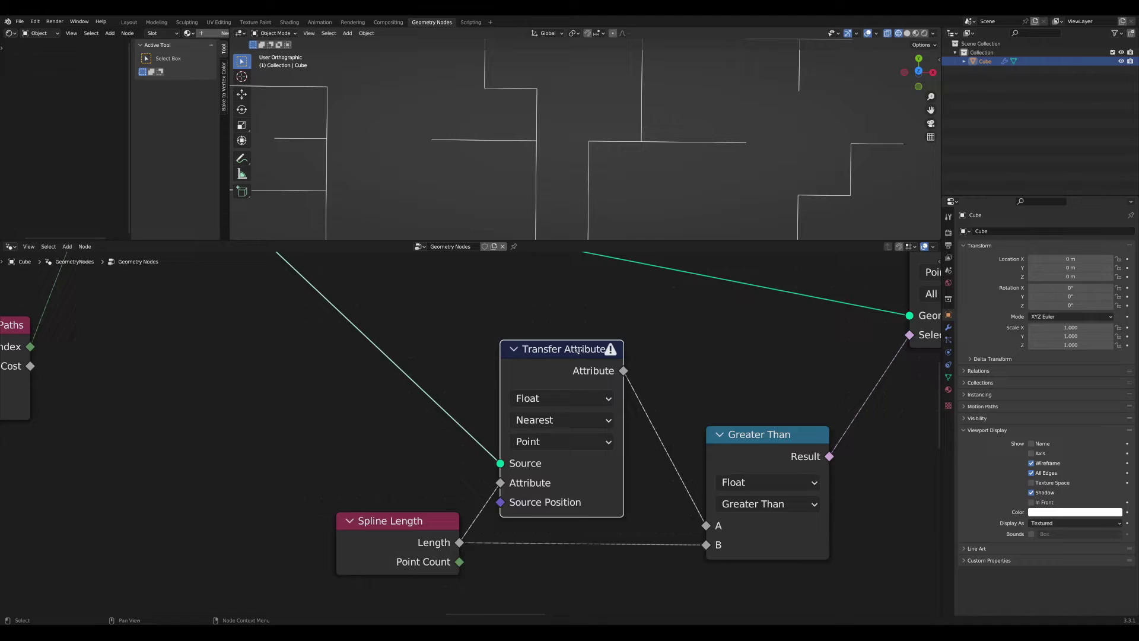
middle_drag(578, 350, 615, 417)
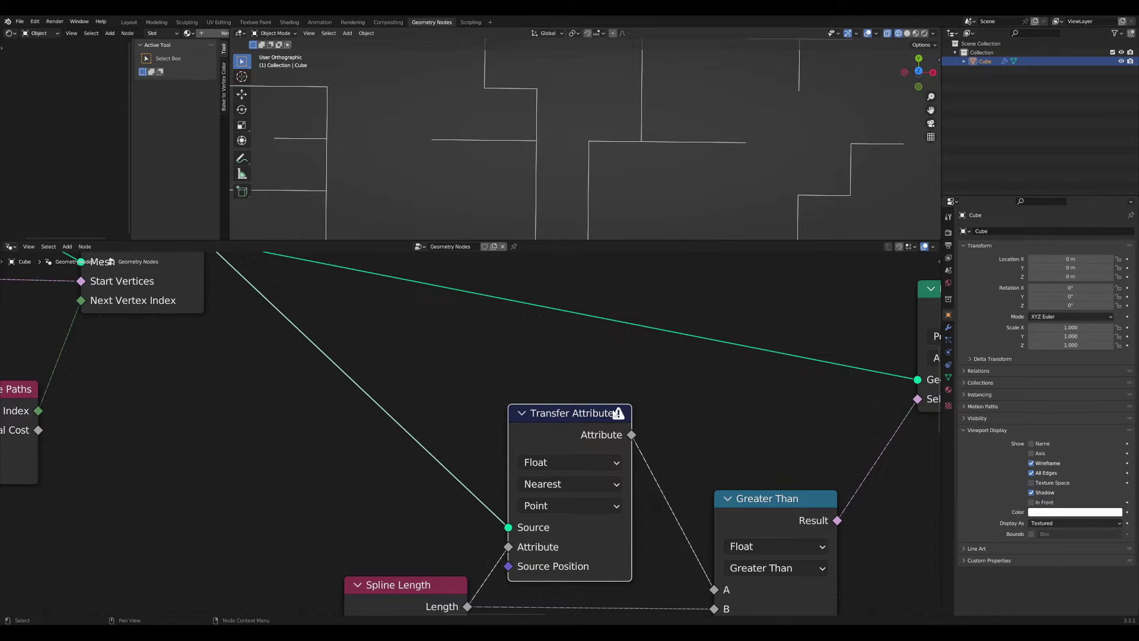
scroll(445, 450, down, 3)
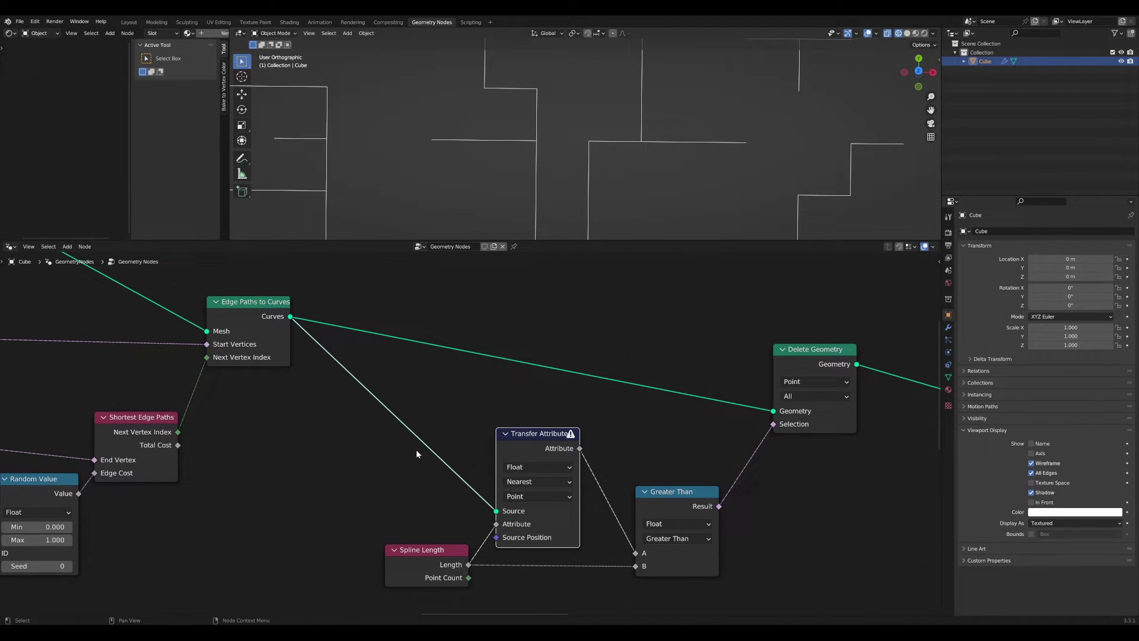
shift+right_drag(452, 318, 454, 315)
- Insert a Curve to Mesh node between Edge Paths to Curves and the shared reroute
middle_drag(389, 341, 472, 346)
scroll(472, 345, down, 1)
key(Tab)
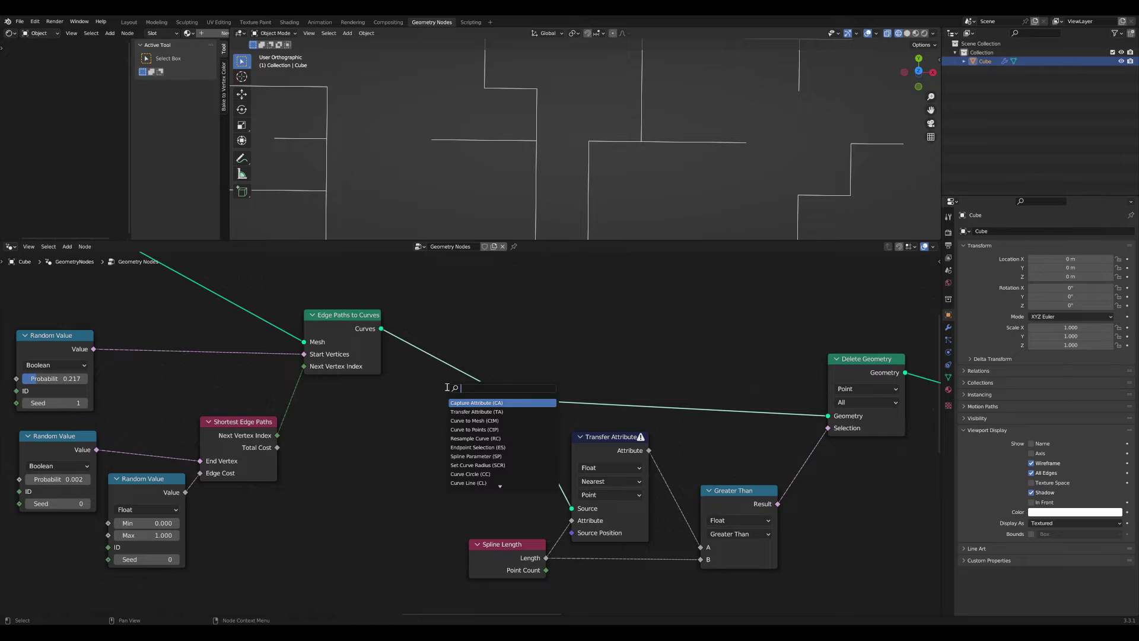
key(Return)
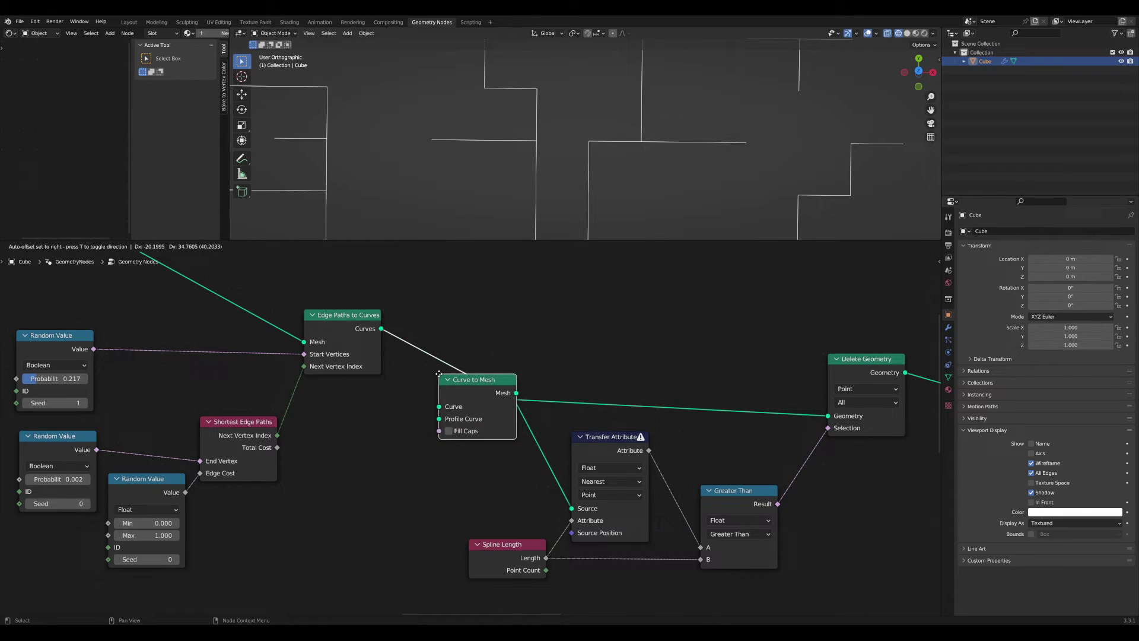
click(463, 366)
drag(463, 366, 468, 384)
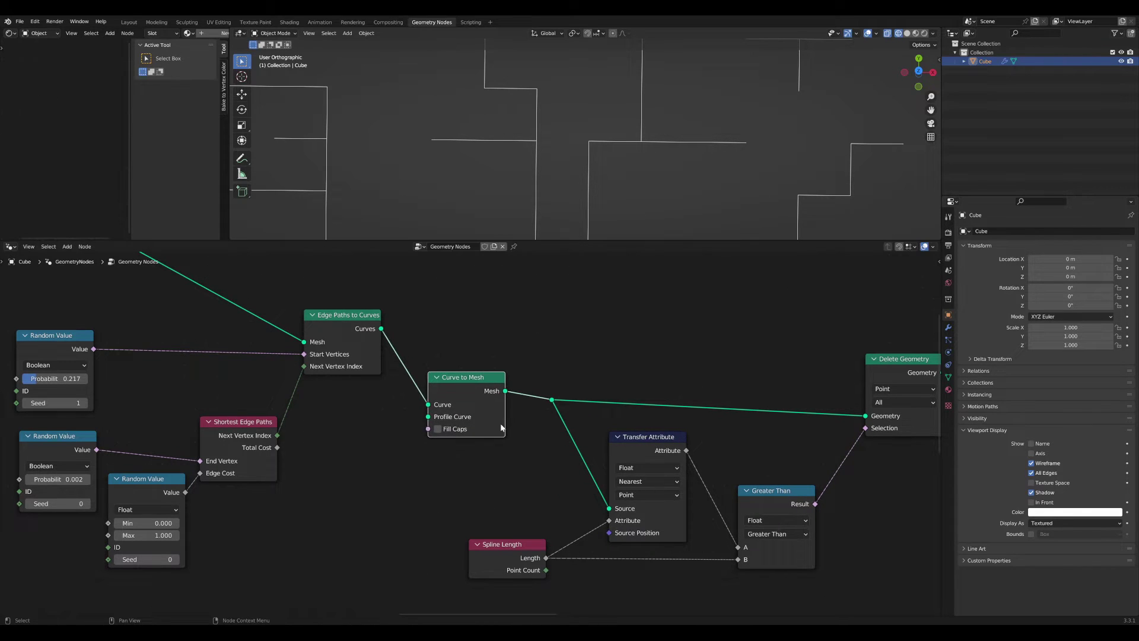
- Reposition the Transfer Attribute and Spline Length nodes to space out the length comparison setup
scroll(501, 427, down, 1)
mouse_move(501, 427)
middle_down()
mouse_move(526, 433)
mouse_move(409, 411)
mouse_move(550, 391)
mouse_move(561, 410)
mouse_move(515, 431)
middle_up()
scroll(514, 431, down, 1)
drag(478, 502, 464, 500)
drag(604, 402, 589, 403)
scroll(469, 439, up, 1)
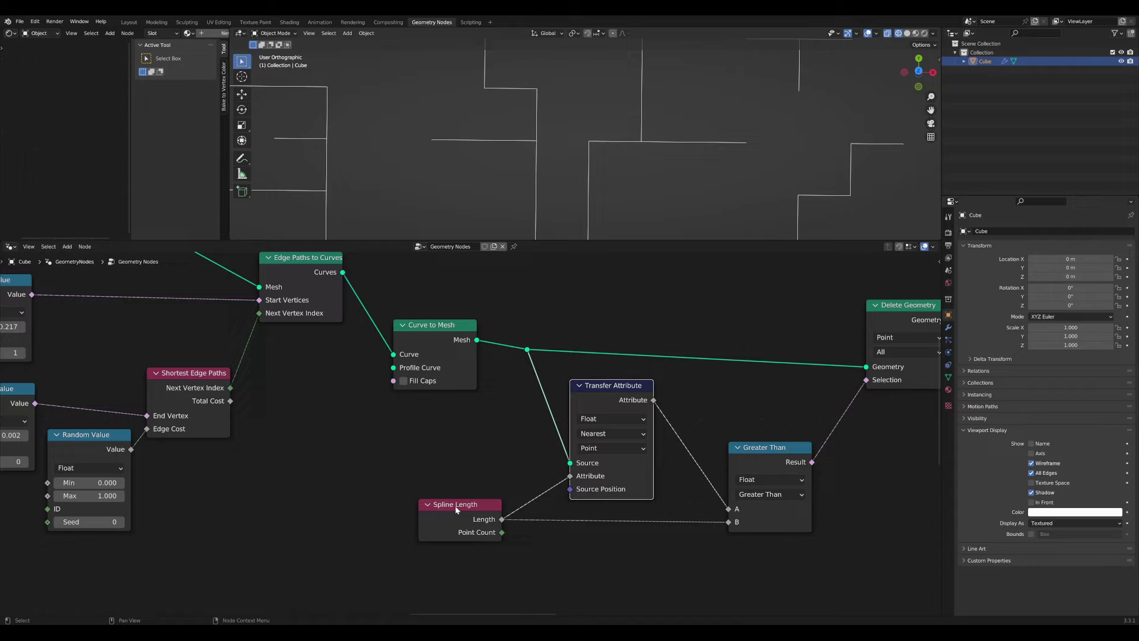
drag(456, 509, 394, 508)
- Make room before Curve to Mesh by moving the path-generating nodes and Spline Length away, with a reroute on the Length link
middle_drag(436, 332, 583, 352)
scroll(584, 352, down, 1)
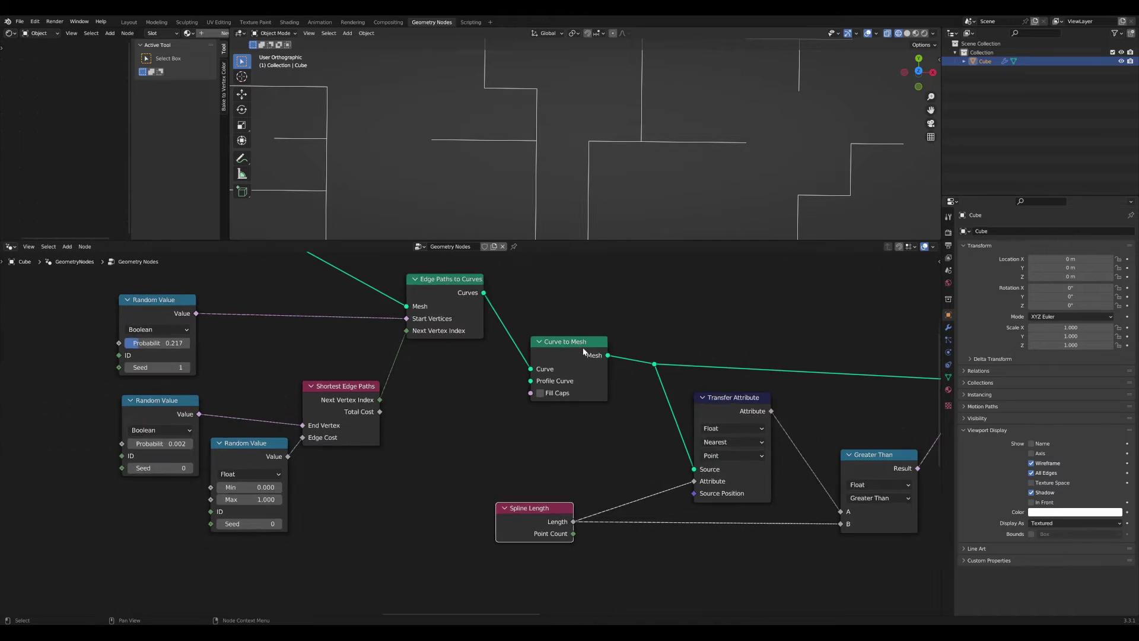
scroll(458, 399, down, 2)
middle_drag(458, 399, 506, 450)
drag(495, 517, 244, 365)
drag(506, 367, 351, 373)
drag(559, 528, 461, 533)
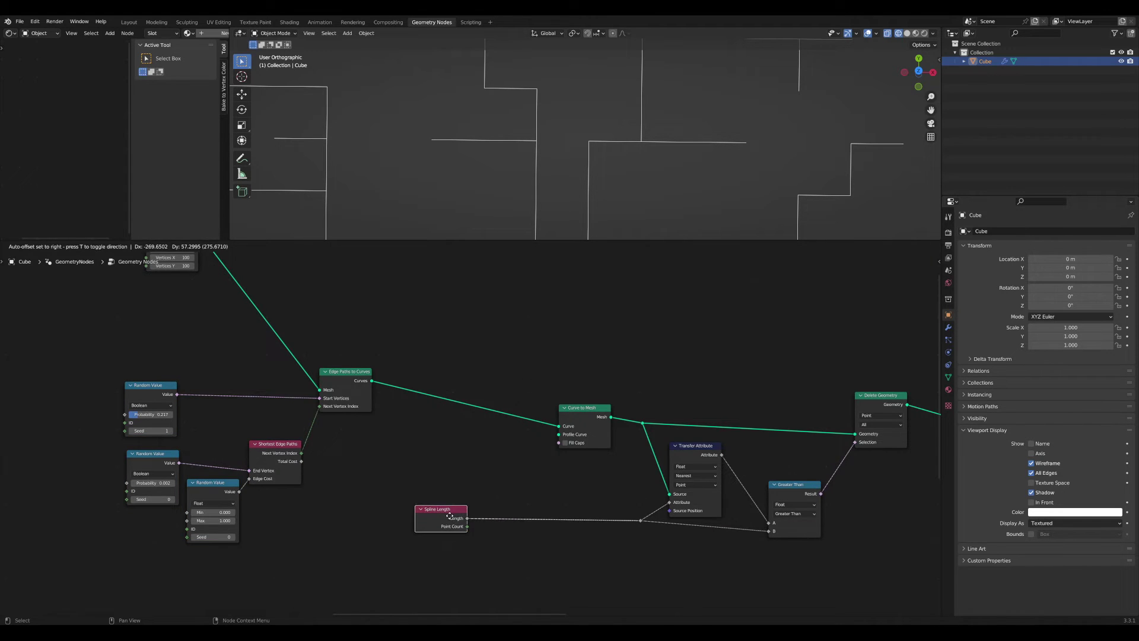
- Insert a Capture Attribute node before Curve to Mesh, linking Spline Length's Length to Value and its Attribute output to the length reroute
scroll(528, 430, up, 3)
key(Tab)
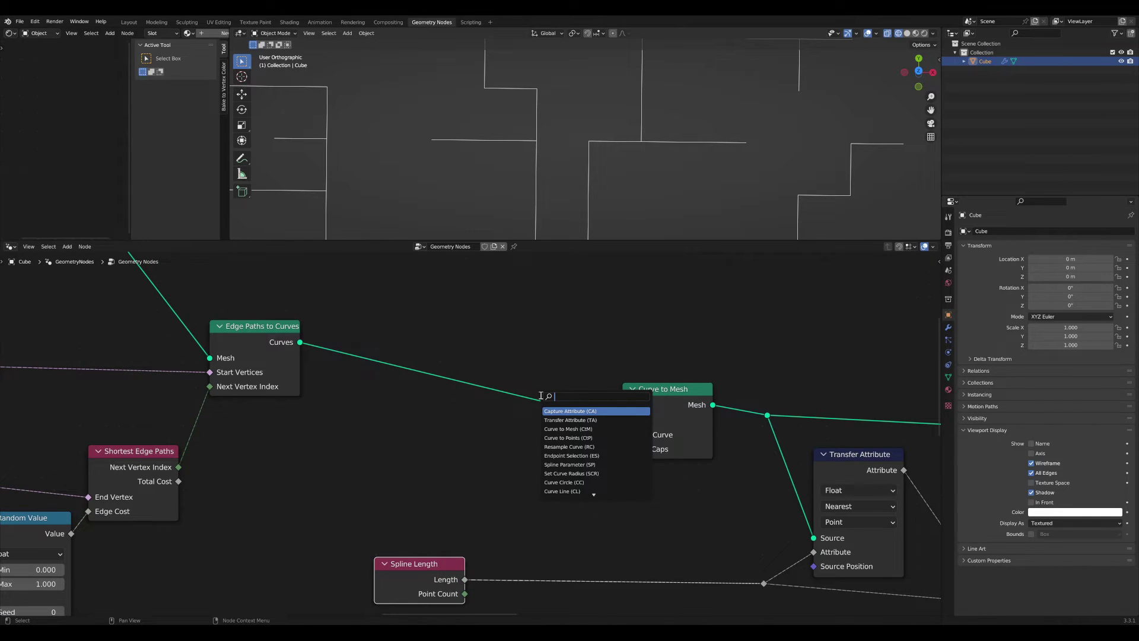
key(Return)
click(545, 405)
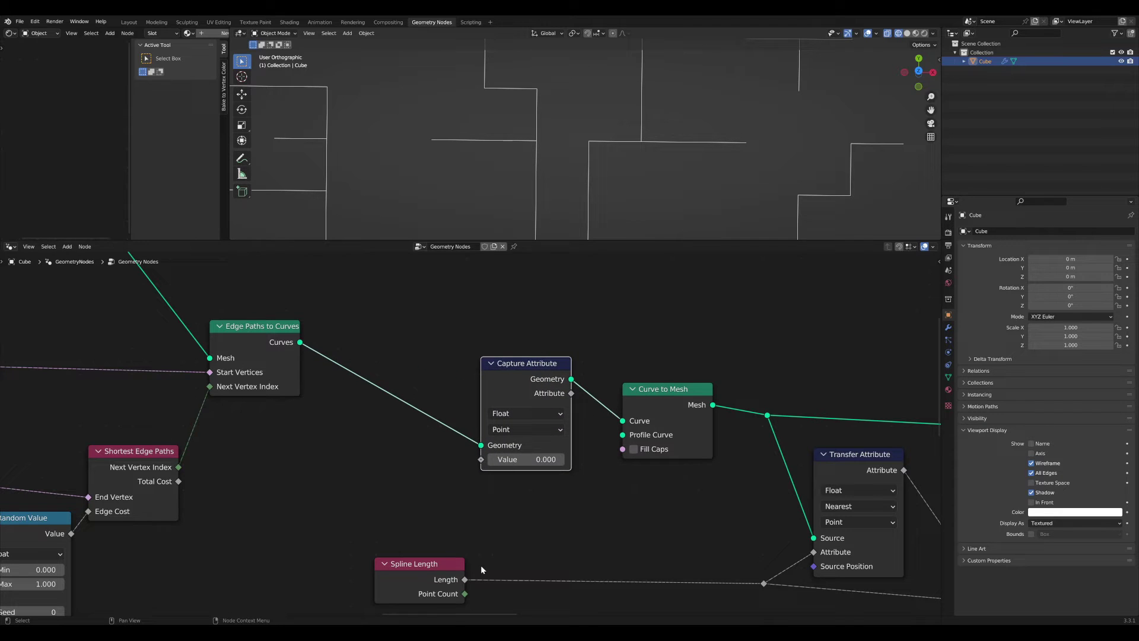
drag(441, 570, 481, 460)
drag(542, 365, 764, 573)
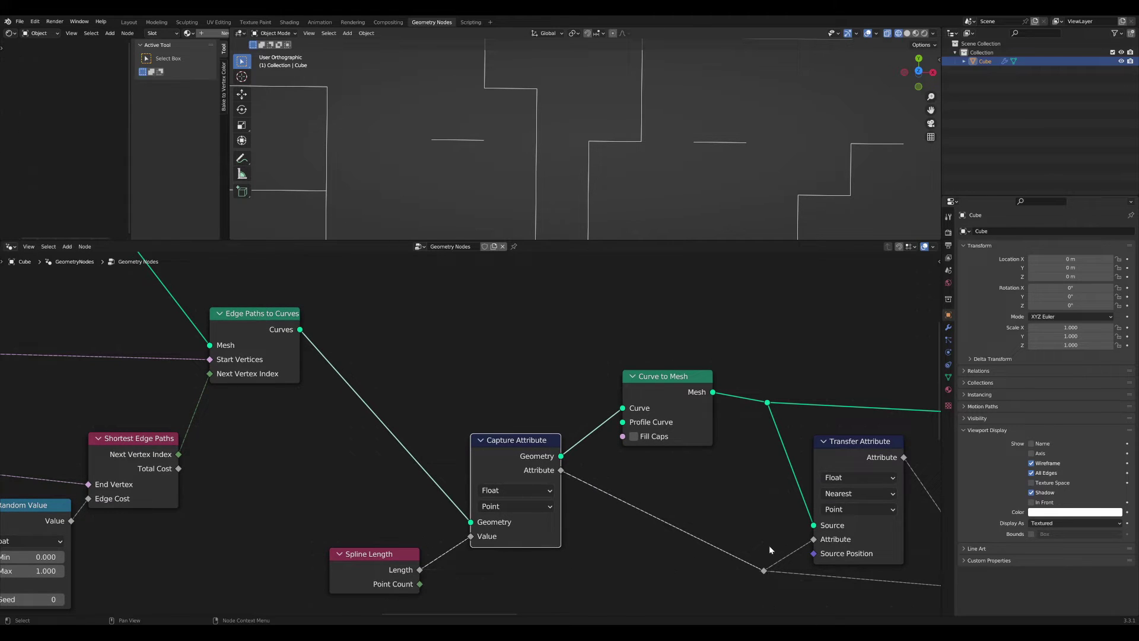
- Enlarge the 3D viewport and examine the gaps and isolated segments between the remaining curves
scroll(769, 545, down, 4)
scroll(682, 223, down, 4)
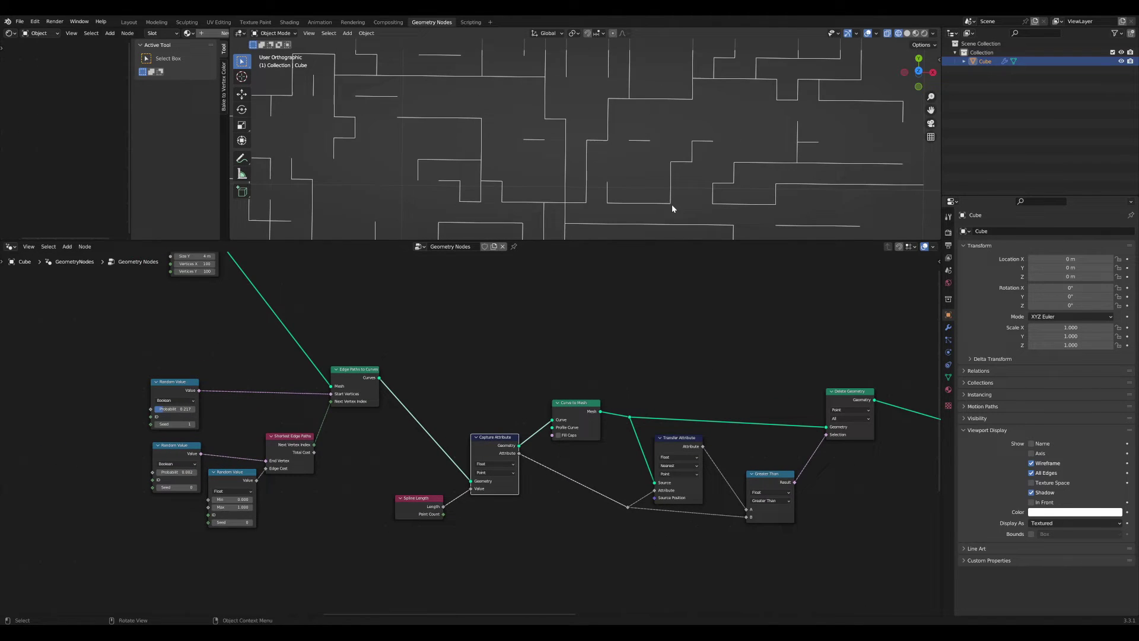
scroll(672, 208, up, 2)
scroll(656, 147, up, 3)
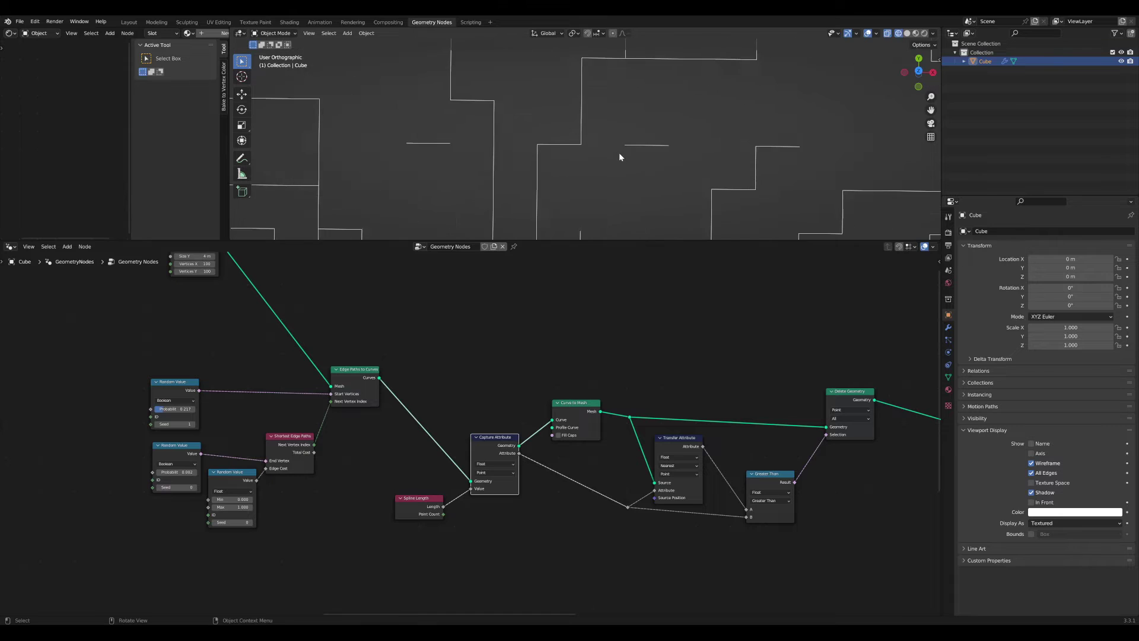
drag(633, 239, 633, 348)
scroll(613, 254, down, 4)
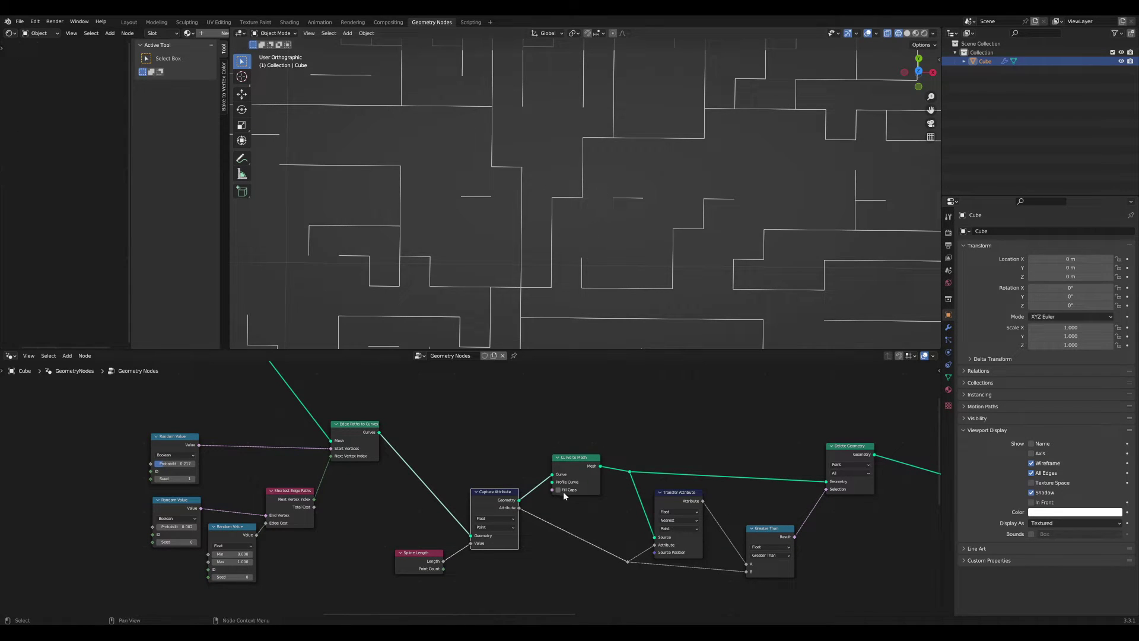
drag(569, 458, 566, 452)
scroll(620, 256, up, 5)
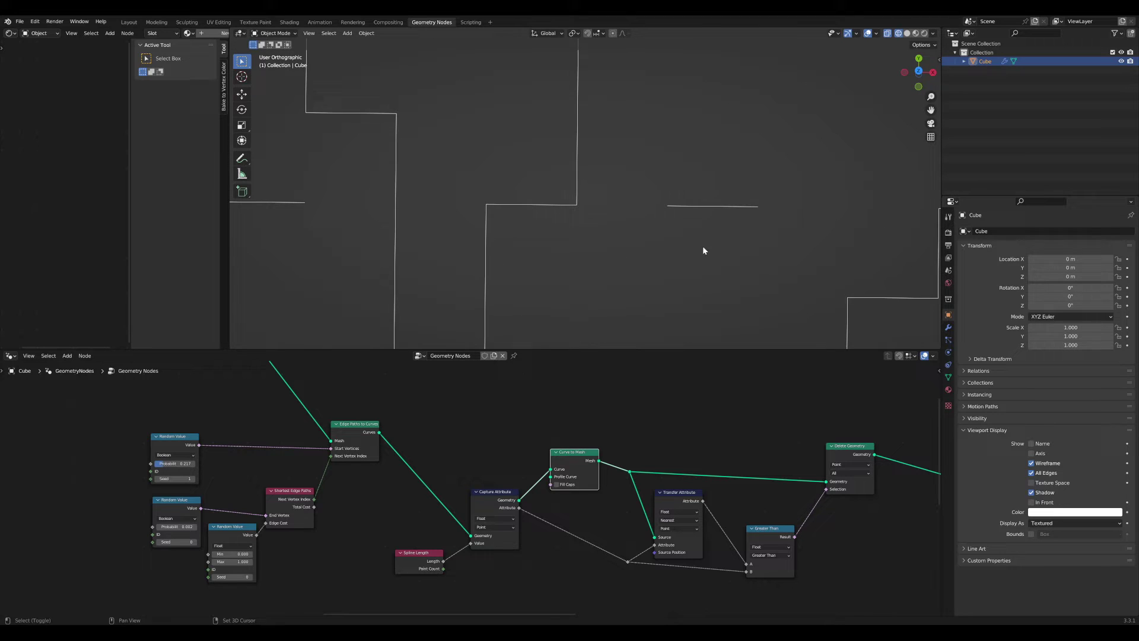
scroll(596, 231, down, 2)
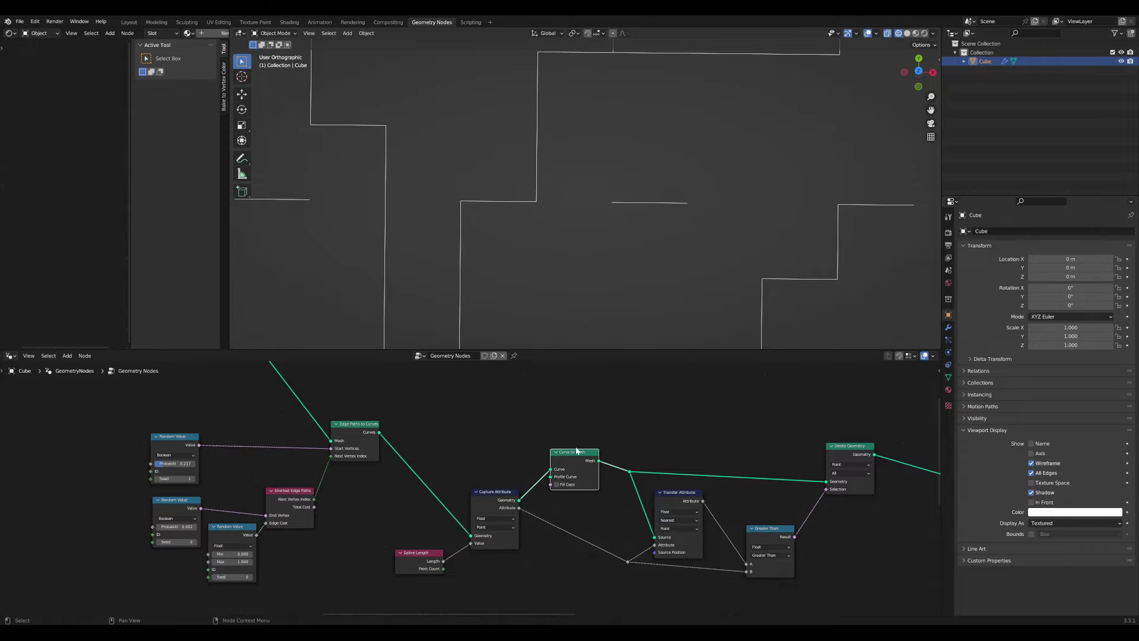
drag(576, 452, 578, 457)
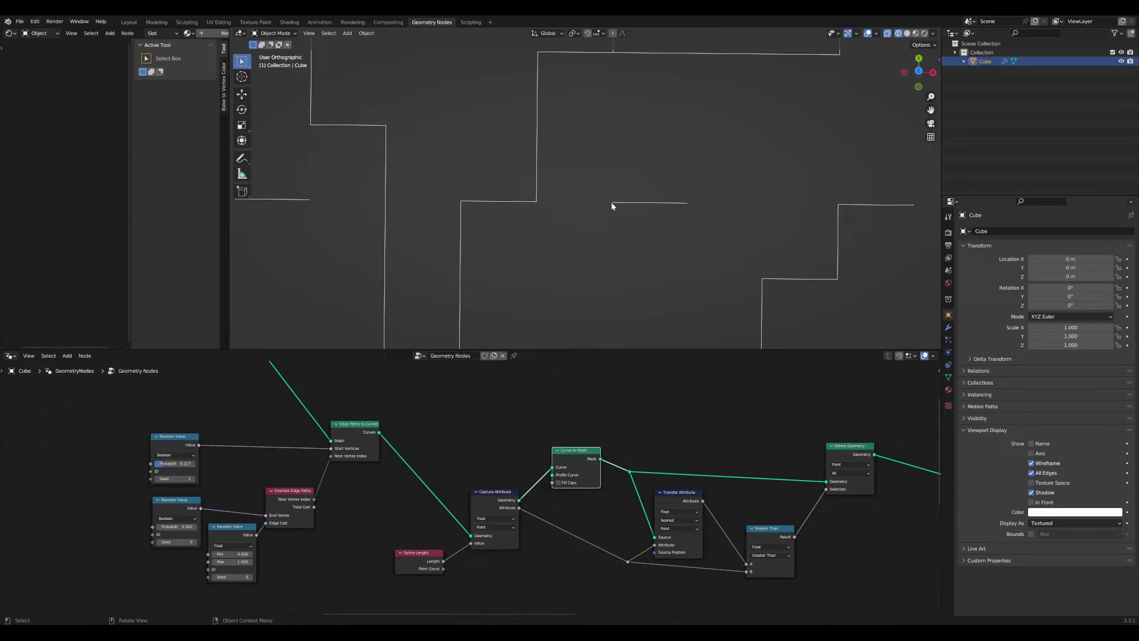
scroll(616, 469, up, 2)
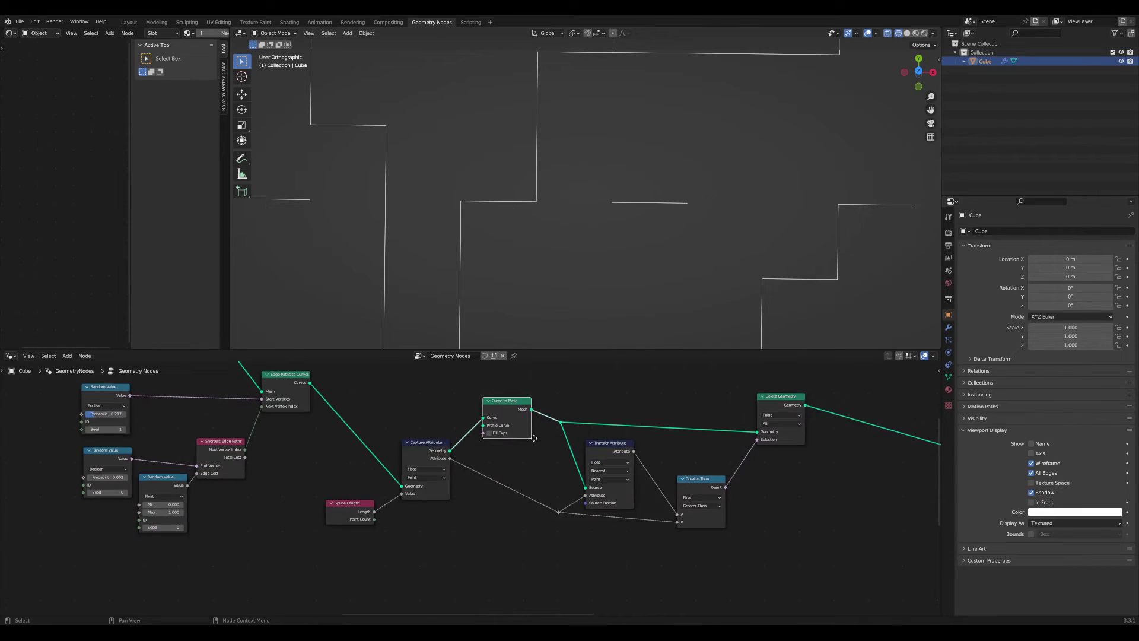
- Move the captured length's reroute below the Transfer Attribute node and set that node's domain to Edge
key(g)
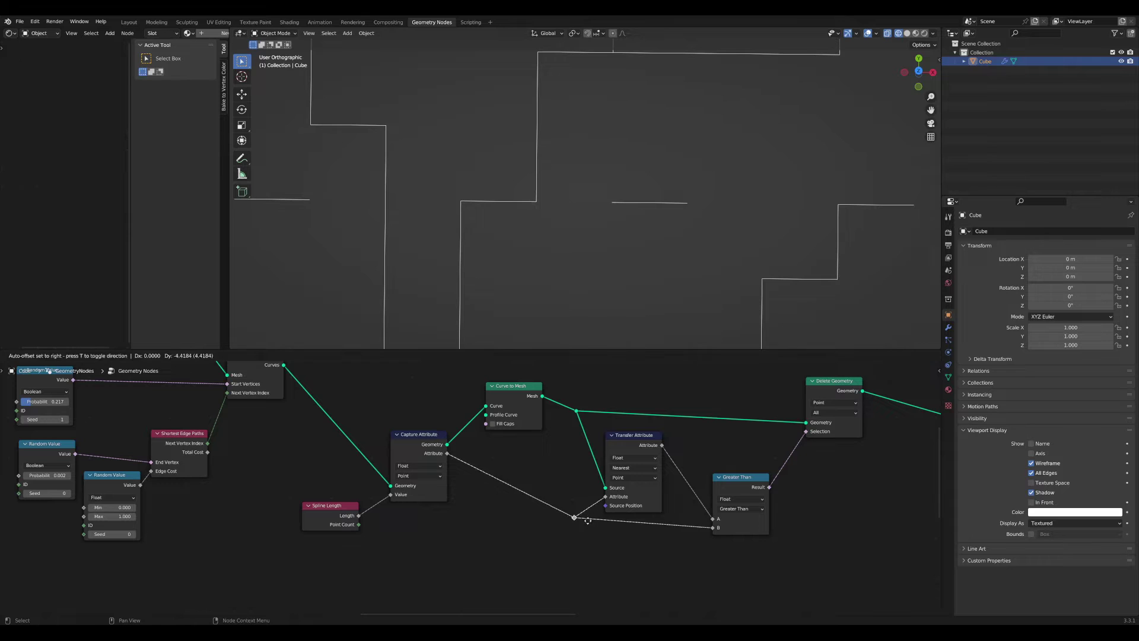
drag(590, 533, 589, 532)
scroll(589, 532, up, 2)
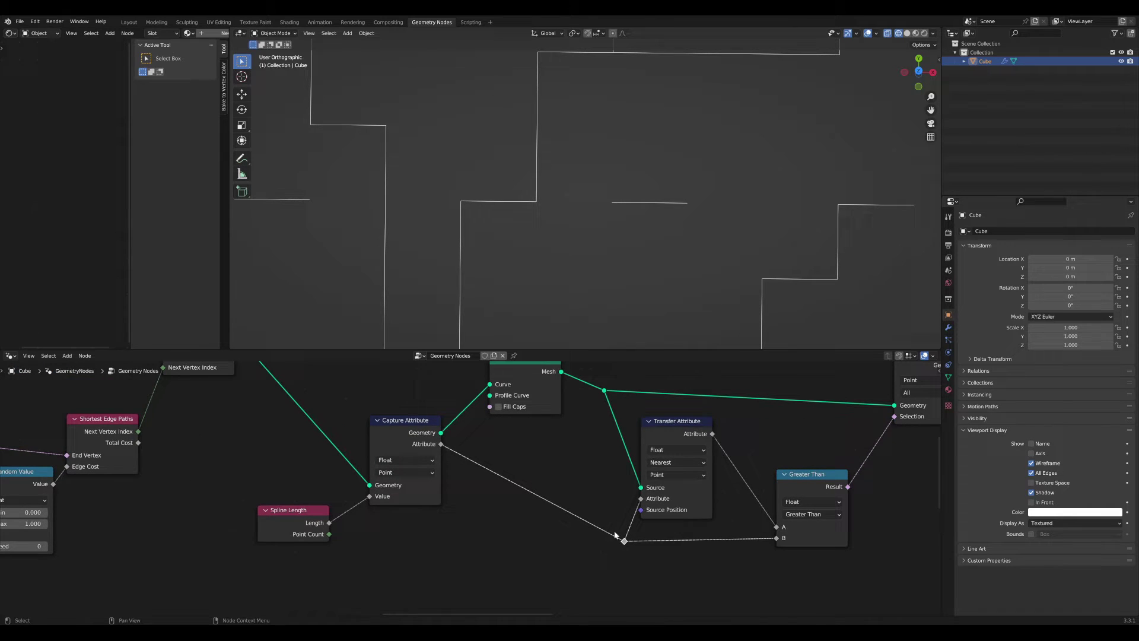
middle_drag(594, 522, 458, 534)
scroll(465, 498, up, 3)
drag(560, 417, 562, 418)
click(547, 482)
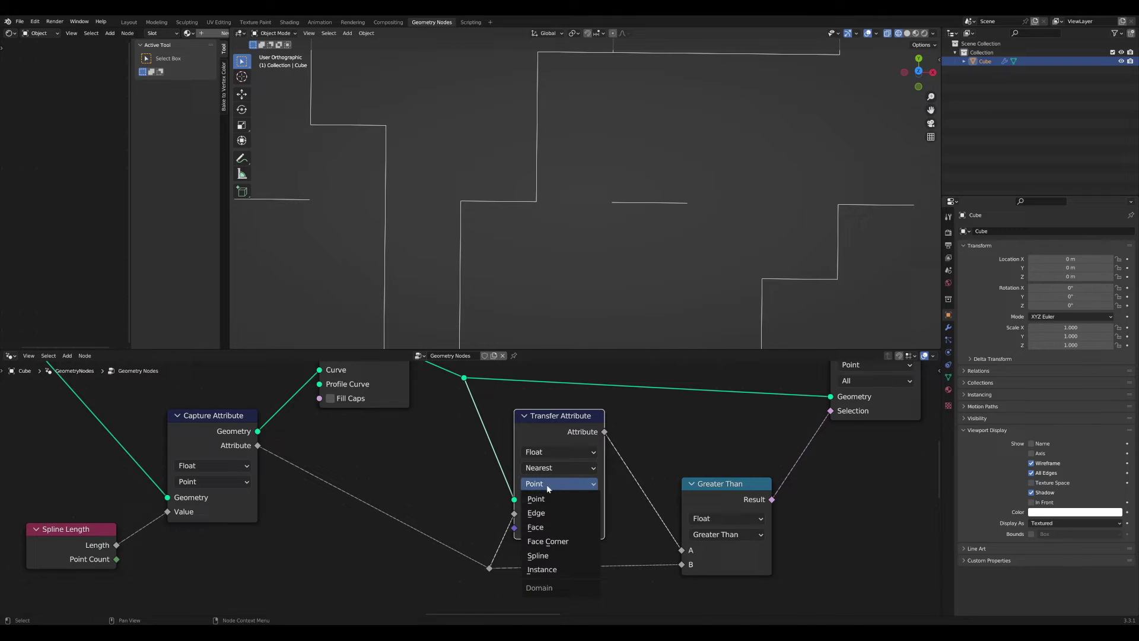
click(545, 514)
- Set the Delete Geometry node's domain to Edge and check the whole branching pattern in the viewport
middle_drag(550, 496, 386, 536)
click(737, 421)
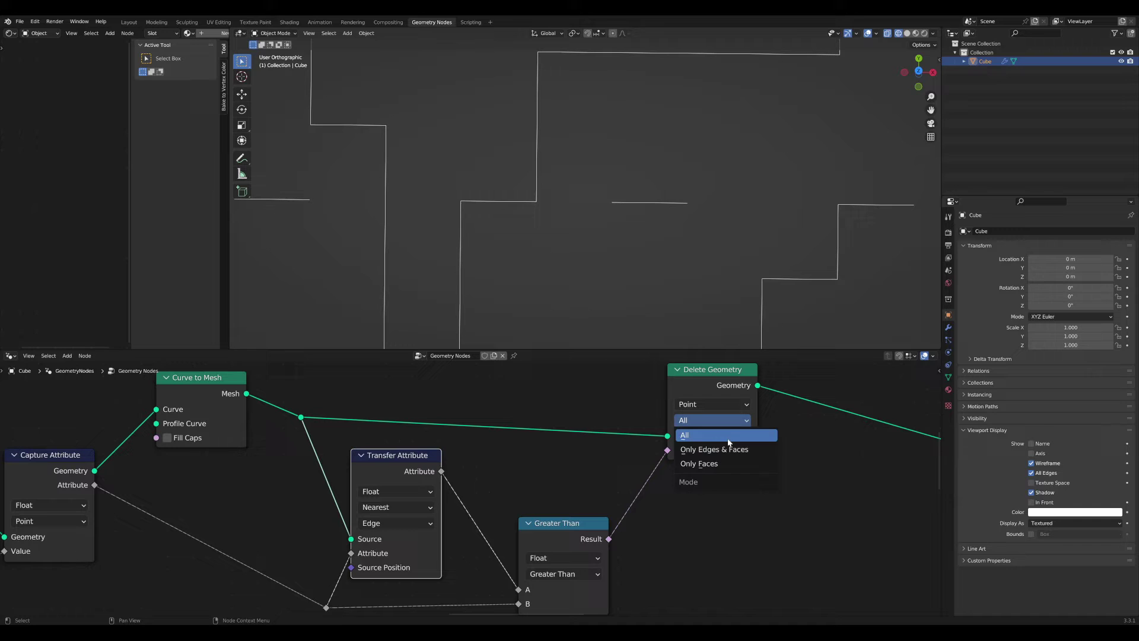
click(719, 405)
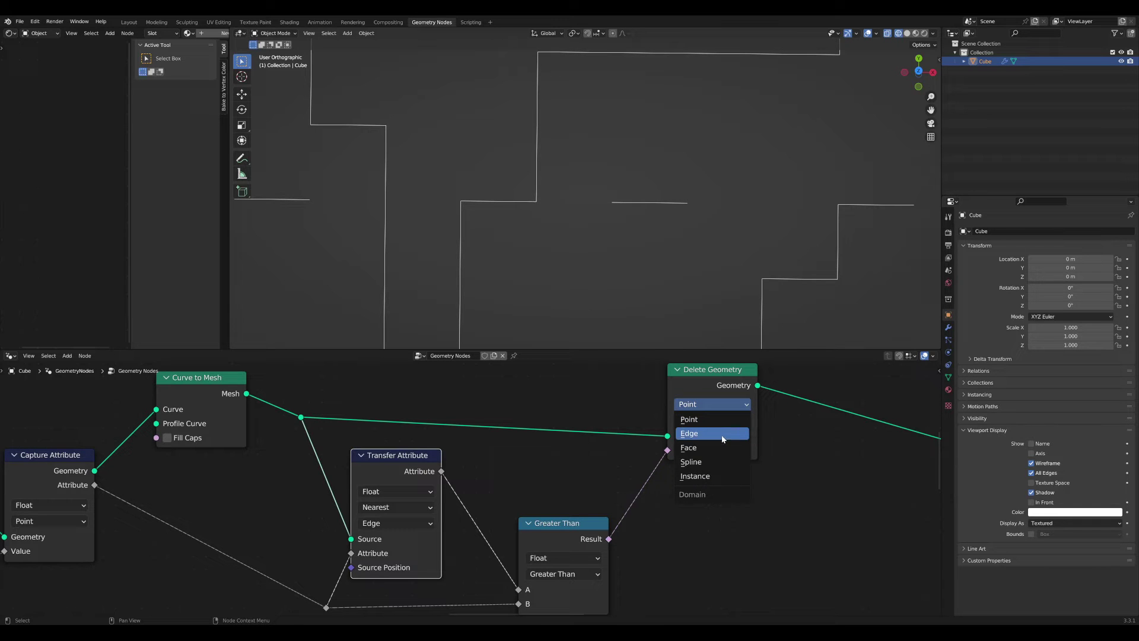
scroll(721, 436, down, 4)
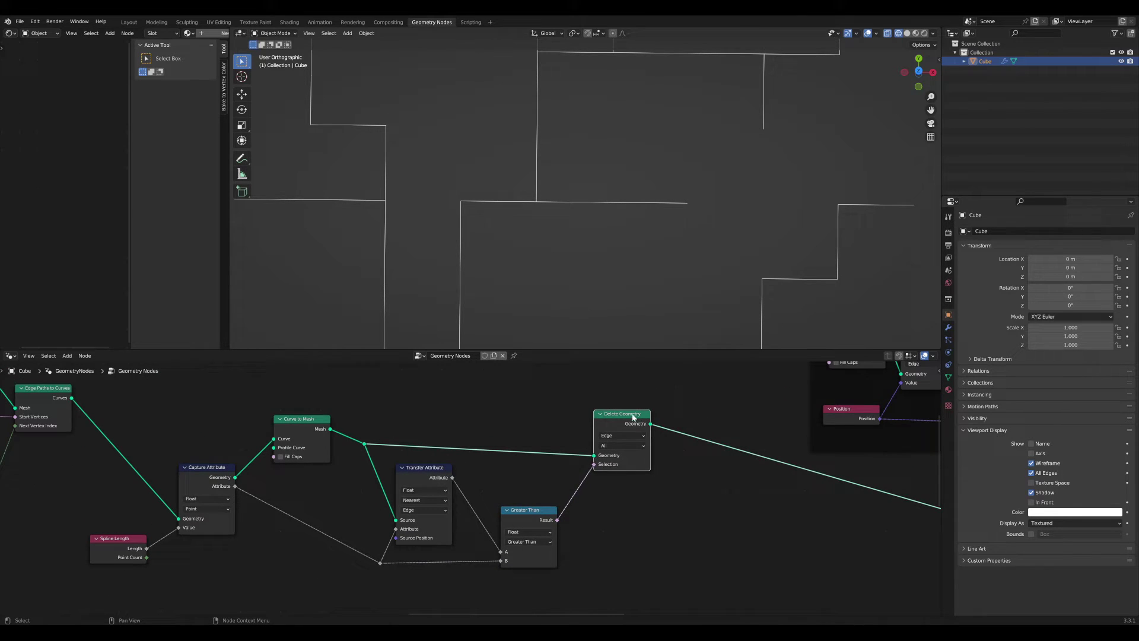
scroll(553, 166, down, 2)
scroll(553, 165, down, 5)
scroll(377, 415, down, 3)
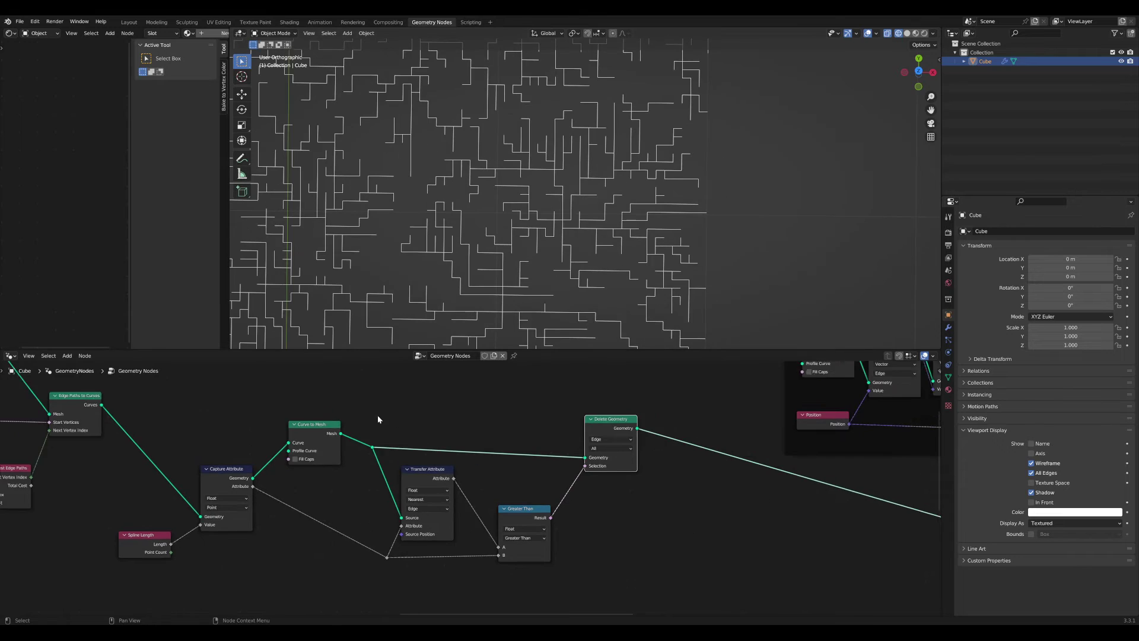
scroll(501, 417, up, 1)
drag(359, 417, 359, 425)
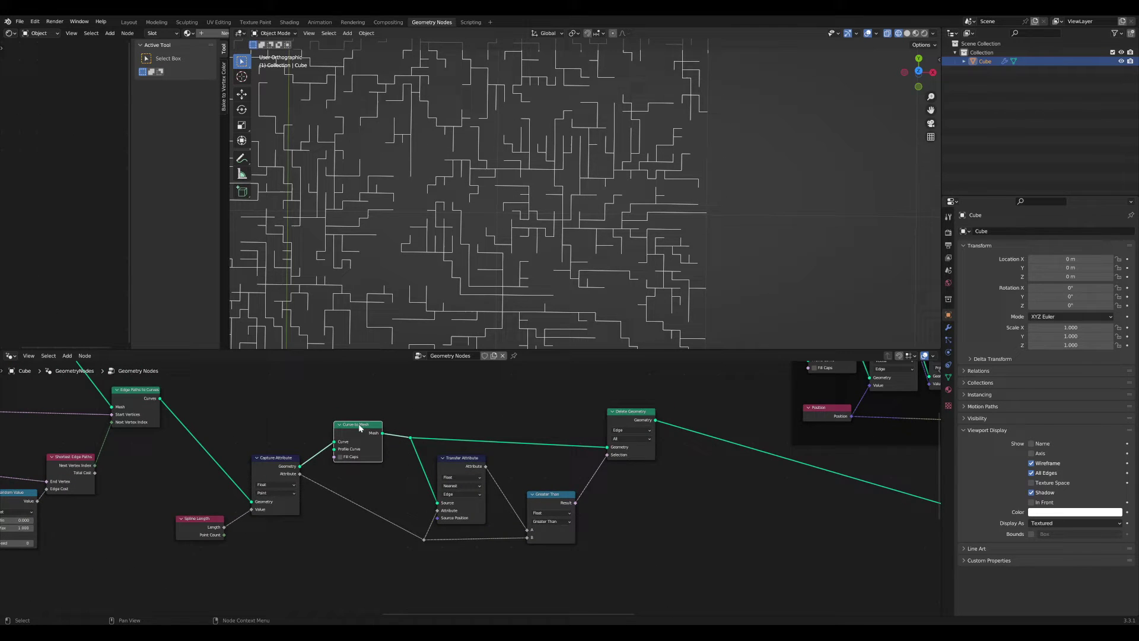
scroll(542, 451, up, 3)
middle_drag(543, 453, 373, 481)
scroll(522, 457, down, 3)
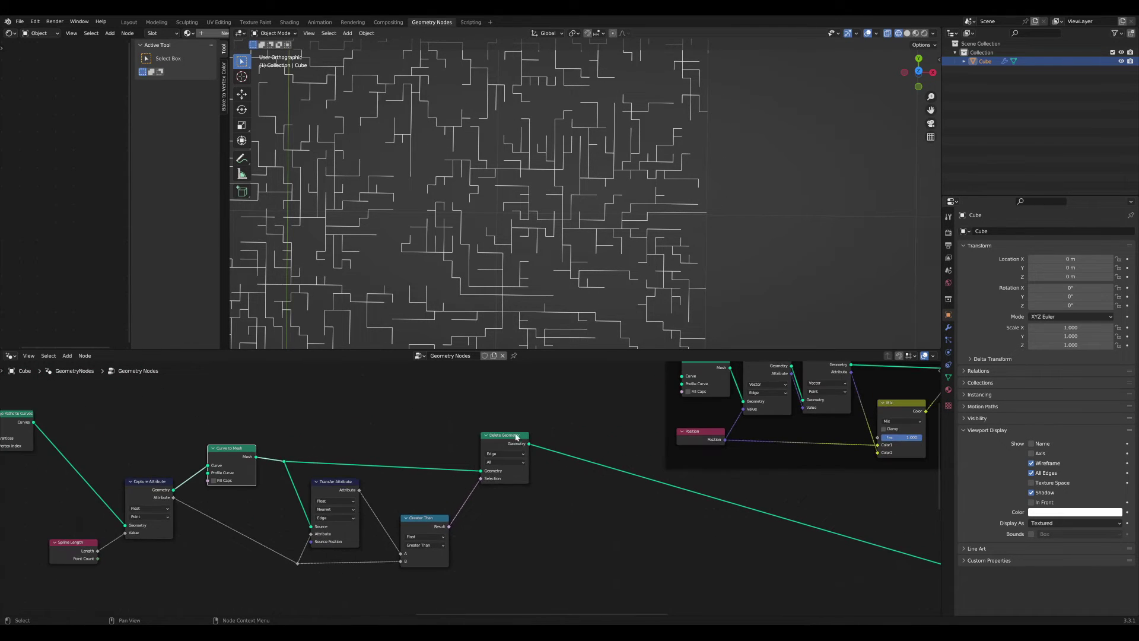
drag(516, 438, 496, 440)
- Insert a Mesh to Curve node on the output link of Delete Geometry
middle_drag(556, 439, 507, 480)
scroll(518, 475, up, 2)
key(shift+a)
text(sc)
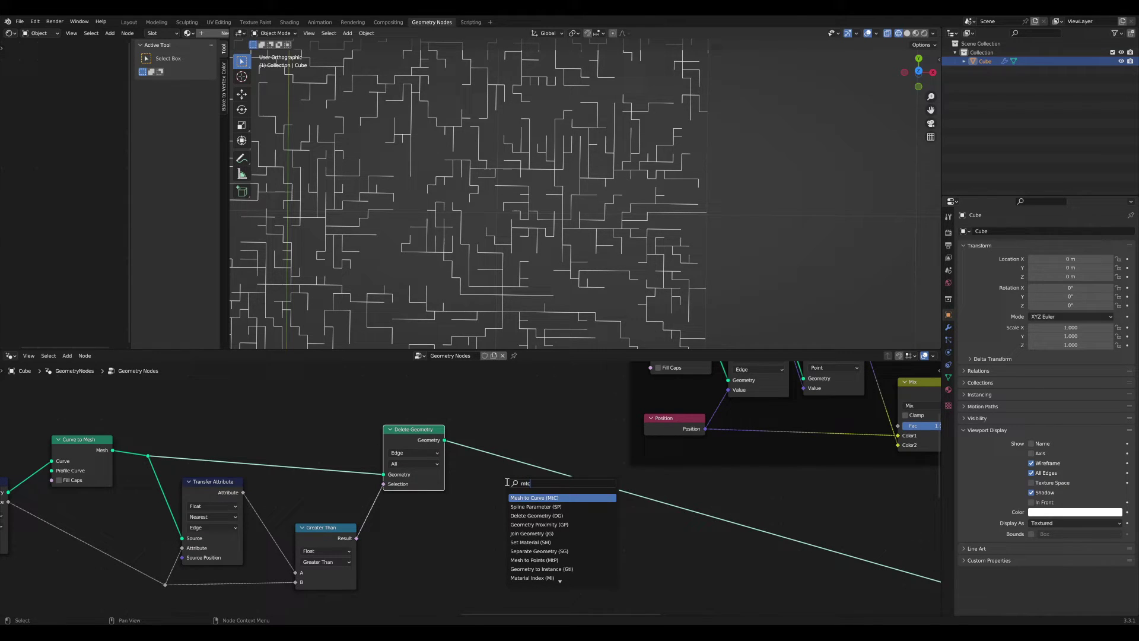
key(Return)
click(498, 451)
scroll(526, 432, down, 1)
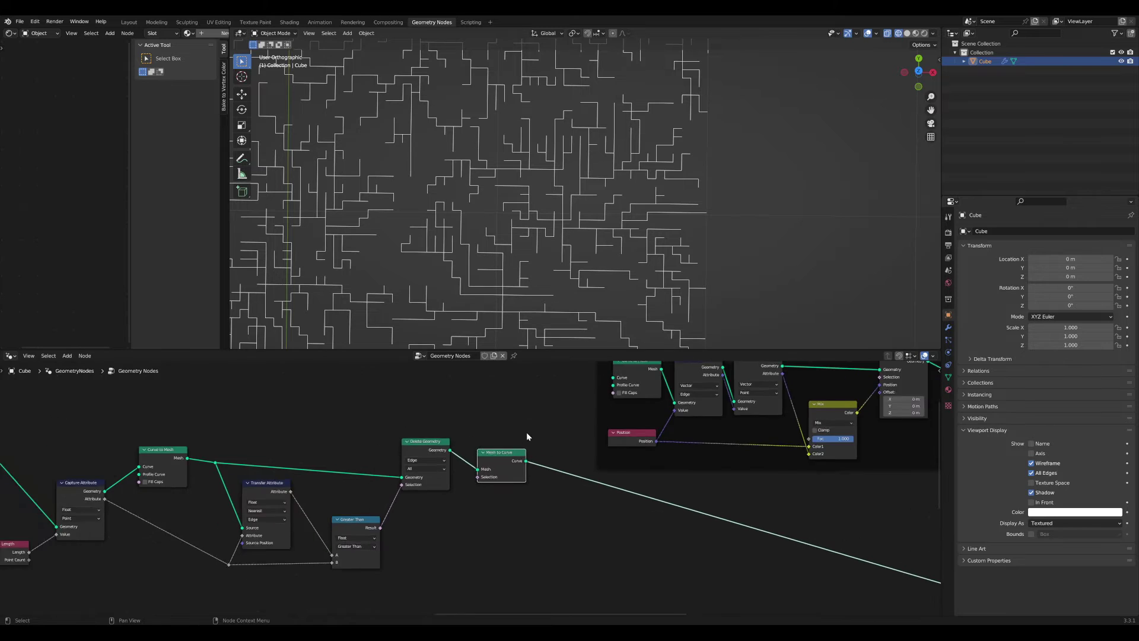
- Link the Mesh to Curve output to the Curve input of Curve to Mesh in the smooth mesh frame
scroll(527, 437, up, 3)
middle_drag(527, 437, 425, 454)
scroll(462, 472, down, 8)
scroll(425, 455, up, 4)
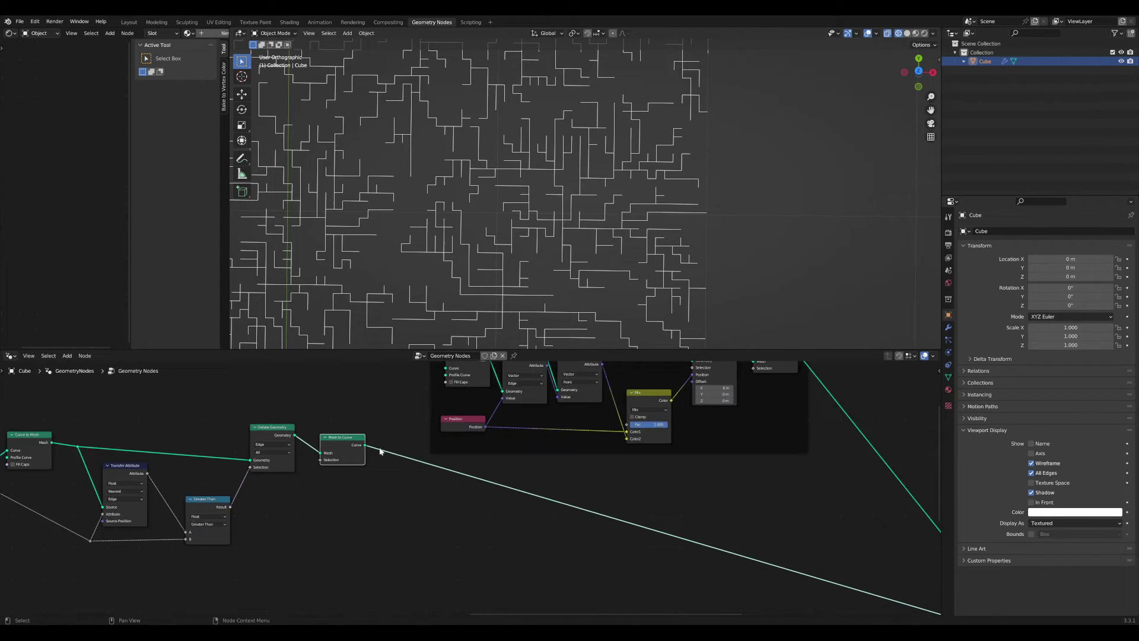
scroll(446, 521, up, 3)
drag(413, 537, 481, 473)
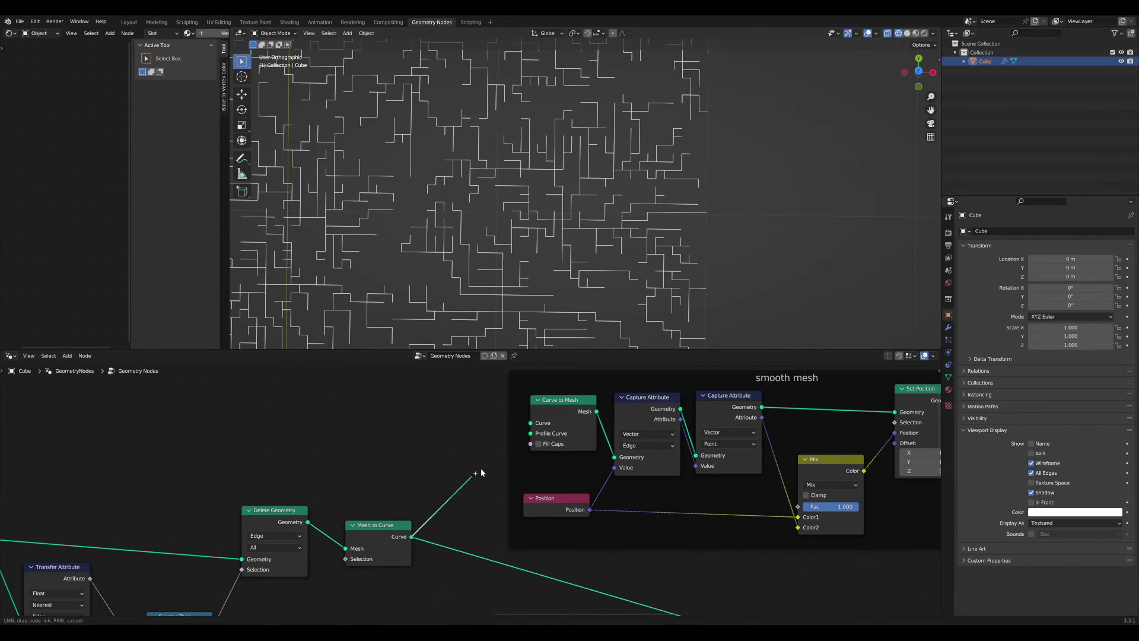
drag(373, 534, 372, 540)
scroll(370, 506, down, 1)
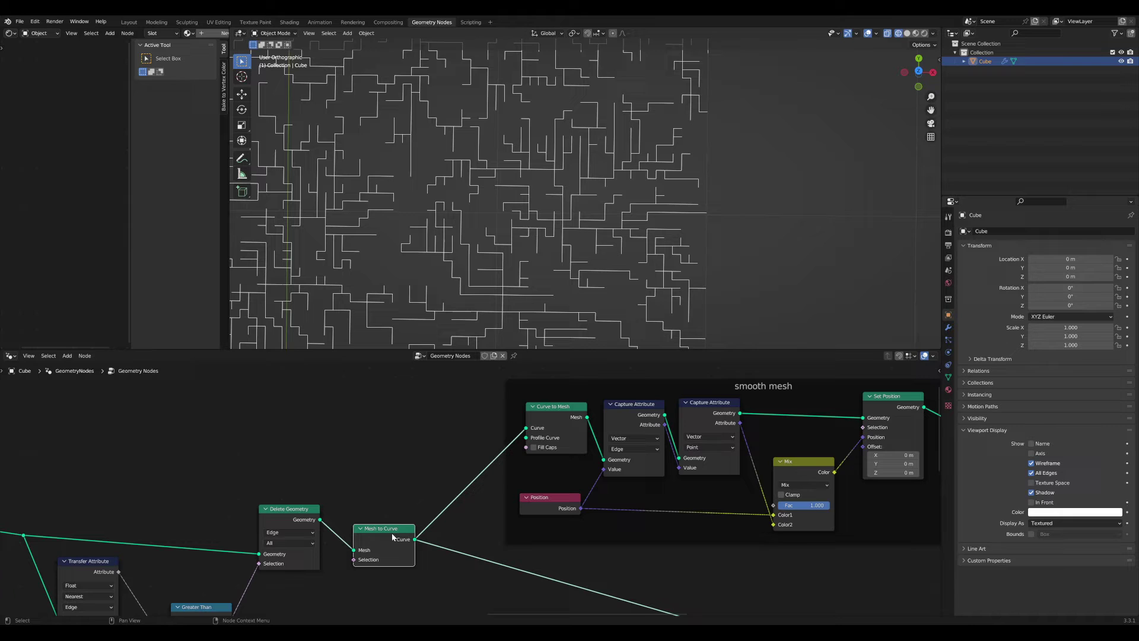
scroll(484, 483, down, 8)
middle_drag(463, 498, 679, 422)
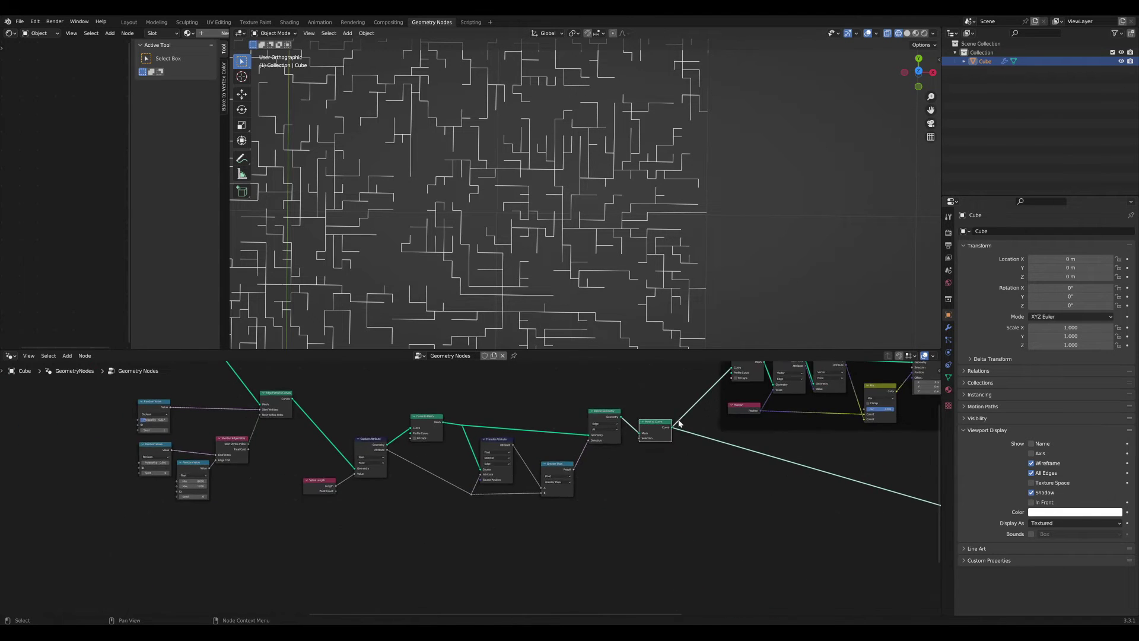
scroll(678, 424, up, 2)
drag(358, 435, 366, 435)
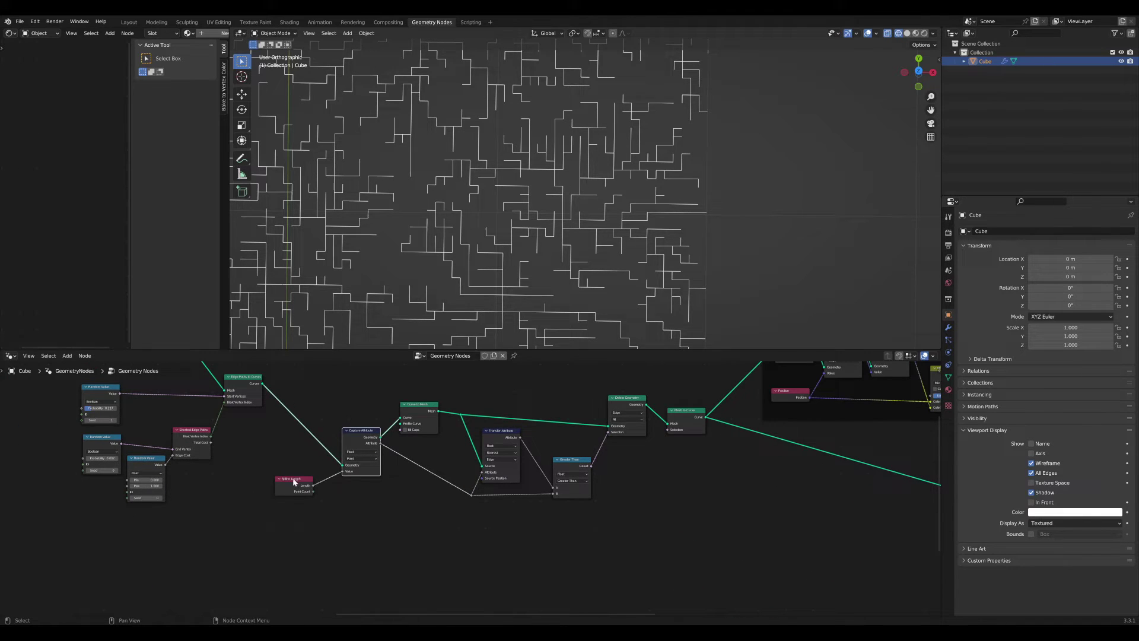
- Connect the final Curve to Mesh node to the output and inspect the thick root branches for leftover overlapping pieces
drag(293, 481, 306, 481)
middle_drag(619, 486, 605, 502)
scroll(604, 502, down, 1)
drag(661, 434, 663, 435)
scroll(615, 468, down, 1)
scroll(598, 474, down, 2)
middle_drag(653, 504, 365, 458)
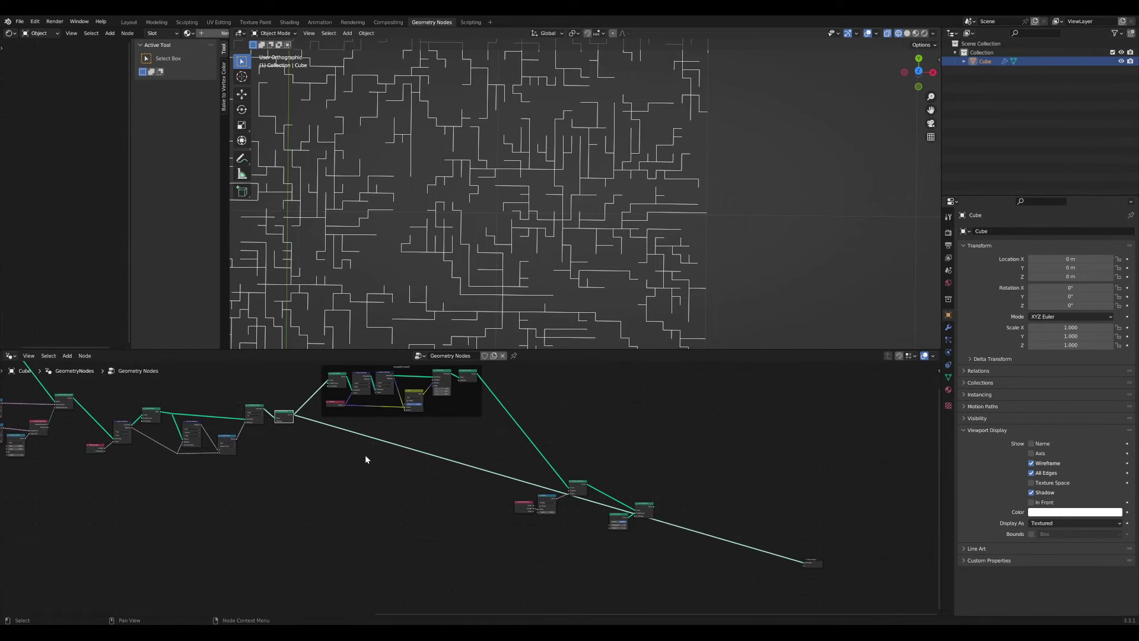
scroll(458, 481, up, 2)
ctrl+shift+click(750, 517)
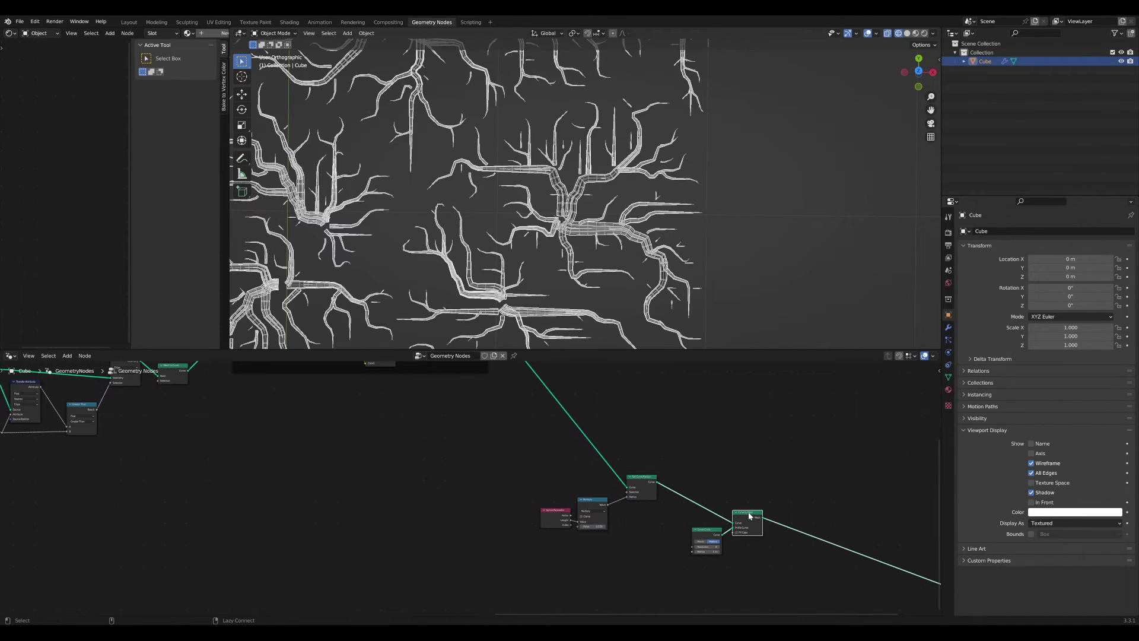
scroll(561, 176, up, 8)
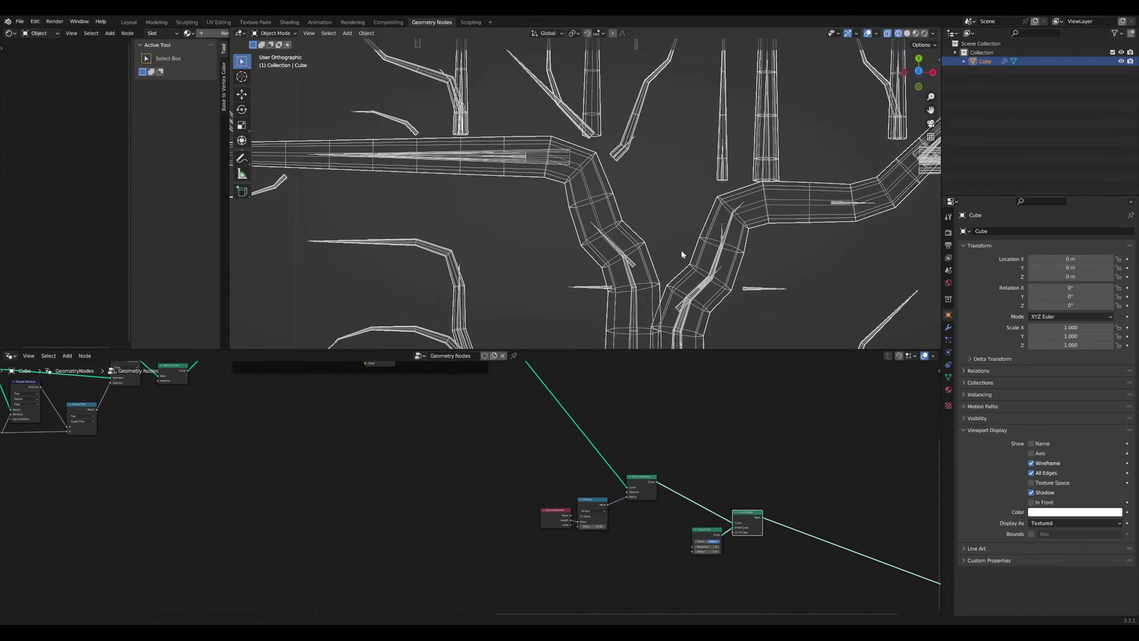
scroll(677, 253, up, 4)
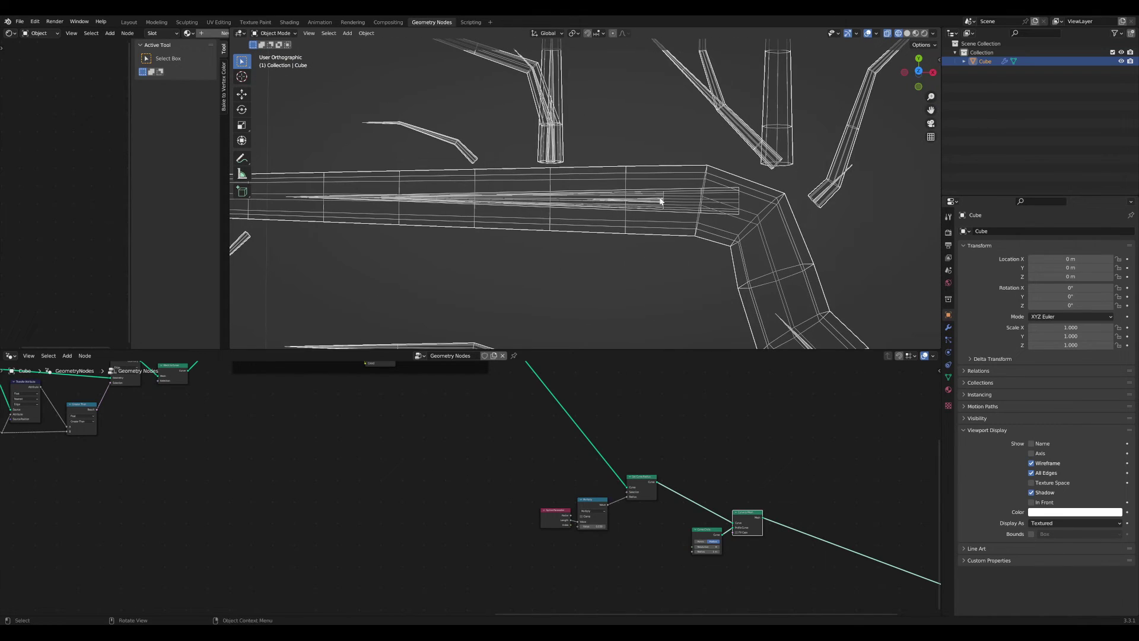
scroll(673, 210, down, 12)
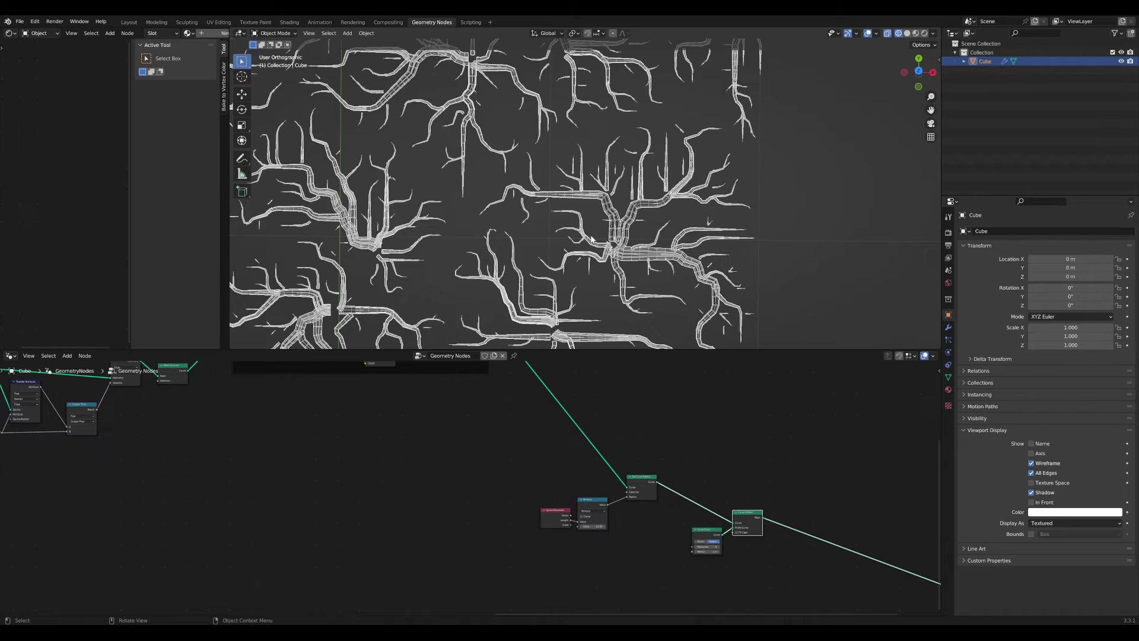
scroll(604, 251, up, 1)
scroll(454, 450, up, 5)
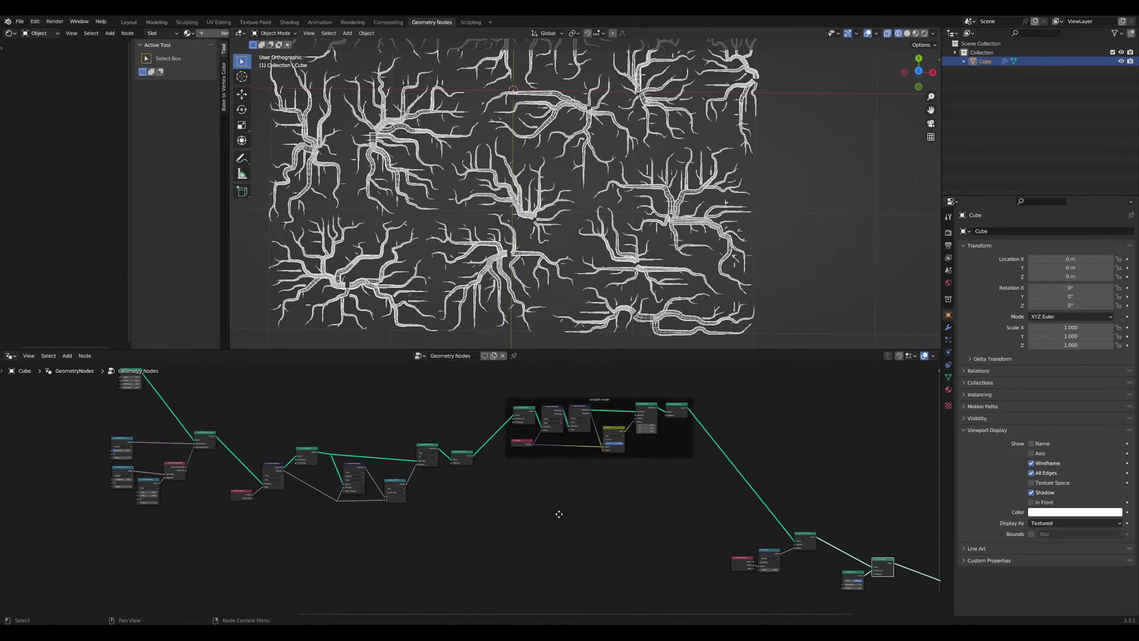
- Tidy the layout of the Transfer Attribute and Greater Than nodes in the length comparison section
middle_drag(418, 493, 571, 487)
scroll(564, 487, up, 7)
middle_drag(507, 448, 528, 498)
scroll(483, 494, up, 3)
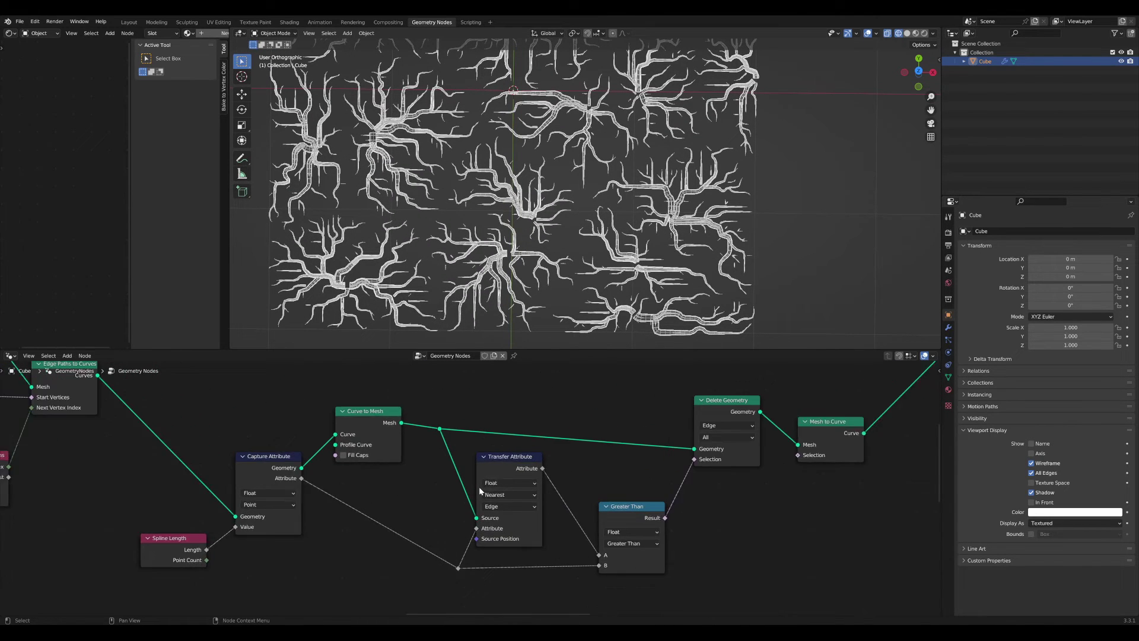
drag(513, 452, 517, 459)
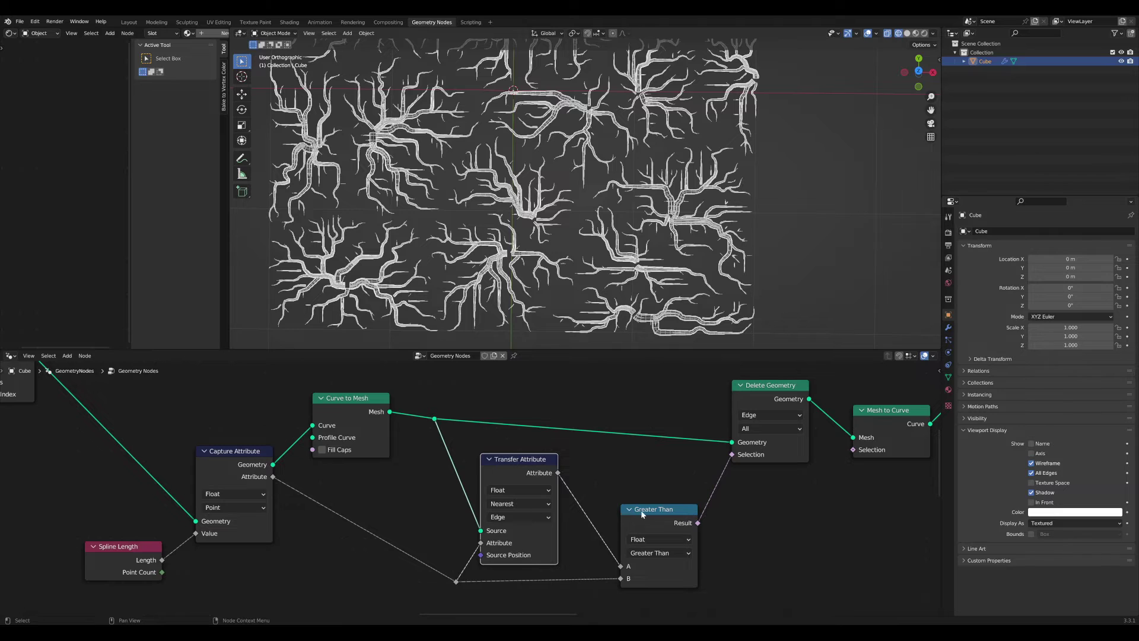
drag(642, 514, 631, 515)
drag(531, 474, 544, 468)
middle_drag(479, 428, 560, 437)
scroll(551, 446, up, 2)
scroll(552, 448, up, 1)
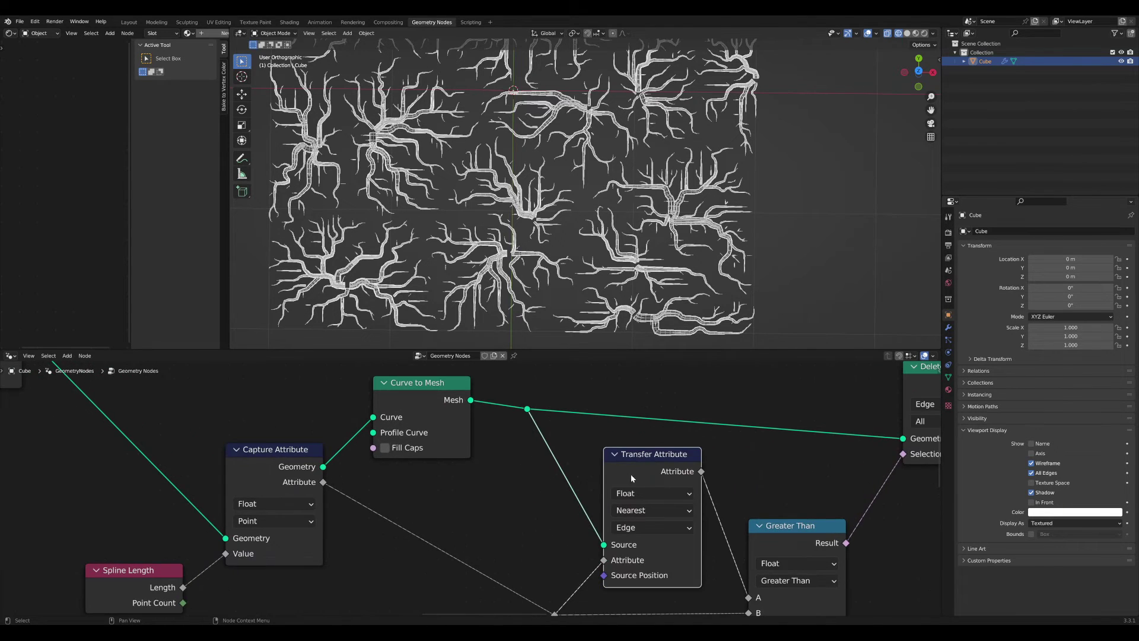
drag(653, 457, 652, 459)
drag(531, 434, 475, 407)
- Move Delete Geometry closer to the comparison nodes and shift Mesh to Curve further away from it
scroll(519, 428, down, 2)
scroll(396, 446, down, 6)
middle_drag(477, 487, 355, 471)
scroll(564, 430, up, 1)
drag(601, 402, 589, 402)
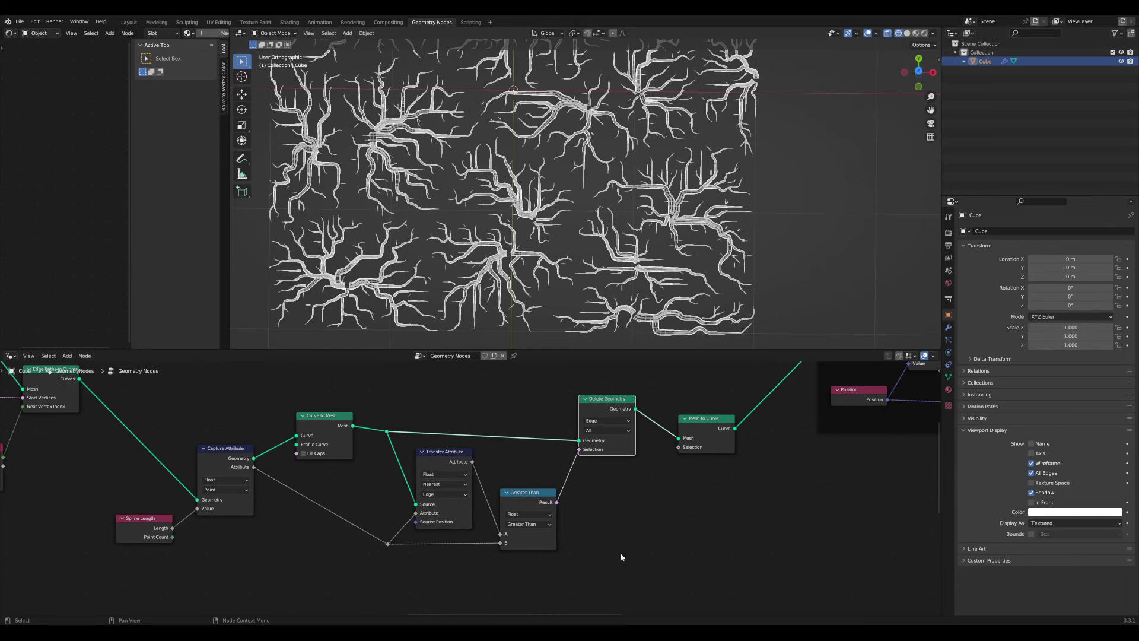
drag(709, 427, 738, 430)
- Frame the Transfer Attribute, Greater Than, Delete Geometry and reroute nodes together and label the frame "iteration"
middle_drag(638, 580, 668, 555)
scroll(670, 555, down, 1)
drag(685, 557, 408, 366)
middle_drag(449, 389, 466, 432)
key(ctrl+j)
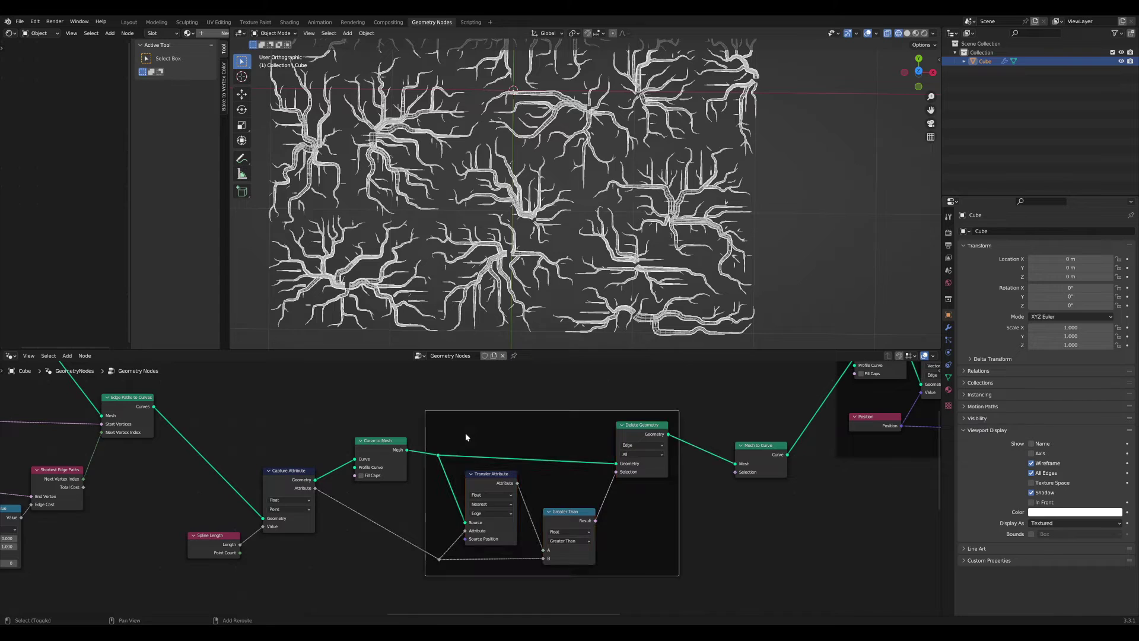
key(n)
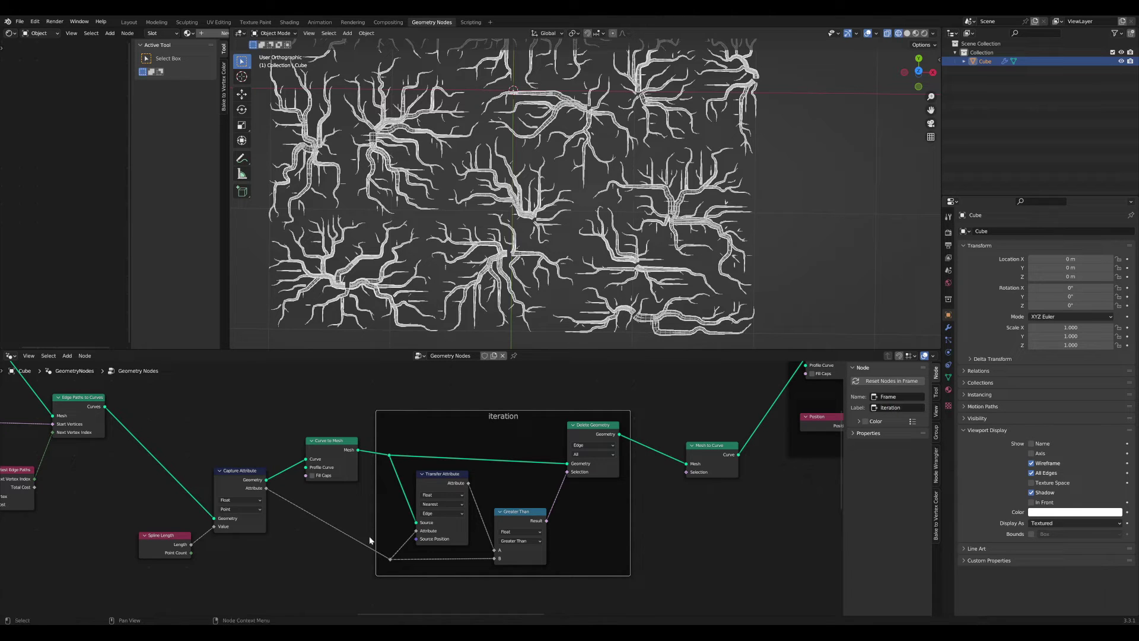
- Shift the Capture Attribute and Curve to Mesh nodes away from the iteration frame to free space around it
click(327, 442)
scroll(255, 493, down, 3)
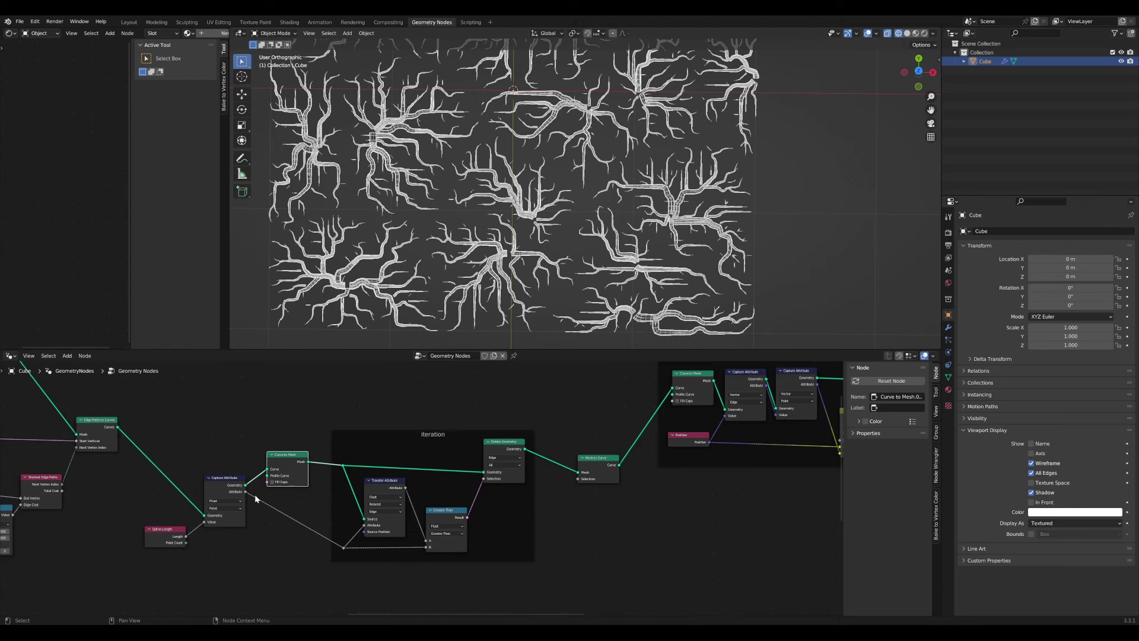
drag(326, 451, 309, 455)
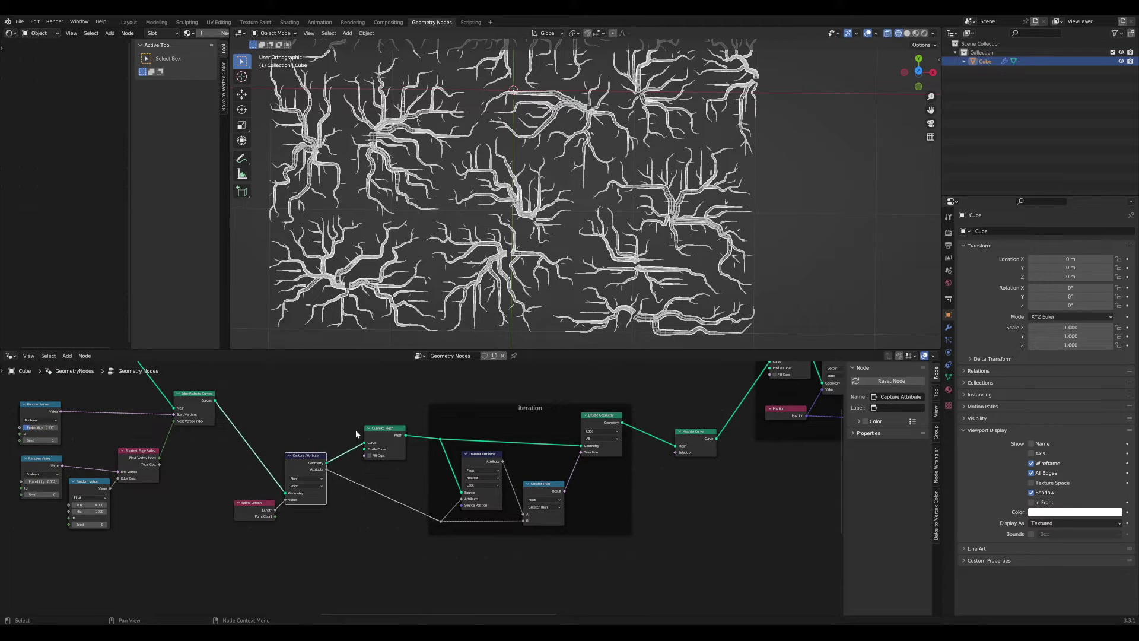
drag(374, 430, 353, 430)
- Turn the iteration frame and its contents into a node group
middle_drag(668, 564, 613, 568)
drag(613, 571, 354, 381)
key(ctrl+g)
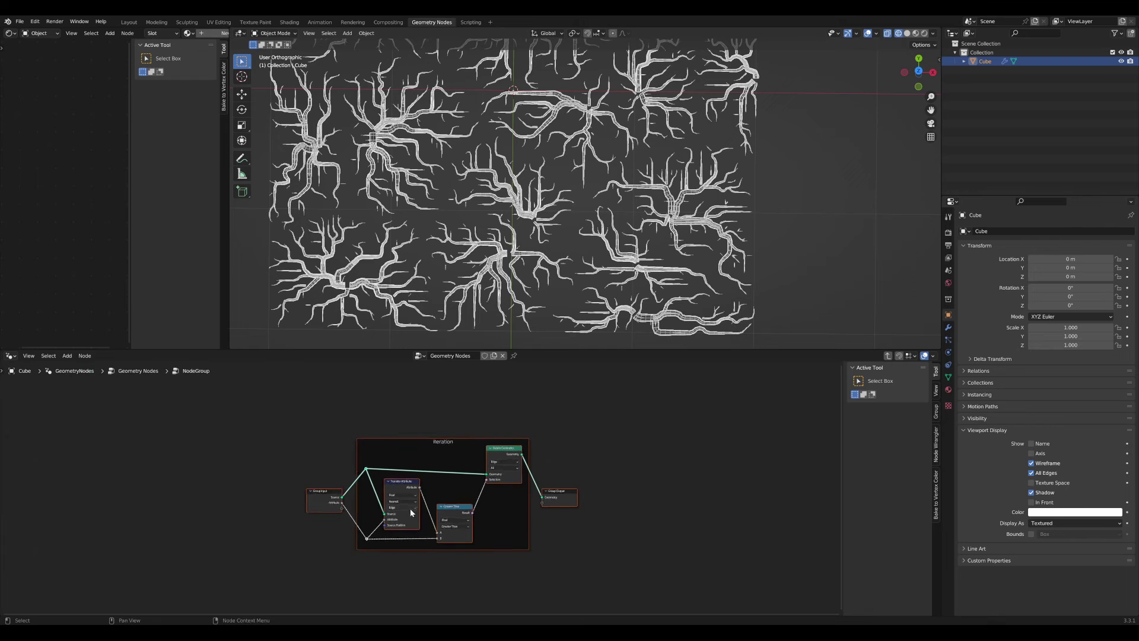
- Spread the Group Input and Group Output nodes away from the iteration frame and maximise the node editor
drag(411, 507, 643, 489)
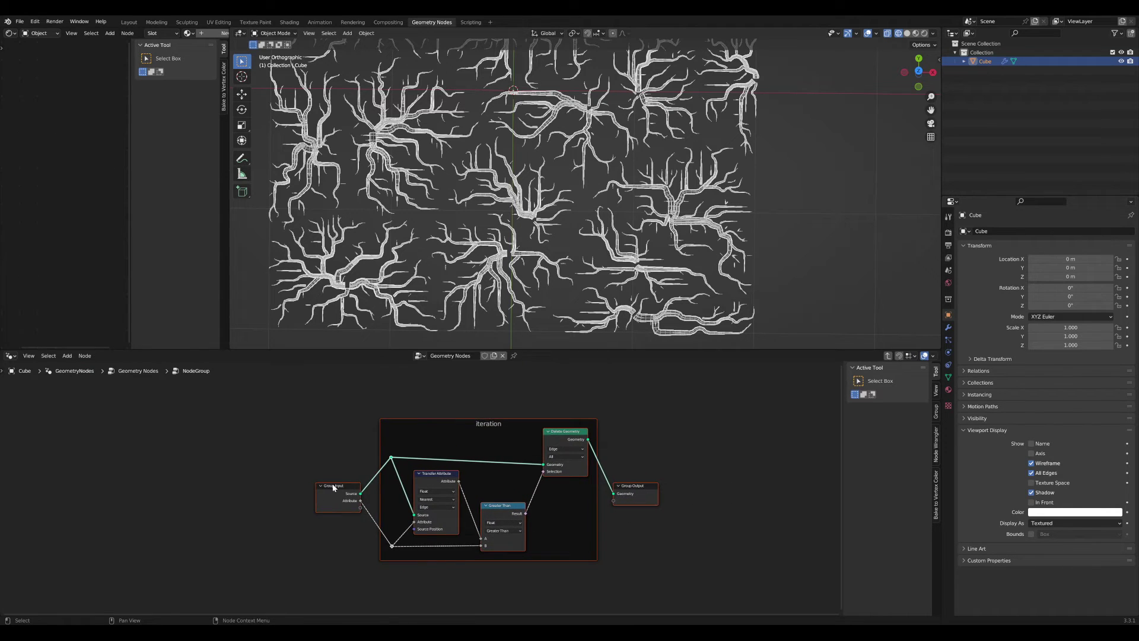
drag(331, 486, 177, 482)
key(alt+a)
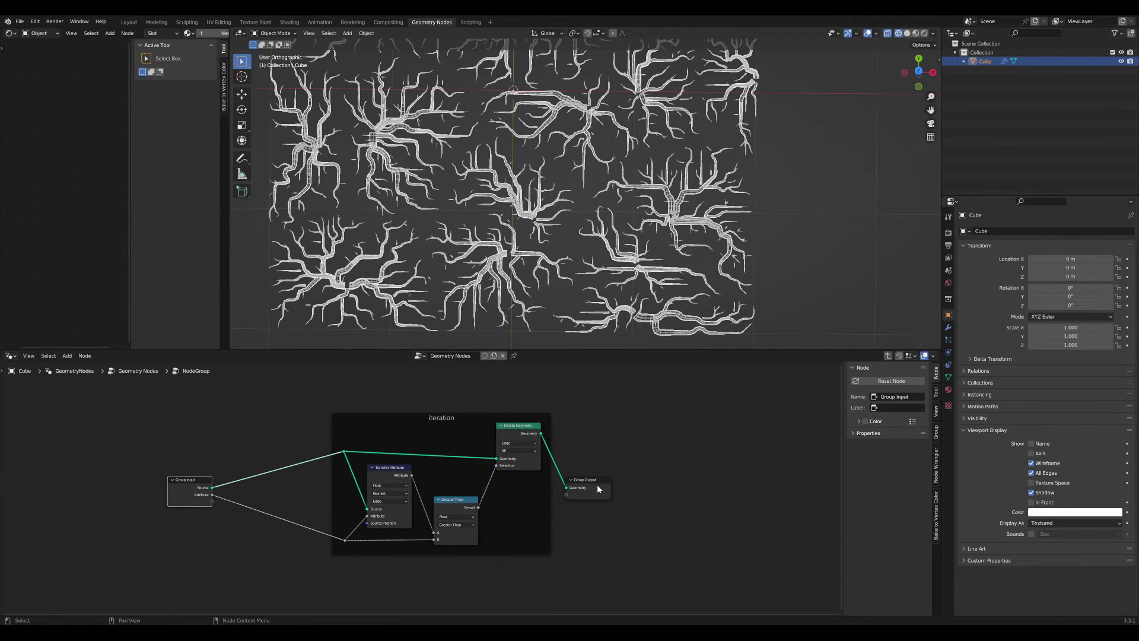
drag(597, 488, 712, 473)
key(ctrl+space)
- Duplicate the iteration frame straight below and feed its reroutes from the first frame's Delete Geometry output and attribute reroute
scroll(665, 466, up, 2)
drag(764, 507, 458, 243)
scroll(490, 244, down, 3)
key(shift+d)
key(y)
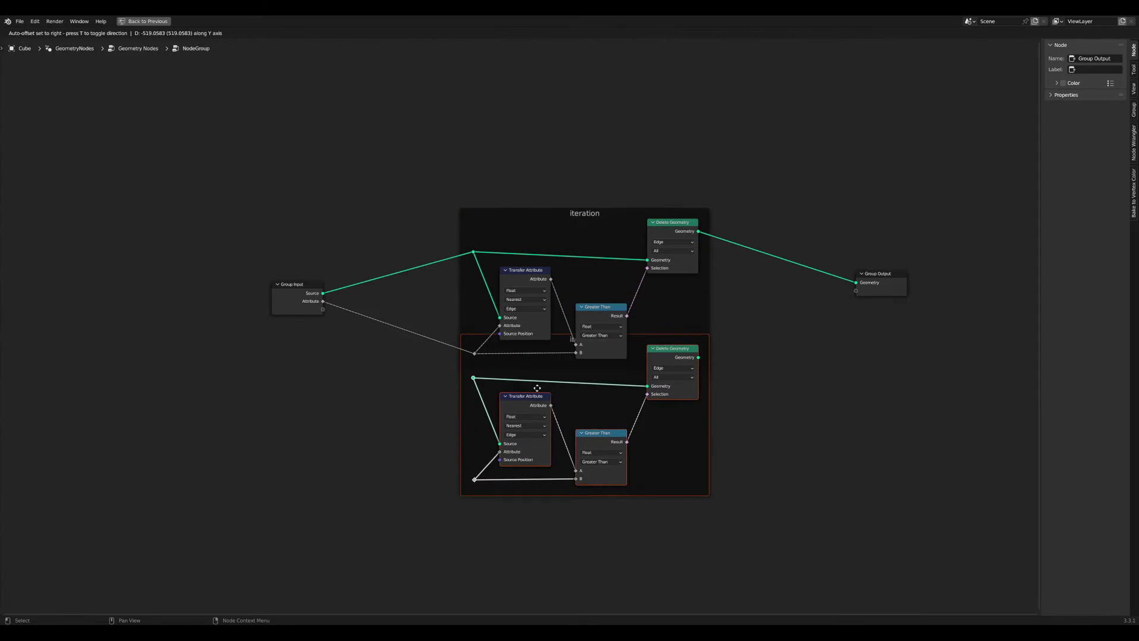
click(549, 441)
drag(698, 231, 607, 373)
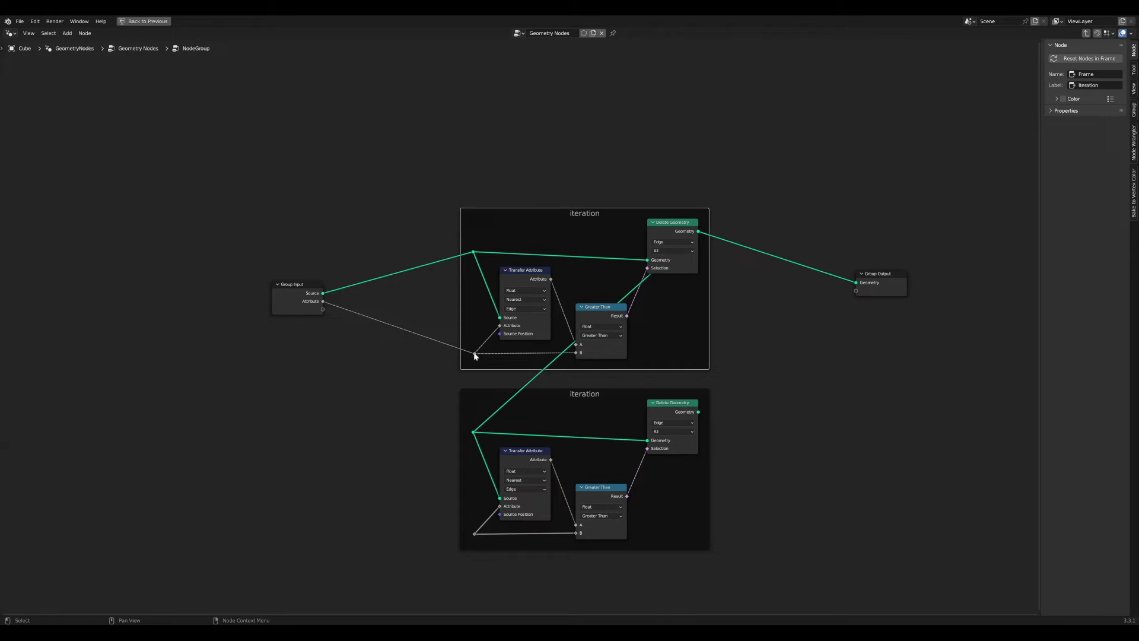
drag(475, 354, 475, 534)
- Duplicate the second iteration frame and place the copy below it as a third iteration
scroll(536, 528, down, 3)
drag(706, 544, 407, 371)
middle_drag(445, 375, 461, 266)
key(shift+d)
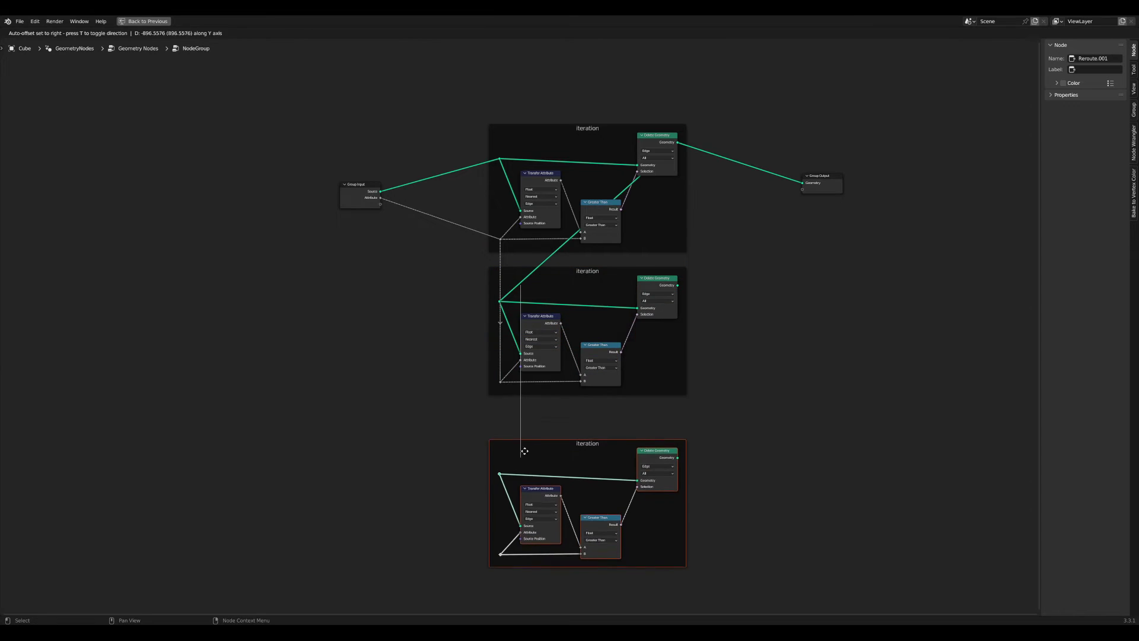
click(526, 430)
- Link the second iteration's Delete Geometry output and attribute reroute to the third frame's reroutes, then nudge that frame up slightly
scroll(640, 375, up, 5)
drag(753, 266, 702, 356)
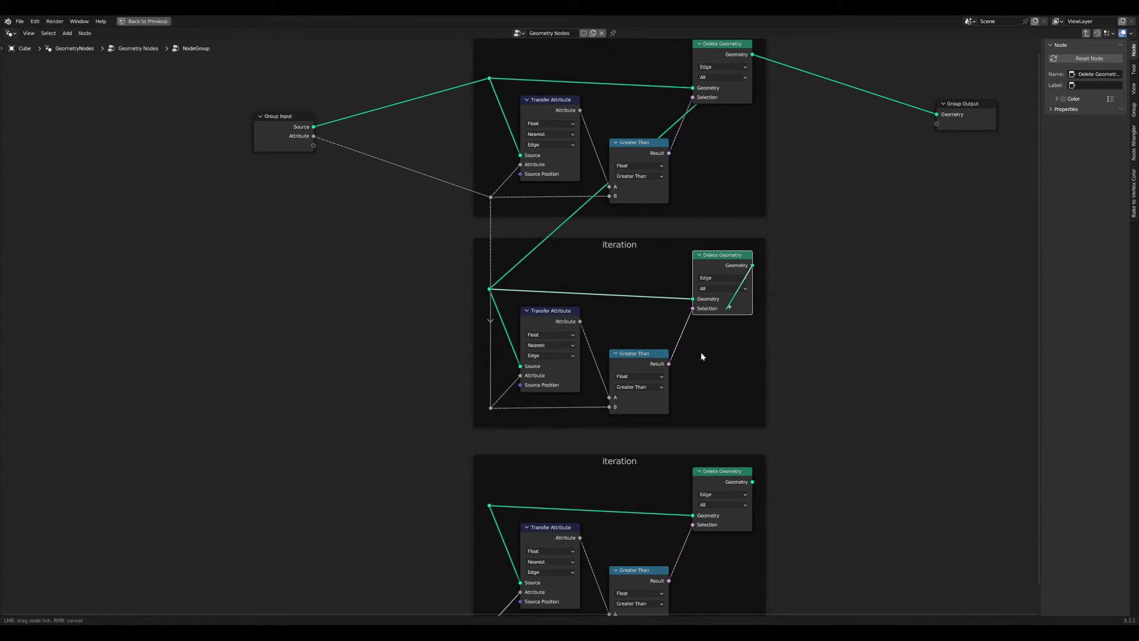
scroll(493, 429, down, 4)
middle_drag(495, 450, 499, 371)
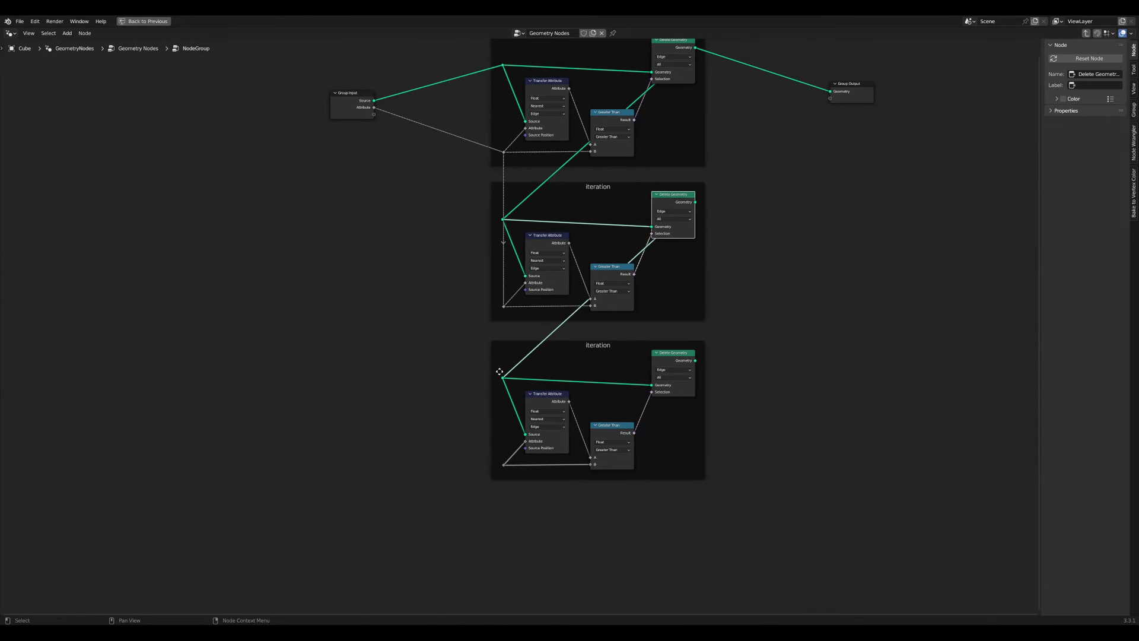
drag(502, 308, 486, 420)
drag(501, 467, 502, 465)
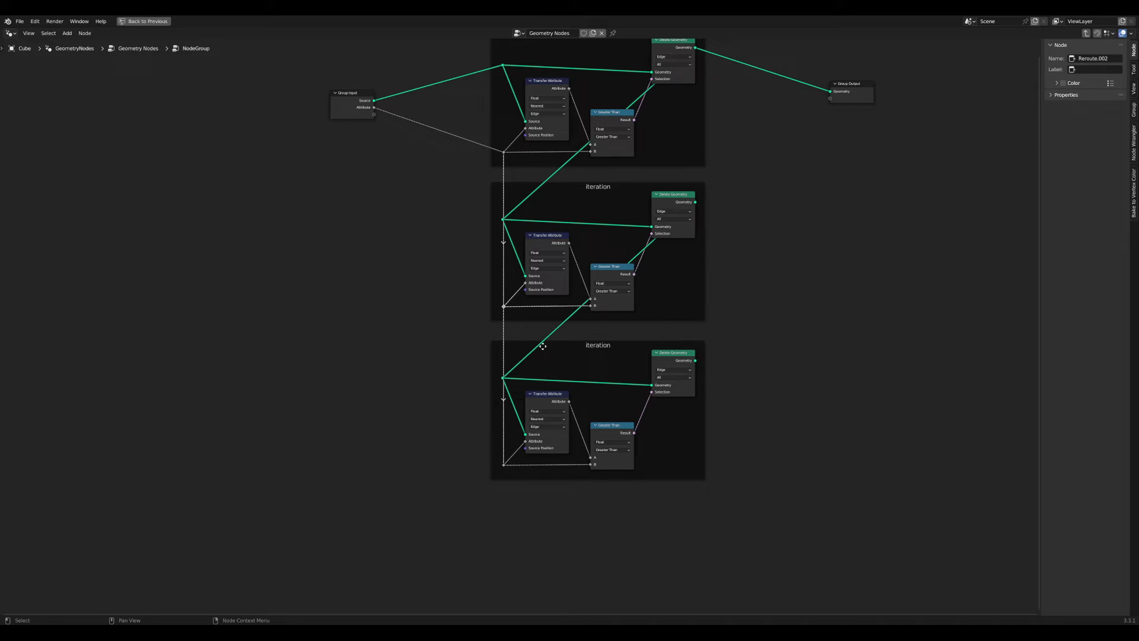
drag(520, 346, 519, 344)
scroll(519, 344, down, 2)
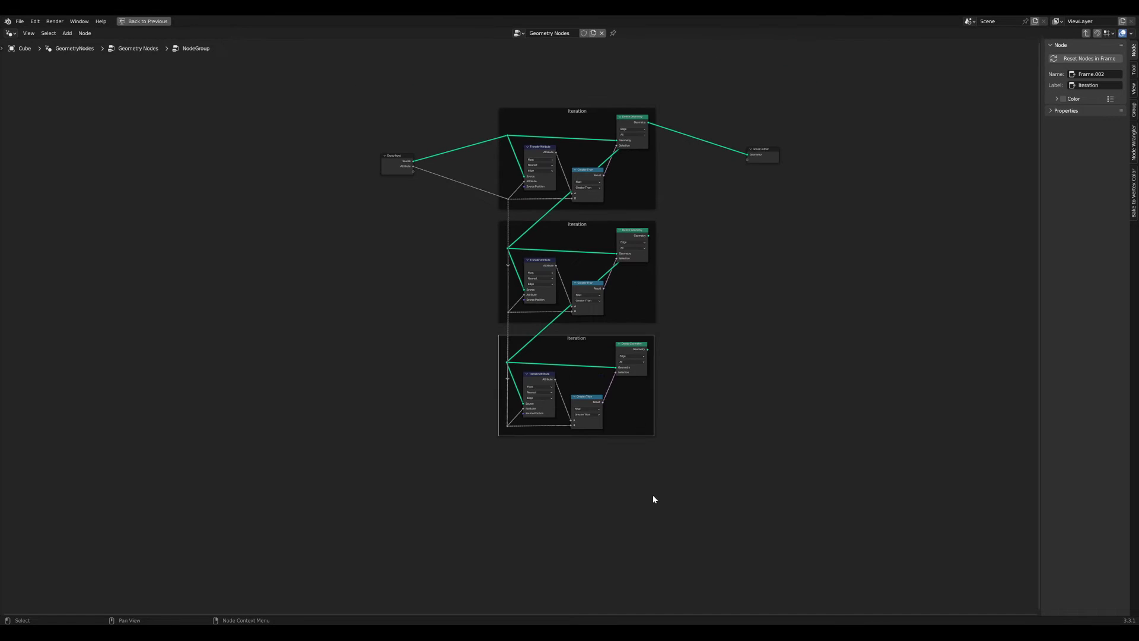
- Duplicate the second and third iteration frames together and place the copies below the third frame
drag(666, 489, 462, 215)
scroll(731, 299, down, 1)
middle_drag(670, 349, 664, 293)
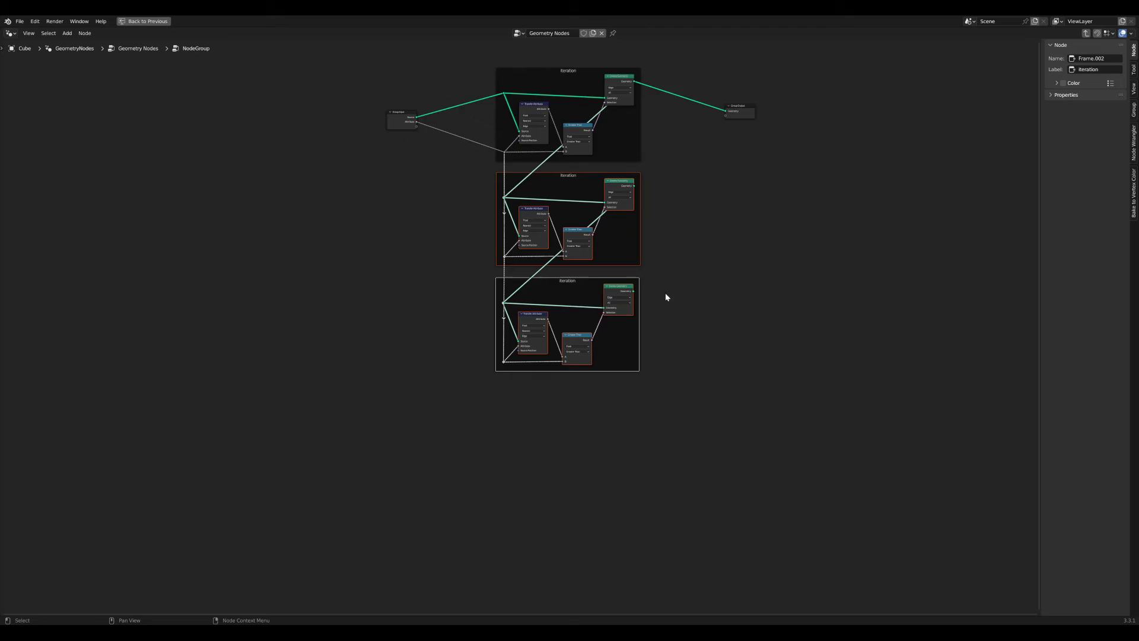
scroll(653, 282, up, 4)
scroll(644, 308, down, 2)
middle_drag(614, 258, 580, 290)
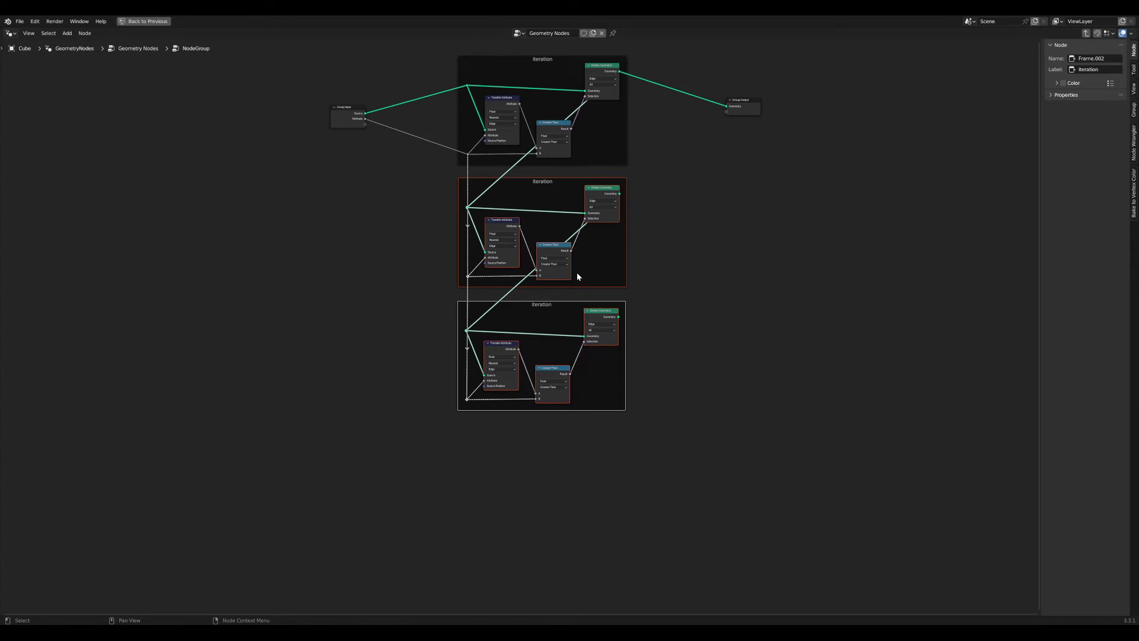
key(shift+d)
middle_drag(592, 490, 633, 407)
scroll(664, 308, up, 3)
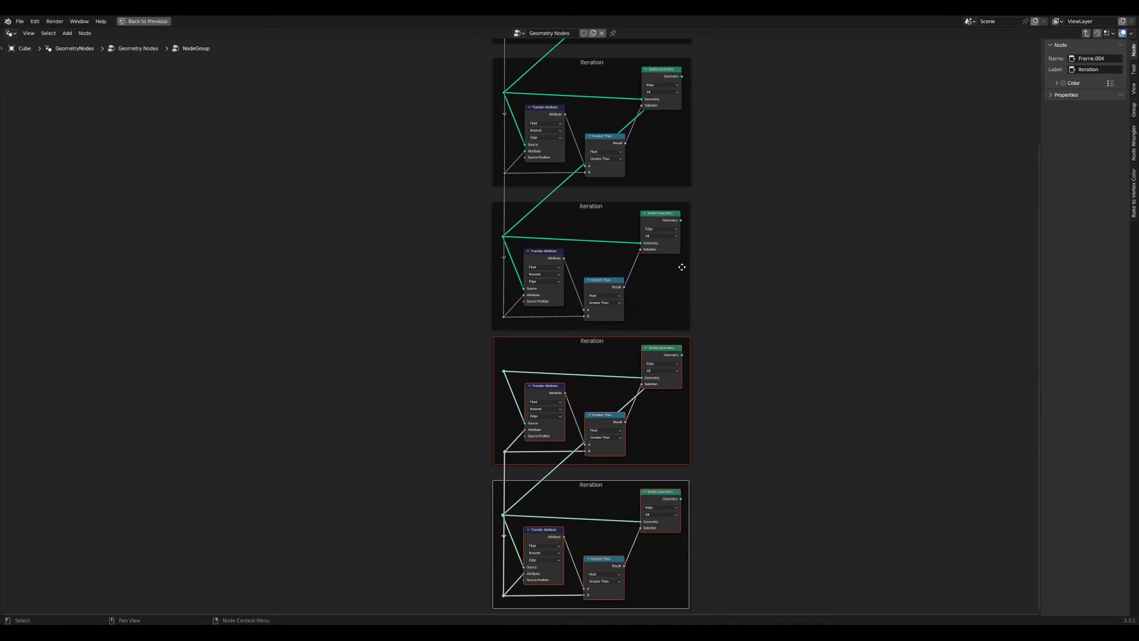
- Link the third iteration's Delete Geometry output and attribute reroute to the fourth frame's reroutes
drag(694, 211, 690, 217)
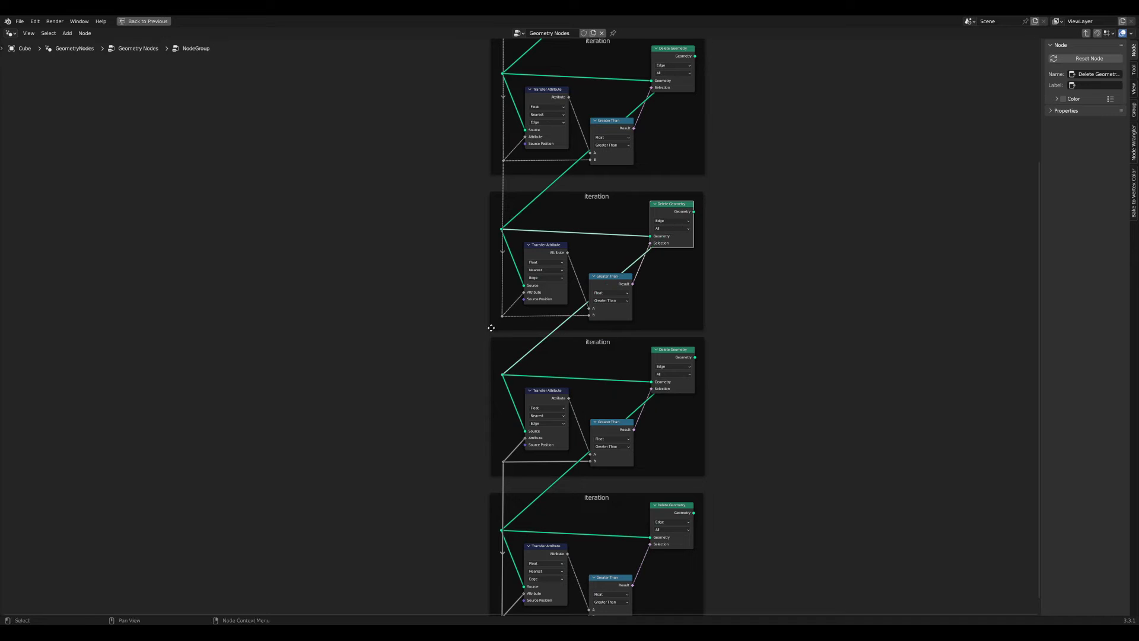
drag(503, 316, 504, 465)
scroll(575, 419, down, 5)
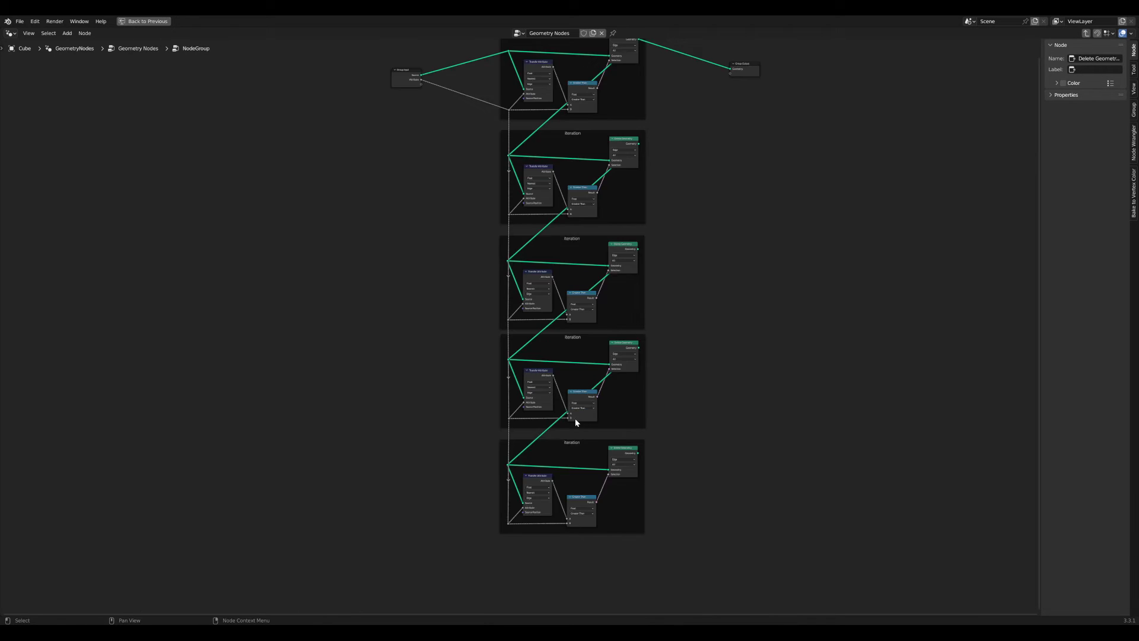
- Duplicate the lower four iteration frames beneath the fifth and chain the first copy to the fifth's Delete Geometry output and attribute reroute
drag(649, 525, 461, 190)
middle_drag(461, 195, 485, 166)
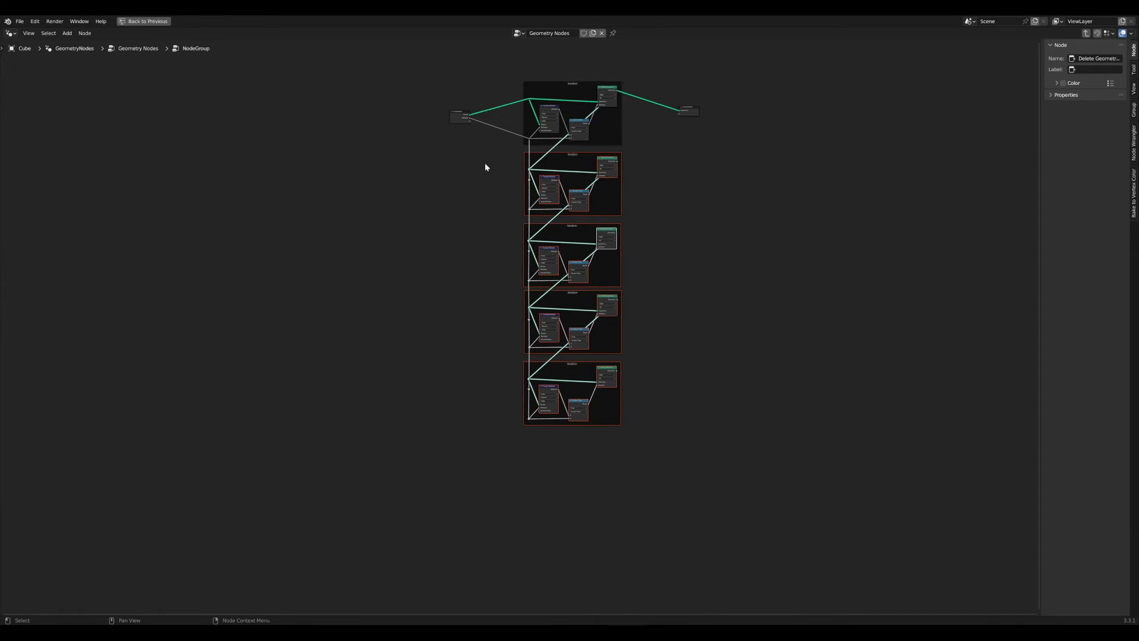
key(shift+d)
click(639, 465)
scroll(639, 465, up, 4)
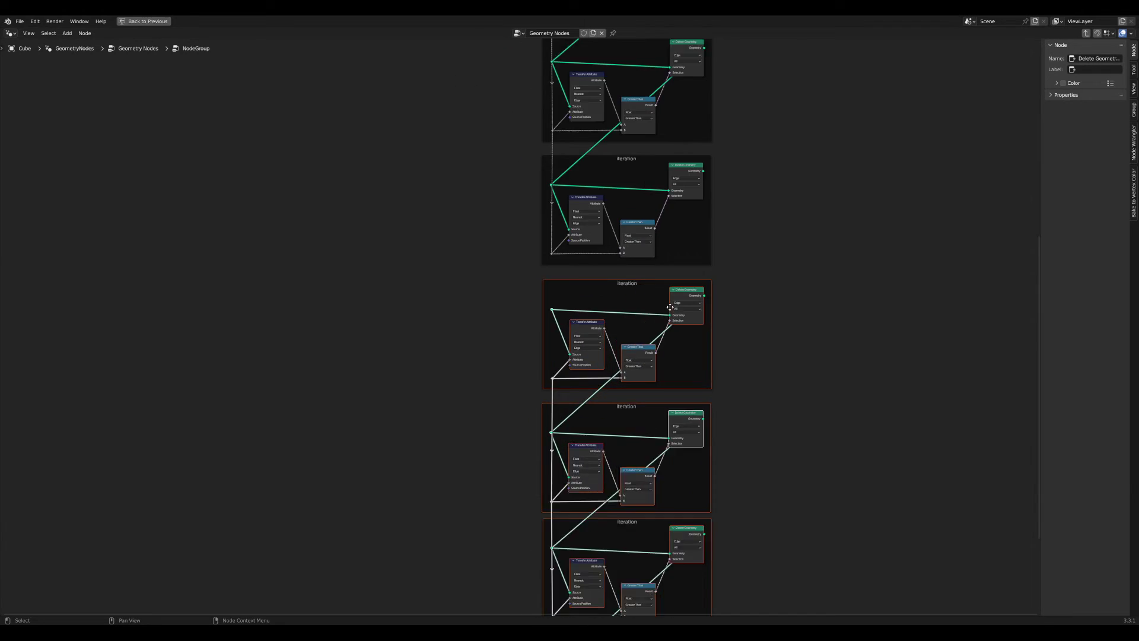
drag(631, 250, 502, 392)
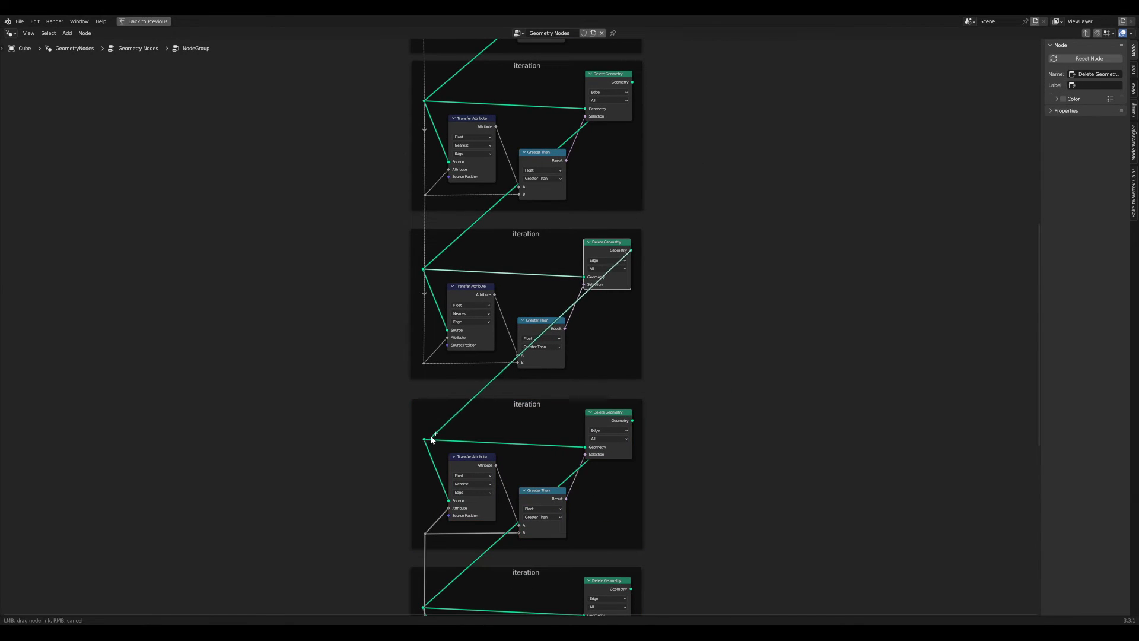
drag(424, 363, 426, 535)
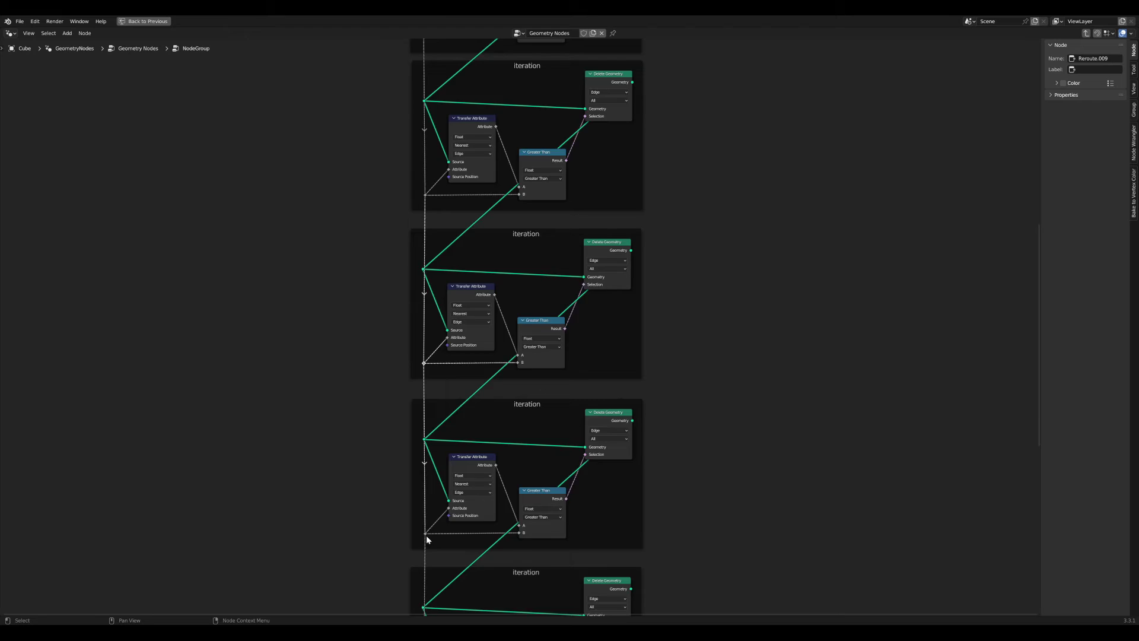
- Duplicate the lower set of chained iteration frames and place the copies beneath the last frame
scroll(534, 539, down, 20)
middle_drag(568, 542, 571, 512)
scroll(572, 508, up, 2)
scroll(572, 508, up, 6)
drag(604, 558, 424, 295)
scroll(467, 318, up, 2)
middle_drag(539, 393, 538, 262)
key(shift+d)
click(557, 523)
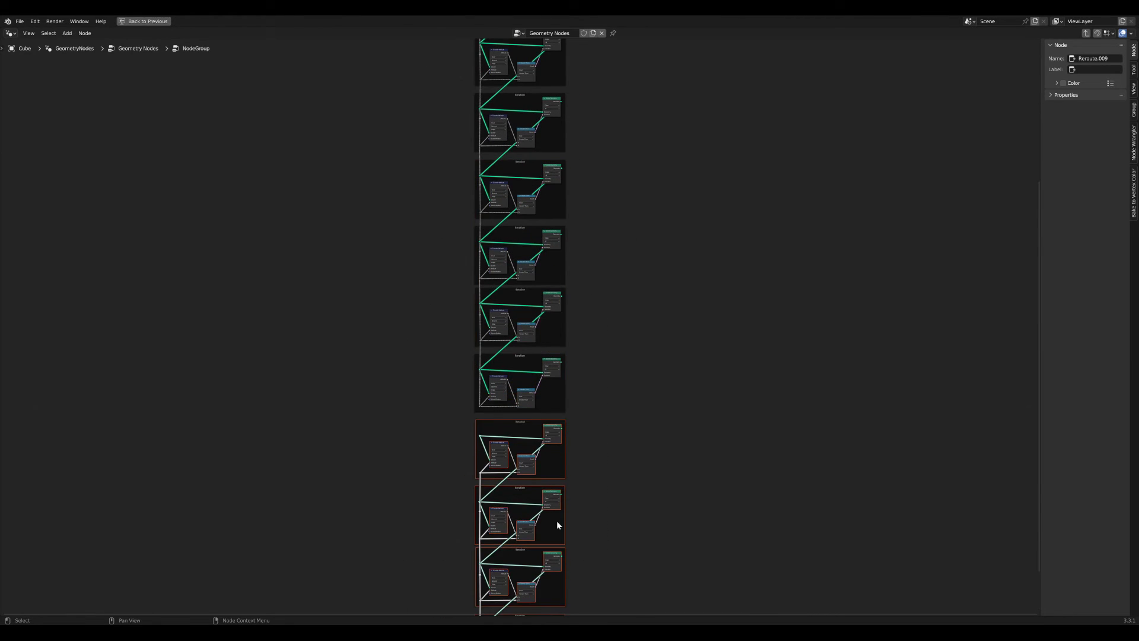
- Chain the unlinked lower set of iteration frames to the frame above, connecting its Delete Geometry output and attribute reroute to their reroutes
scroll(563, 511, up, 3)
middle_drag(587, 457, 589, 344)
scroll(582, 308, up, 5)
middle_drag(581, 305, 625, 273)
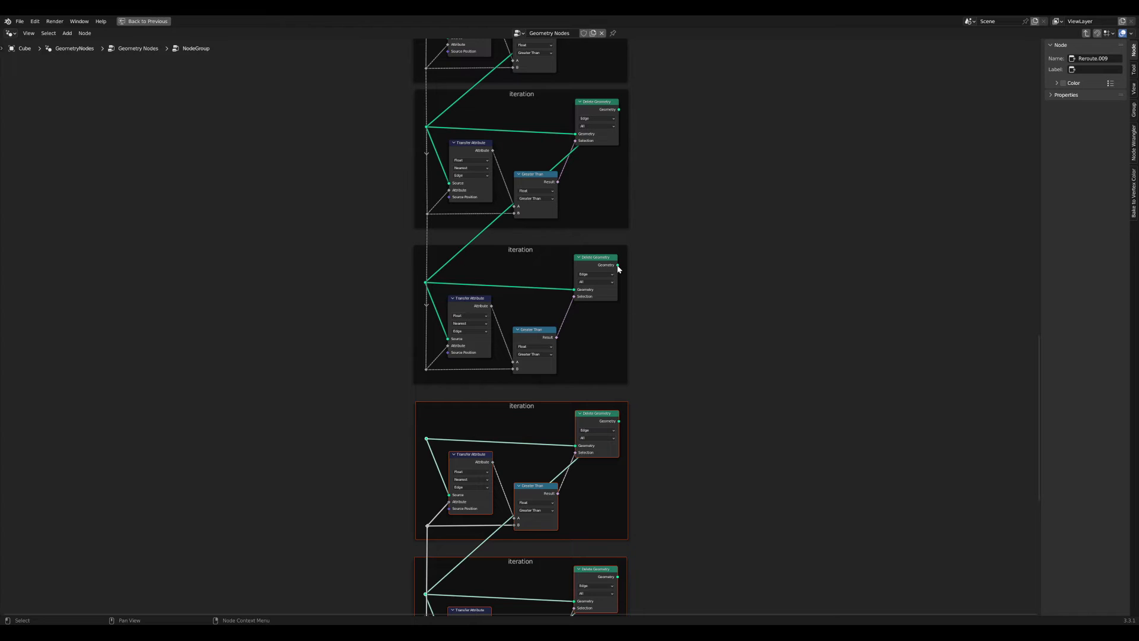
drag(617, 266, 501, 371)
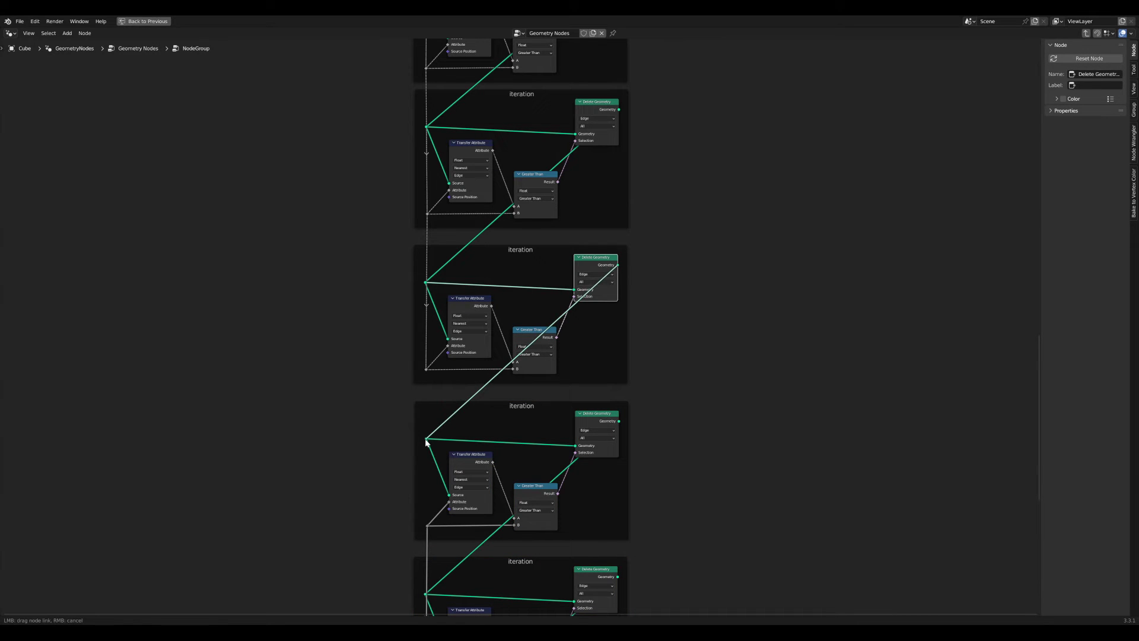
drag(426, 370, 432, 503)
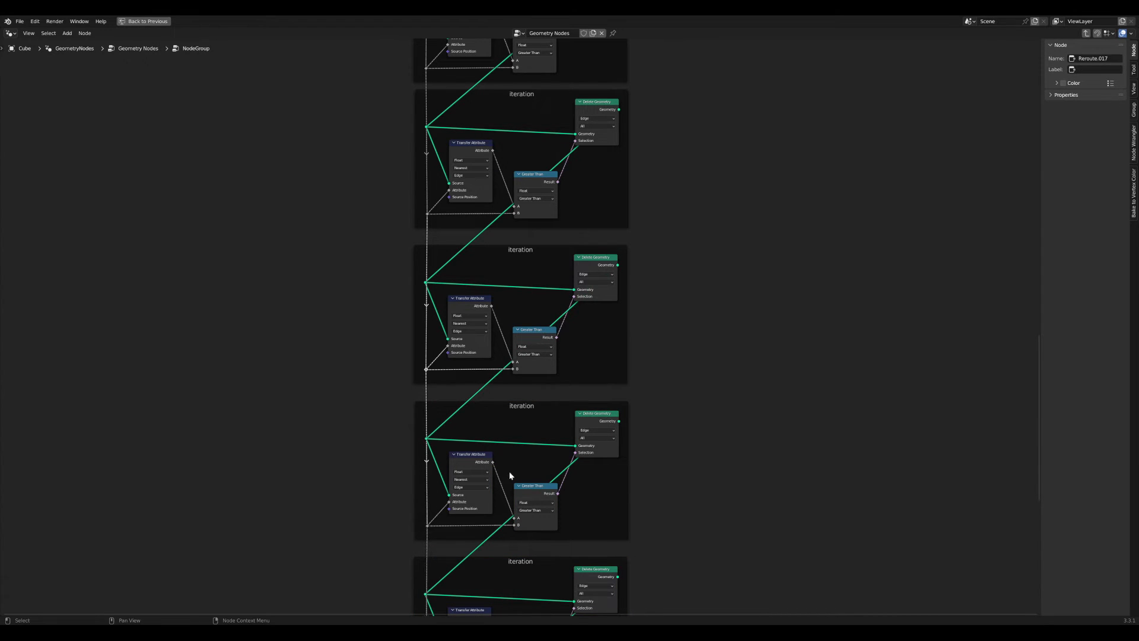
- Move the Group Output beside the bottom iteration frame and connect that frame's Delete Geometry output to it
scroll(509, 471, down, 6)
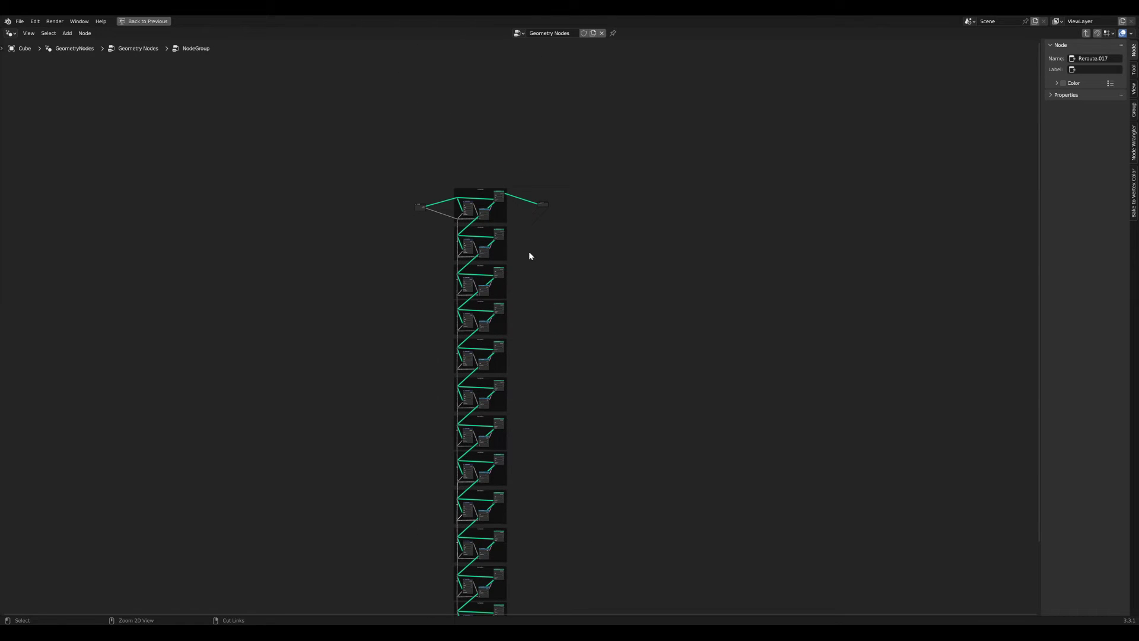
drag(543, 206, 521, 521)
scroll(541, 389, up, 7)
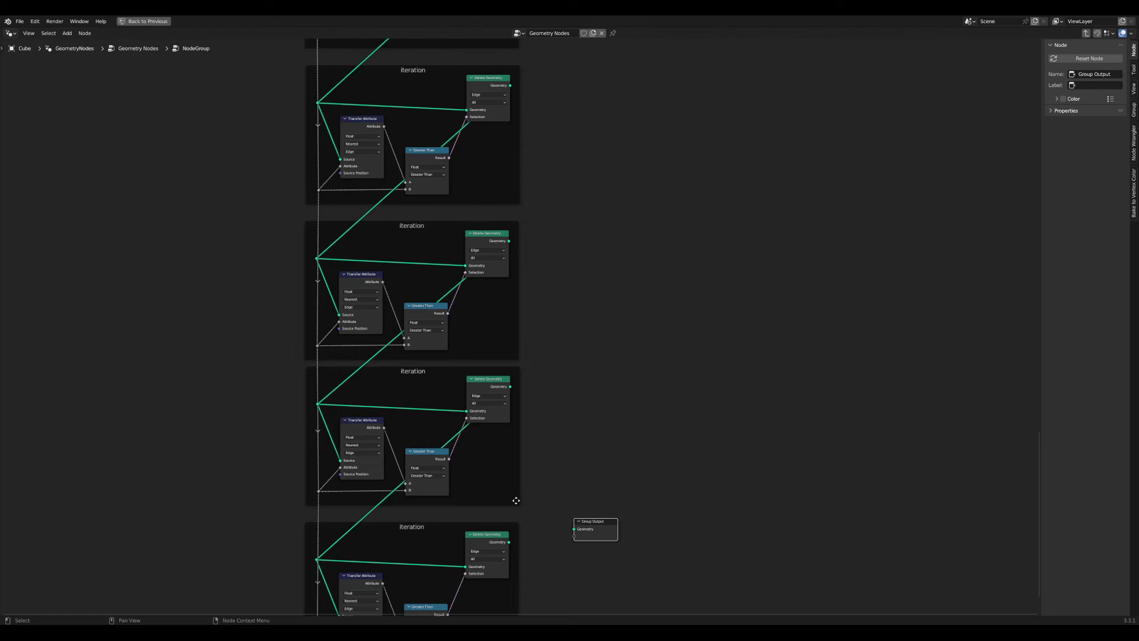
scroll(597, 449, down, 3)
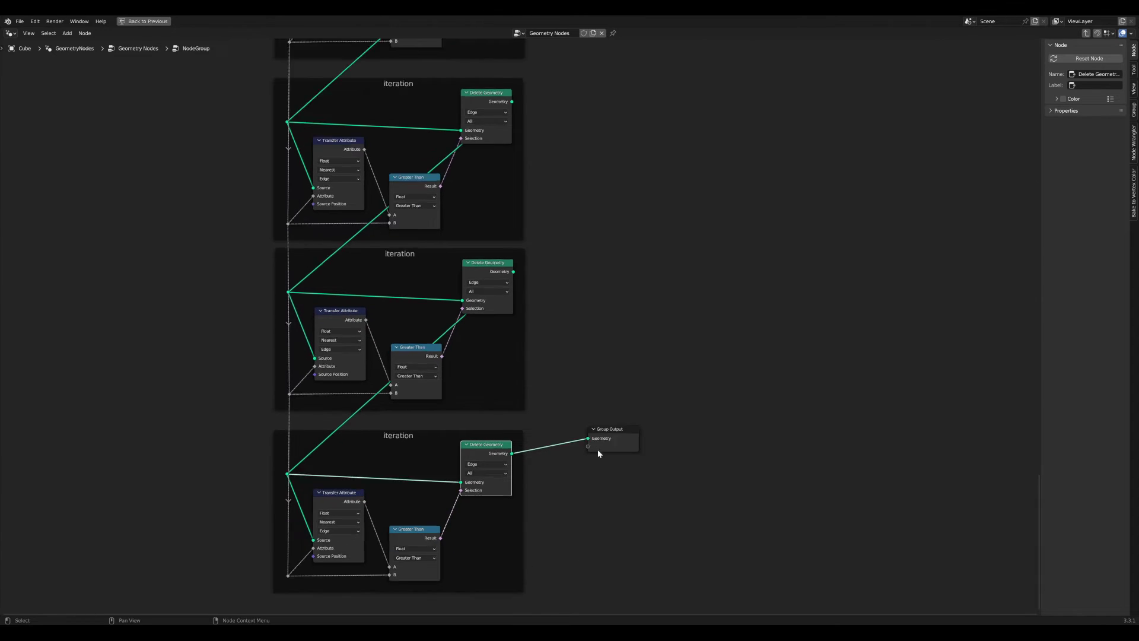
- Restore the multi-editor layout, return to the parent node tree and enlarge the node editor
key(ctrl+space)
scroll(576, 453, down, 3)
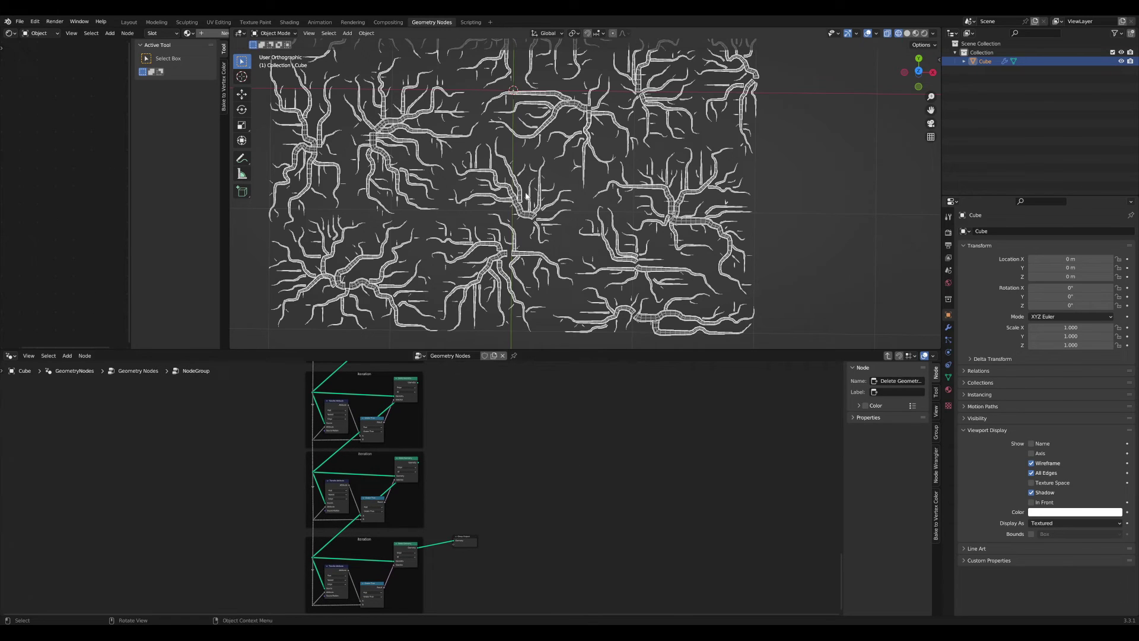
scroll(507, 287, down, 3)
shift+middle_drag(508, 288, 589, 283)
scroll(472, 479, down, 1)
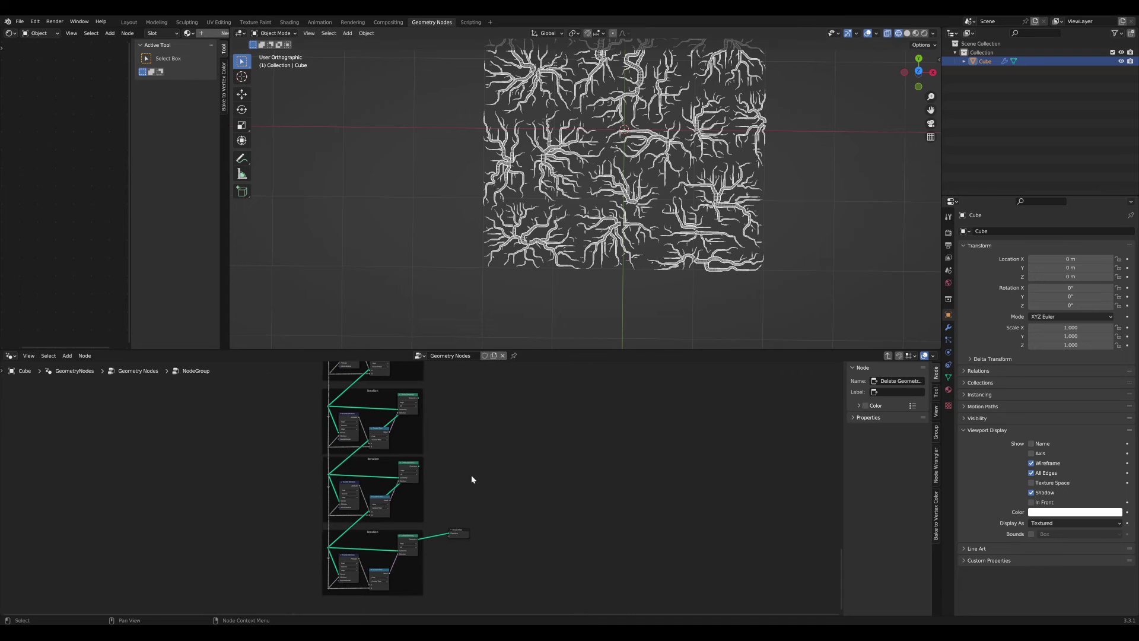
scroll(455, 393, up, 1)
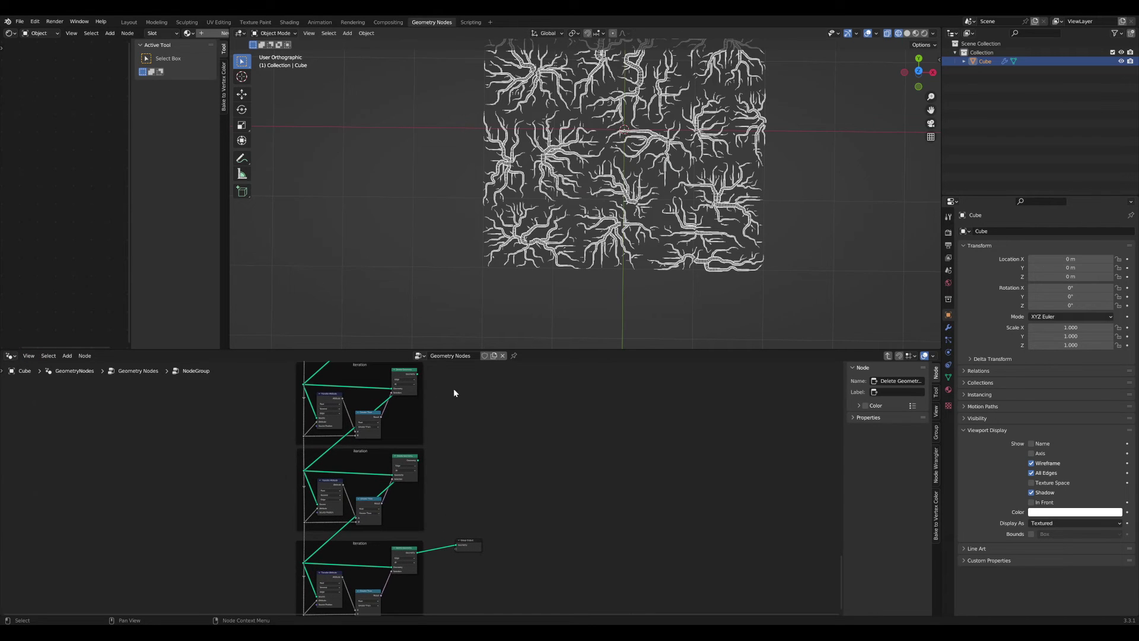
click(886, 356)
drag(834, 350, 834, 325)
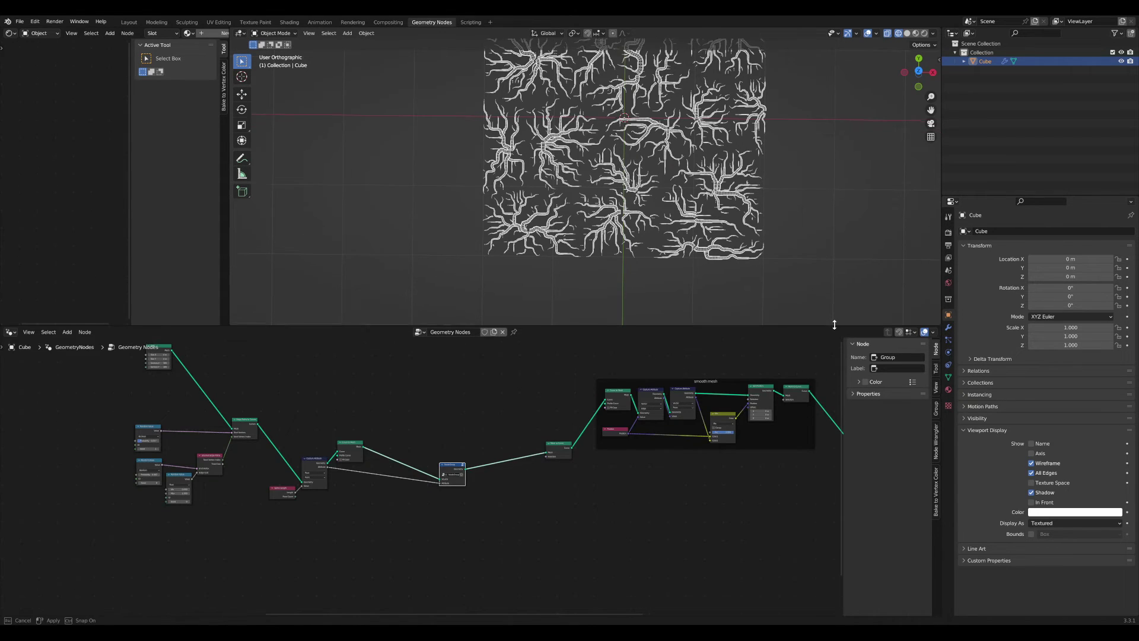
- Rename the node group to "clean up paths" and shift its node slightly
scroll(487, 480, up, 3)
drag(484, 466, 445, 481)
scroll(364, 470, up, 3)
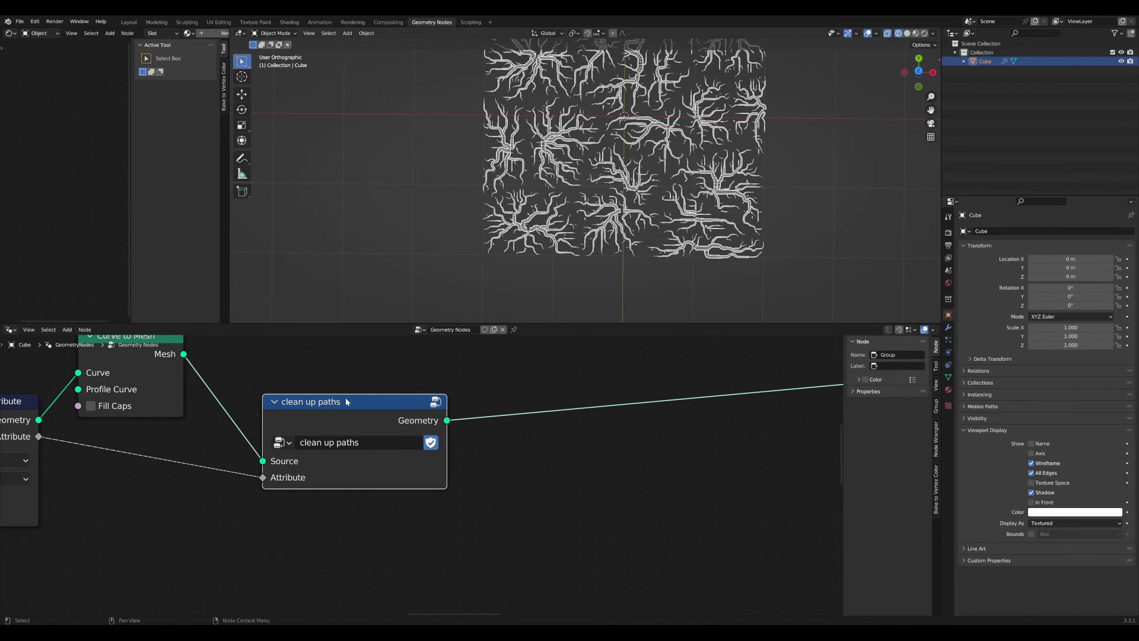
drag(347, 401, 342, 401)
- Examine the root junctions and side branches up close from the top view
scroll(717, 109, up, 6)
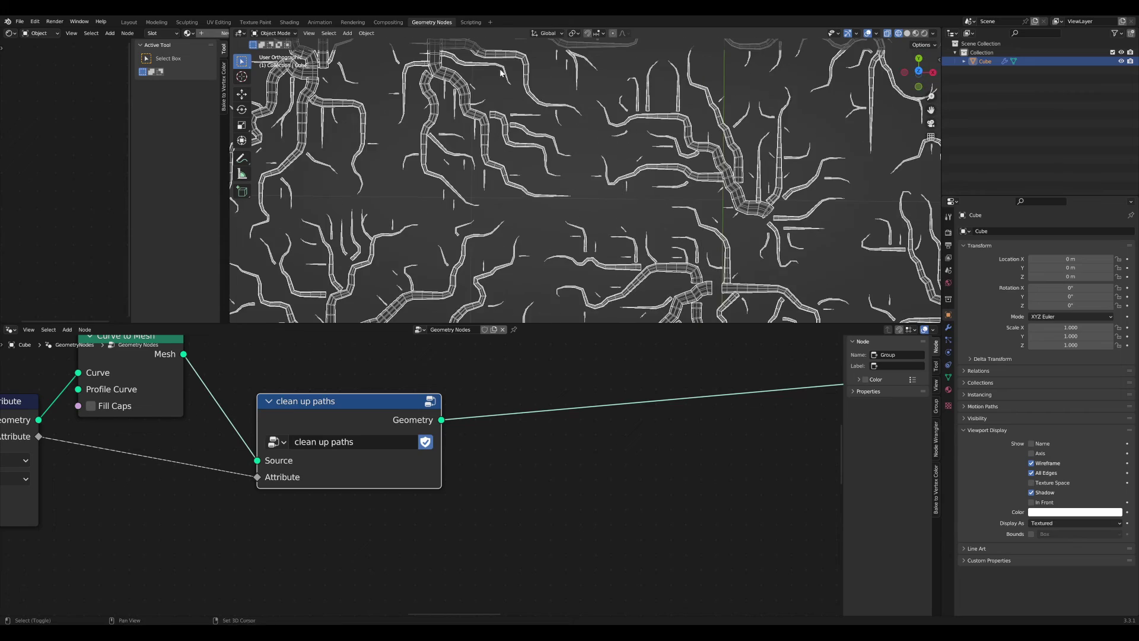
scroll(500, 73, up, 10)
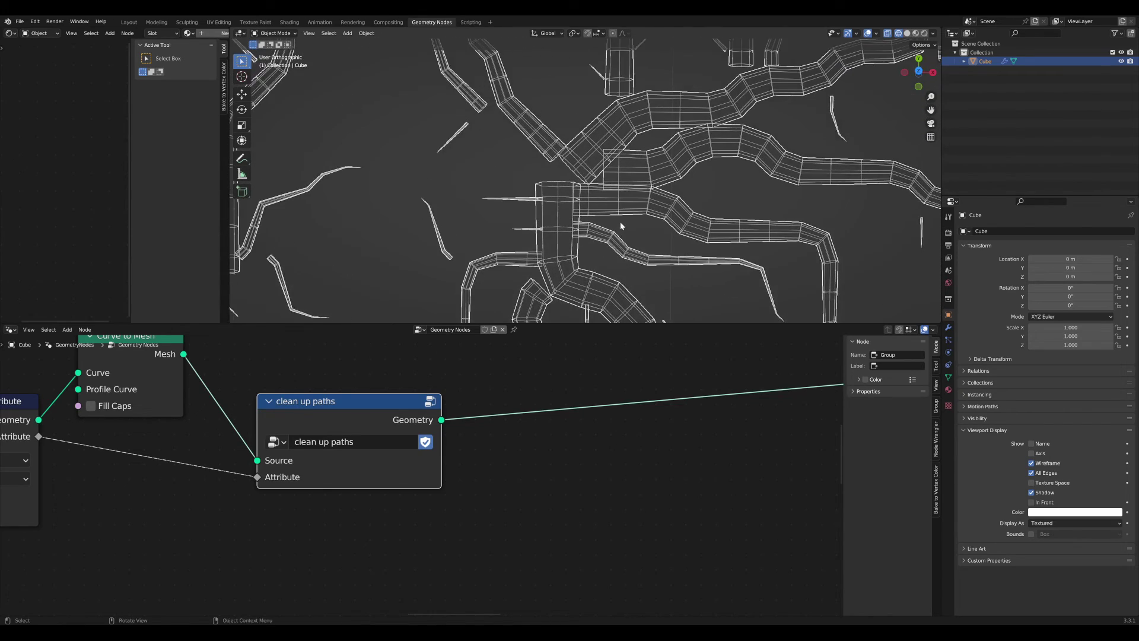
scroll(620, 224, down, 5)
scroll(621, 207, up, 3)
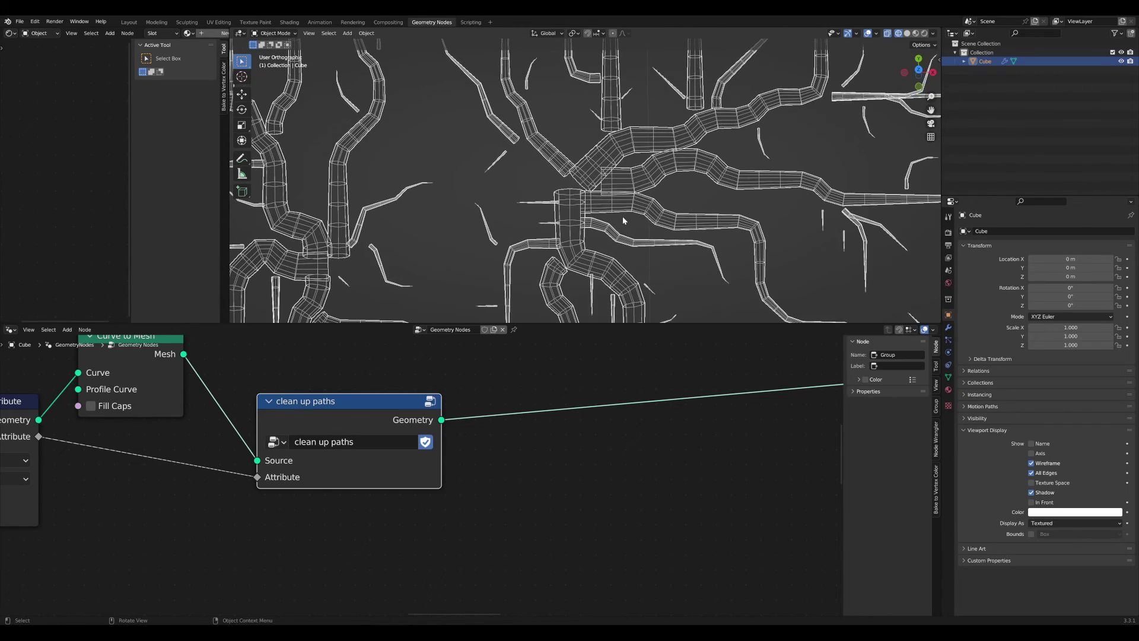
key(KP_7)
scroll(637, 253, down, 4)
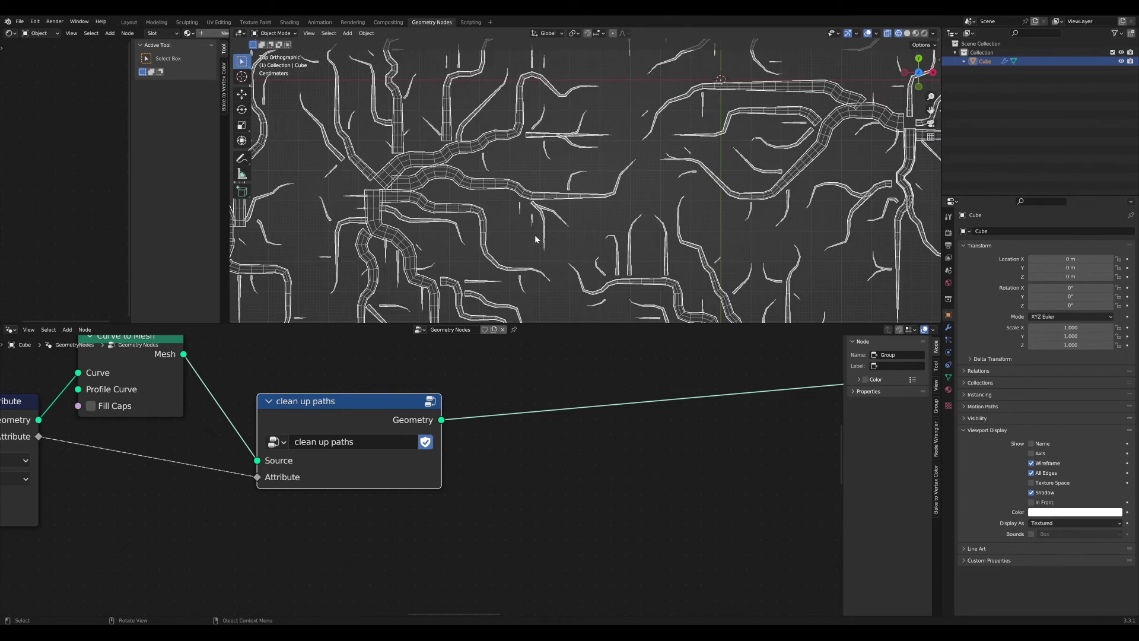
scroll(535, 238, up, 5)
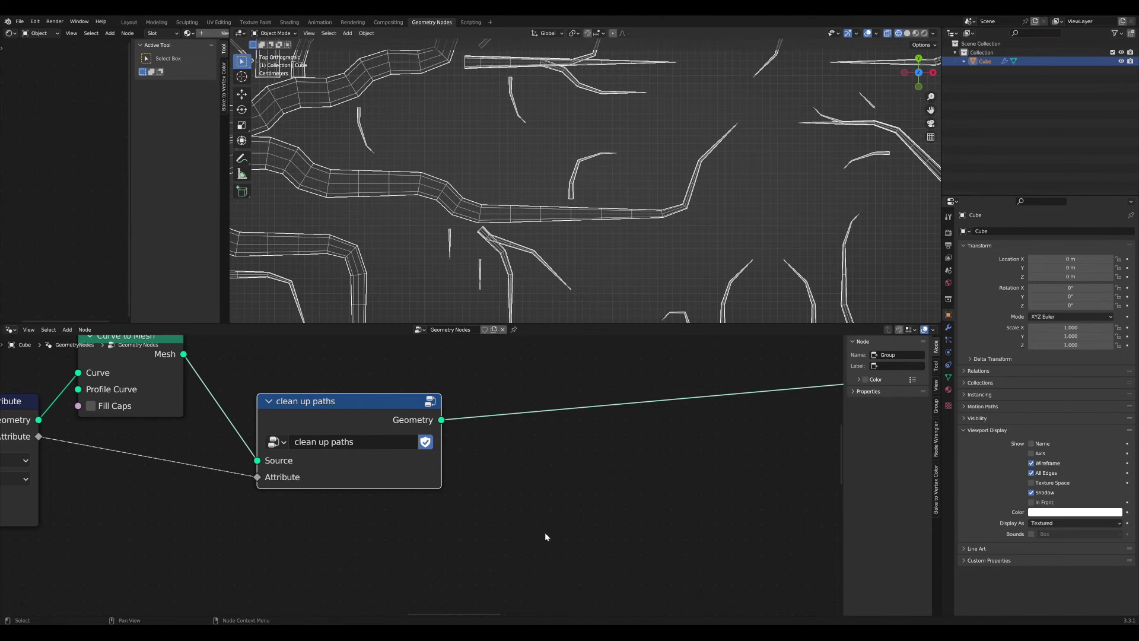
- Move the Mesh to Curve node next to the clean up paths group and tidy the spacing between the two
scroll(564, 517, down, 10)
middle_drag(578, 498, 453, 544)
drag(506, 466, 362, 497)
middle_drag(611, 470, 414, 517)
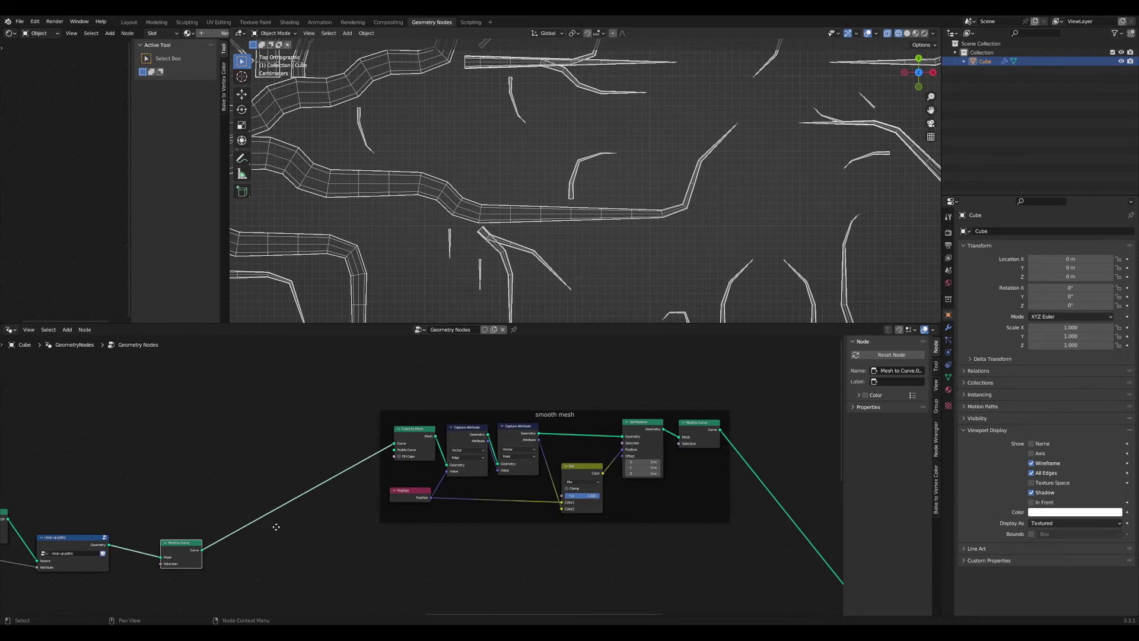
middle_drag(276, 526, 691, 473)
drag(479, 482, 501, 494)
scroll(571, 464, down, 2)
middle_drag(667, 454, 444, 453)
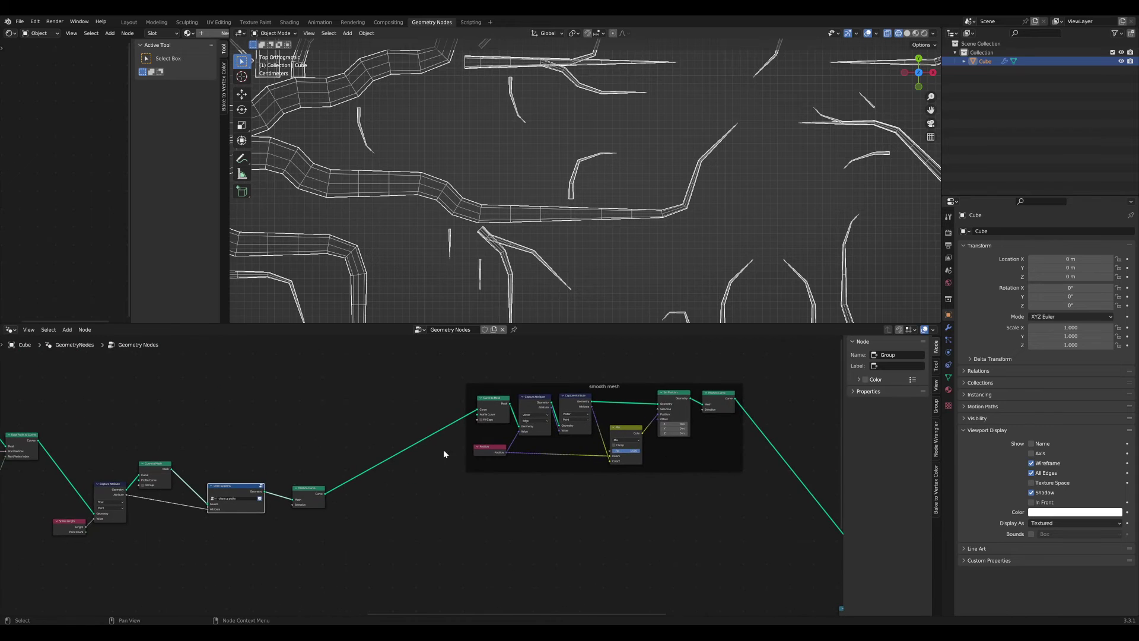
scroll(444, 454, up, 2)
middle_drag(205, 498, 416, 453)
scroll(416, 453, down, 1)
drag(416, 453, 397, 457)
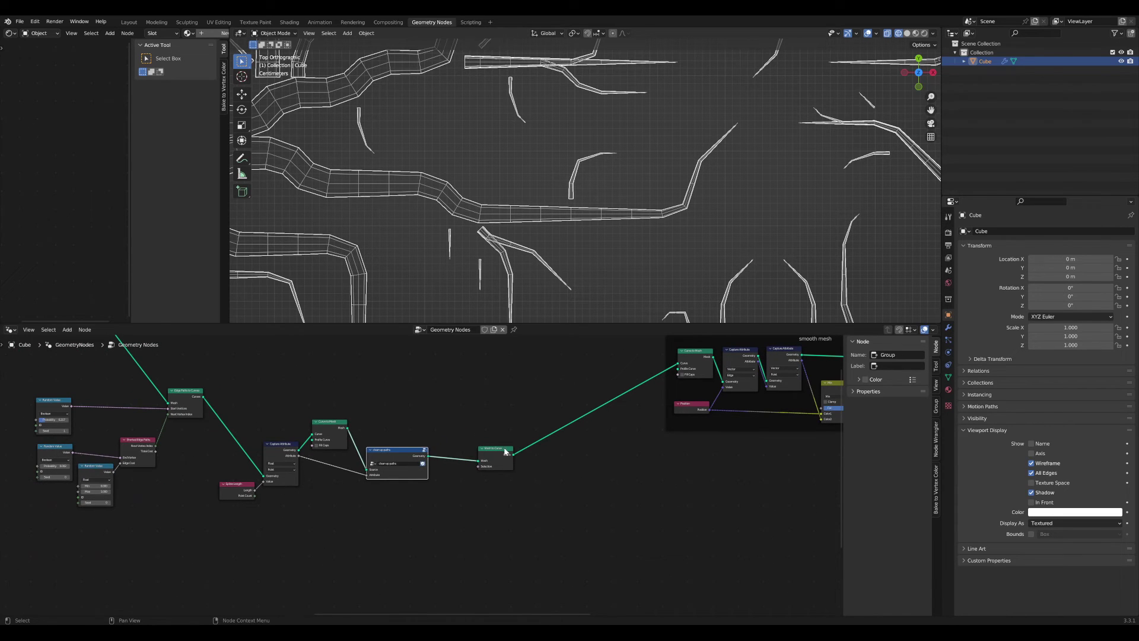
- Examine the smooth mesh frame that follows the clean-up nodes' Mesh to Curve
click(505, 452)
middle_drag(628, 430, 414, 484)
scroll(414, 484, up, 2)
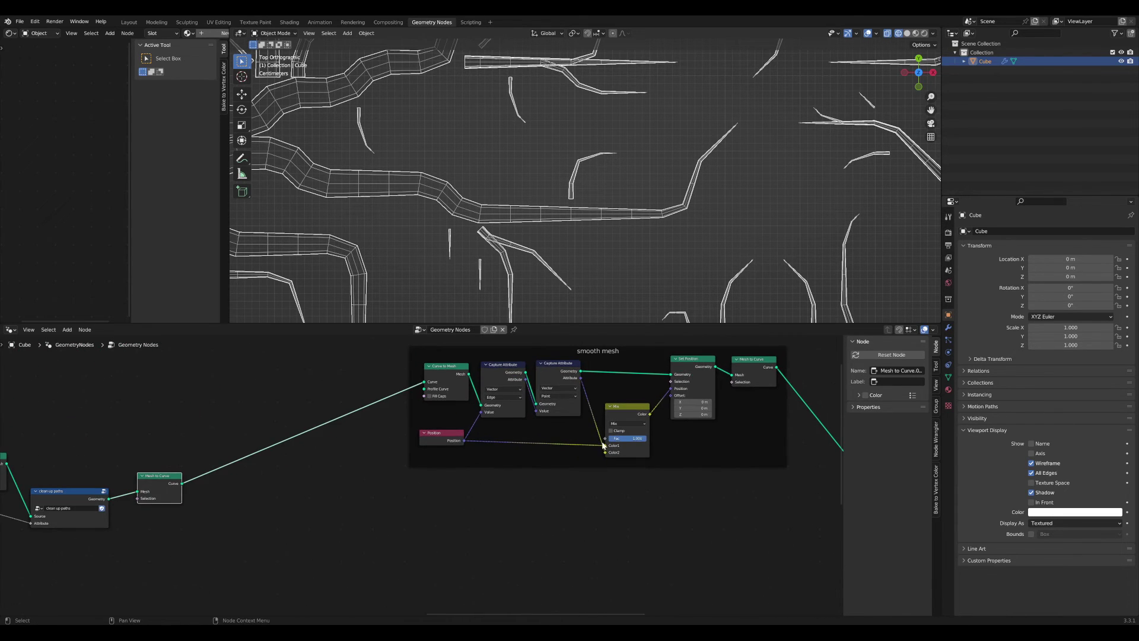
mouse_move(644, 438)
mouse_down()
mouse_move(608, 438)
mouse_move(644, 439)
mouse_up()
scroll(504, 492, down, 4)
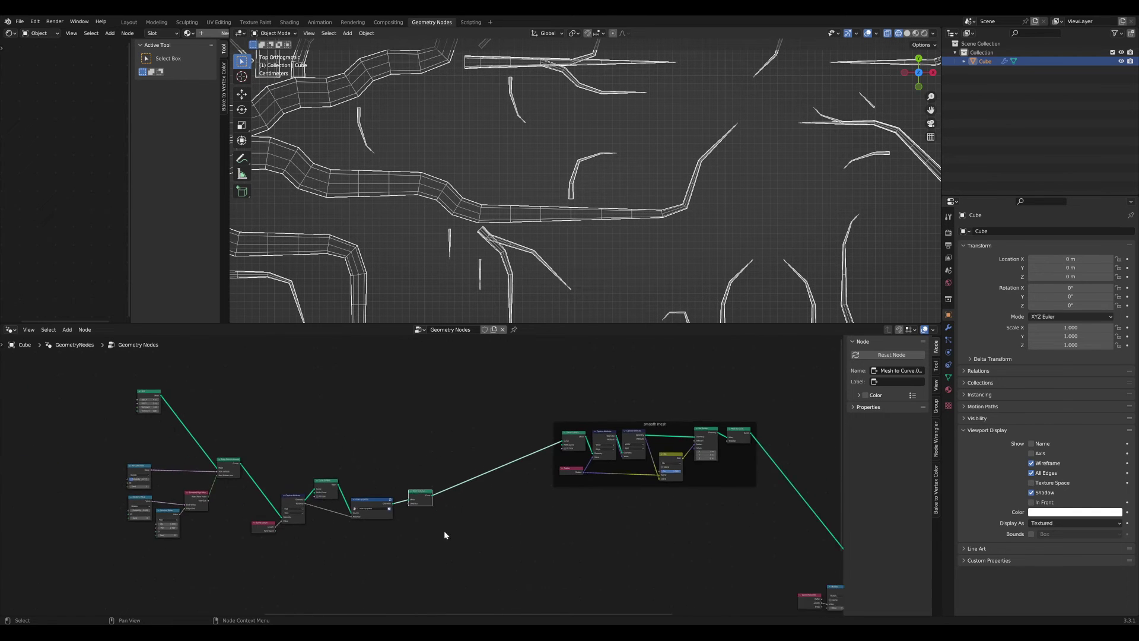
- Duplicate the Spline Length, Capture Attribute, Curve to Mesh, clean up paths and Mesh to Curve nodes below the smooth mesh frame
scroll(404, 497, up, 2)
drag(395, 554, 149, 420)
middle_drag(224, 471, 142, 458)
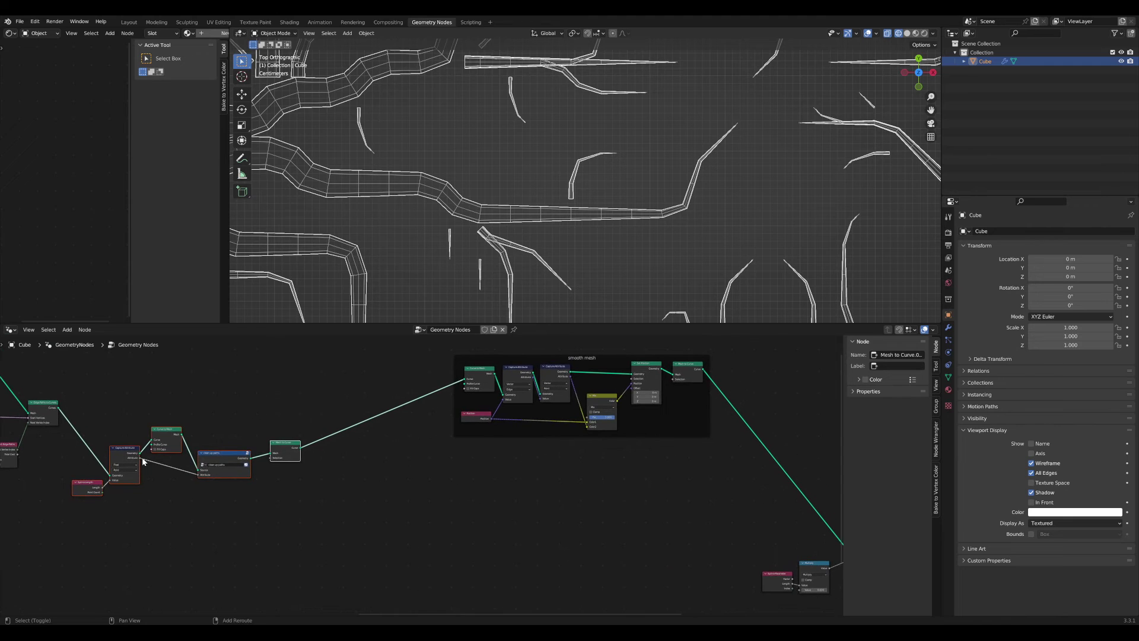
key(shift+d)
click(490, 509)
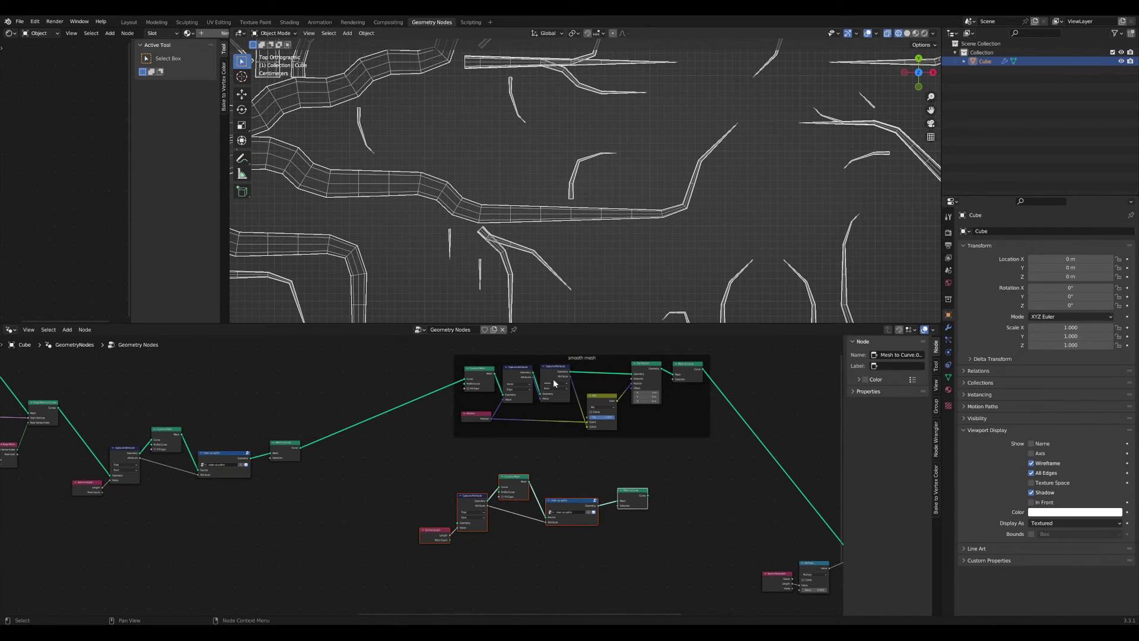
- Shift the smooth mesh frame toward the original clean-up nodes and dissolve those nodes, keeping the curve link into the frame
drag(555, 361, 506, 367)
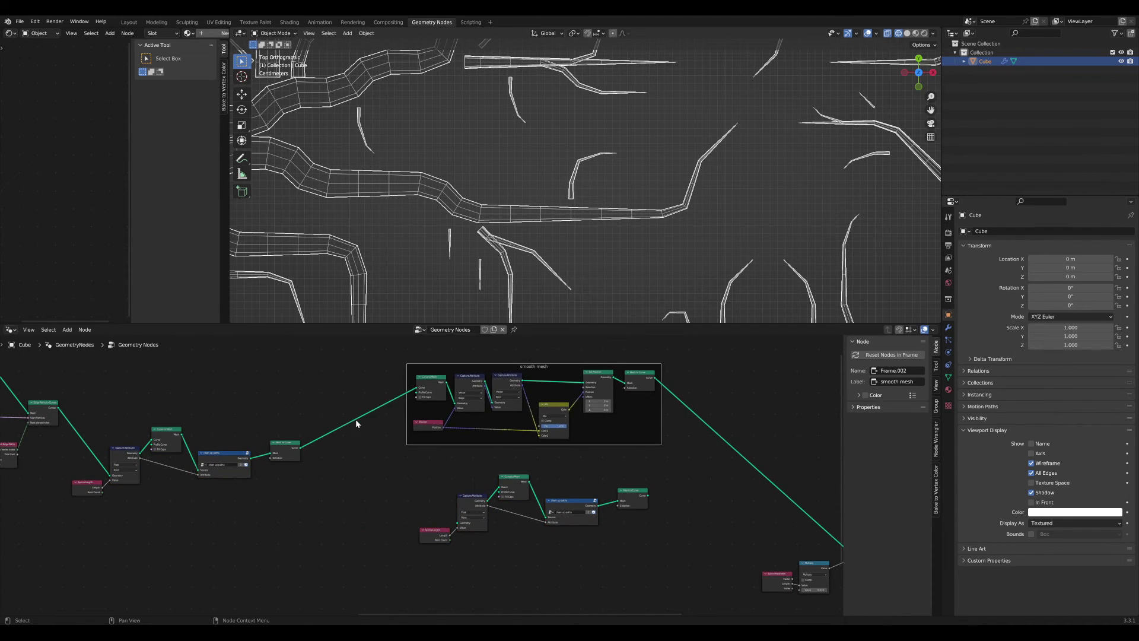
scroll(355, 419, up, 3)
middle_drag(320, 482, 454, 469)
drag(429, 508, 100, 384)
key(ctrl+x)
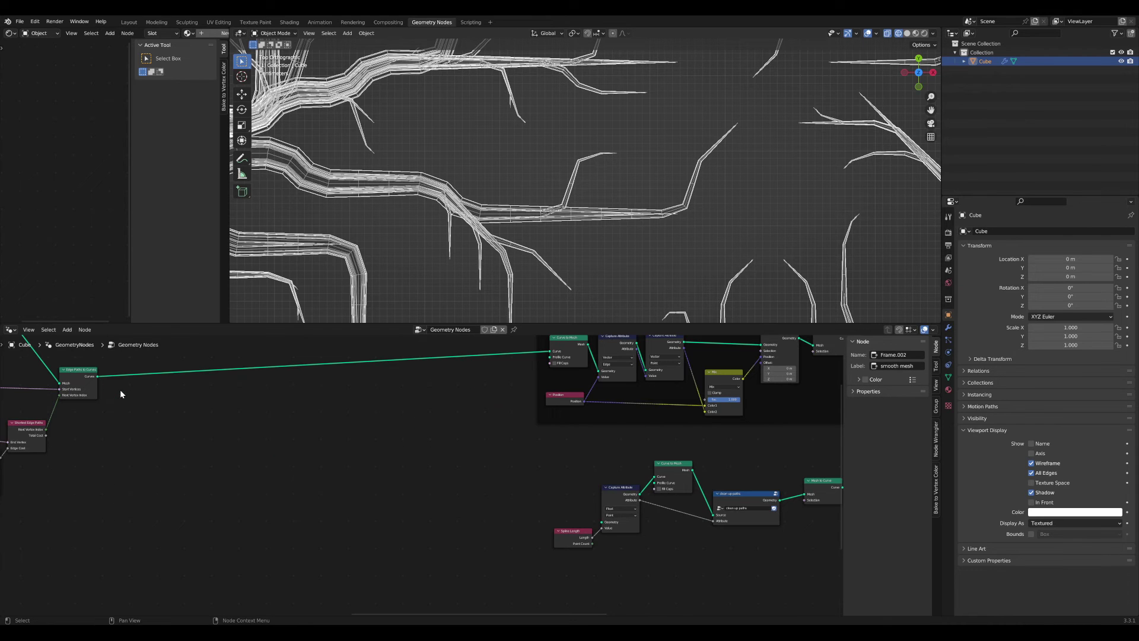
- Preview the smooth mesh frame's Mesh to Curve output and move the frame closer to the edge paths node
middle_drag(141, 389, 108, 494)
scroll(412, 494, down, 1)
middle_drag(413, 494, 439, 450)
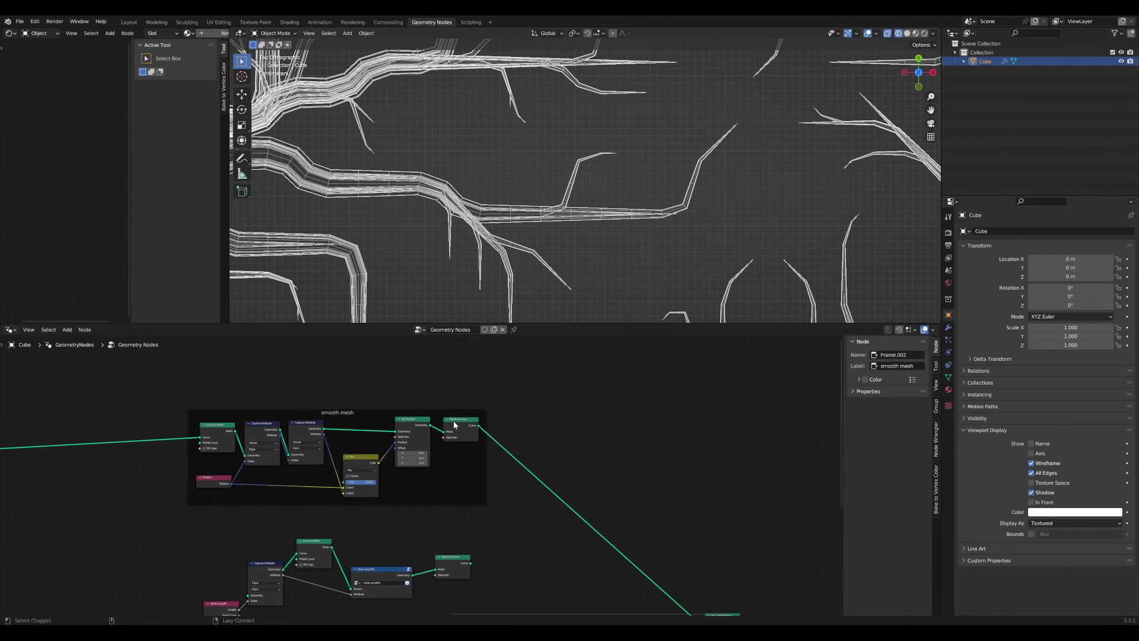
ctrl+shift+click(455, 425)
drag(392, 413, 228, 402)
scroll(408, 475, down, 2)
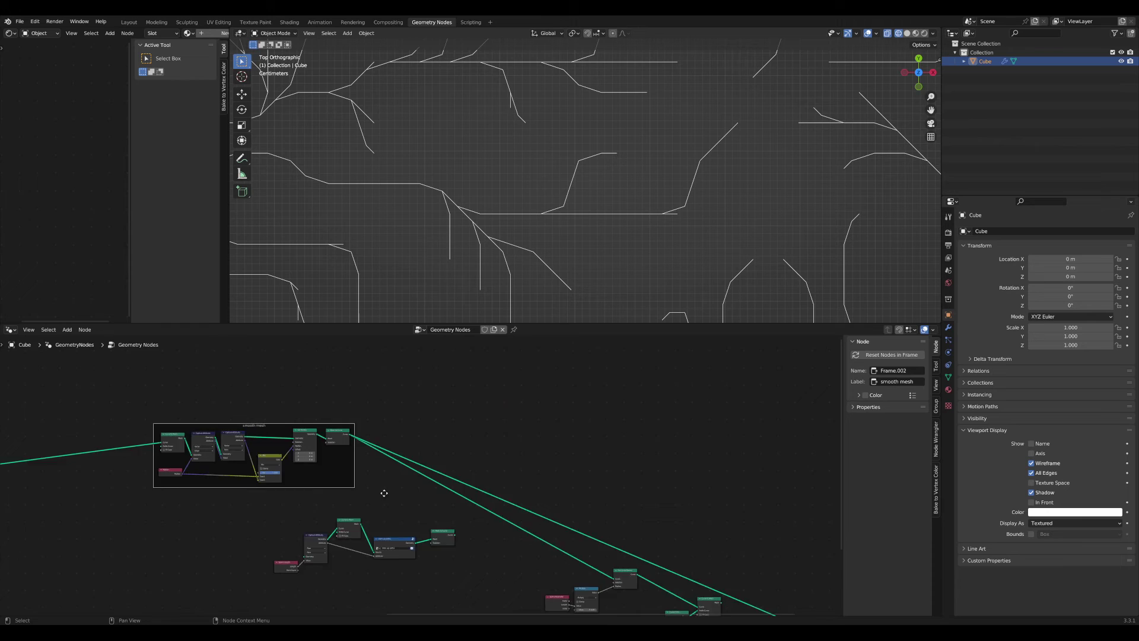
- Move the duplicated clean-up nodes toward the Set Curve Radius section
middle_drag(420, 565, 409, 419)
scroll(409, 419, up, 2)
middle_drag(479, 479, 524, 570)
drag(523, 569, 226, 439)
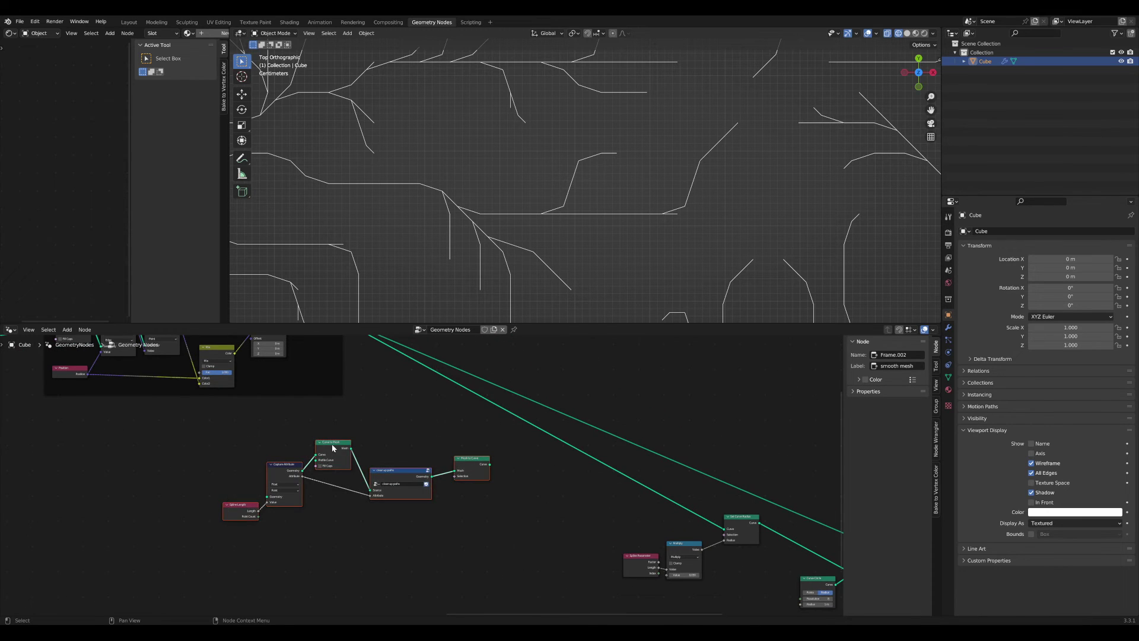
drag(335, 448, 431, 487)
scroll(380, 408, up, 1)
- Link the smooth mesh output to the duplicated Capture Attribute's Geometry, and the duplicated Mesh to Curve output to Set Curve Radius
middle_drag(380, 408, 350, 459)
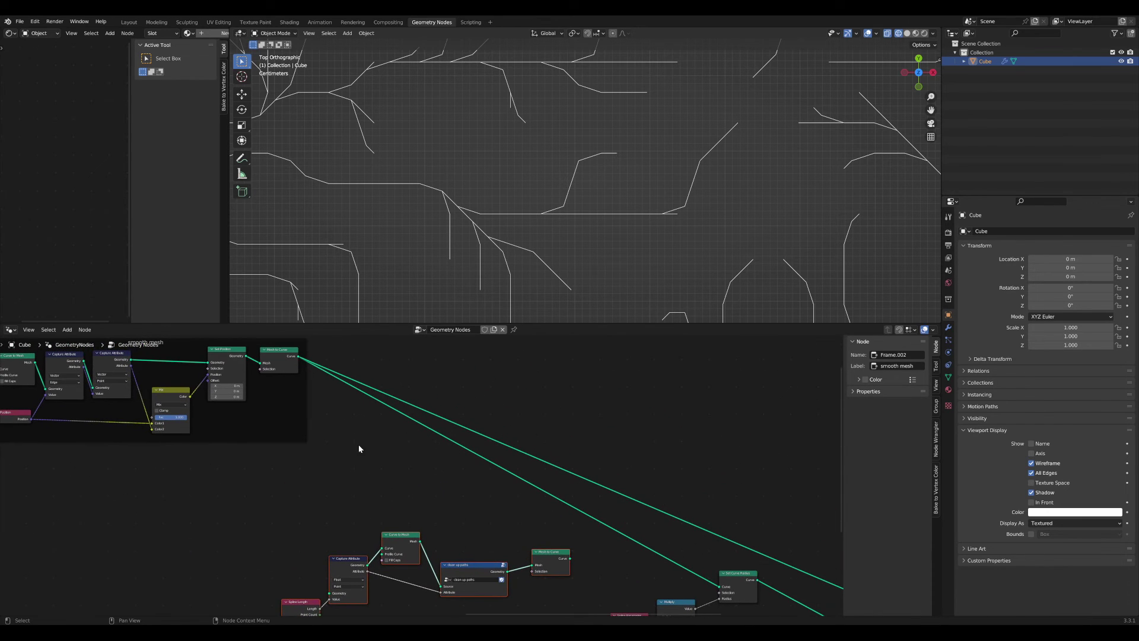
middle_drag(326, 405, 365, 396)
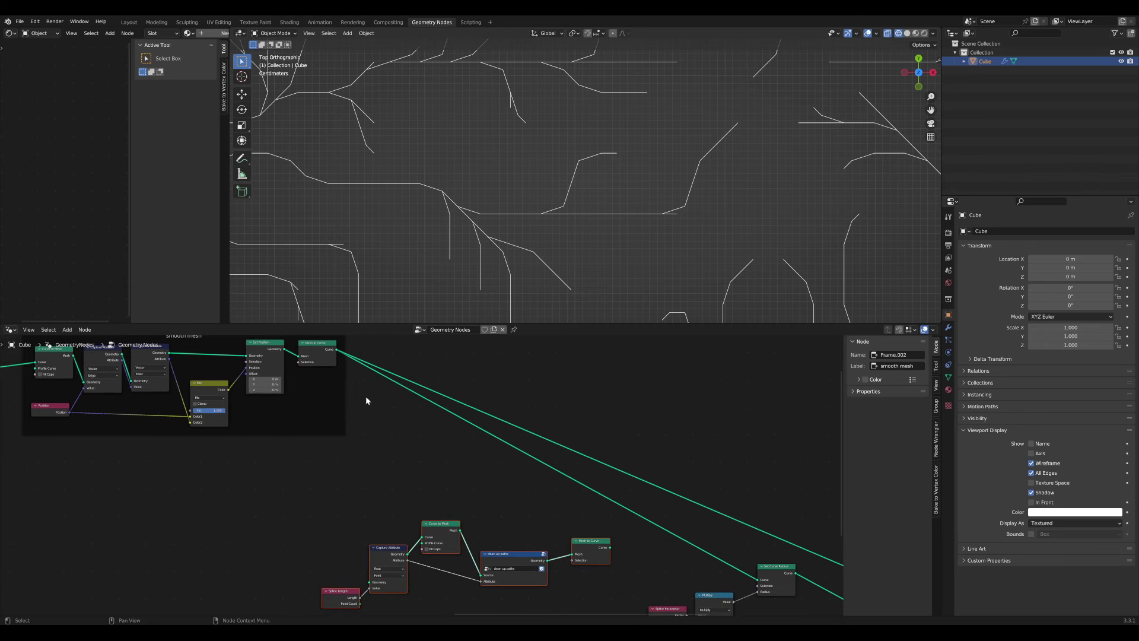
drag(336, 350, 368, 542)
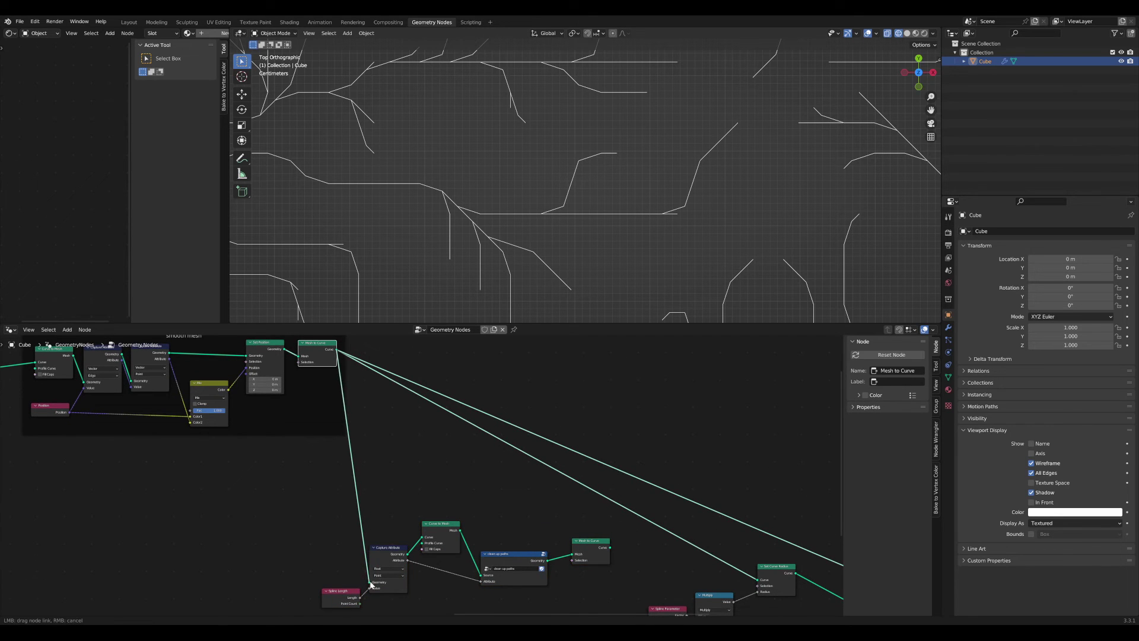
drag(371, 585, 370, 582)
middle_drag(370, 582, 267, 515)
scroll(334, 504, up, 2)
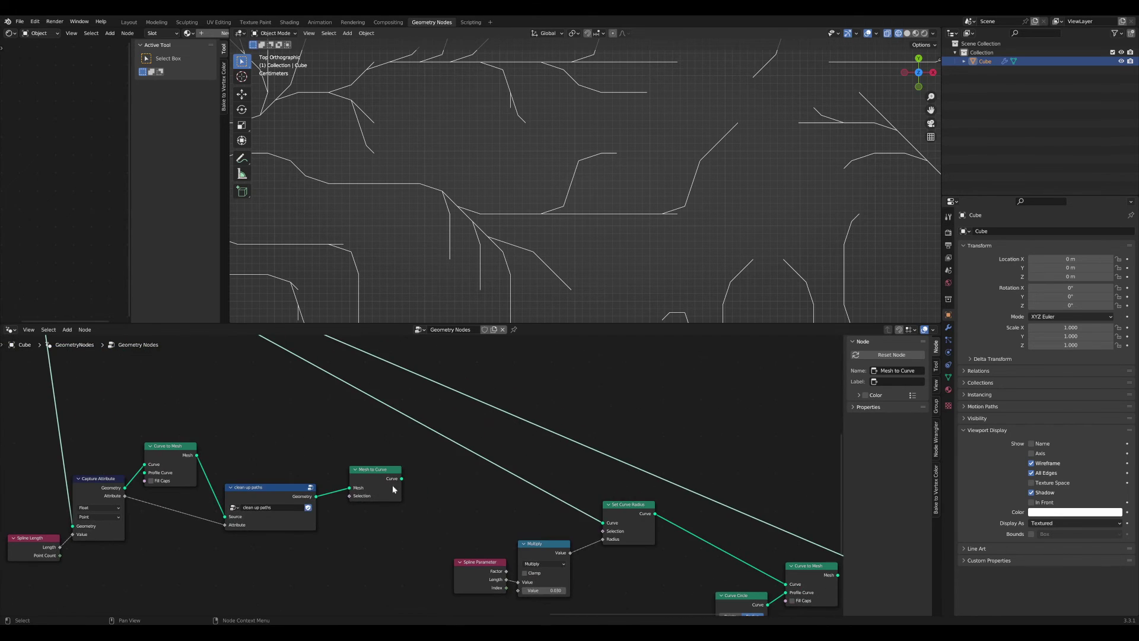
drag(401, 479, 604, 523)
middle_drag(255, 466, 465, 476)
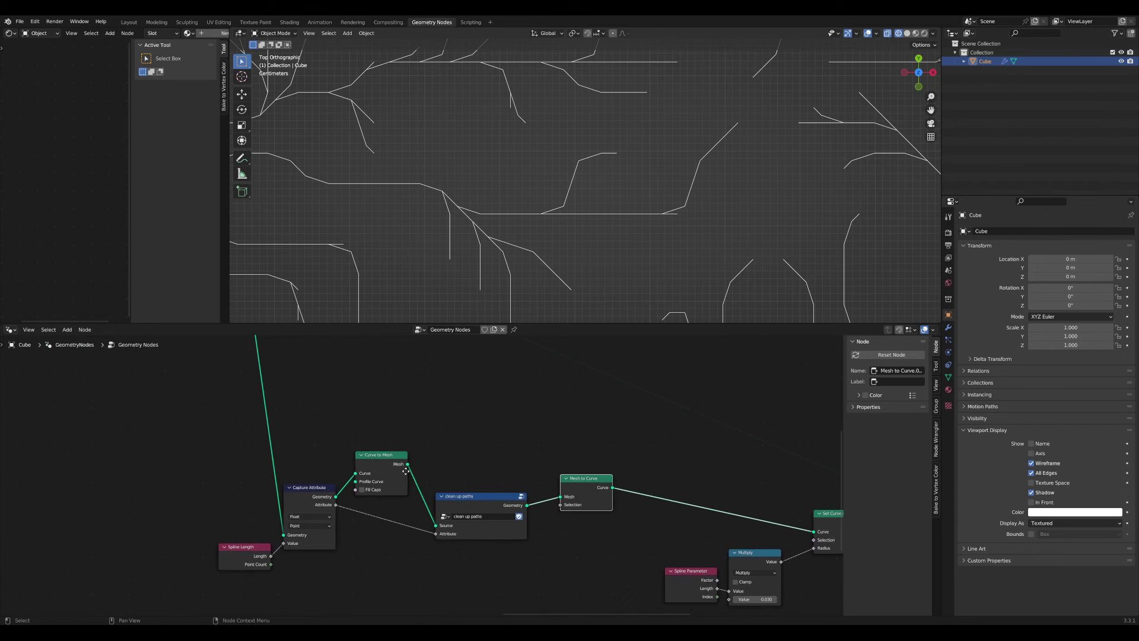
- Preview the final Curve to Mesh output and check the roots in the viewport
scroll(466, 475, down, 2)
drag(532, 582, 261, 463)
middle_drag(563, 563, 289, 500)
scroll(290, 500, down, 1)
scroll(611, 494, down, 1)
ctrl+shift+click(610, 493)
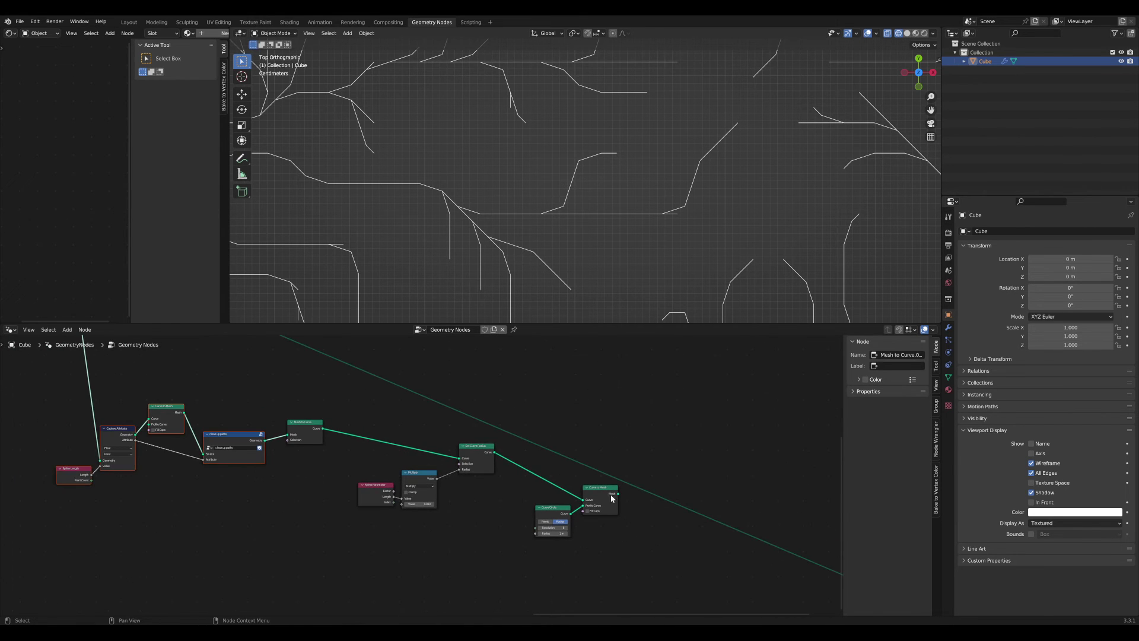
scroll(470, 196, down, 2)
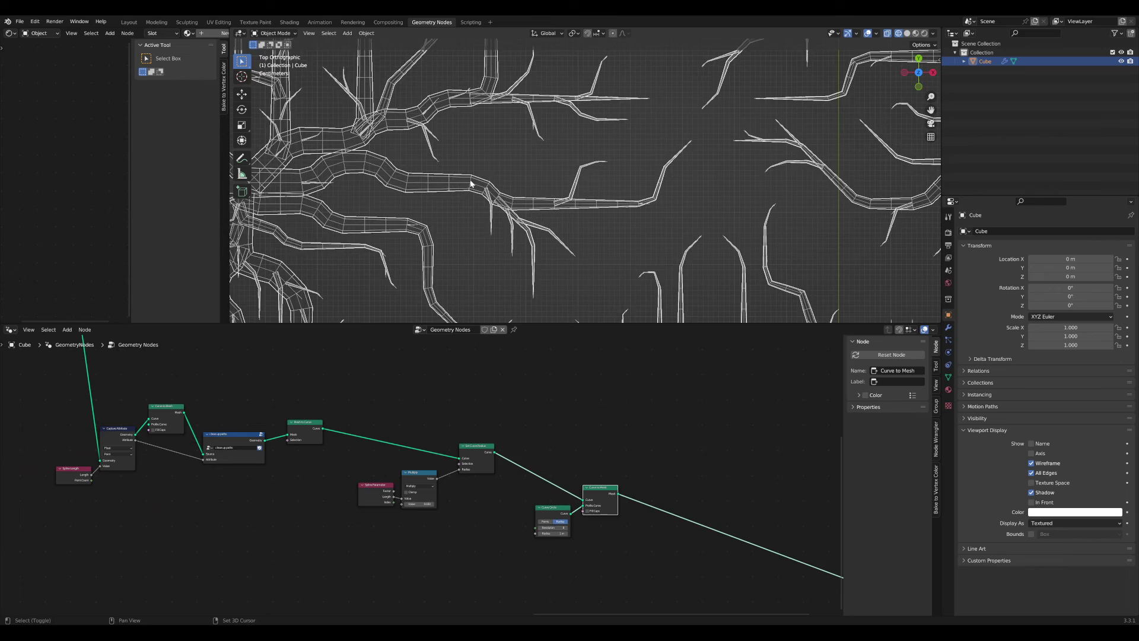
- Examine the cleaned-up root branches and their junctions in the viewport for remaining overlaps
shift+middle_drag(470, 185, 702, 177)
scroll(582, 183, up, 3)
shift+middle_drag(537, 100, 564, 232)
shift+middle_drag(564, 126, 576, 254)
shift+middle_drag(556, 83, 511, 176)
scroll(621, 253, down, 2)
shift+middle_drag(621, 253, 575, 134)
scroll(573, 134, up, 4)
scroll(329, 458, down, 1)
- Open the clean up paths group in a maximized node editor and examine its last iteration frames
middle_drag(329, 458, 537, 442)
scroll(475, 412, up, 5)
click(471, 385)
key(Tab)
scroll(471, 385, down, 7)
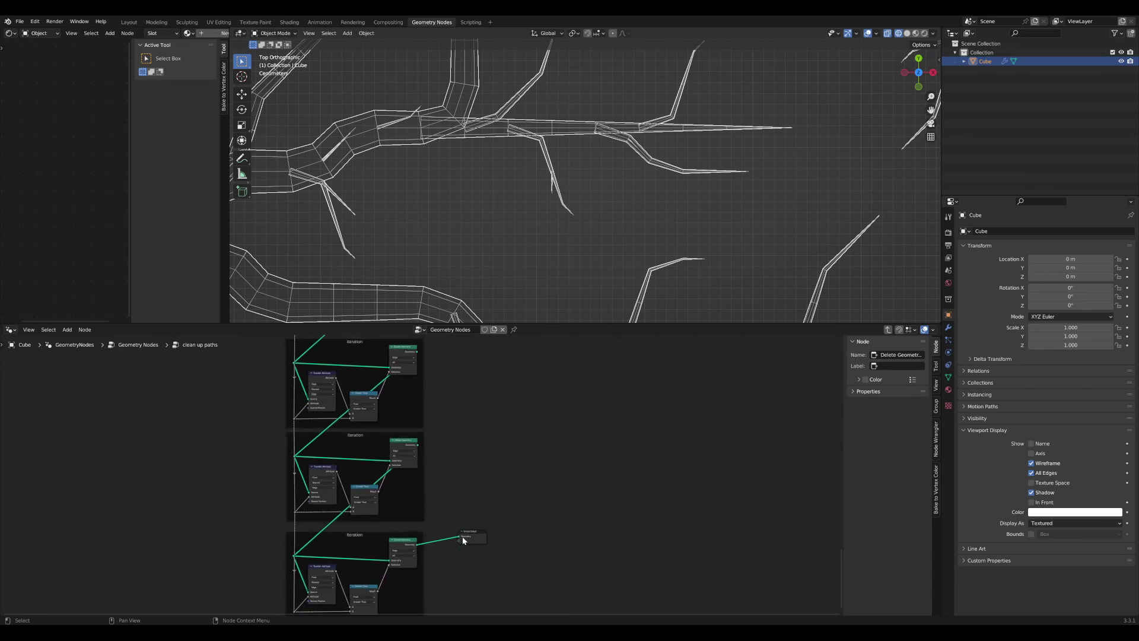
key(ctrl+space)
scroll(490, 437, up, 5)
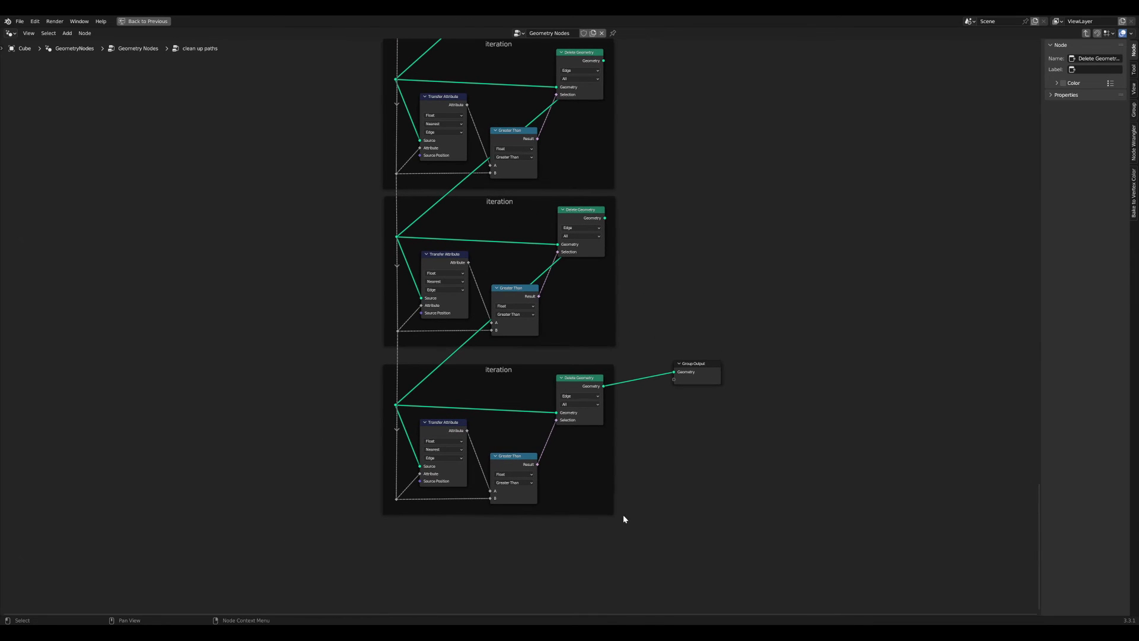
scroll(617, 414, down, 6)
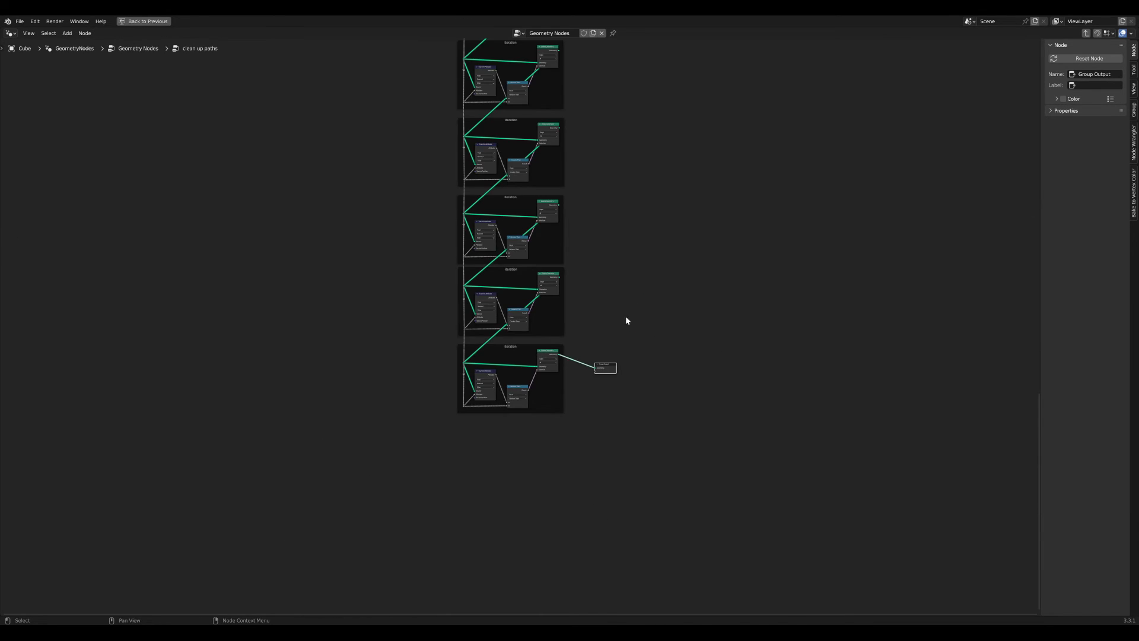
- Reposition the Group Input node beside the first iteration frame, review the iteration chain, and exit the group
scroll(565, 305, up, 1)
middle_drag(525, 65, 575, 290)
scroll(507, 178, up, 1)
middle_drag(507, 178, 530, 397)
scroll(481, 275, up, 1)
drag(476, 269, 473, 232)
scroll(617, 214, up, 4)
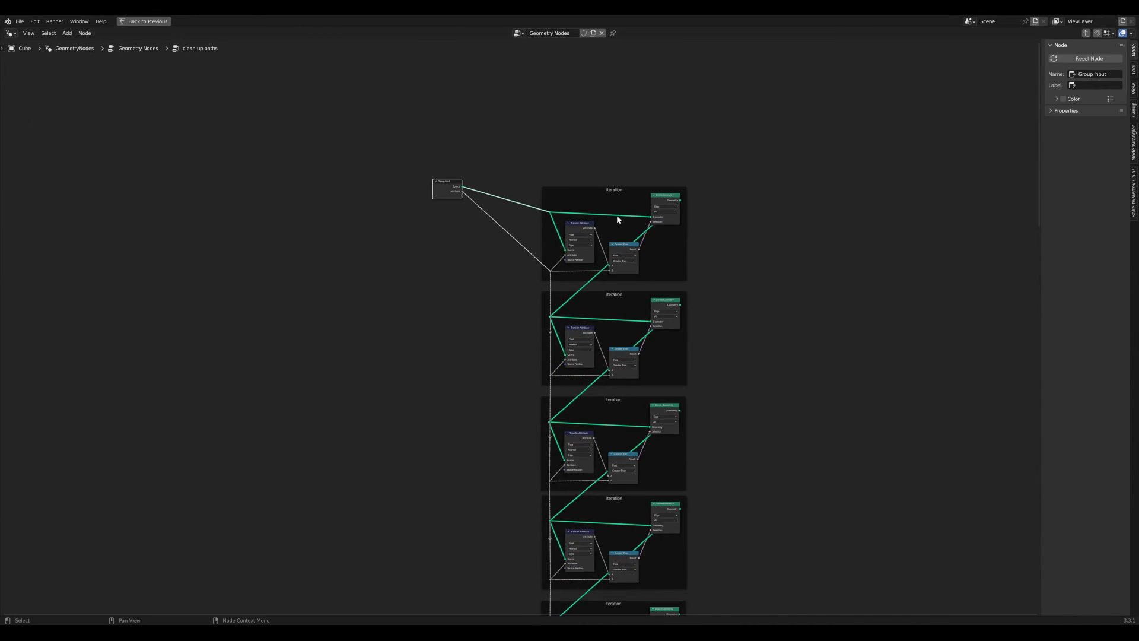
scroll(671, 357, down, 4)
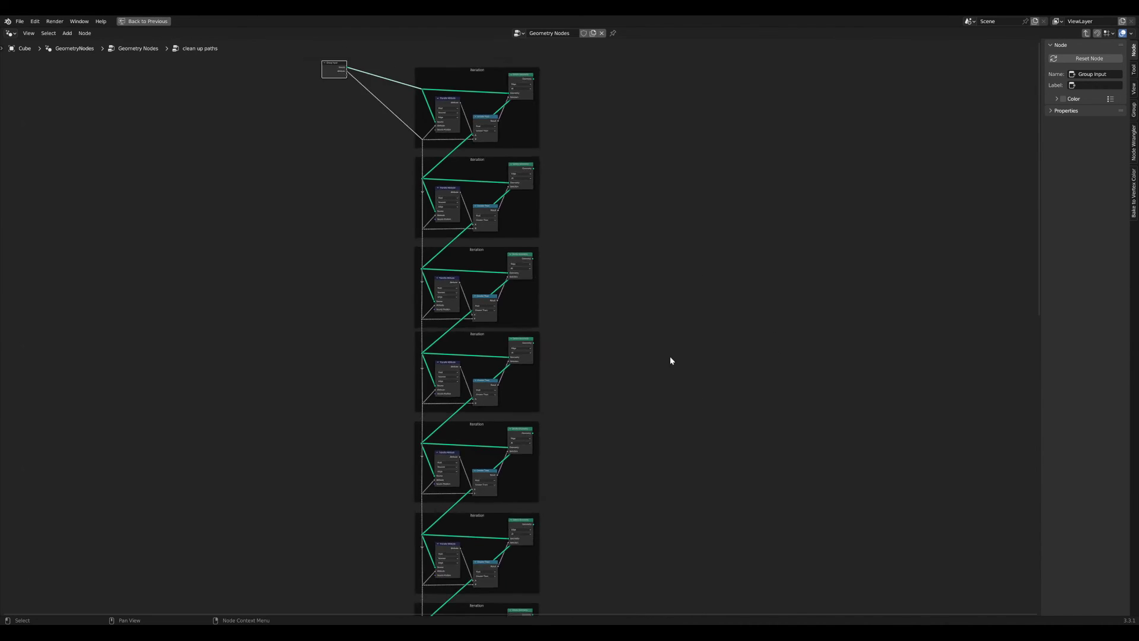
key(Tab)
scroll(561, 345, up, 1)
scroll(562, 346, up, 2)
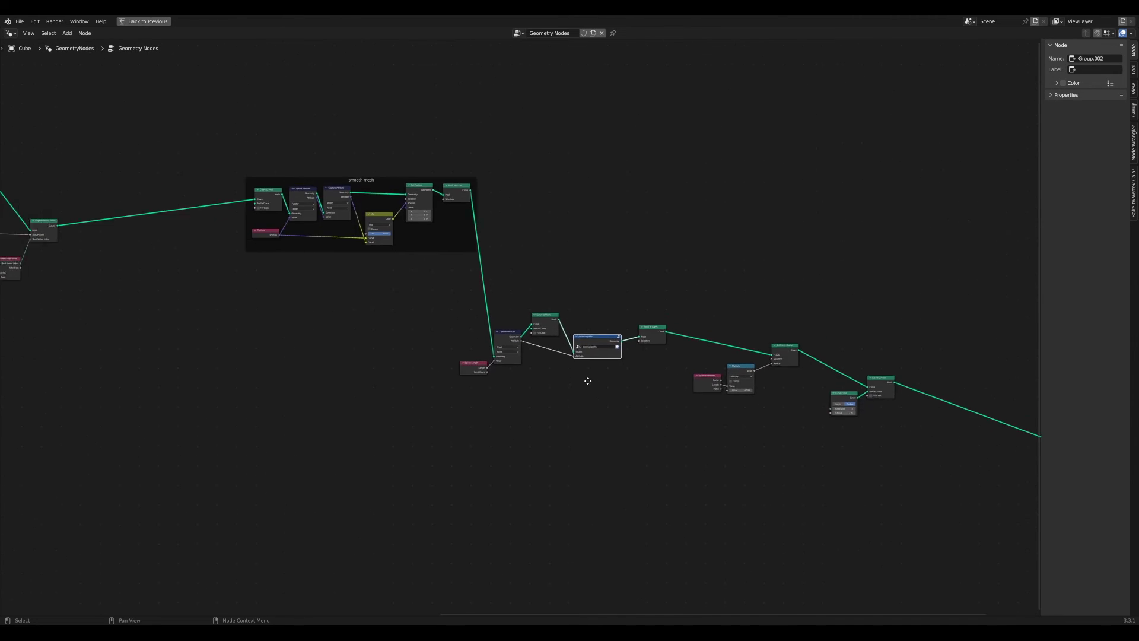
- Move the Set Curve Radius and Curve to Mesh nodes lower with their input nodes, and bring the Group Output beside them
mouse_move(681, 353)
mouse_down()
mouse_move(575, 386)
mouse_move(690, 352)
mouse_up()
drag(836, 455, 742, 348)
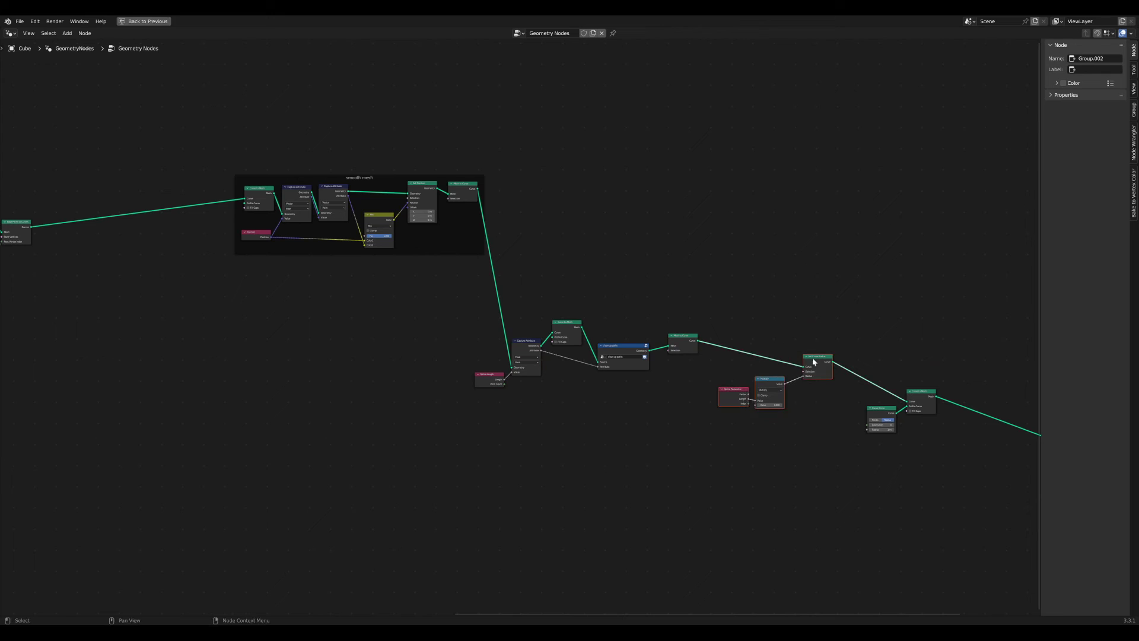
drag(813, 360, 805, 405)
drag(936, 457, 888, 486)
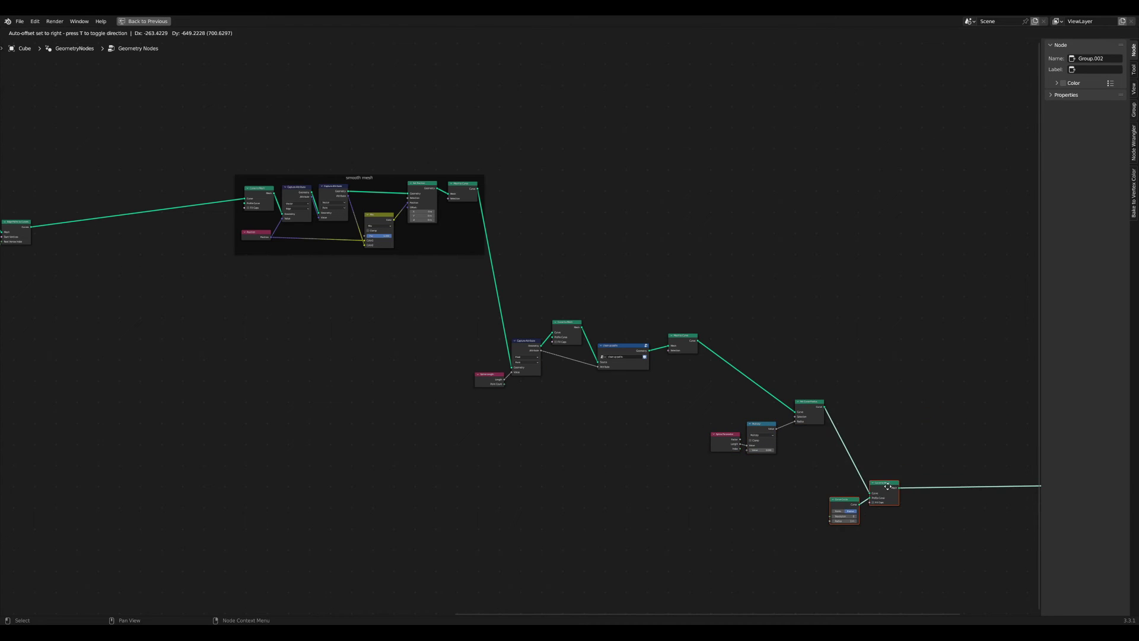
middle_drag(996, 492, 630, 427)
drag(817, 424, 585, 465)
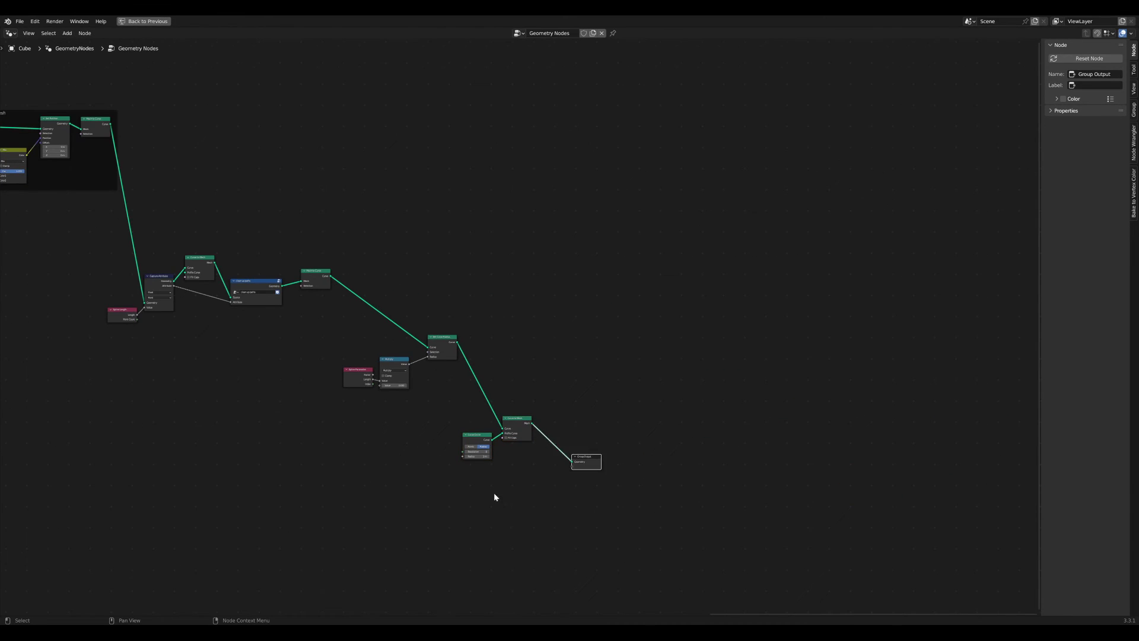
- Move the edge path and Random Value nodes closer to the smooth mesh frame and restore the multi-editor layout
middle_drag(493, 492, 872, 513)
scroll(514, 371, down, 1)
middle_drag(514, 371, 777, 499)
scroll(416, 380, up, 3)
scroll(416, 381, up, 3)
middle_drag(416, 380, 724, 508)
drag(610, 536, 324, 232)
drag(579, 404, 761, 348)
key(ctrl+space)
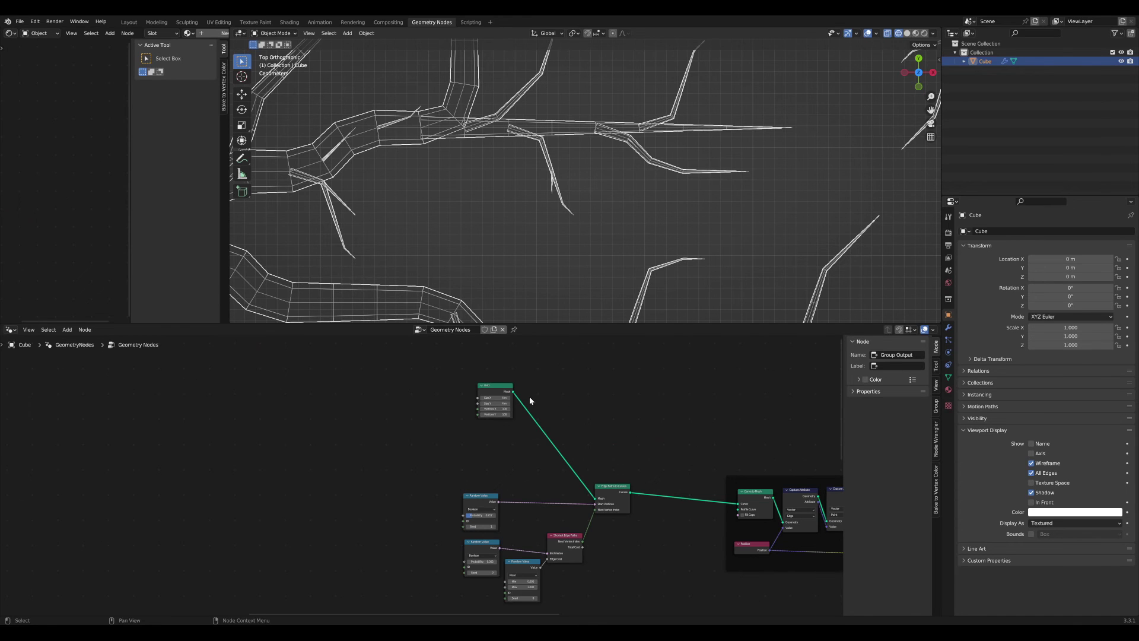
- Enlarge the viewport area, and set the Start Vertices Random Value's probability to 0.506 and its seed to -19
middle_drag(466, 467, 514, 455)
scroll(469, 281, down, 1)
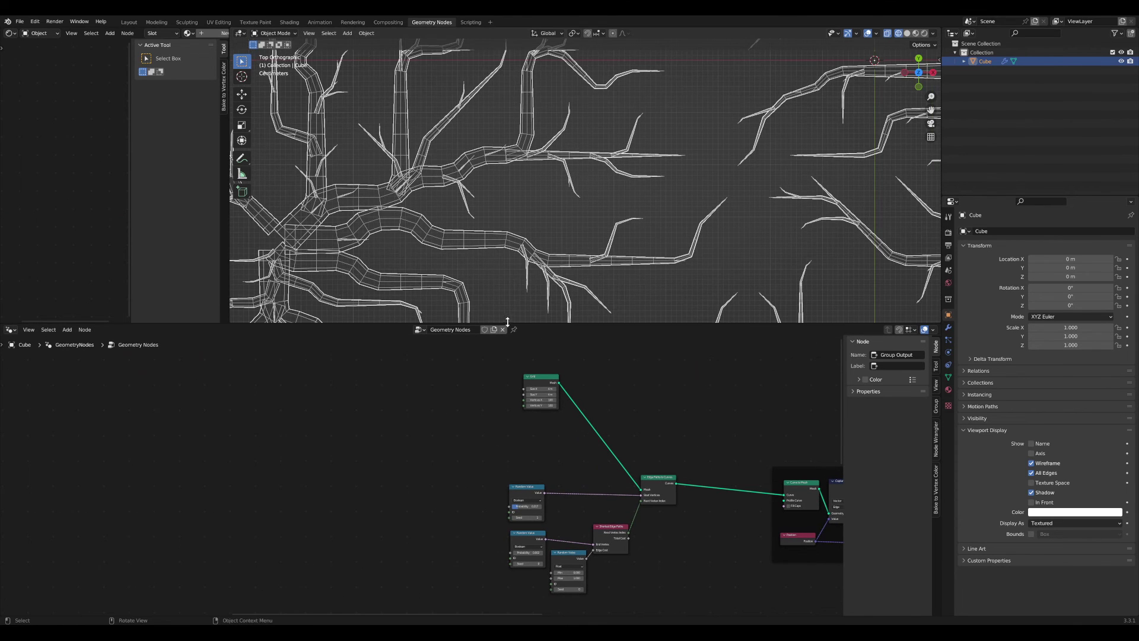
drag(510, 322, 510, 354)
scroll(479, 433, up, 4)
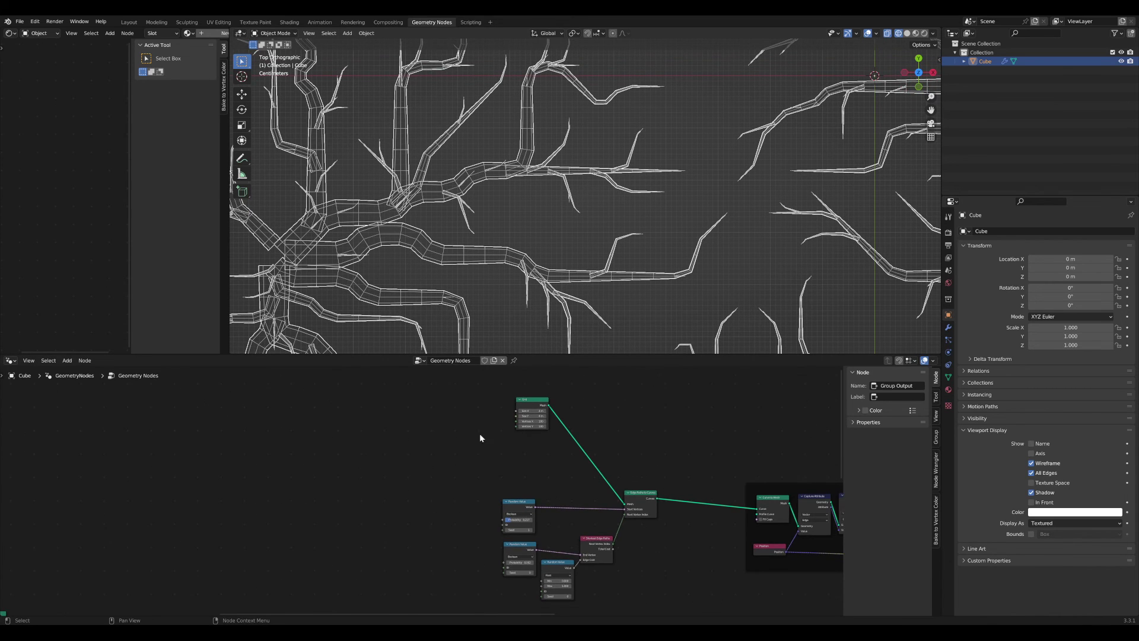
middle_drag(510, 503, 347, 422)
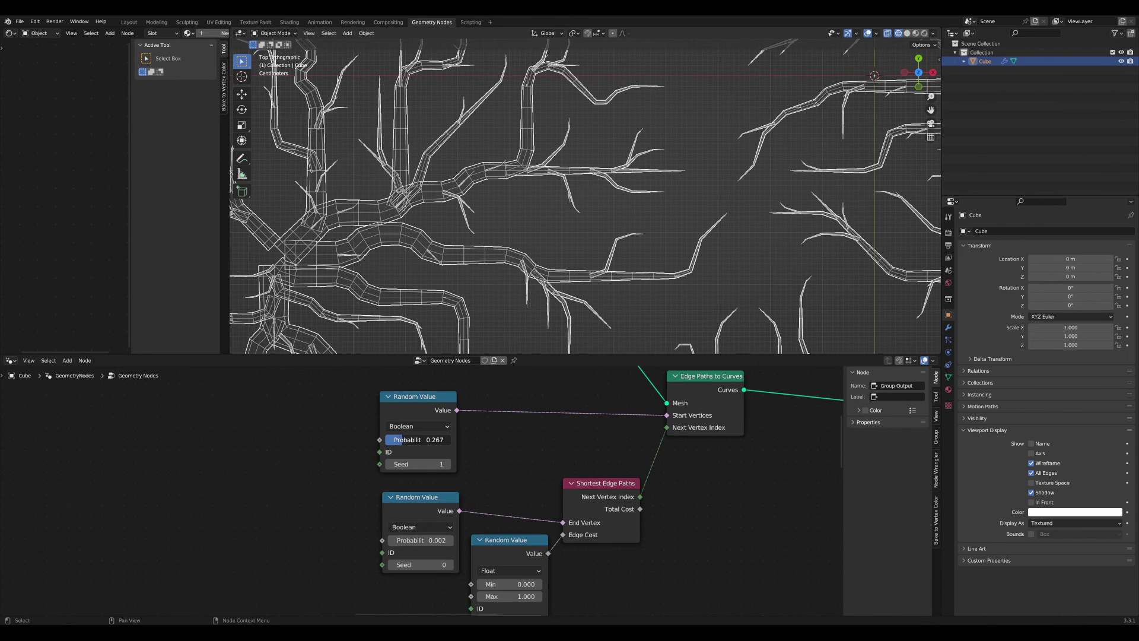
drag(418, 439, 389, 463)
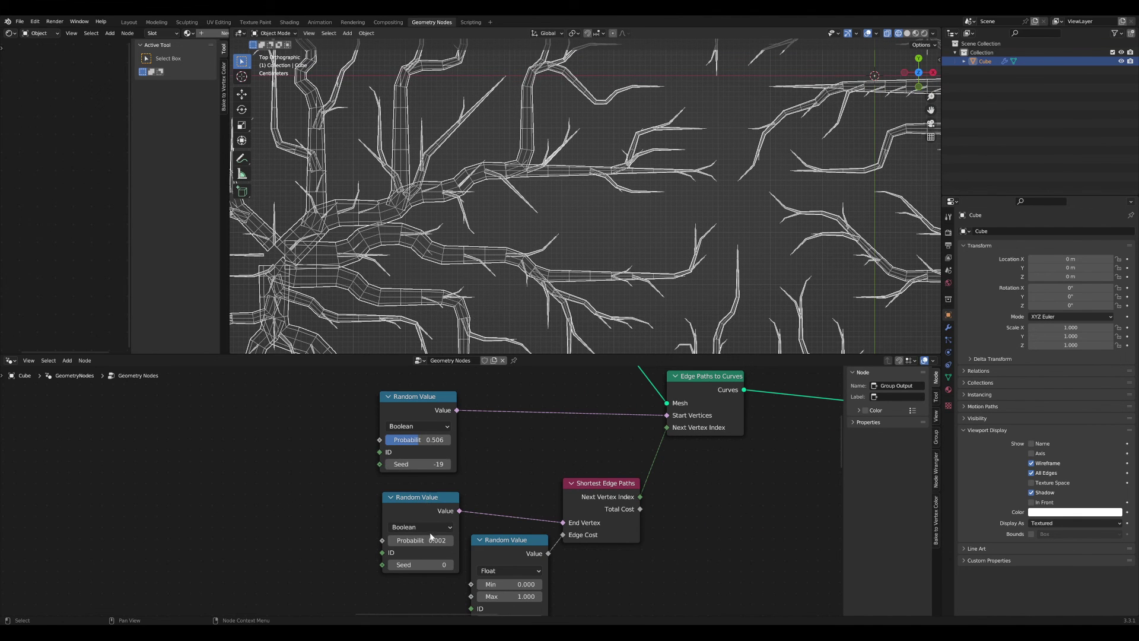
- Try probabilities of 0.000332 and 0.001 on the End Vertex Random Value node
drag(420, 540, 415, 540)
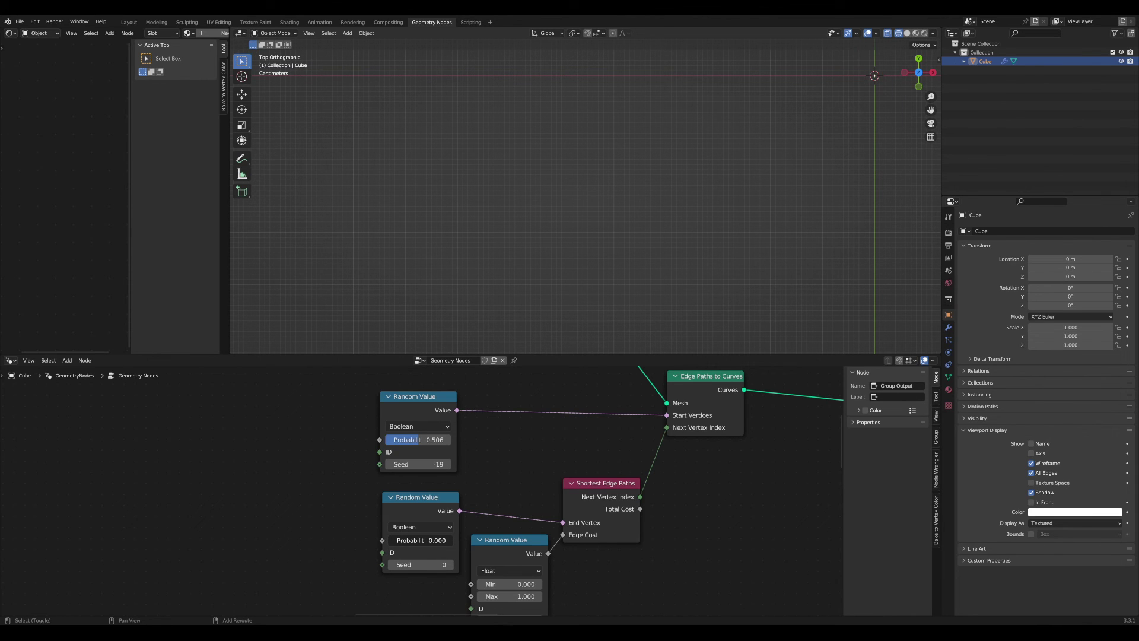
drag(422, 541, 424, 540)
scroll(532, 206, down, 8)
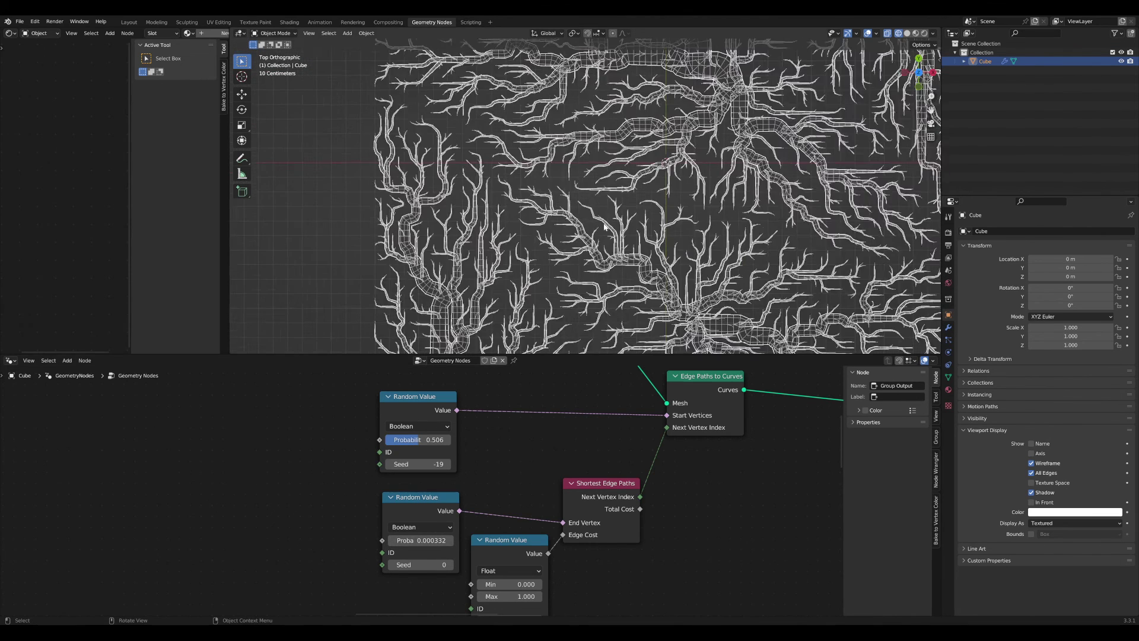
scroll(532, 206, up, 6)
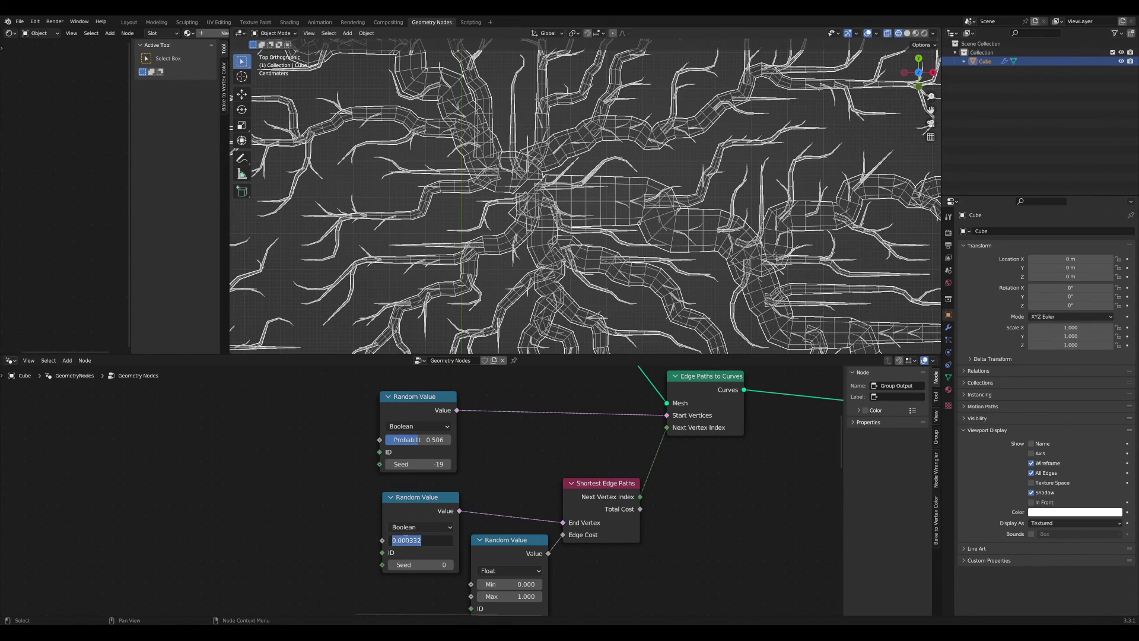
key(Return)
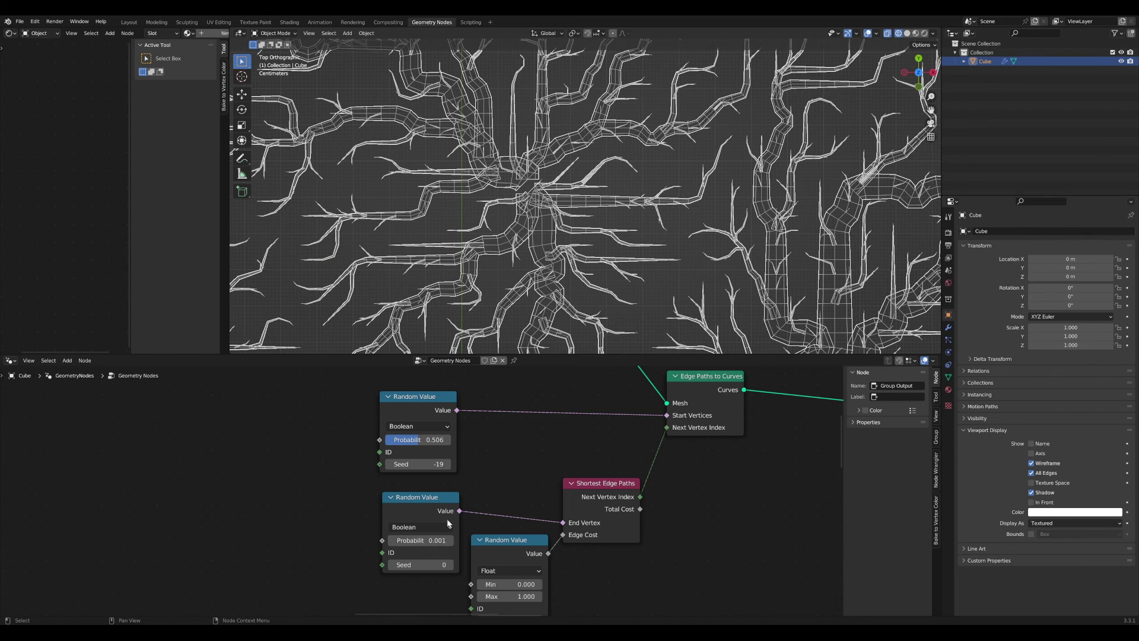
- Set the End Vertex Random Value's seed to 3 and its probability to 0.003
scroll(418, 493, down, 1)
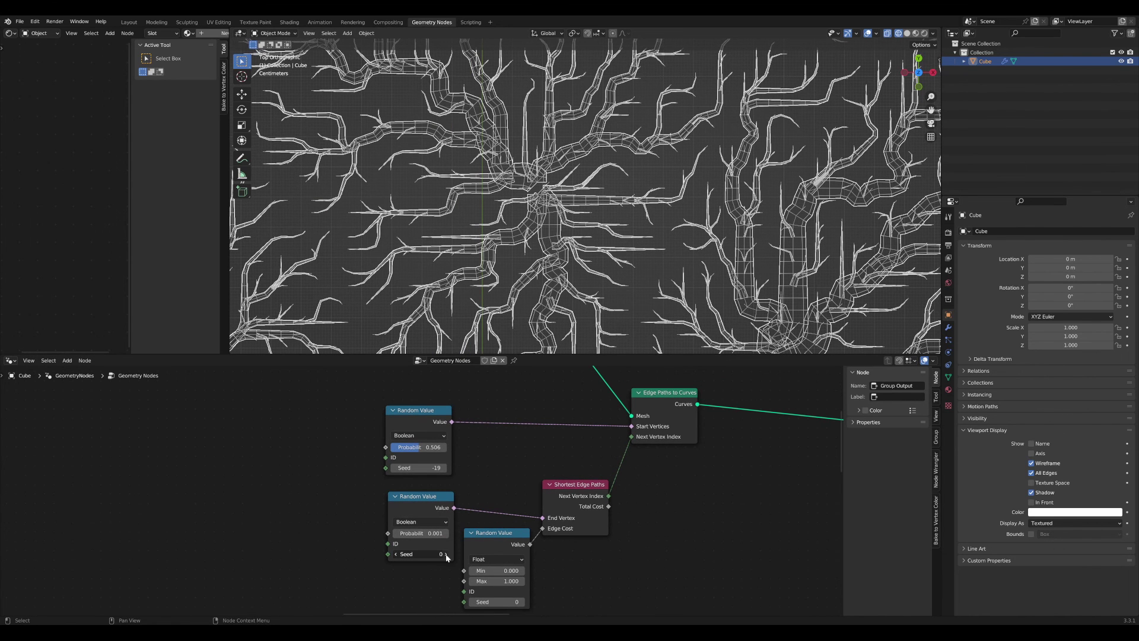
click(446, 554)
click(446, 554)
click(446, 554)
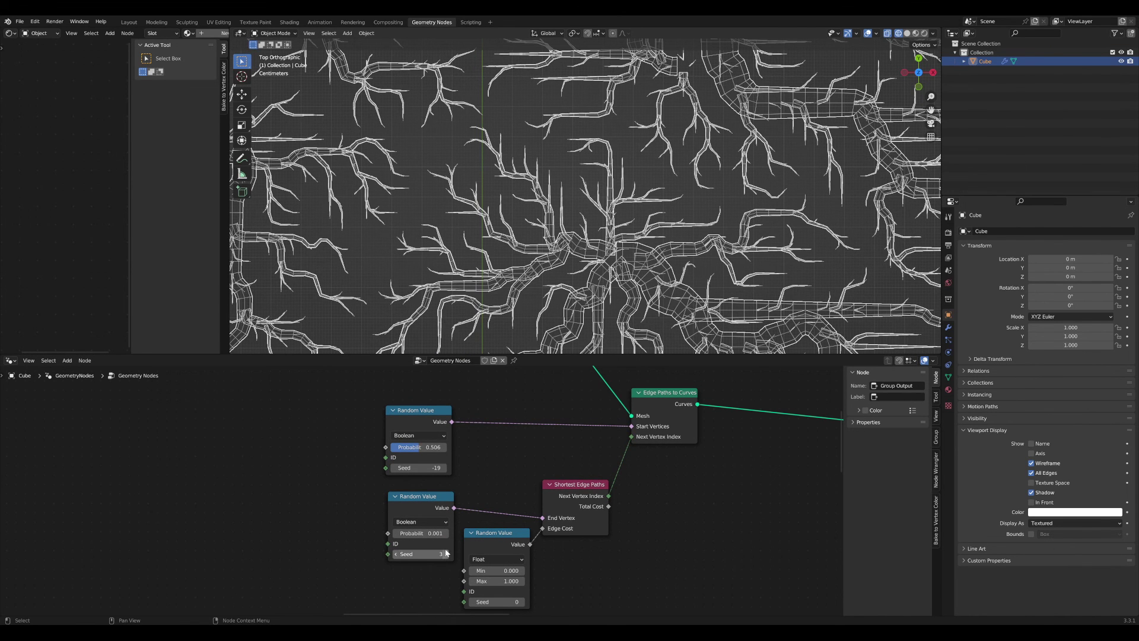
click(435, 532)
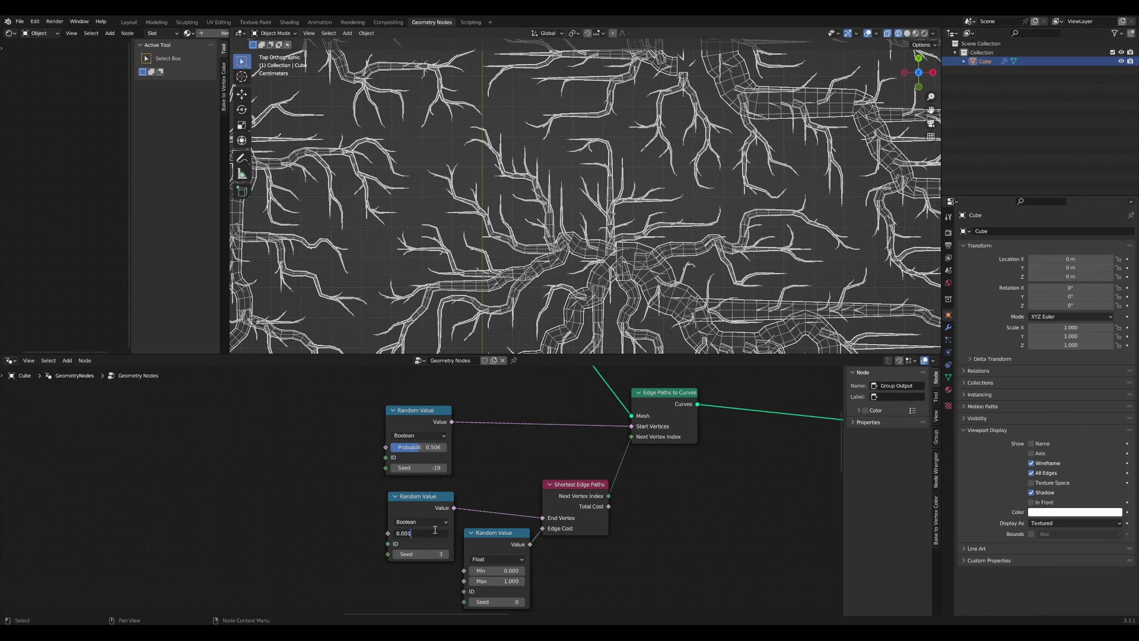
key(Return)
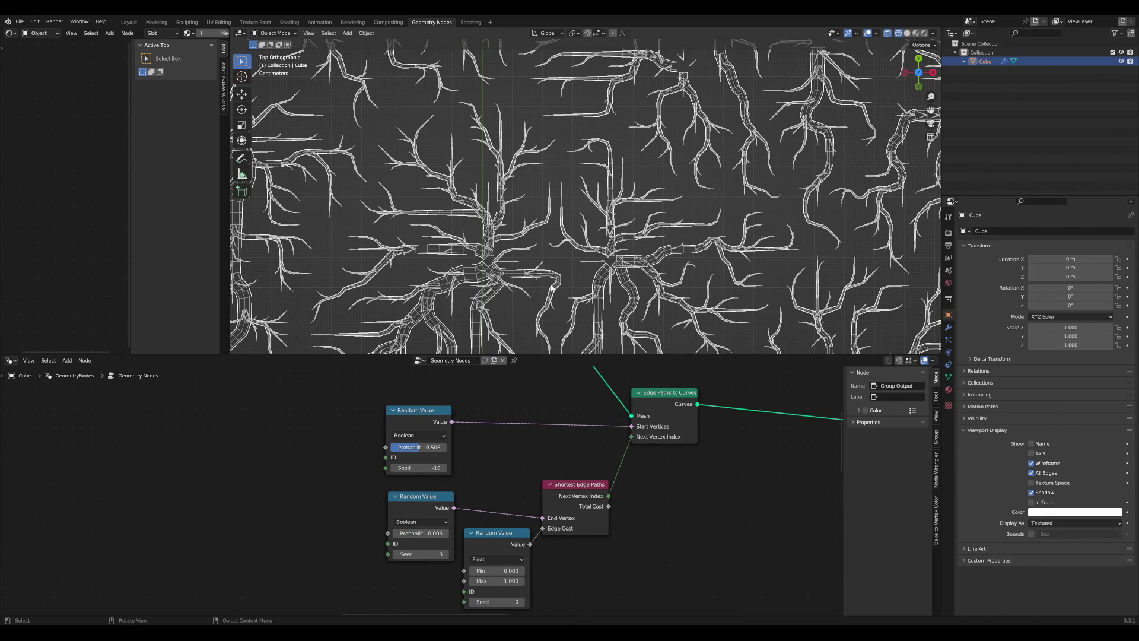
- Mute the clean-up chain from Spline Length and Capture Attribute through clean up paths to Mesh to Curve
scroll(551, 288, down, 4)
scroll(603, 241, up, 9)
shift+middle_drag(724, 326, 584, 252)
scroll(646, 503, down, 3)
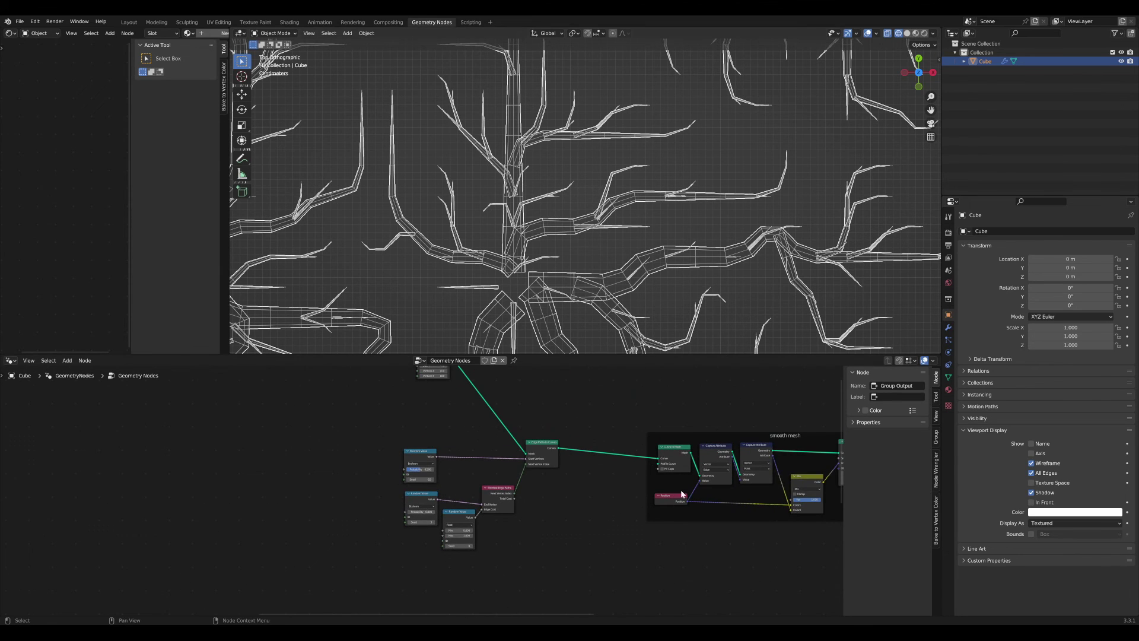
middle_drag(681, 494, 279, 454)
middle_drag(580, 481, 468, 417)
scroll(630, 576, up, 3)
drag(661, 595, 367, 476)
key(m)
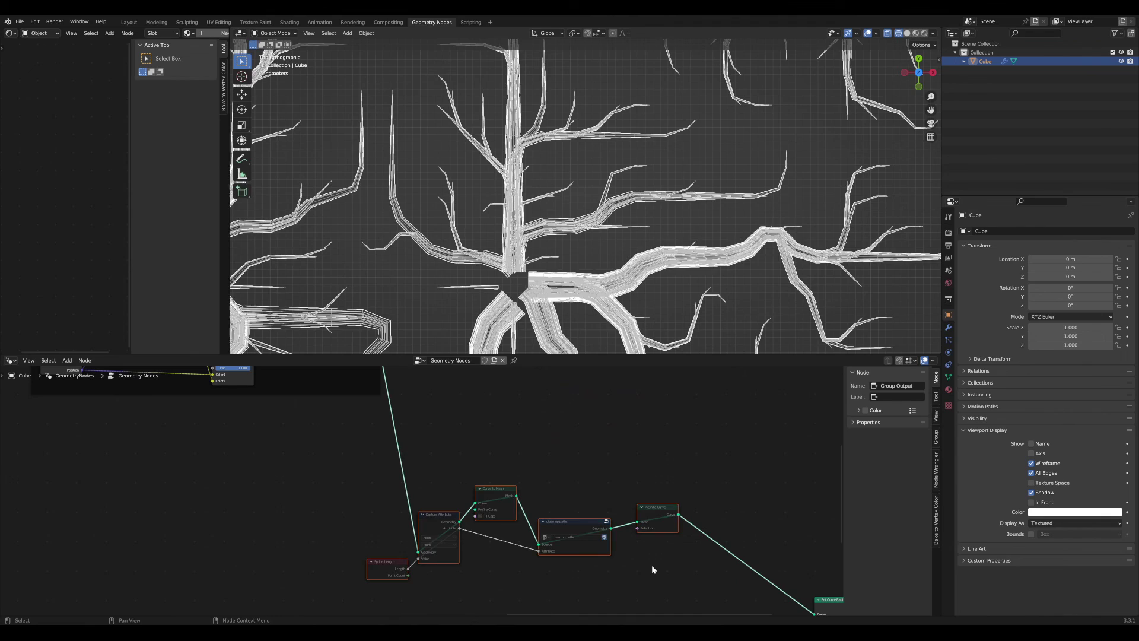
- Turn off X-ray in the viewport and examine the overlapping tubes at the root junction from an angled view
scroll(471, 241, up, 3)
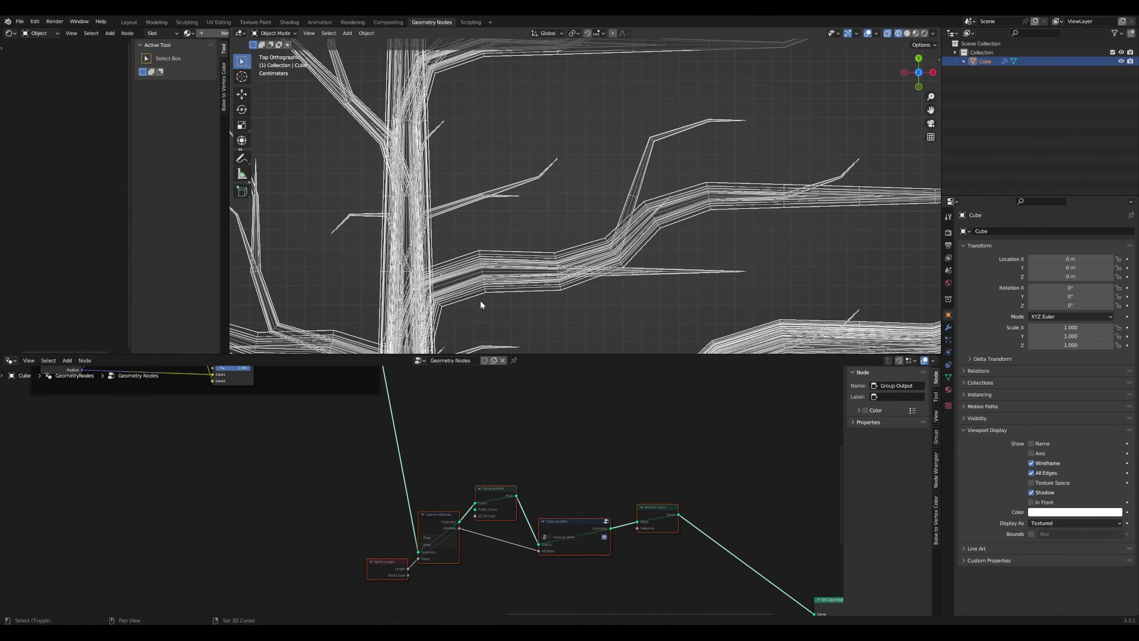
shift+middle_drag(481, 305, 649, 190)
middle_drag(606, 286, 669, 233)
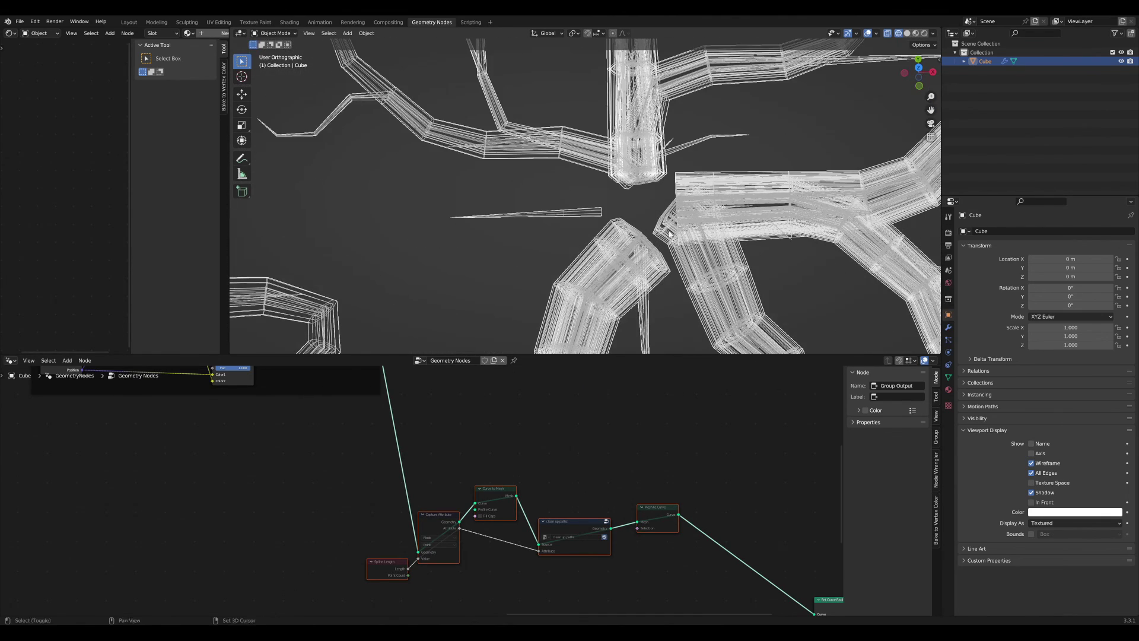
click(888, 33)
middle_drag(835, 100, 646, 304)
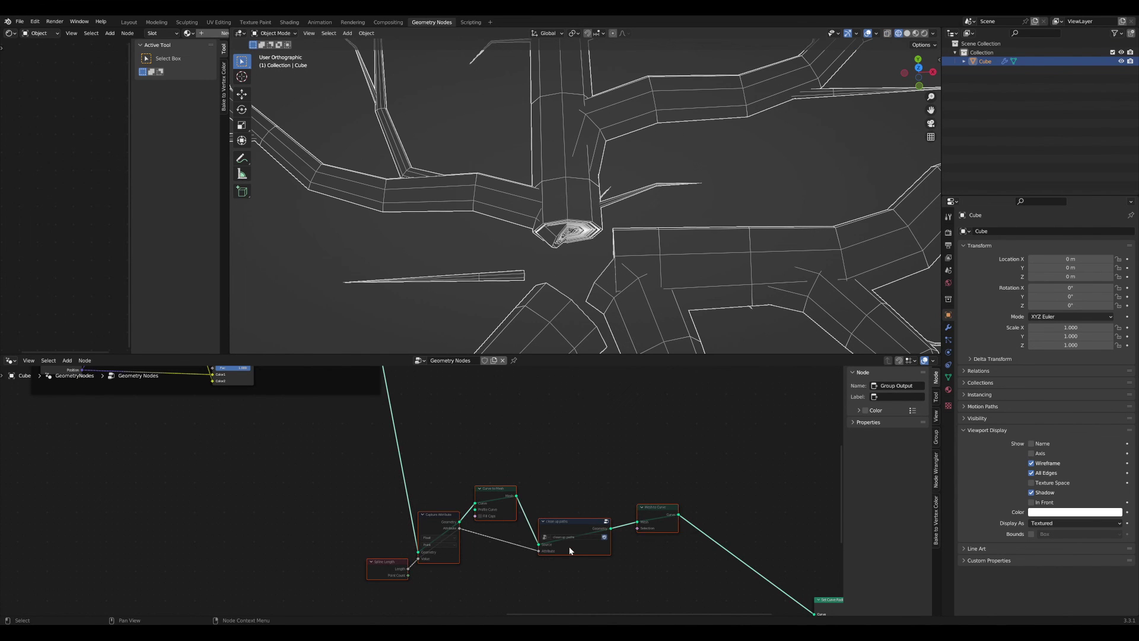
- Unmute the clean-up nodes and check the root junction in the viewport
key(m)
scroll(612, 247, down, 3)
scroll(612, 247, up, 1)
scroll(612, 247, down, 2)
middle_drag(612, 247, 639, 264)
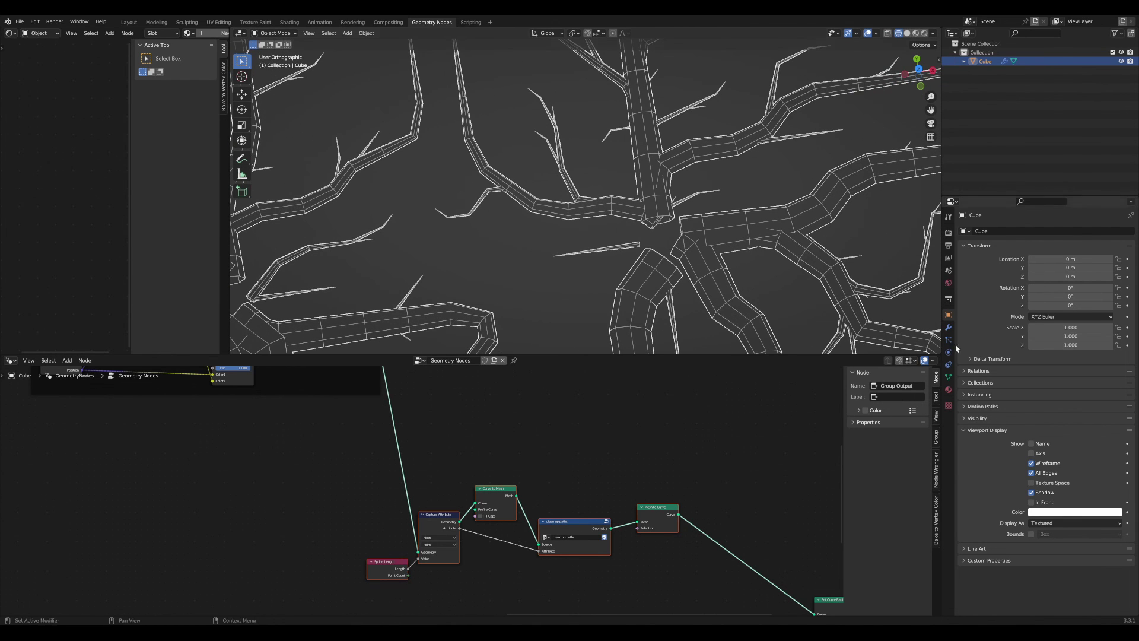